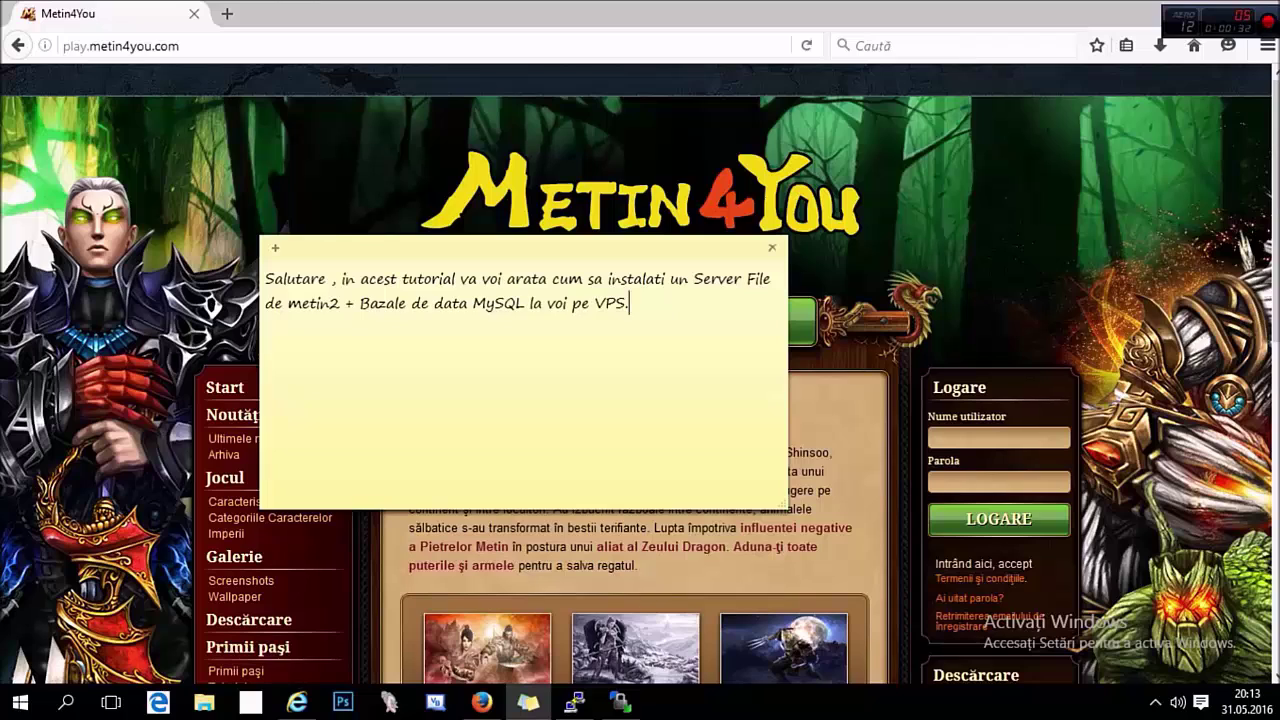
Step: Replace the note's greeting with '-> Descarcati SVF SII MySQL-lul' and a line about going to usr/home/game in WinSCP
key(ctrl+a)
key(BackSpace)
text(-> Descarcati SVF )
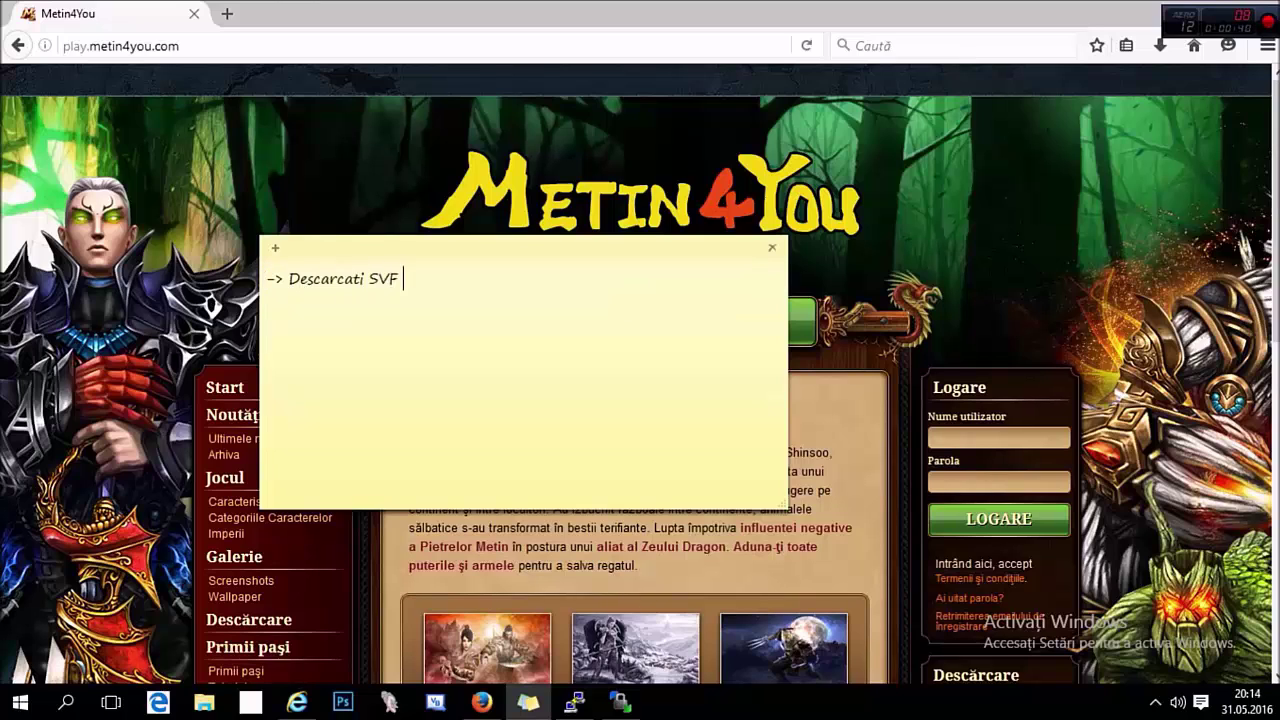
text(SII MySQL-i)
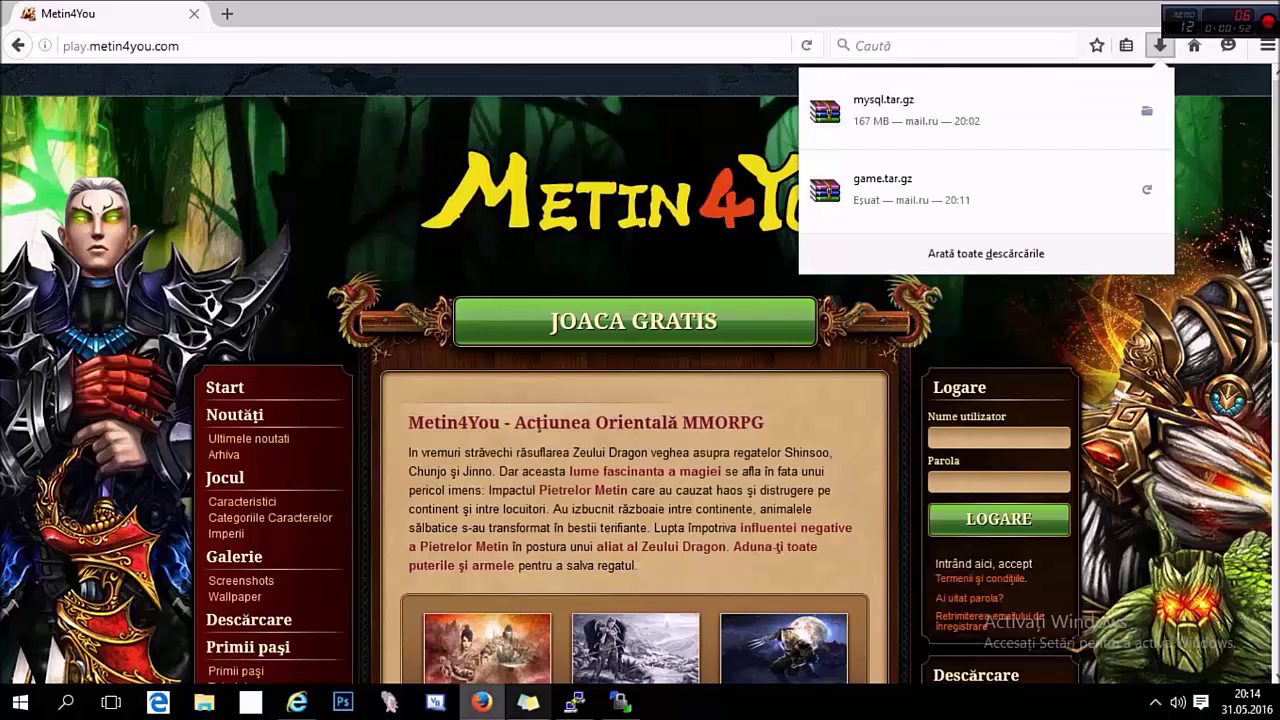
click(528, 702)
key(Return)
text(-)
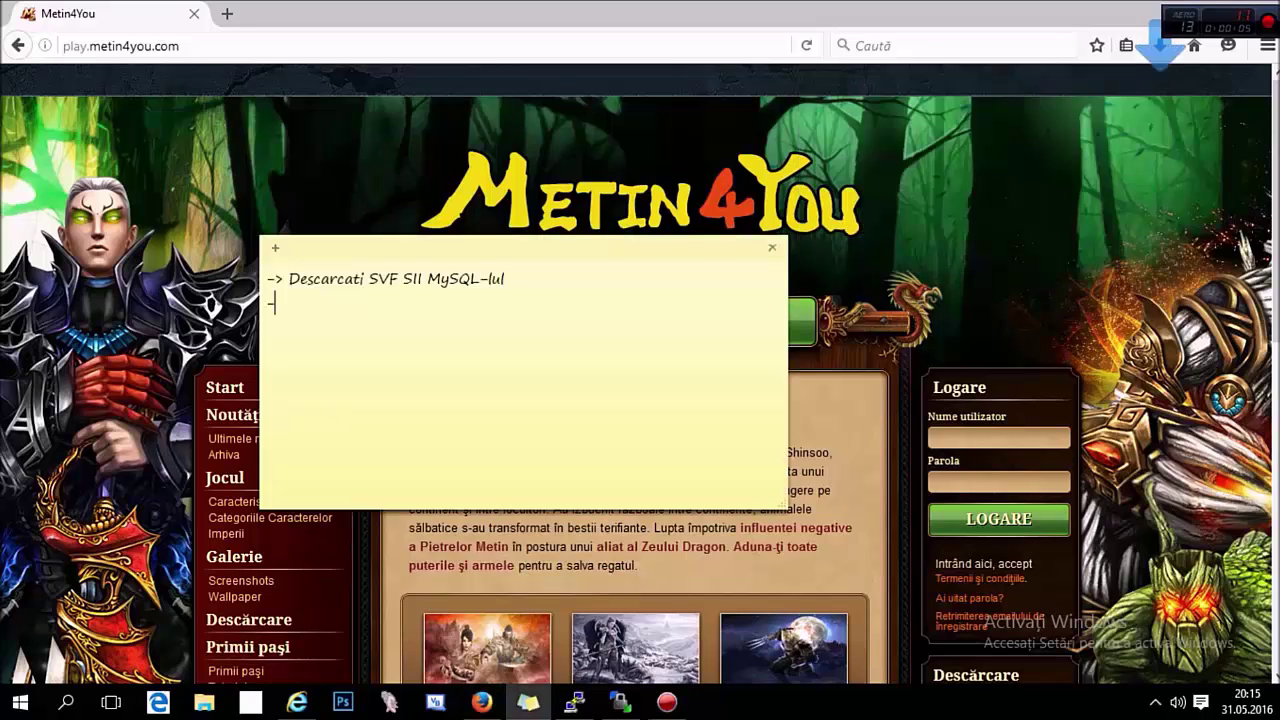
text(> Intram in )
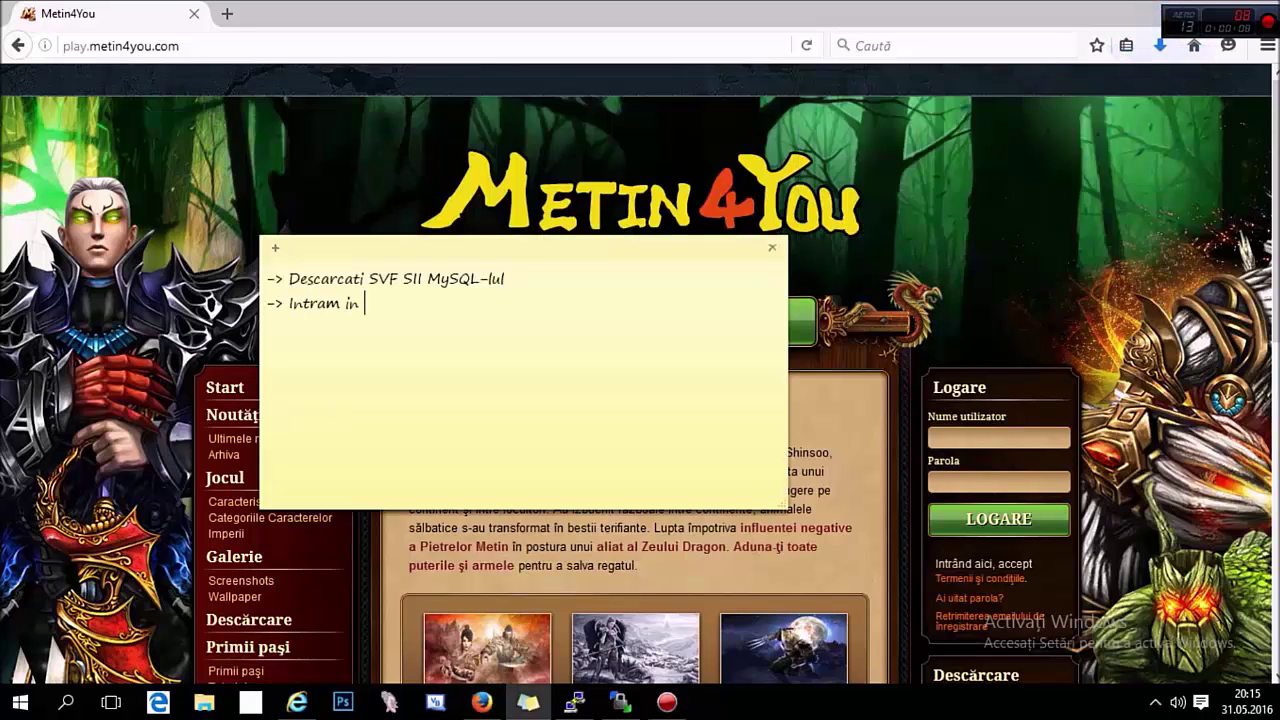
text(WinSCP sau ce ave)
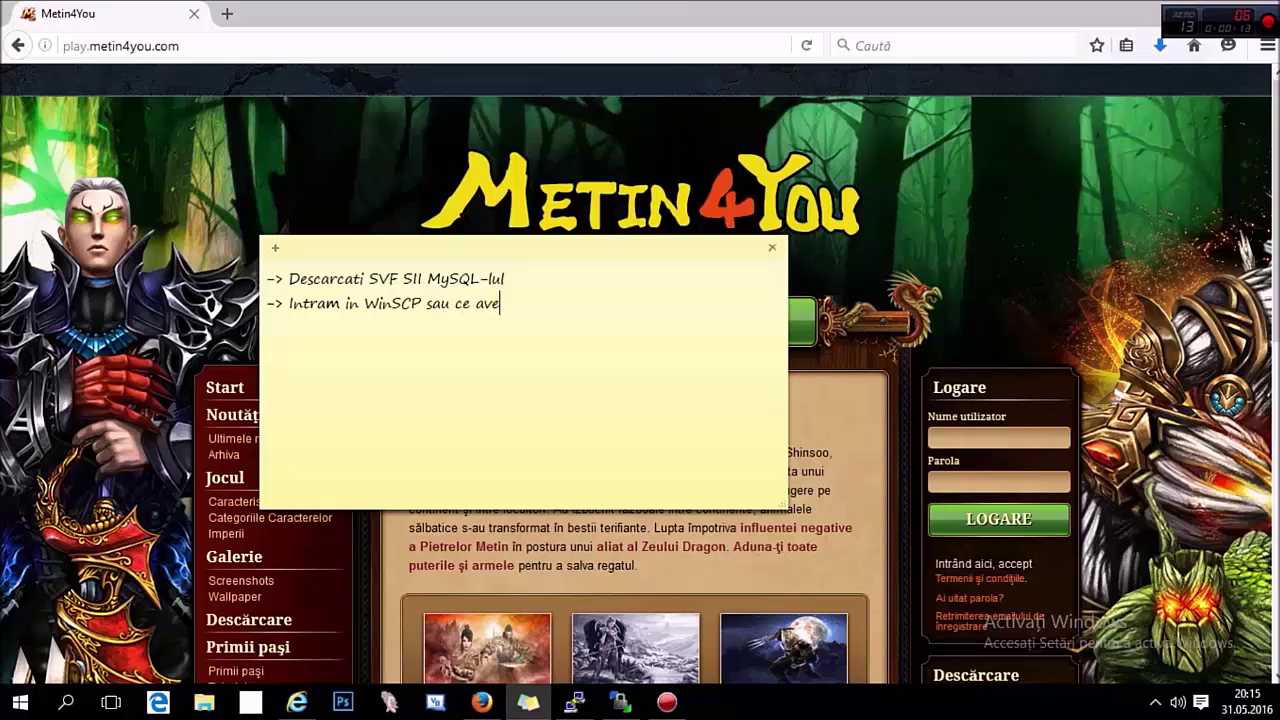
text(ti voi si ne ducem in)
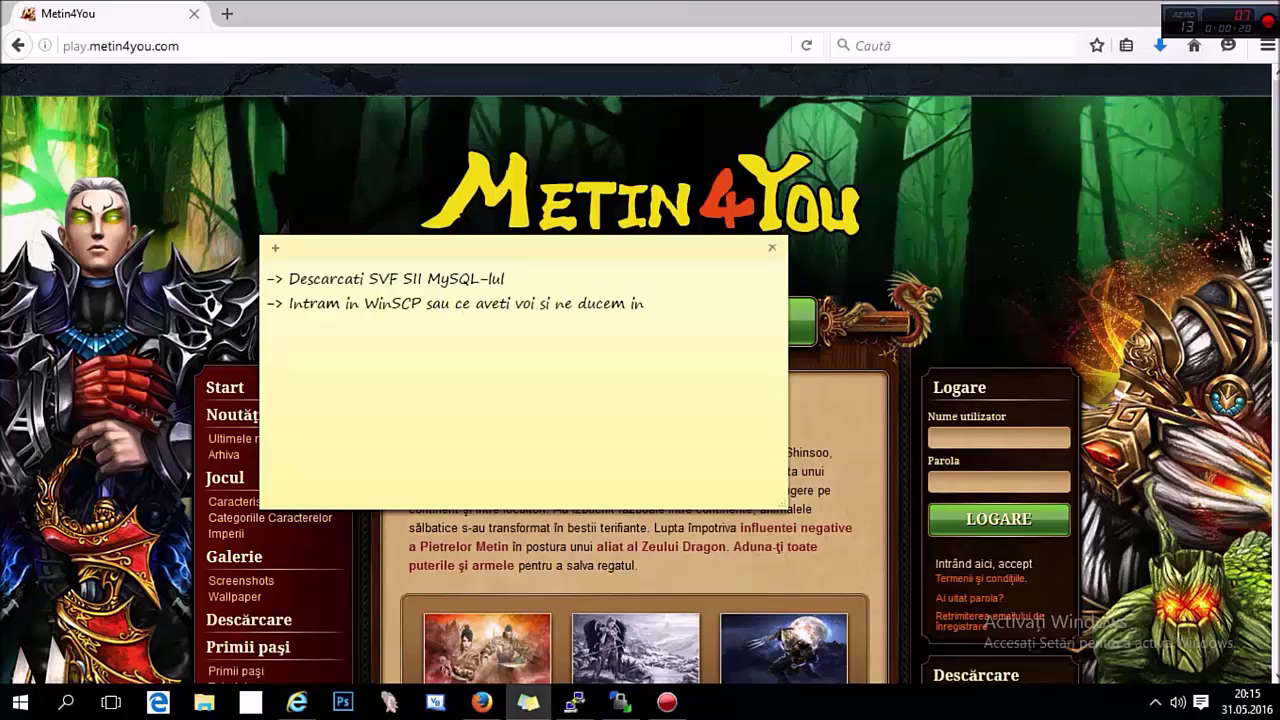
text( usr/home/game)
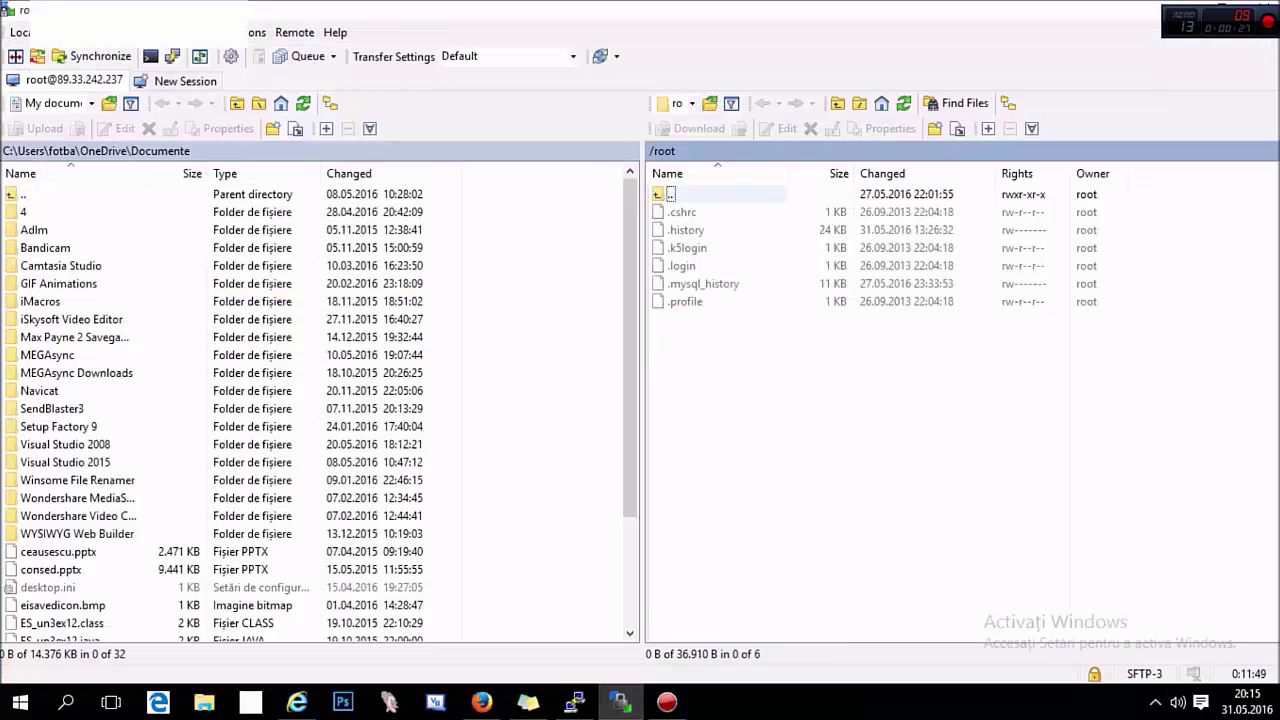
Step: Open the remote /usr/home folder in WinSCP's server panel
key(BackSpace)
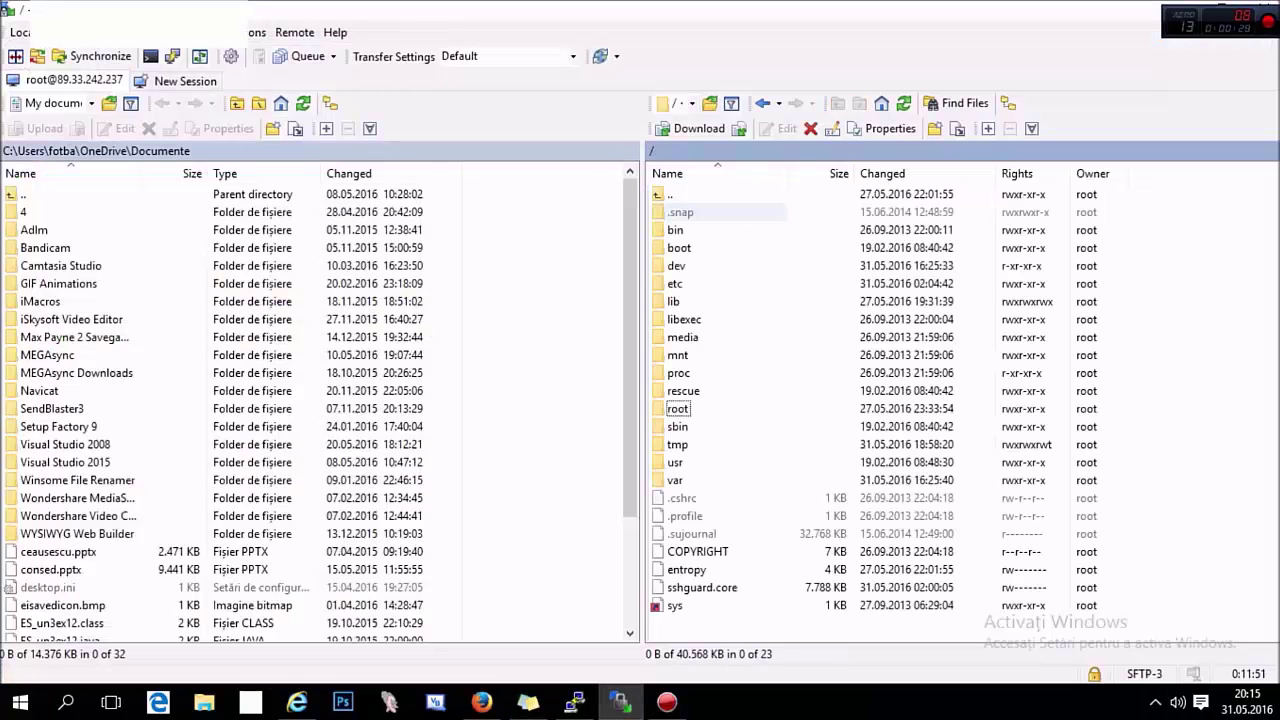
double_click(676, 462)
double_click(680, 247)
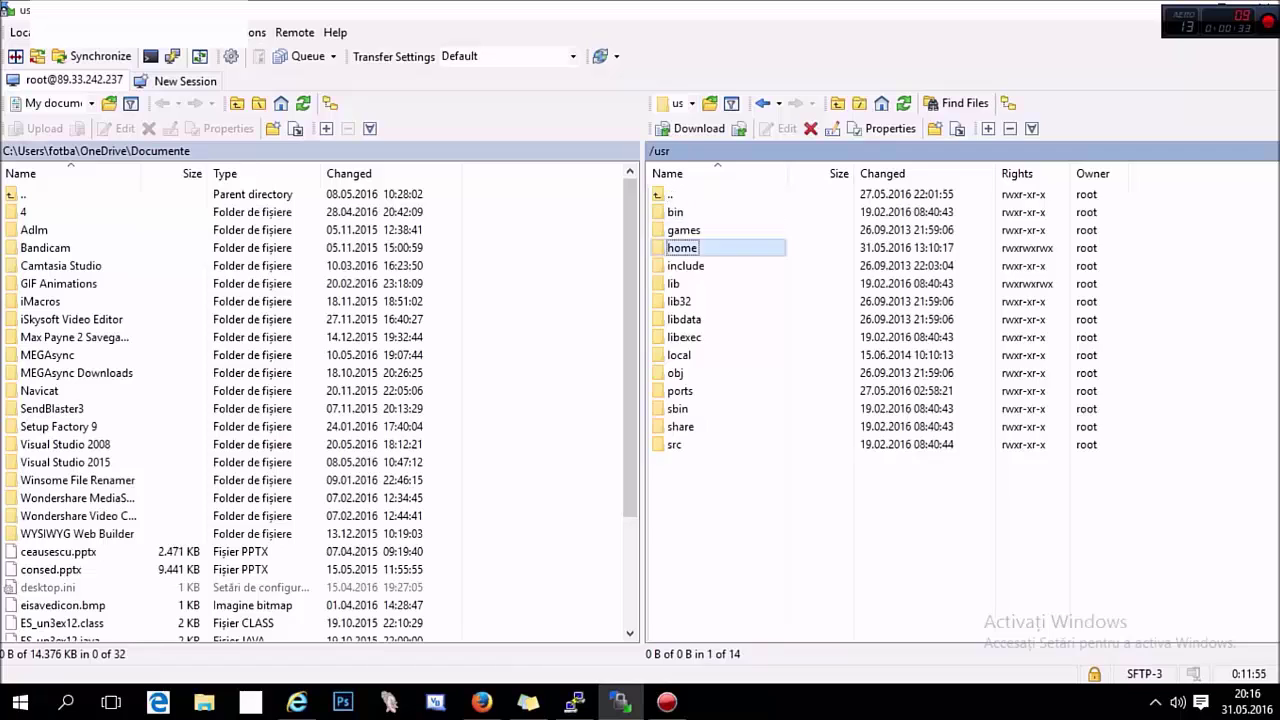
key(Return)
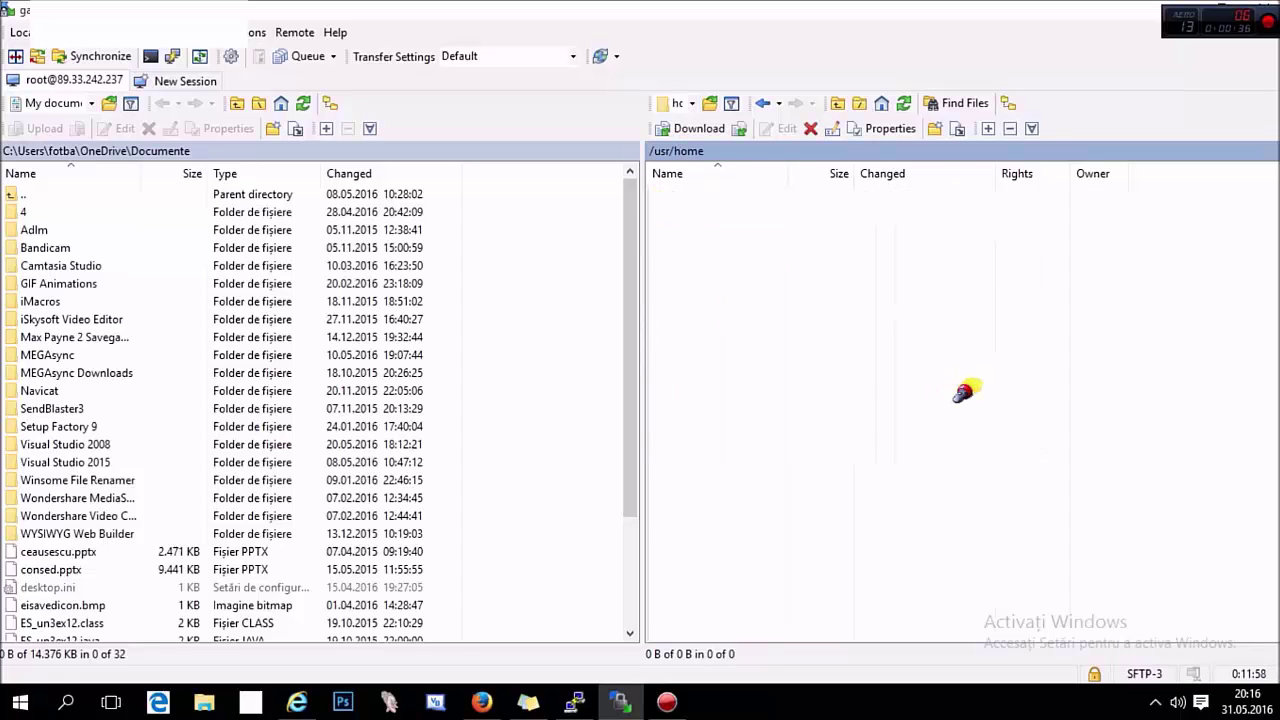
key(BackSpace)
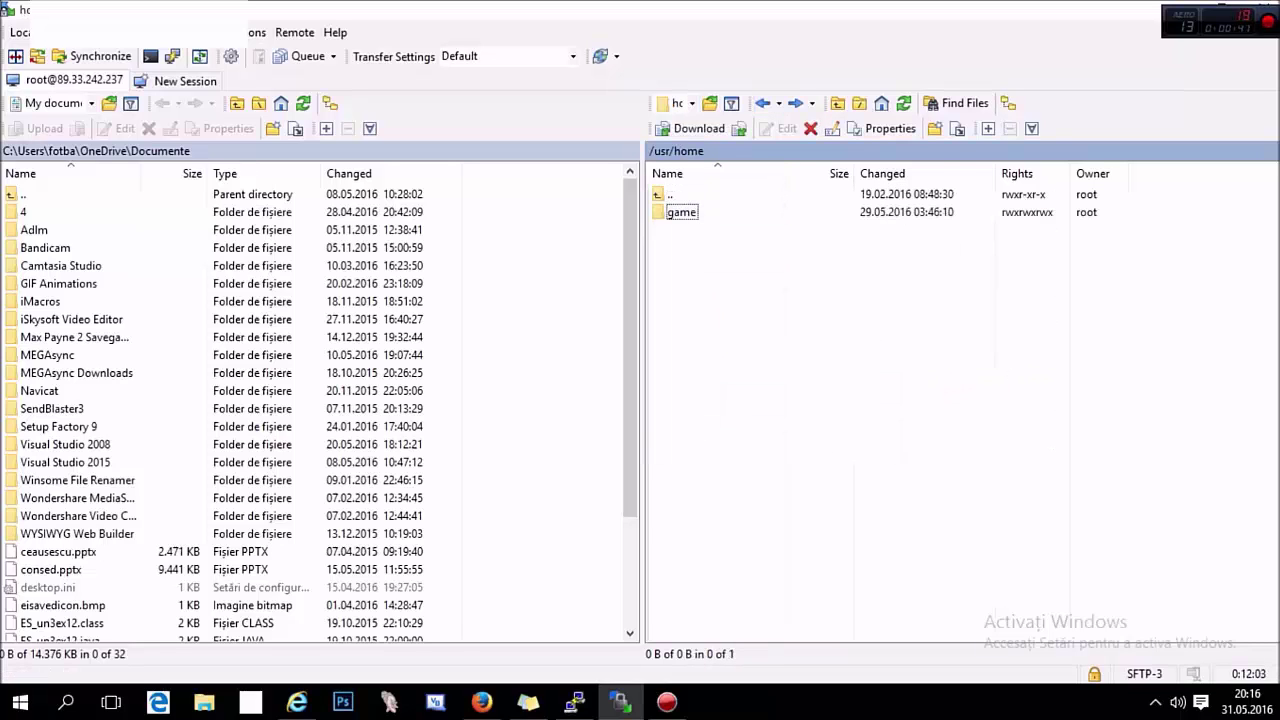
Step: Change the note's path to end at home and add that PuTTY should go there too
key(alt+Tab)
key(shift+Left)
key(shift+Left)
key(shift+Left)
key(shift+Left)
key(BackSpace)
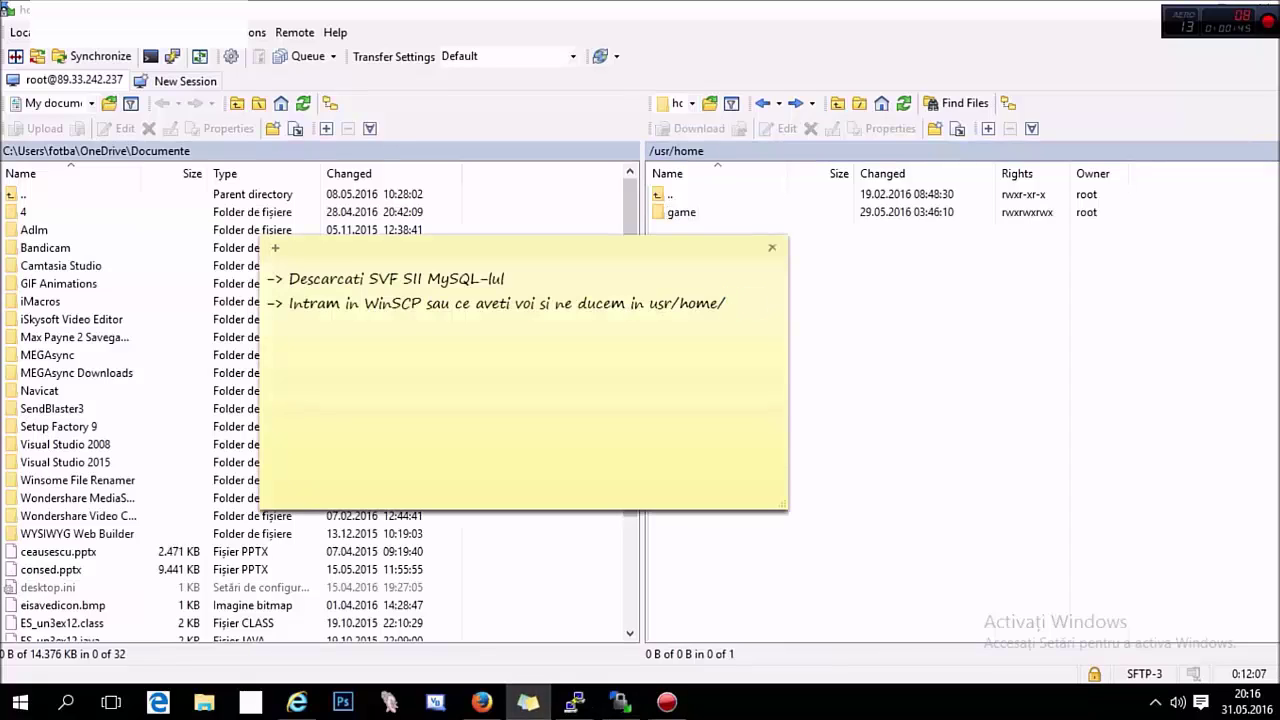
text(Doar home :D )
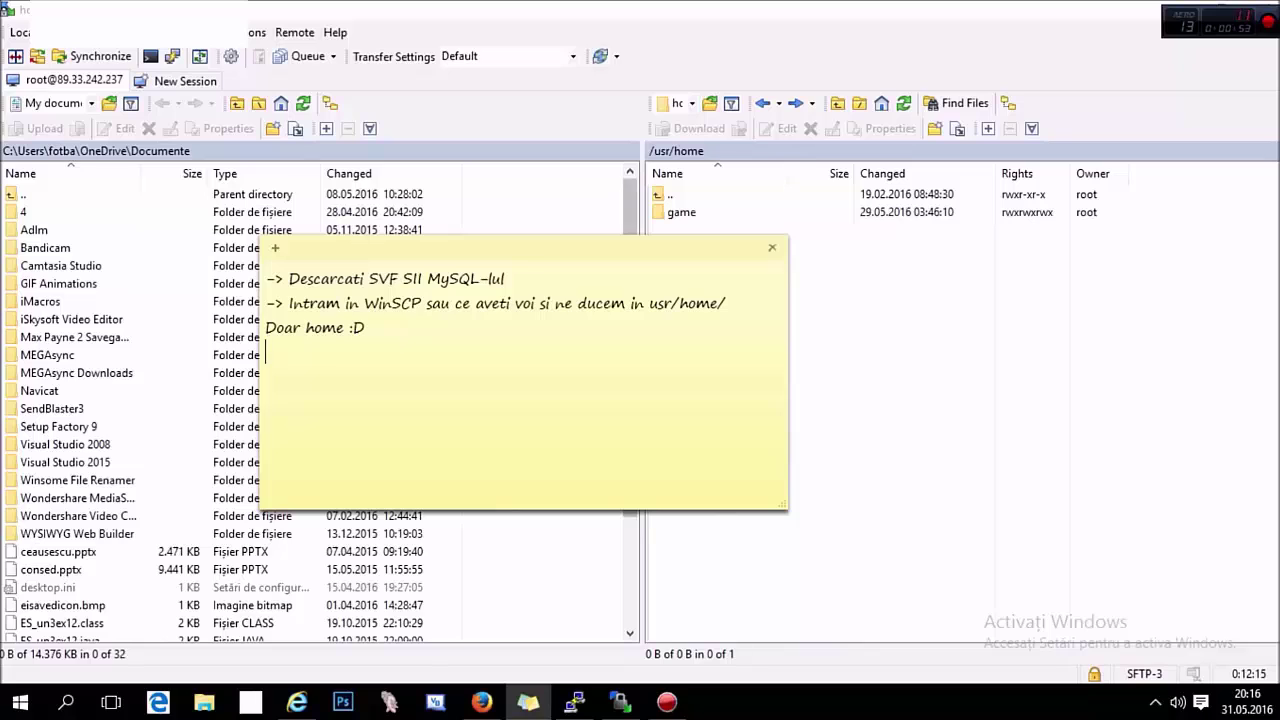
text(si deasemenea in )
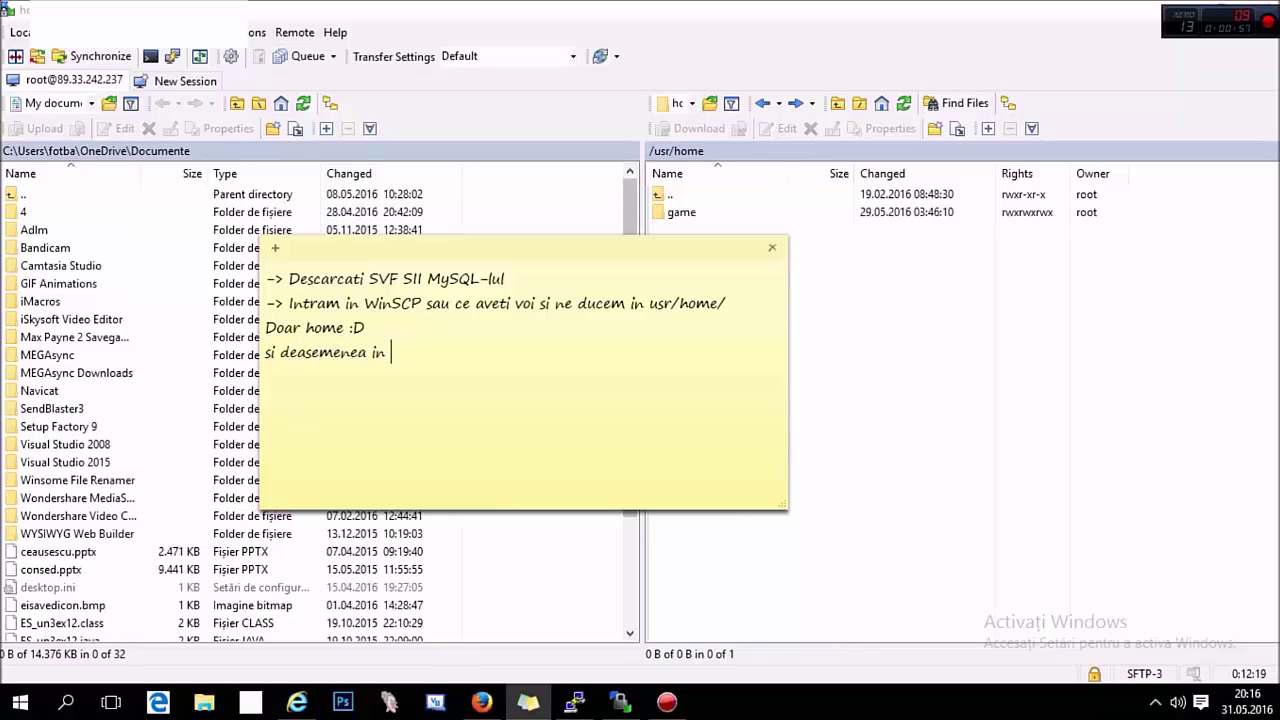
text(putty)
Step: Run 'cd /usr/home' in PuTTY, clear the screen, and start a note line about uploading SVF.tar.gz
key(alt+Tab)
text(cd)
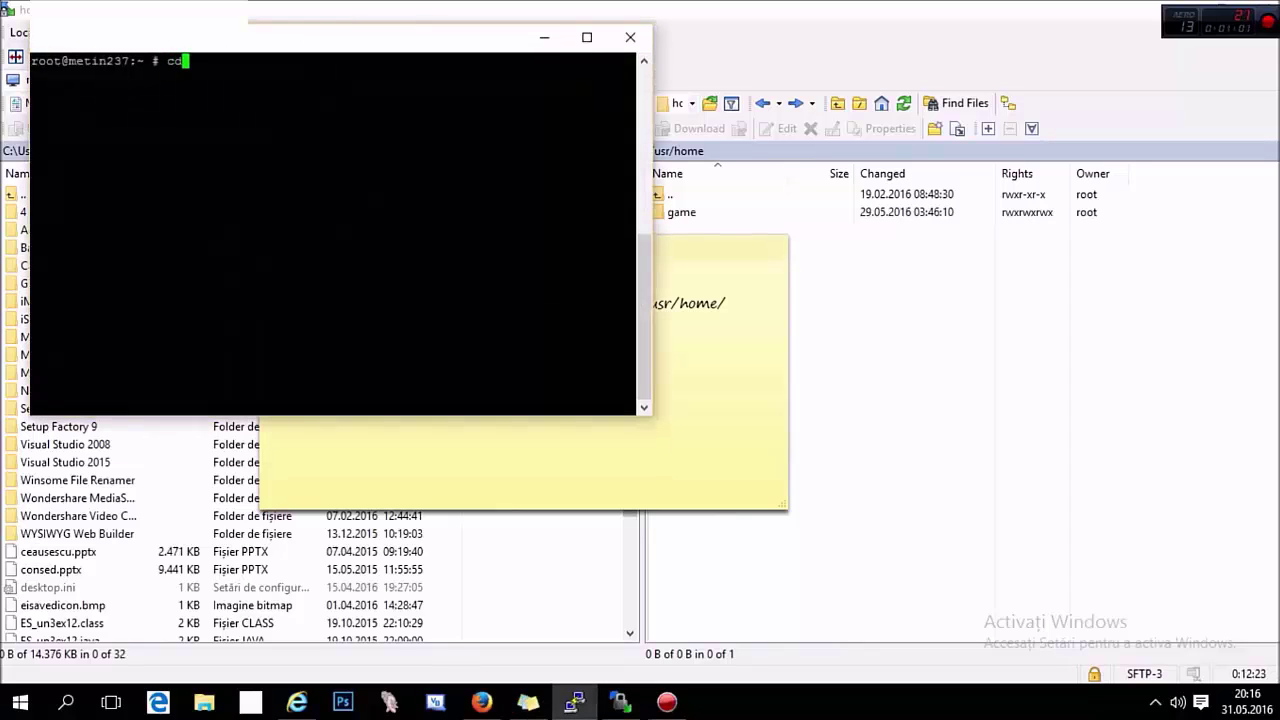
text( /usr/home)
key(Return)
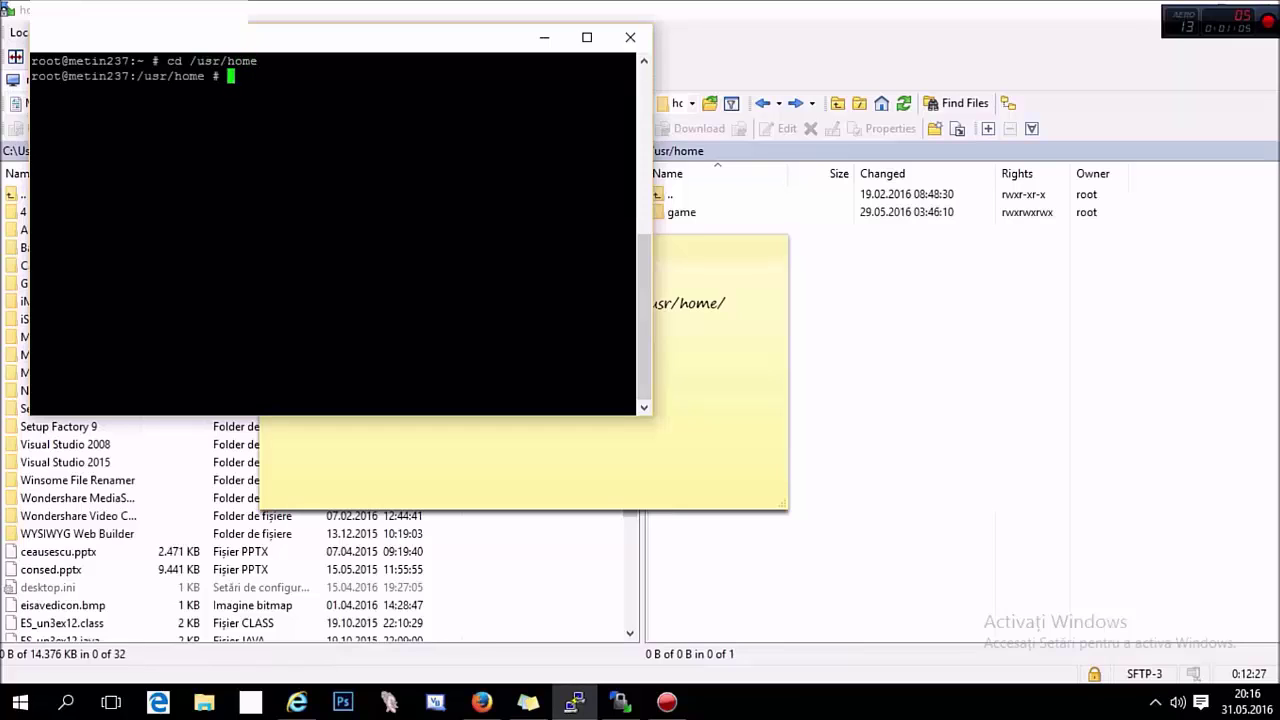
key(ctrl+l)
key(alt+Tab)
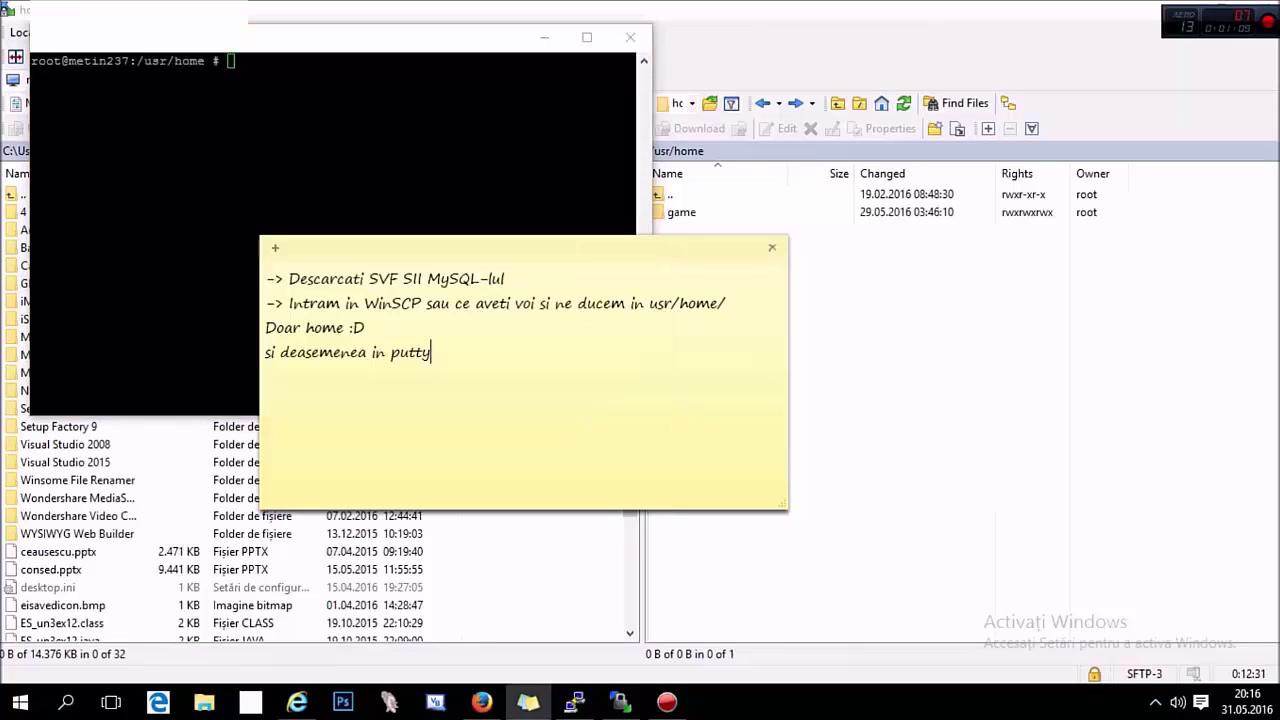
text(-> uploadam SVF.tar.gz)
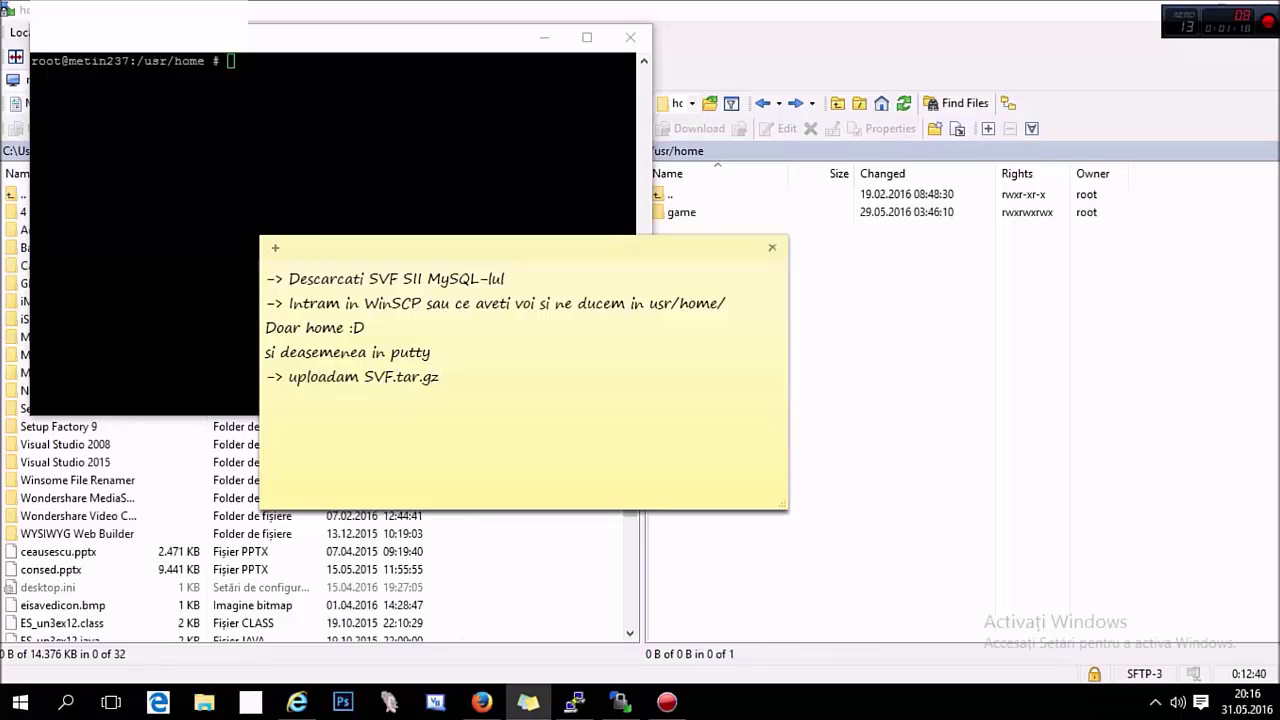
Step: Locate the downloaded game.tar.gz and note that the old game folder will be removed with rm -rf game
click(621, 702)
click(482, 702)
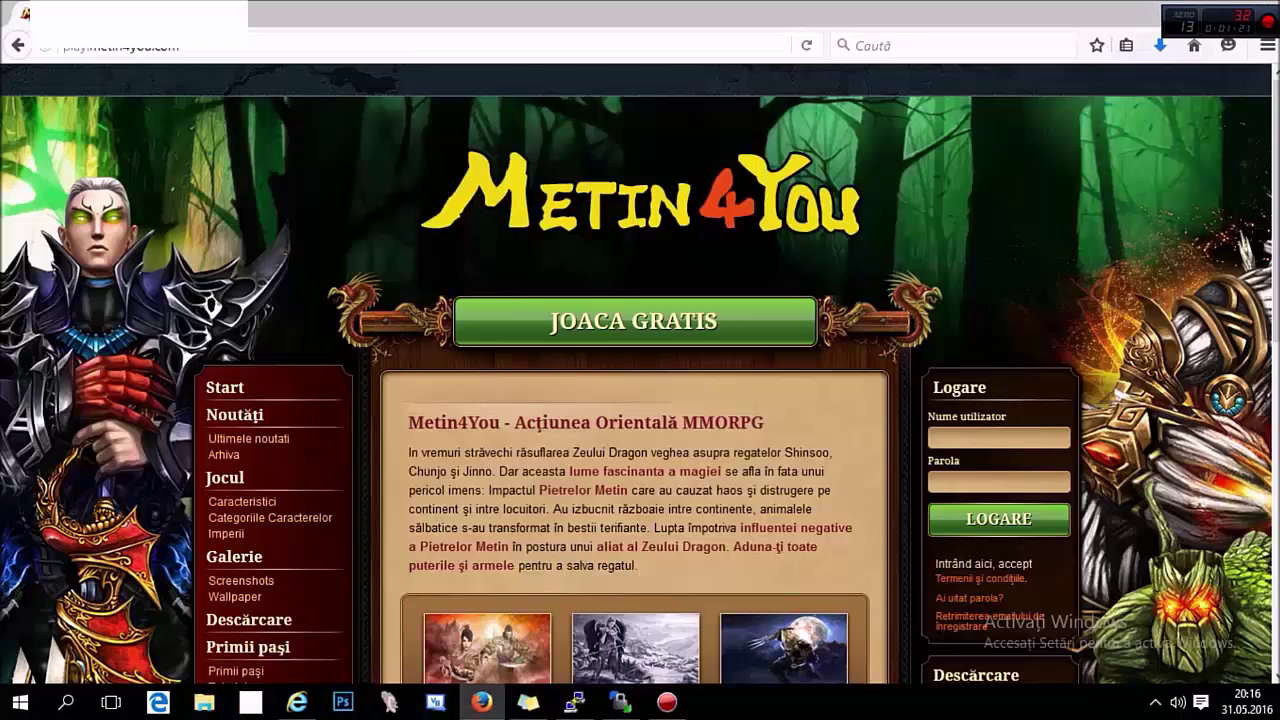
click(1160, 46)
click(1147, 188)
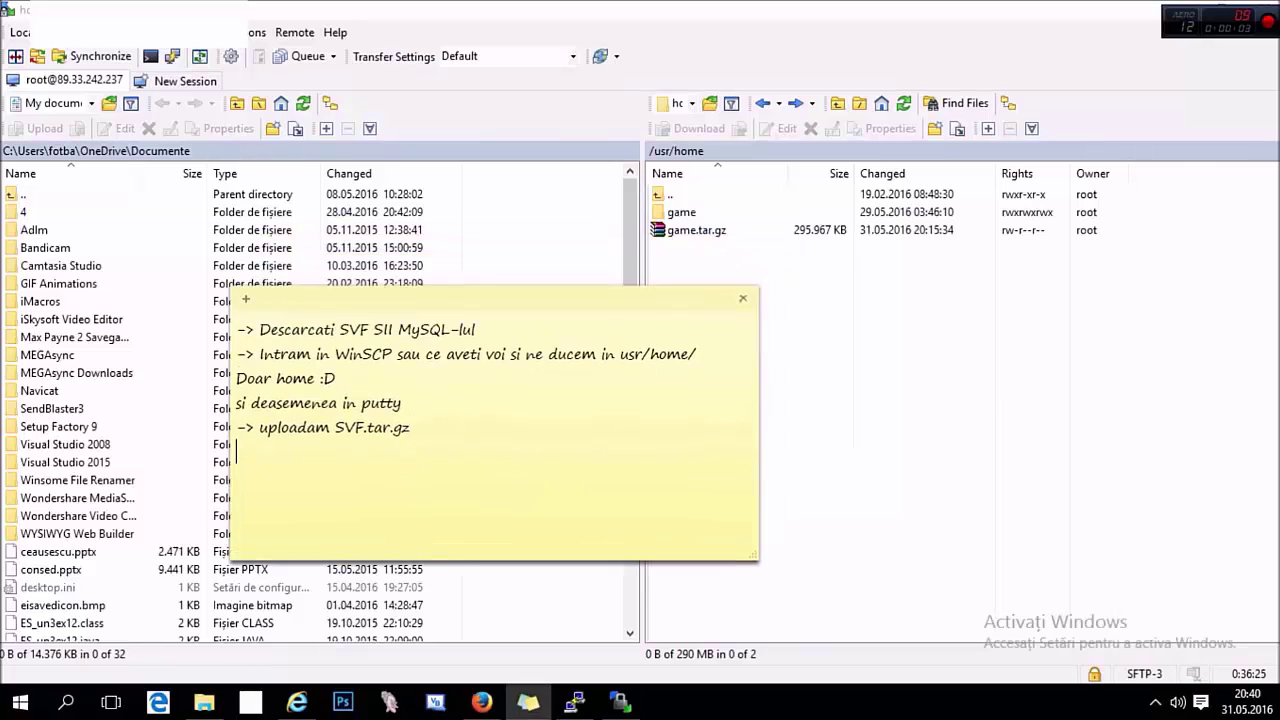
text(_> Il stergem sau il redenumi)
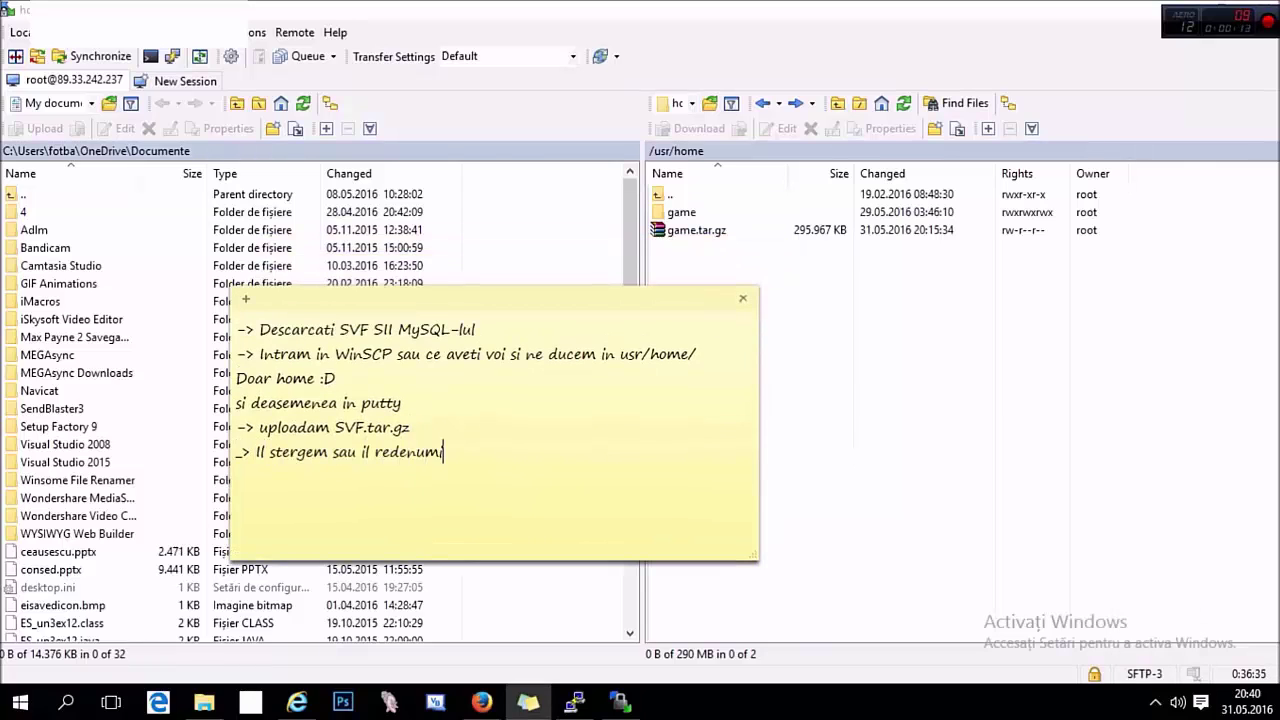
text(m pe cel vechi ; Eu il voi sterg)
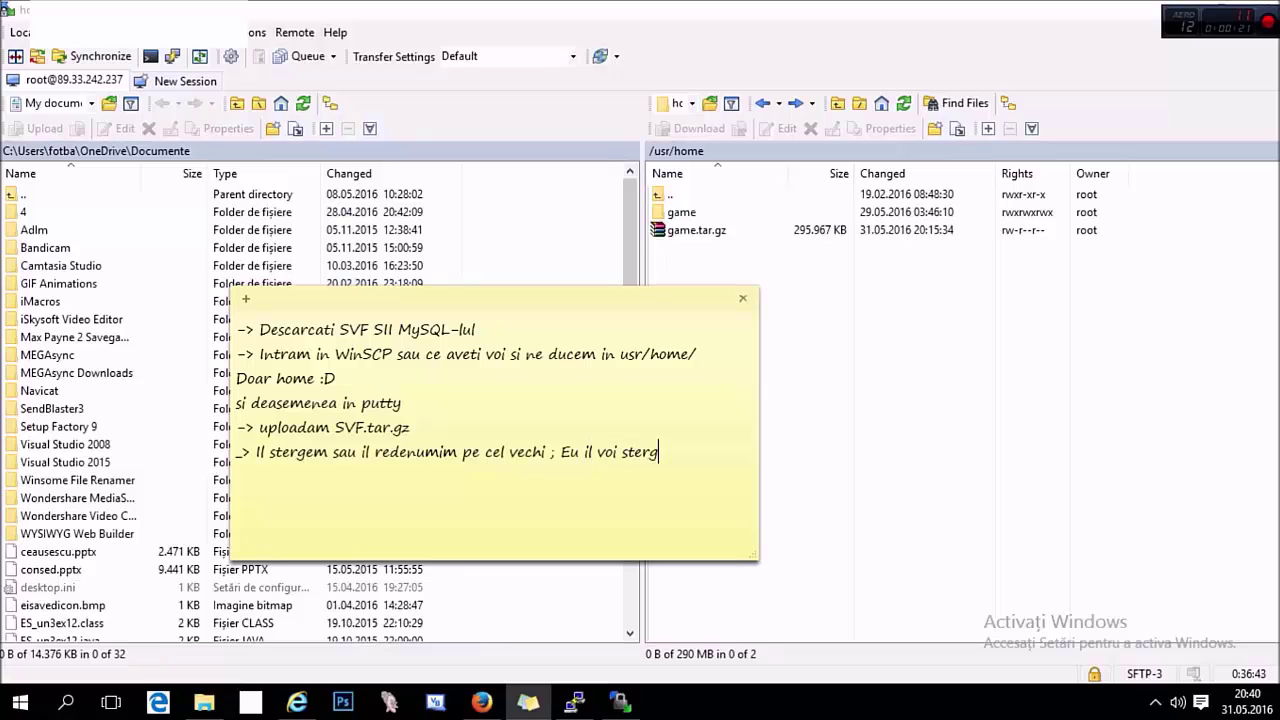
text(e cu comanda rm -rf)
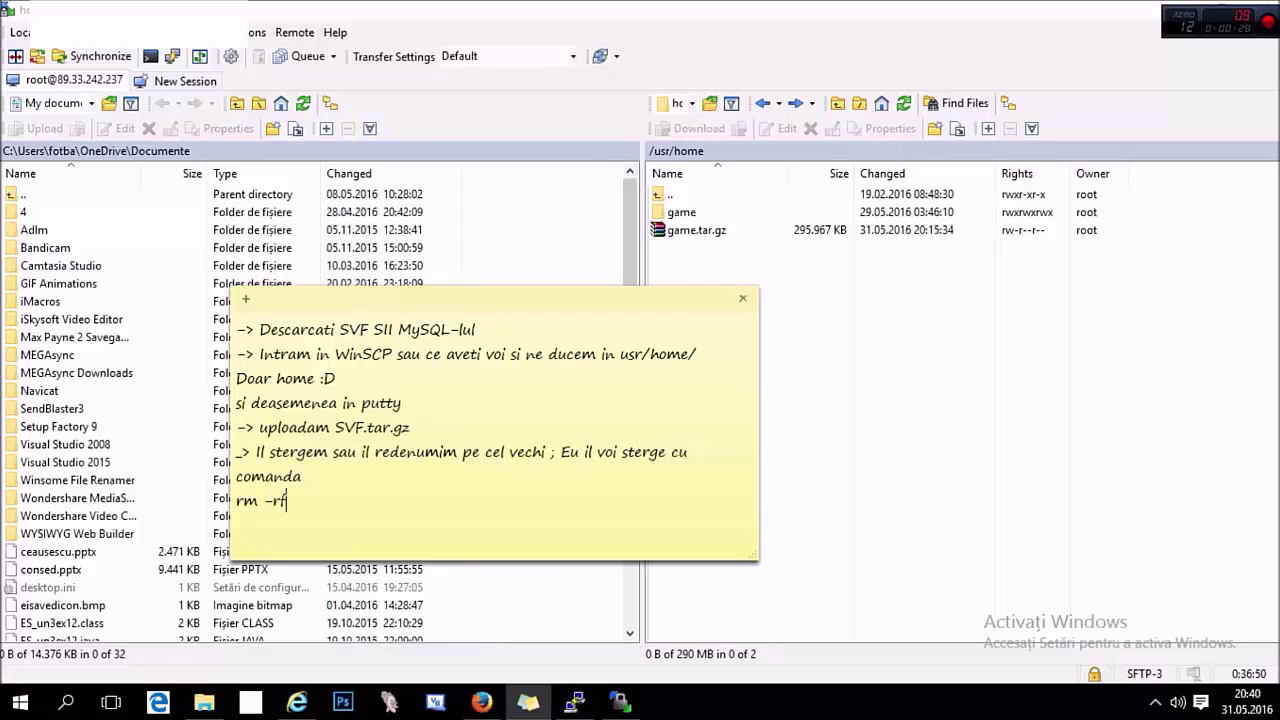
text( game)
Step: List /usr/home in PuTTY, delete the old game folder with 'rm -rf game', and refresh WinSCP to confirm
click(573, 702)
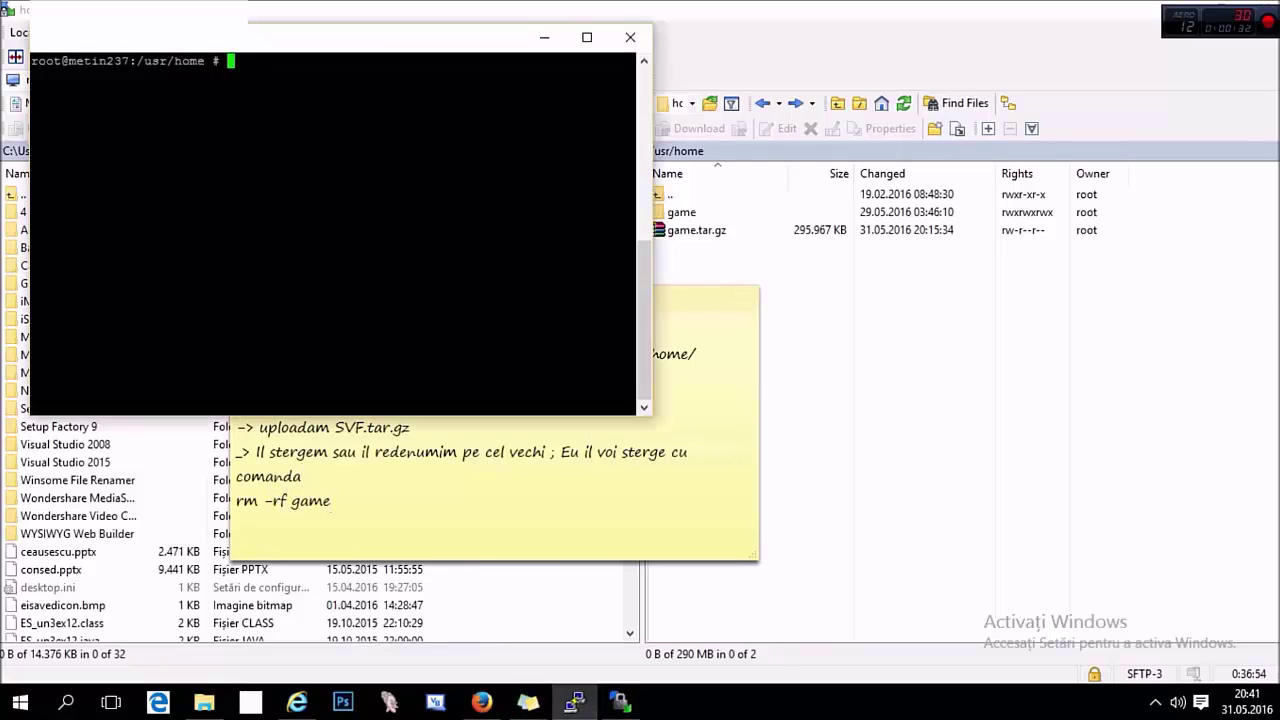
text(ls)
key(Return)
text(rm -rf game)
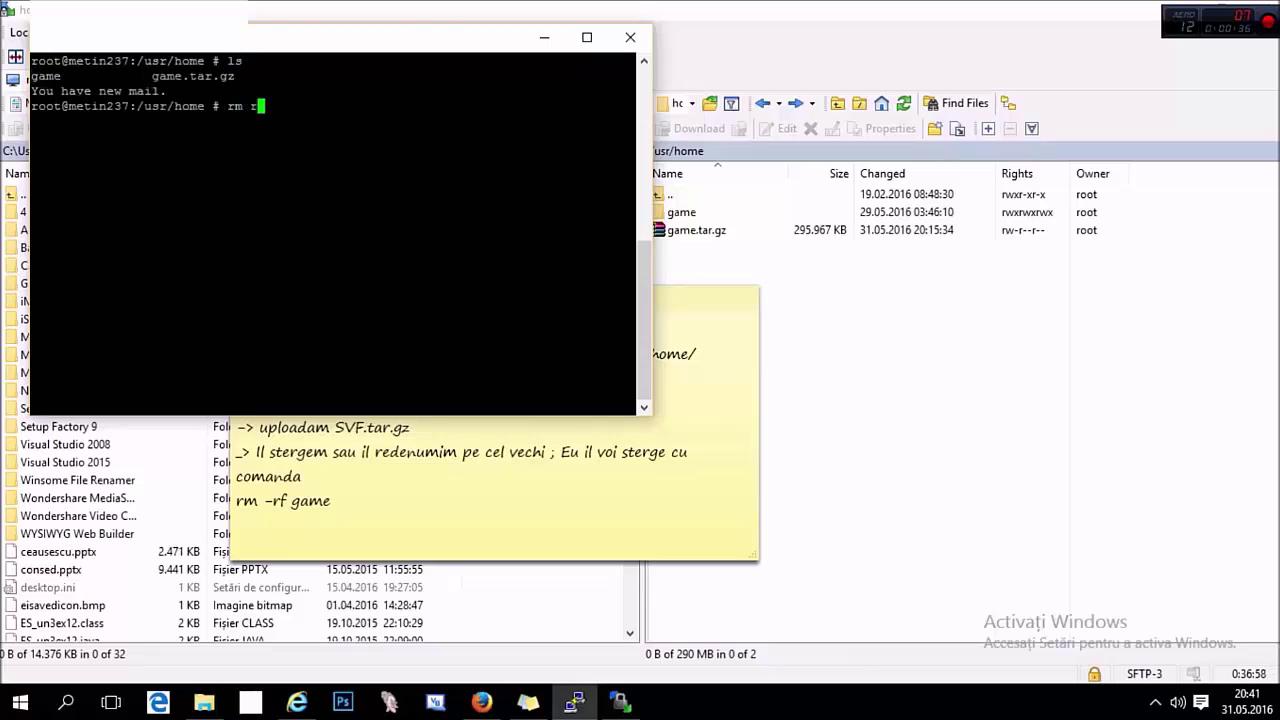
key(Return)
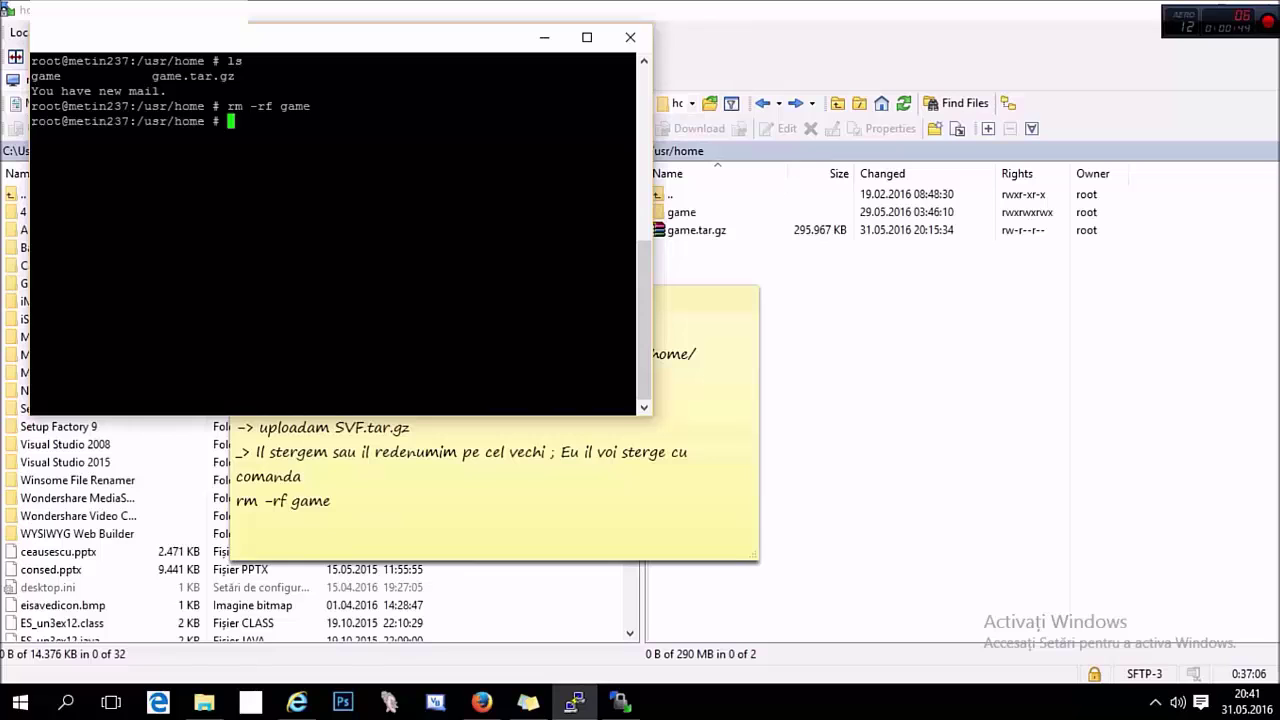
click(904, 103)
click(528, 702)
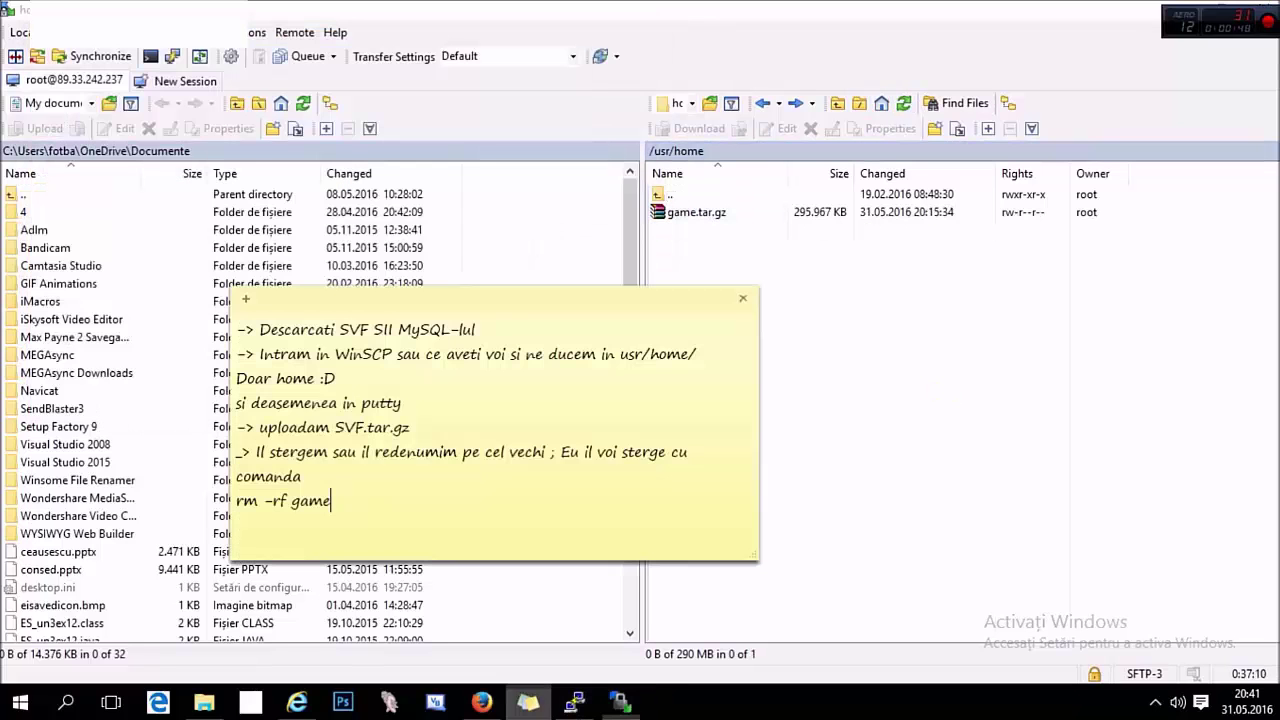
drag(331, 502, 243, 502)
Step: Rewrite the note as '-> Dezarhivam game.tar.gz' with the command 'tar -xvzf game.tar.gz', selected for copying
key(ctrl+a)
key(Delete)
text(-> )
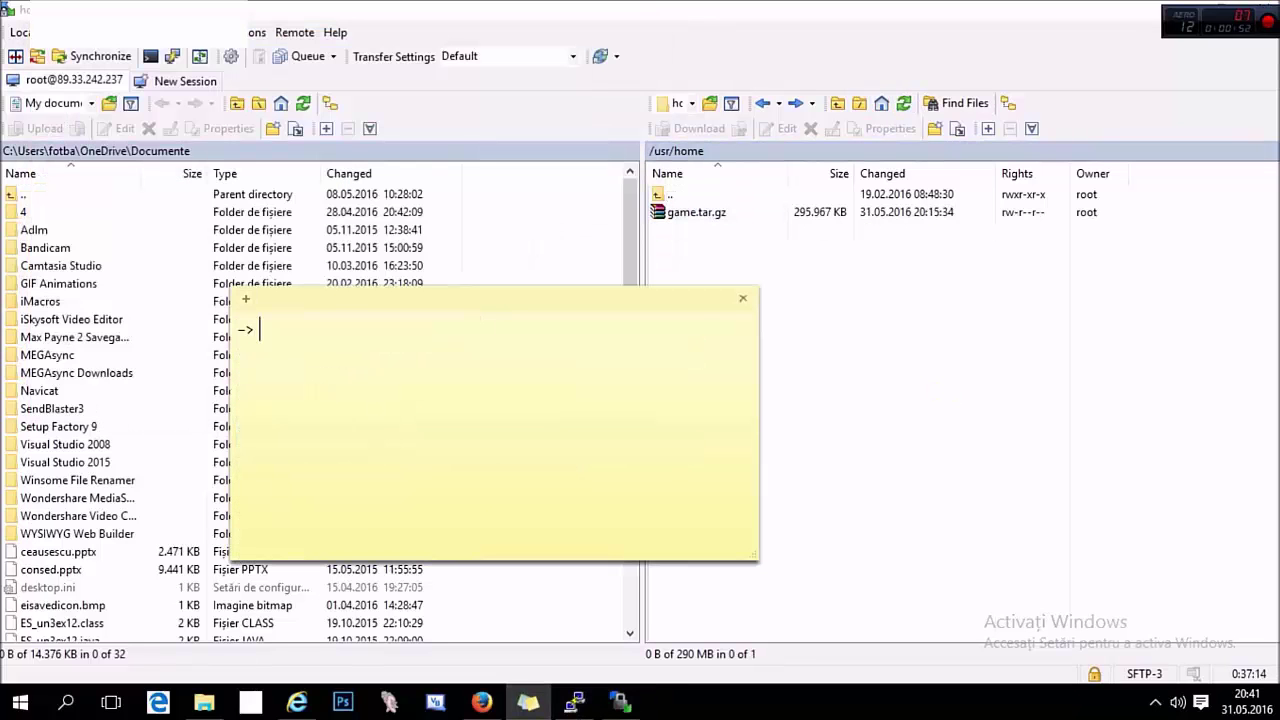
text(Dezarhivam game.tar)
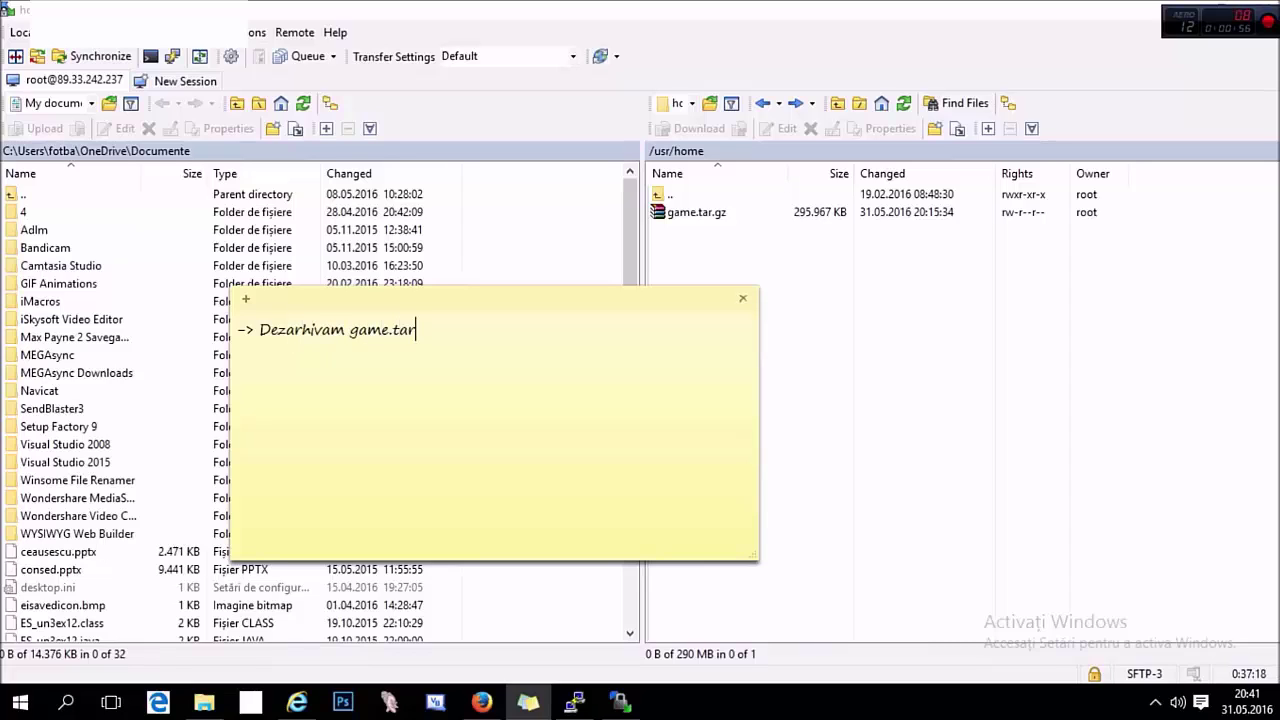
text(.gz)
key(Return)
text(comanda: )
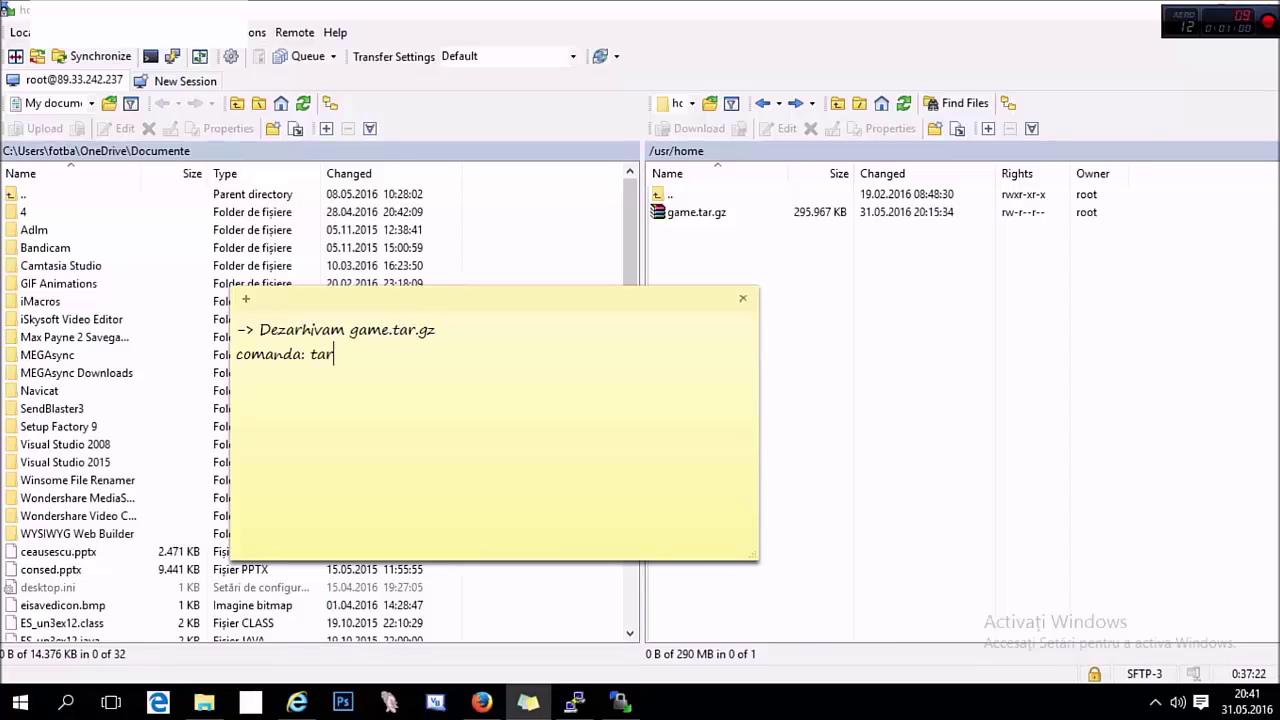
text(tar )
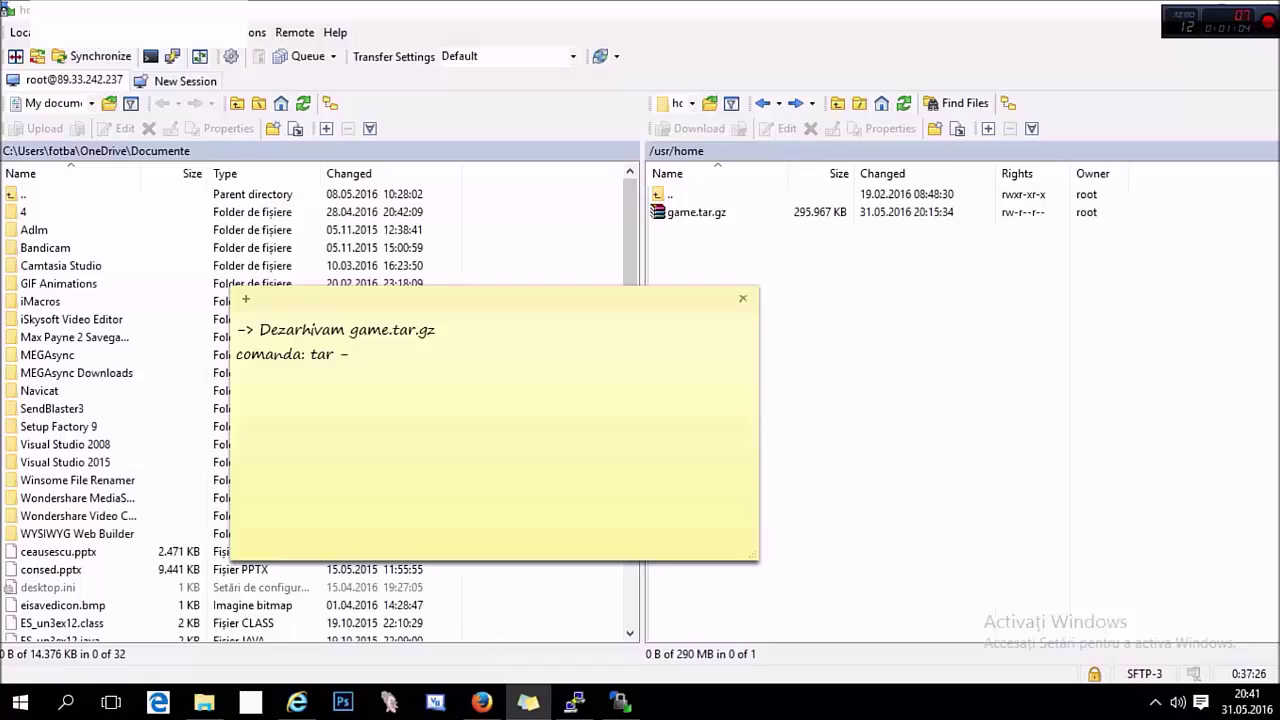
text(-xvzf game.tar.gz)
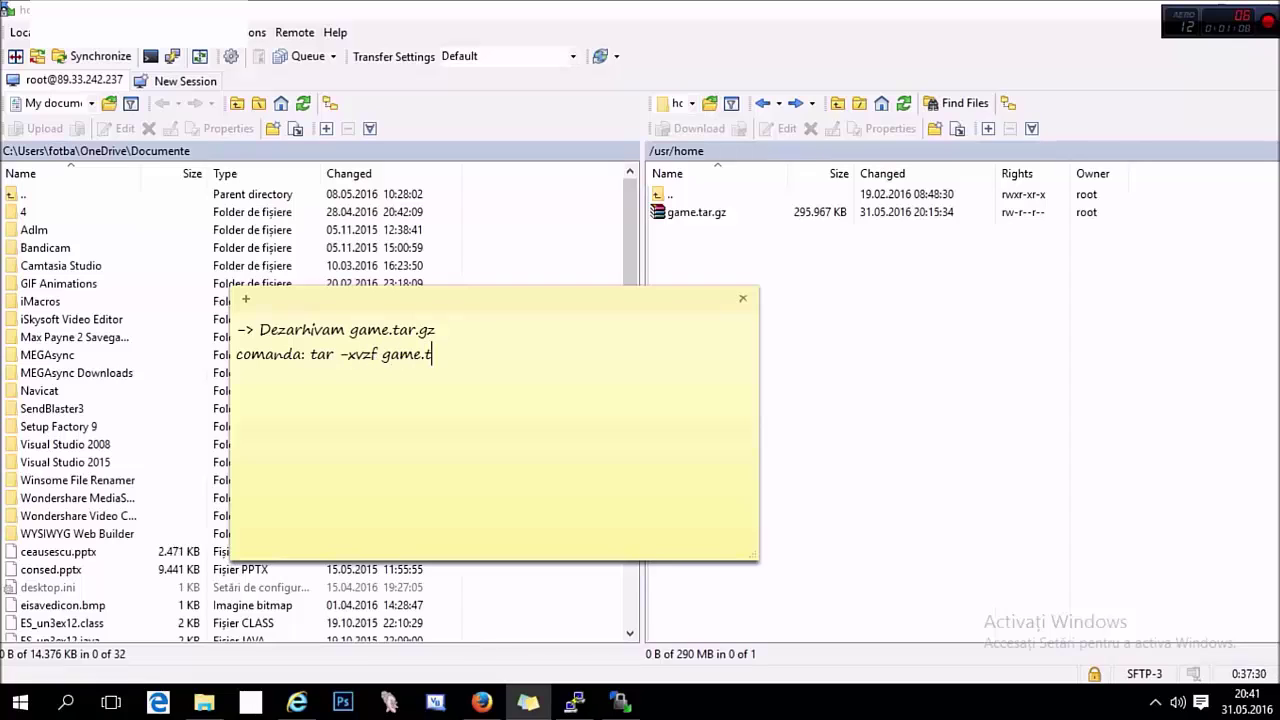
key(shift+Left)
key(shift+Left)
key(shift+Left)
key(shift+Left)
key(shift+Left)
drag(432, 354, 311, 354)
Step: Run 'tar -xvzf game.tar.gz' in PuTTY and note that the extraction produced a nested folder to move
click(574, 702)
text(tar -xvzf game.tar.gz)
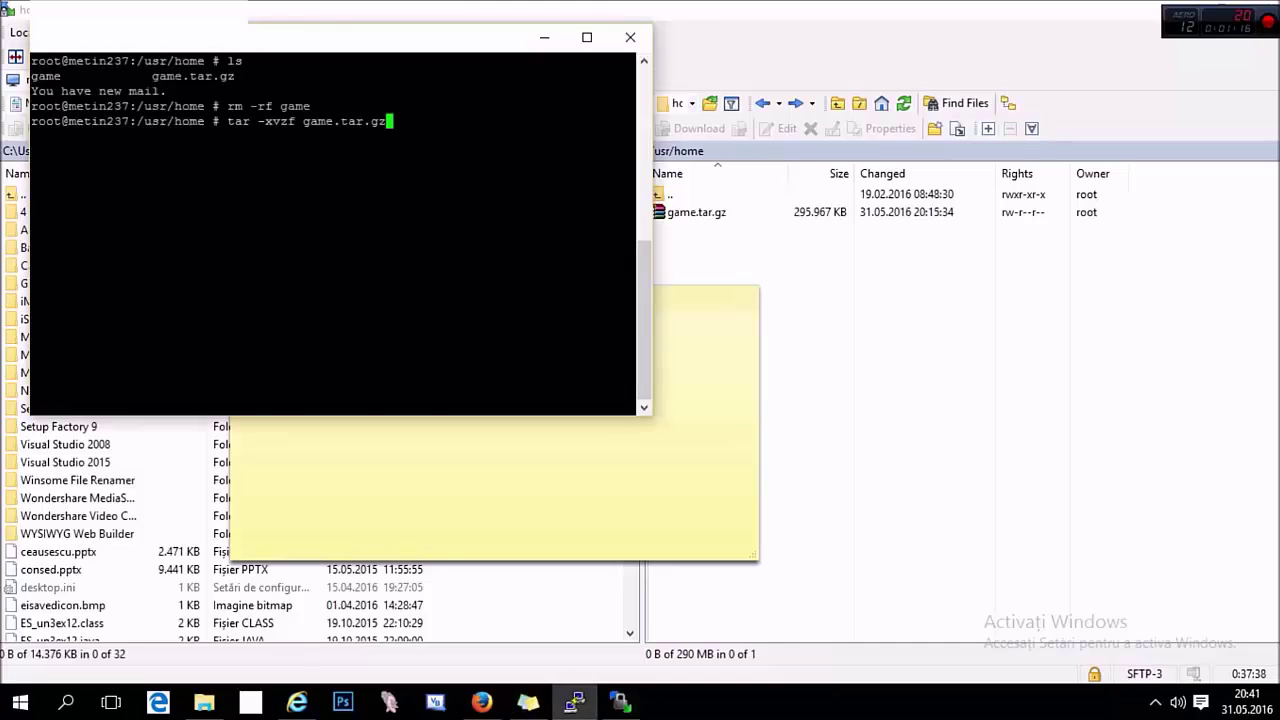
key(Return)
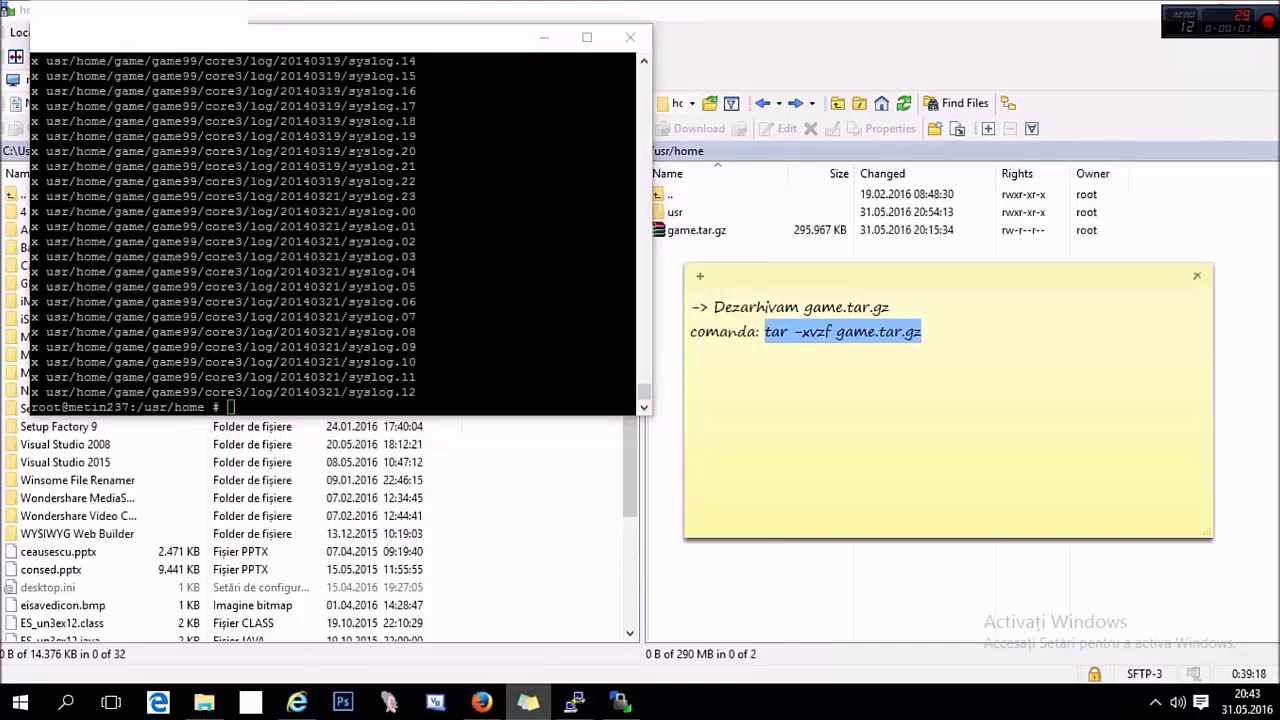
click(921, 331)
text(-> )
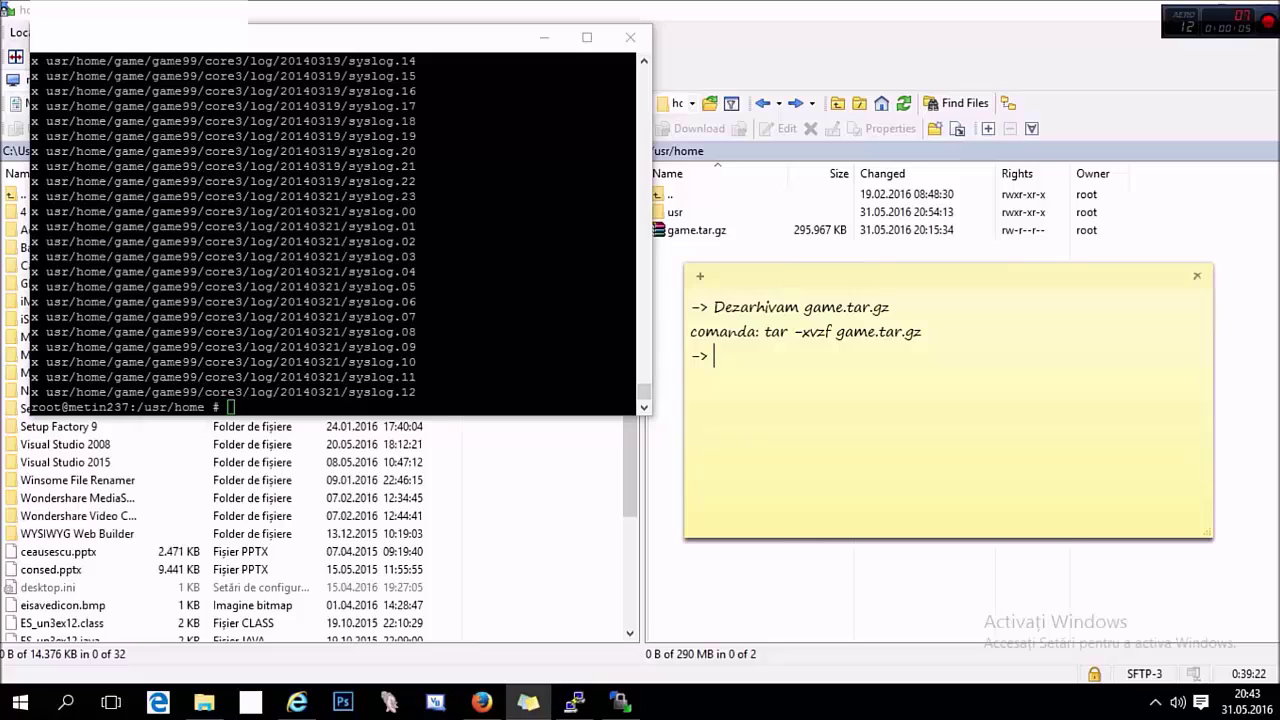
text(DUpa ce se dezarhivea)
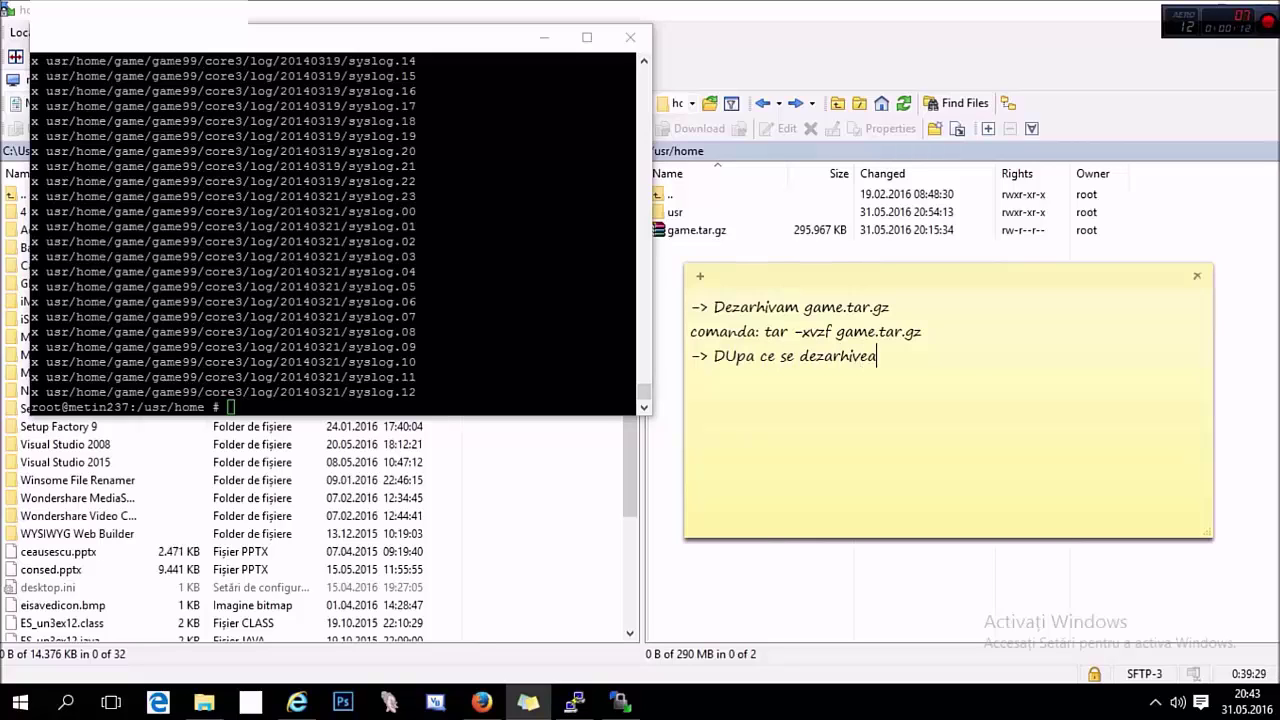
text(za va aparea 'game' dar la mine a aa)
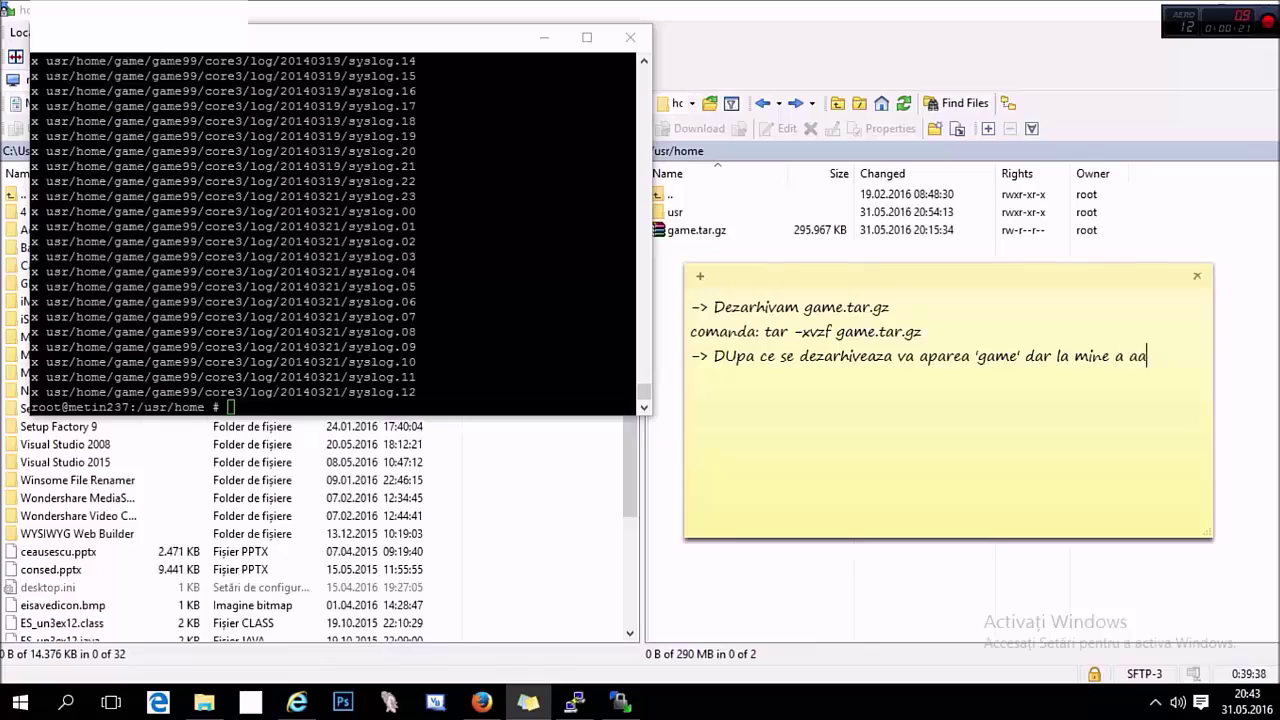
key(BackSpace)
text(parut asa Mutam gem-u)
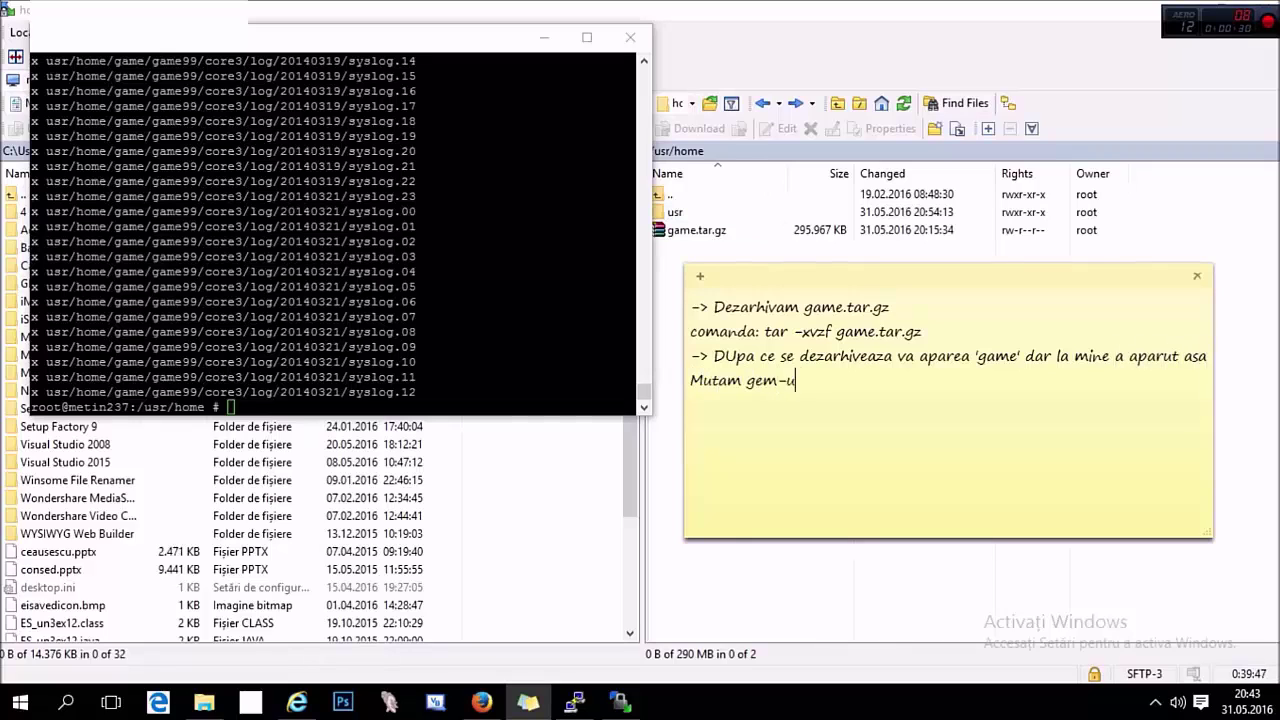
text(l aici)
Step: Move the game folder from /usr/home/usr/home up to /usr/home/
double_click(675, 212)
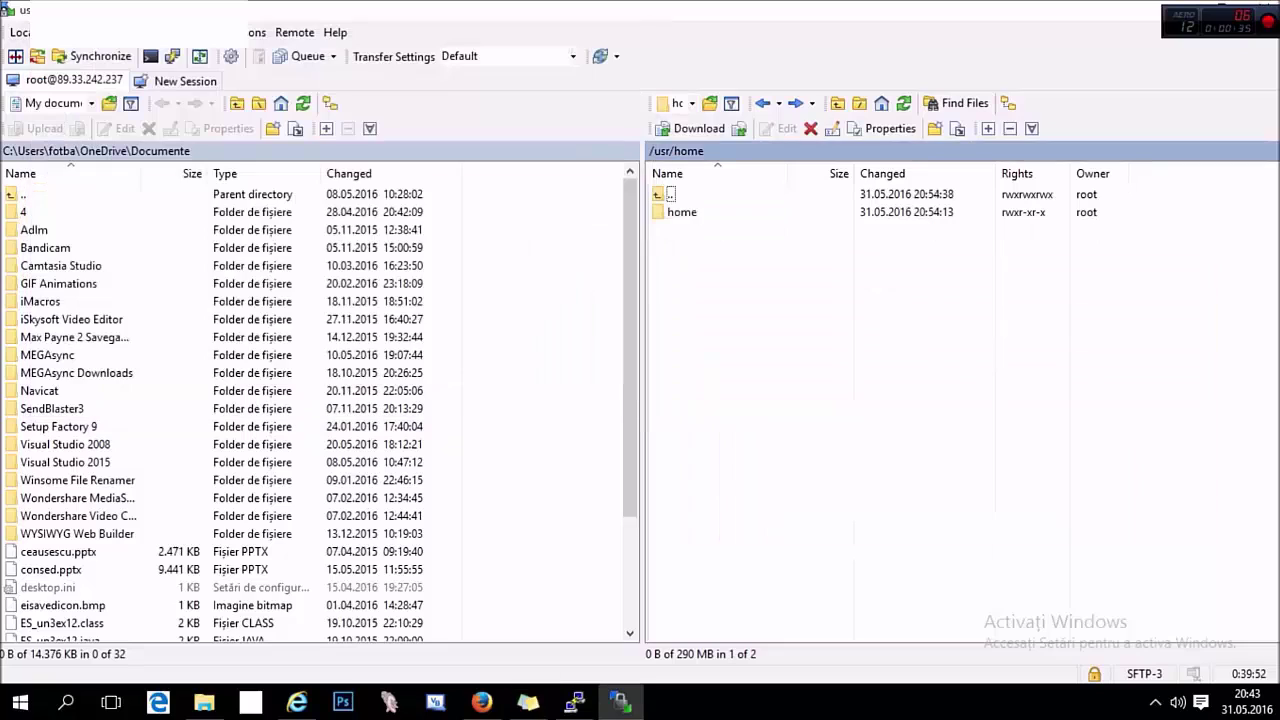
double_click(682, 212)
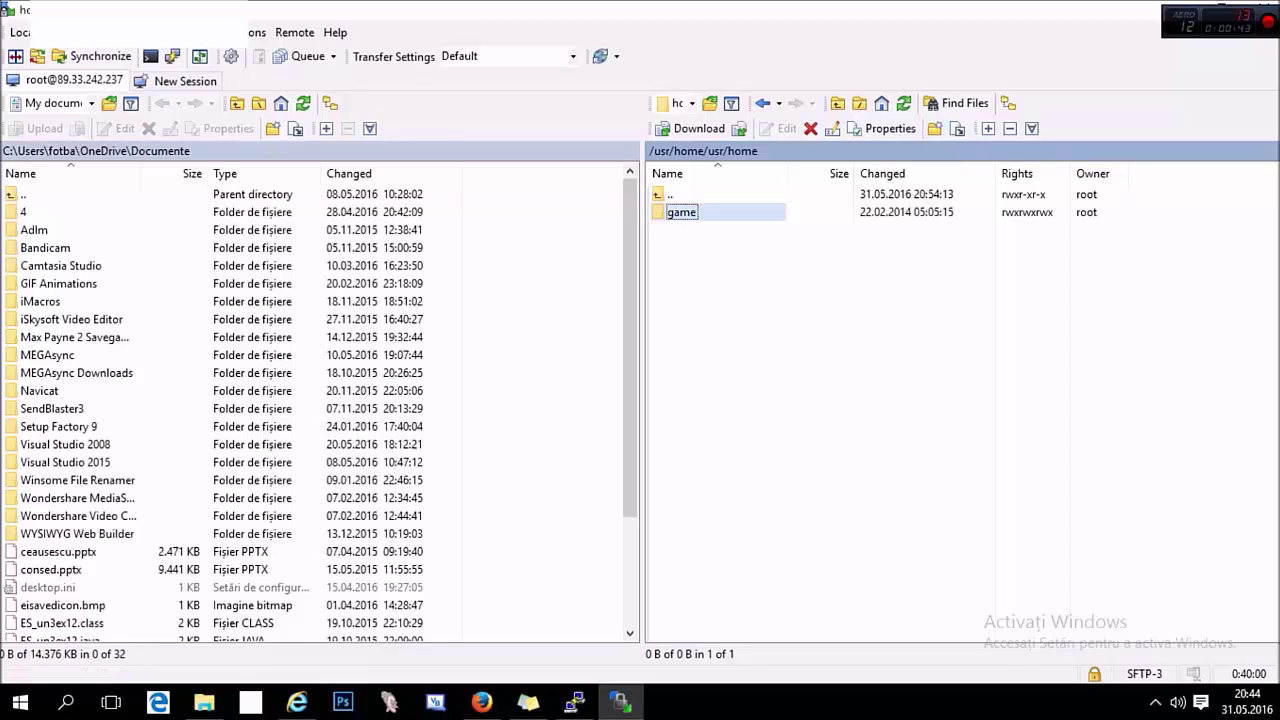
right_click(681, 212)
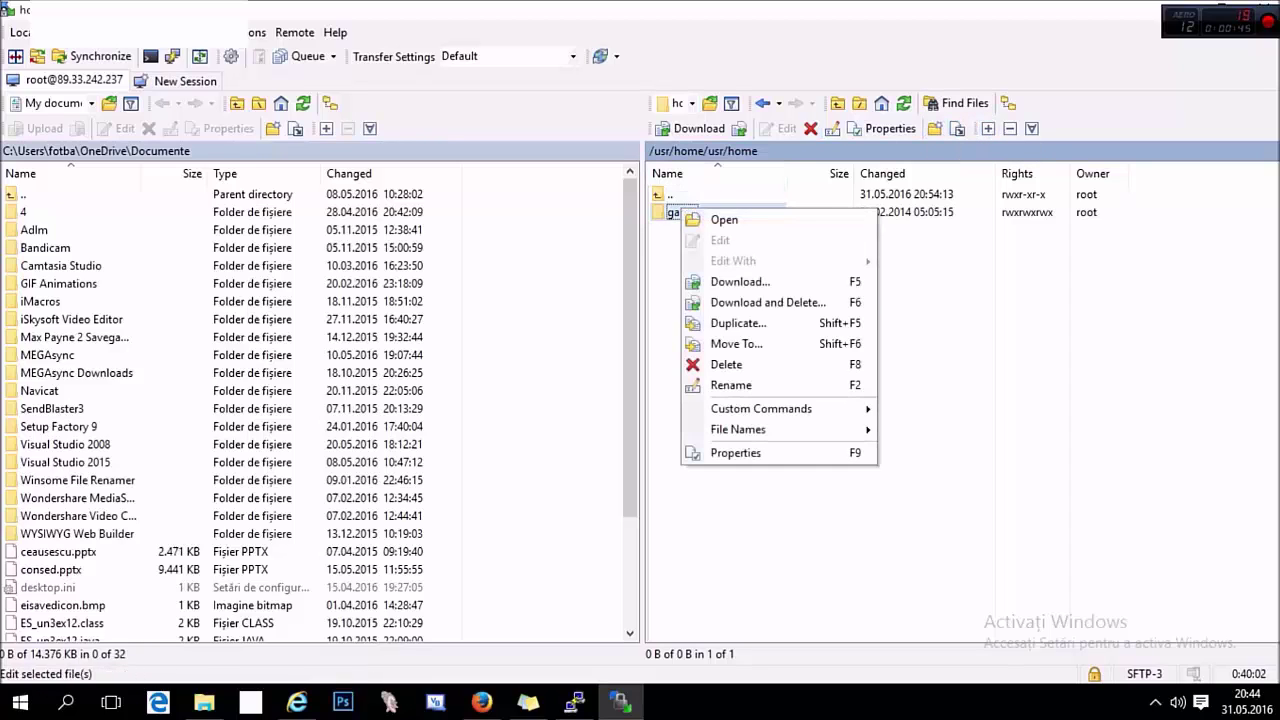
click(736, 343)
key(End)
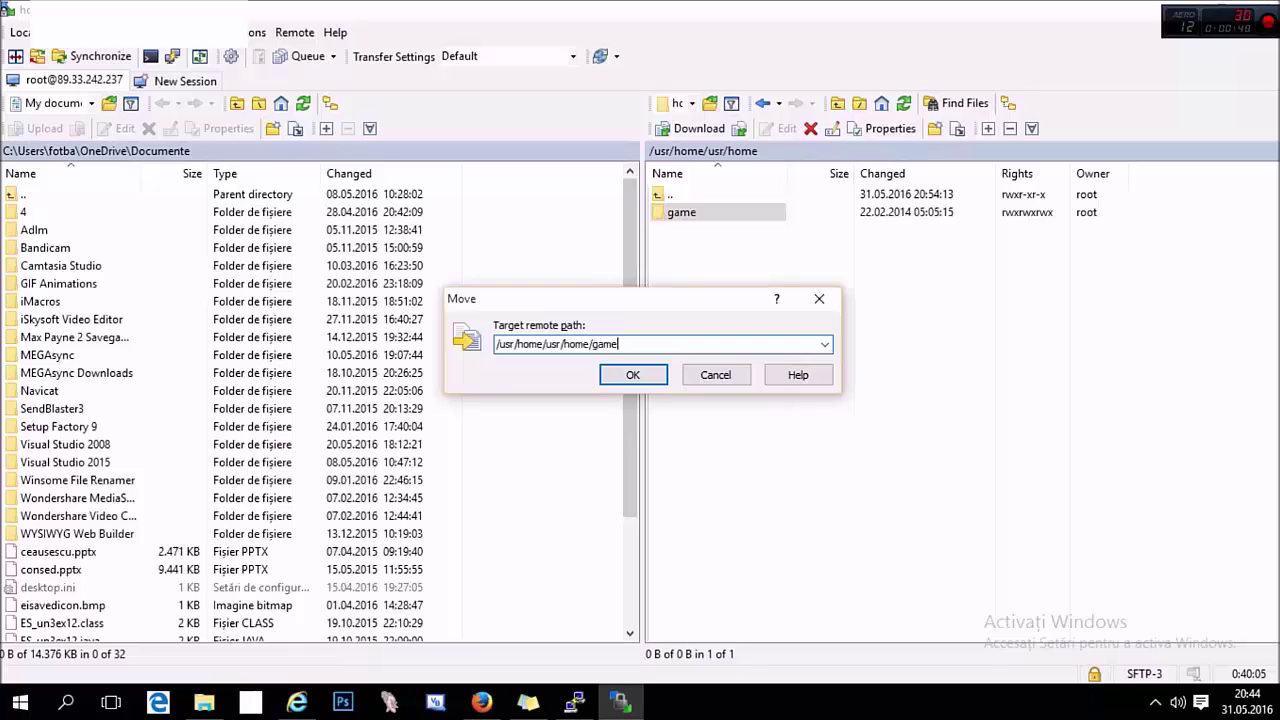
key(shift+Left)
key(shift+Left)
key(shift+Left)
key(shift+Left)
key(shift+Left)
key(shift+Left)
key(shift+Left)
key(shift+Left)
key(shift+Left)
key(shift+Left)
key(shift+Left)
key(shift+Left)
key(shift+Left)
key(BackSpace)
key(Return)
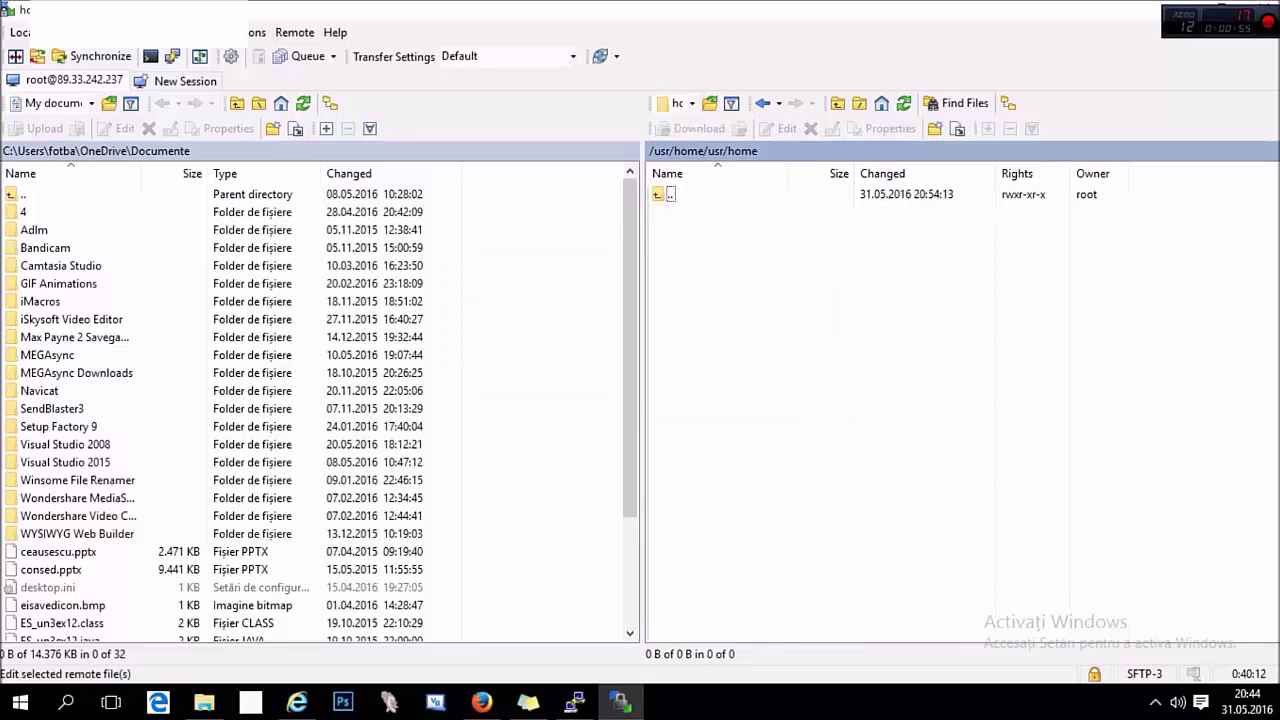
Step: Delete the leftover usr folder from /usr/home
click(763, 104)
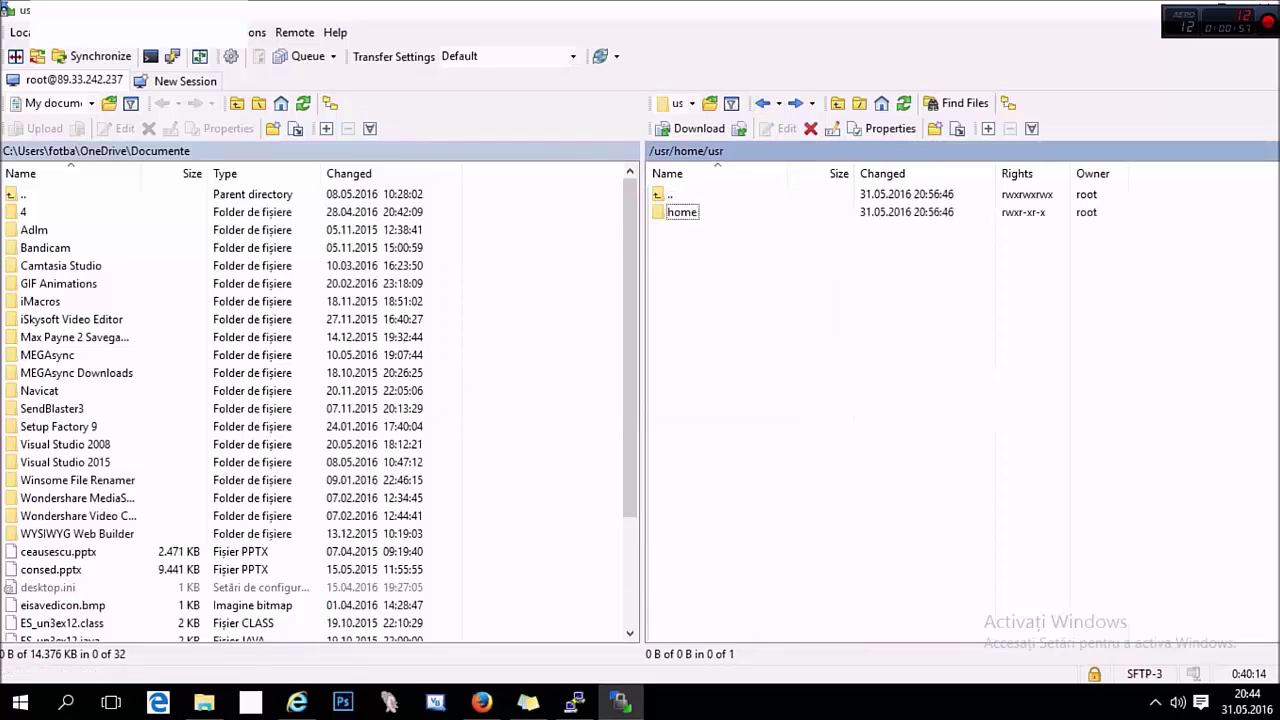
click(763, 104)
click(677, 230)
key(Delete)
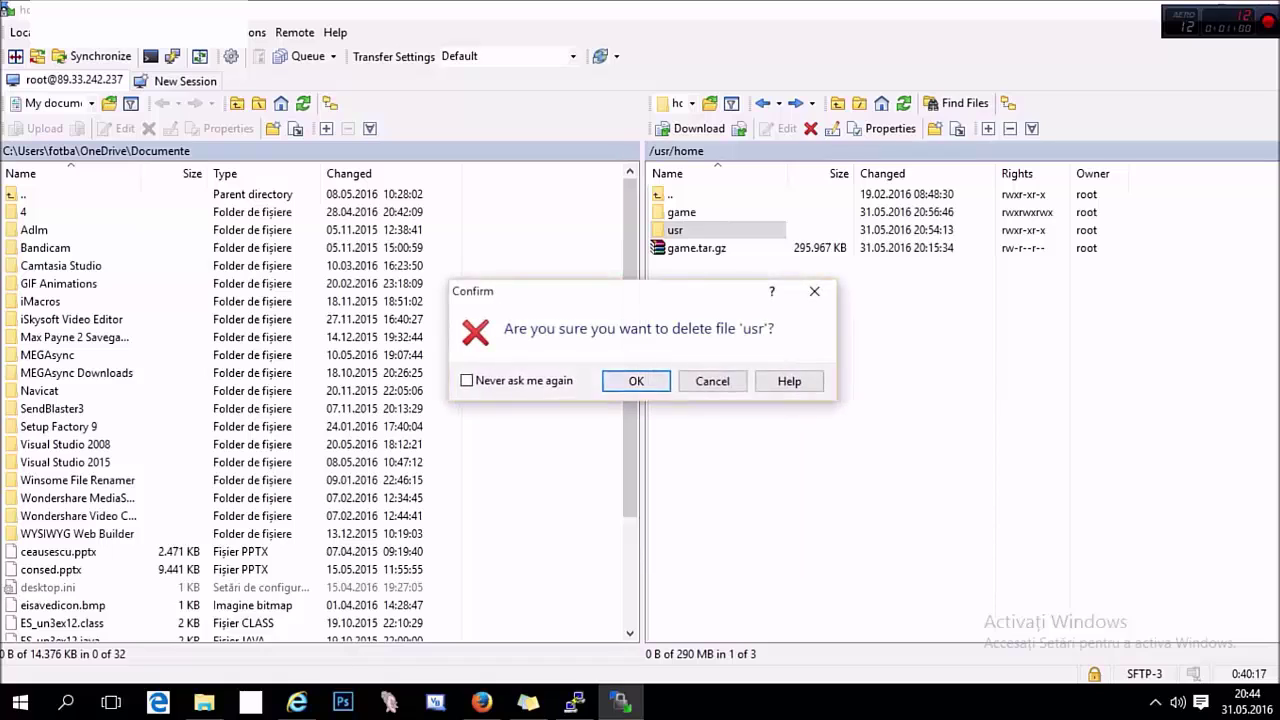
key(Return)
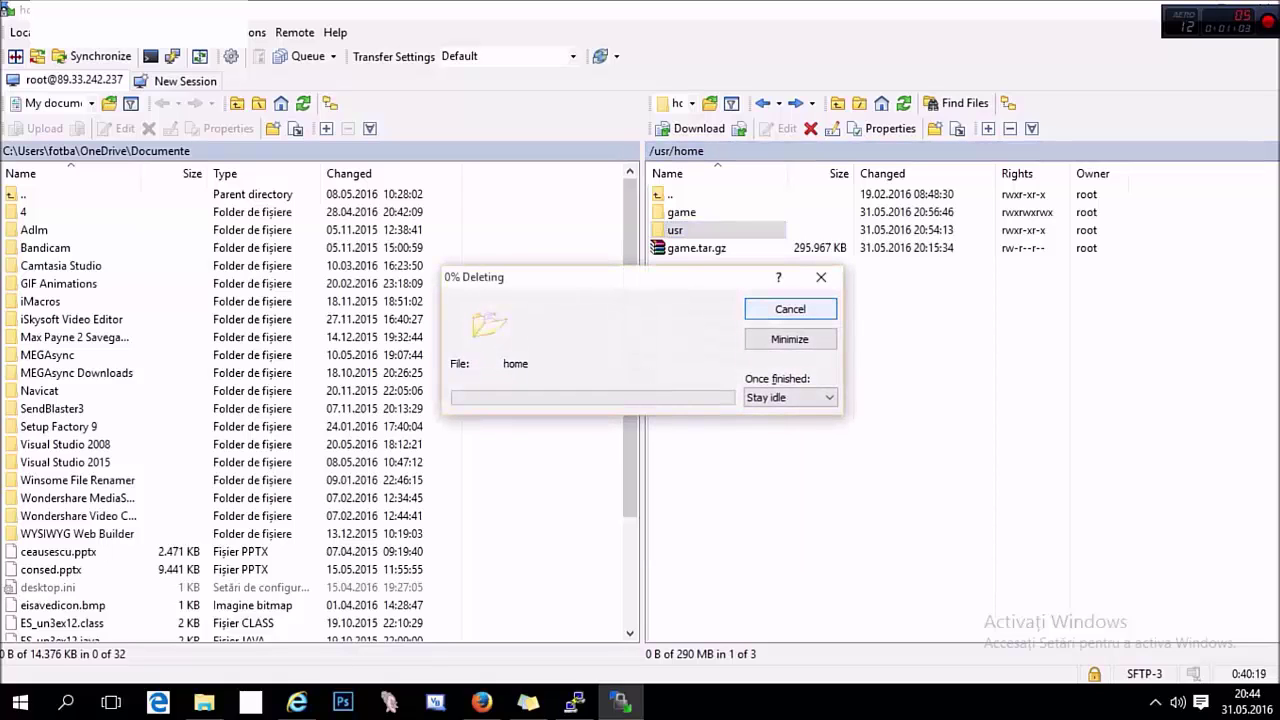
click(529, 702)
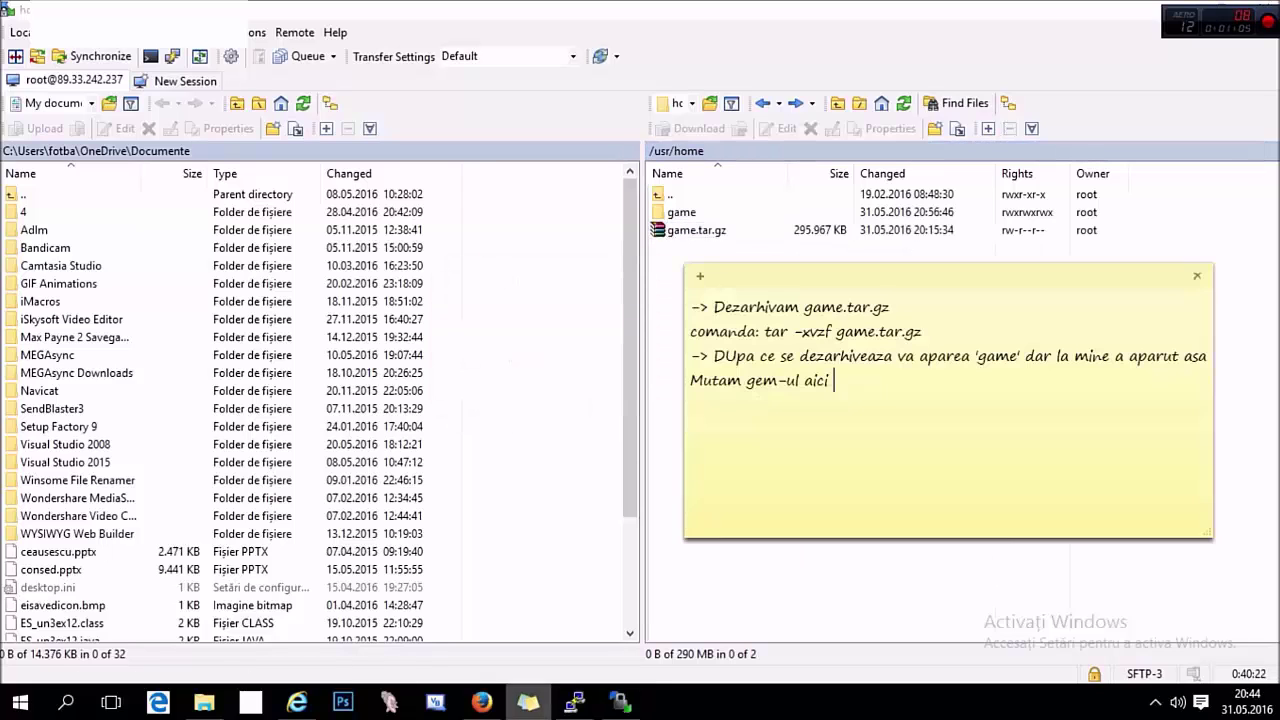
Step: Start a '-> PArea de MySQL' note and open /var/db in WinSCP, adding the path to the note
key(ctrl+a)
text(->)
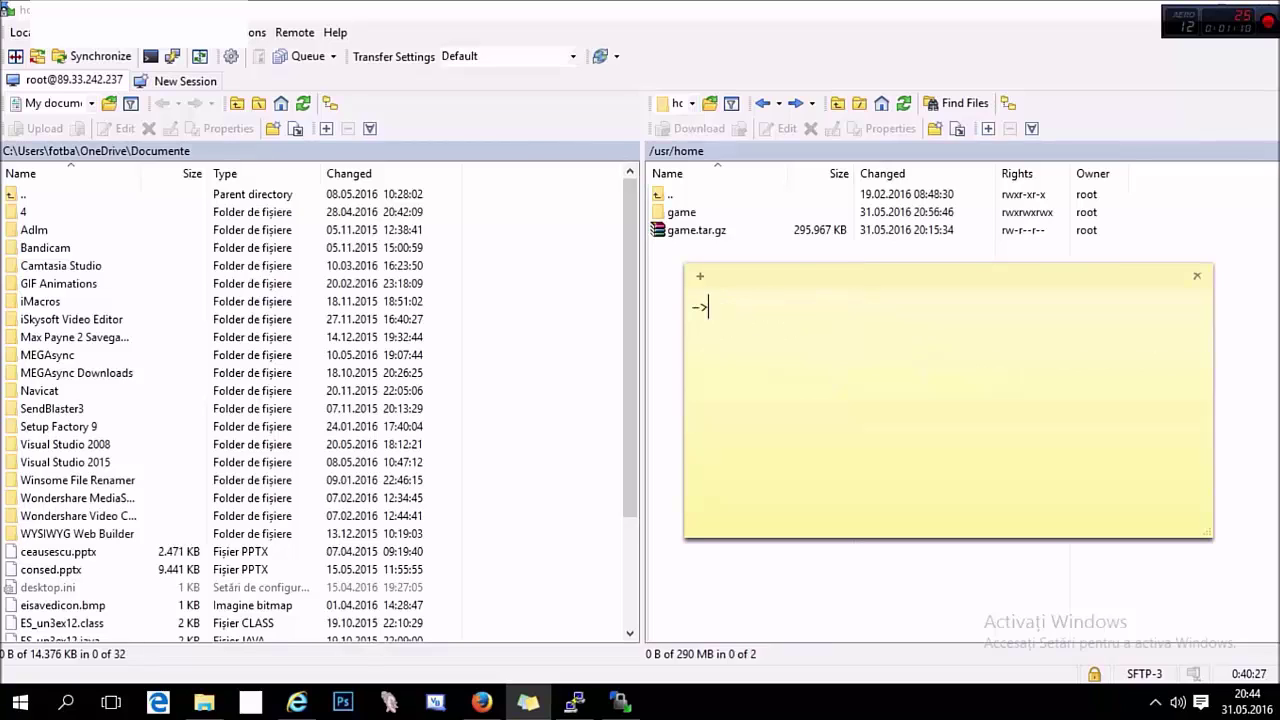
text( PArea de MySQL)
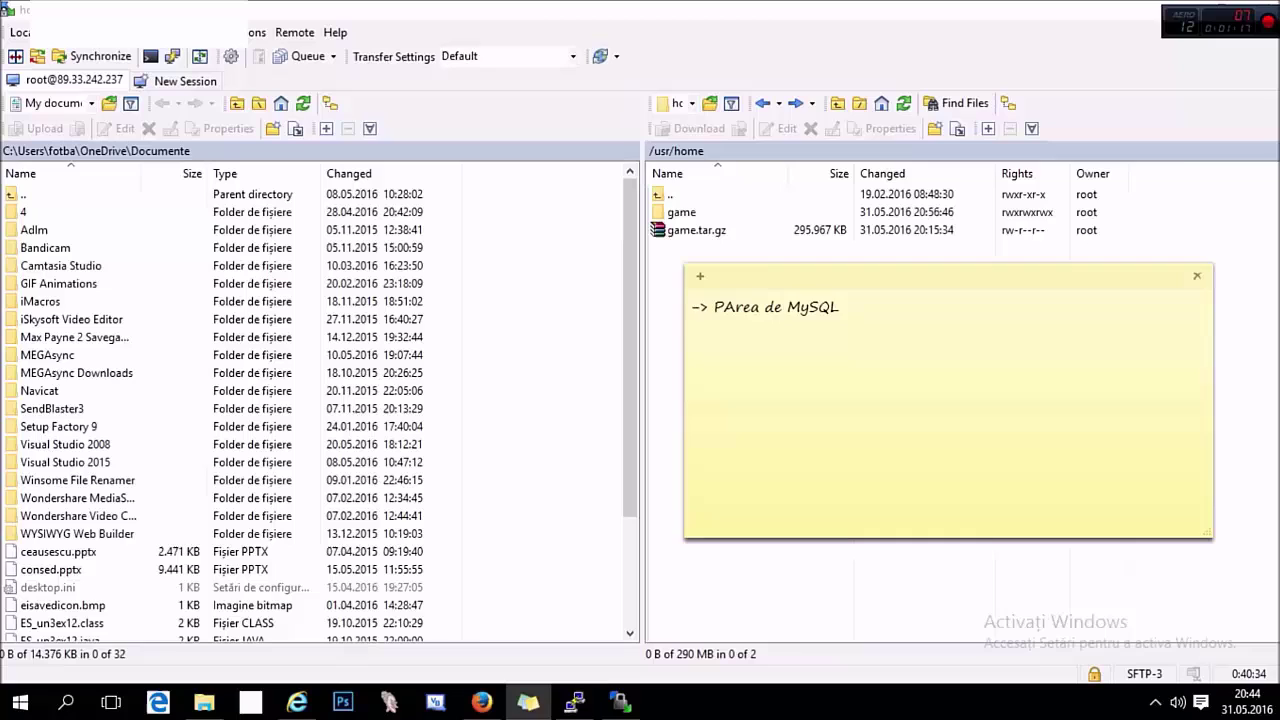
double_click(690, 194)
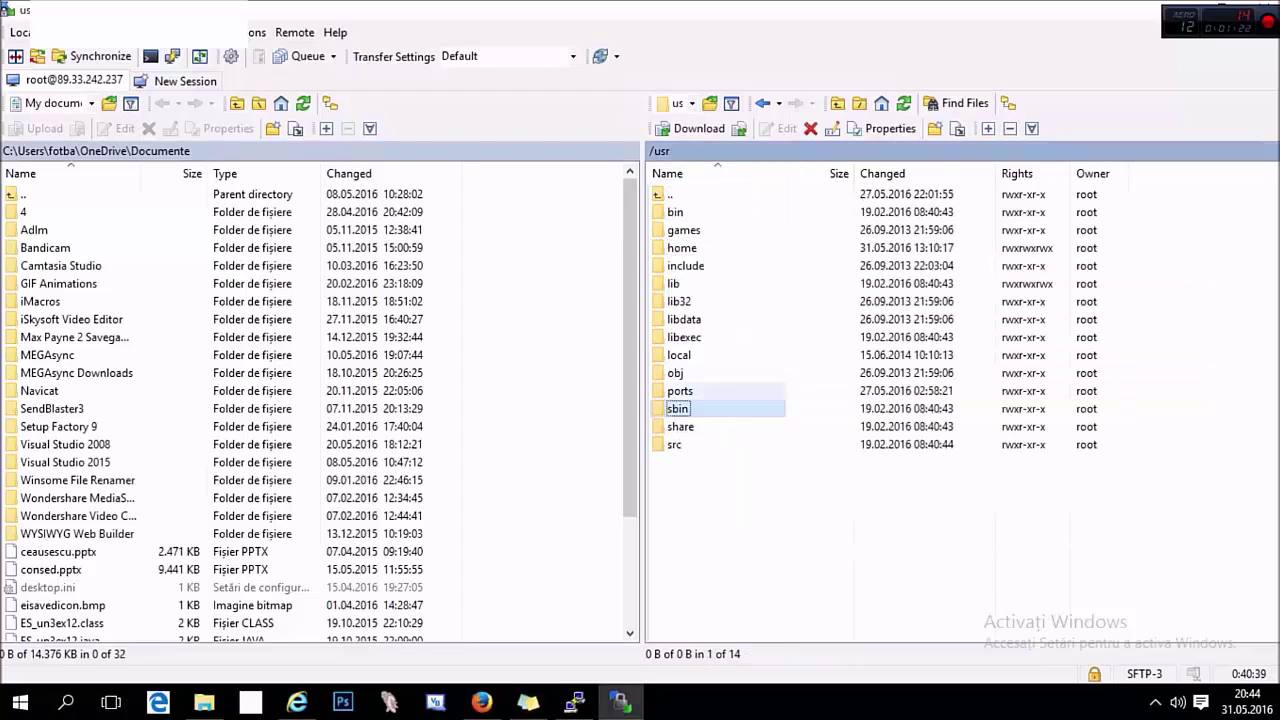
double_click(670, 194)
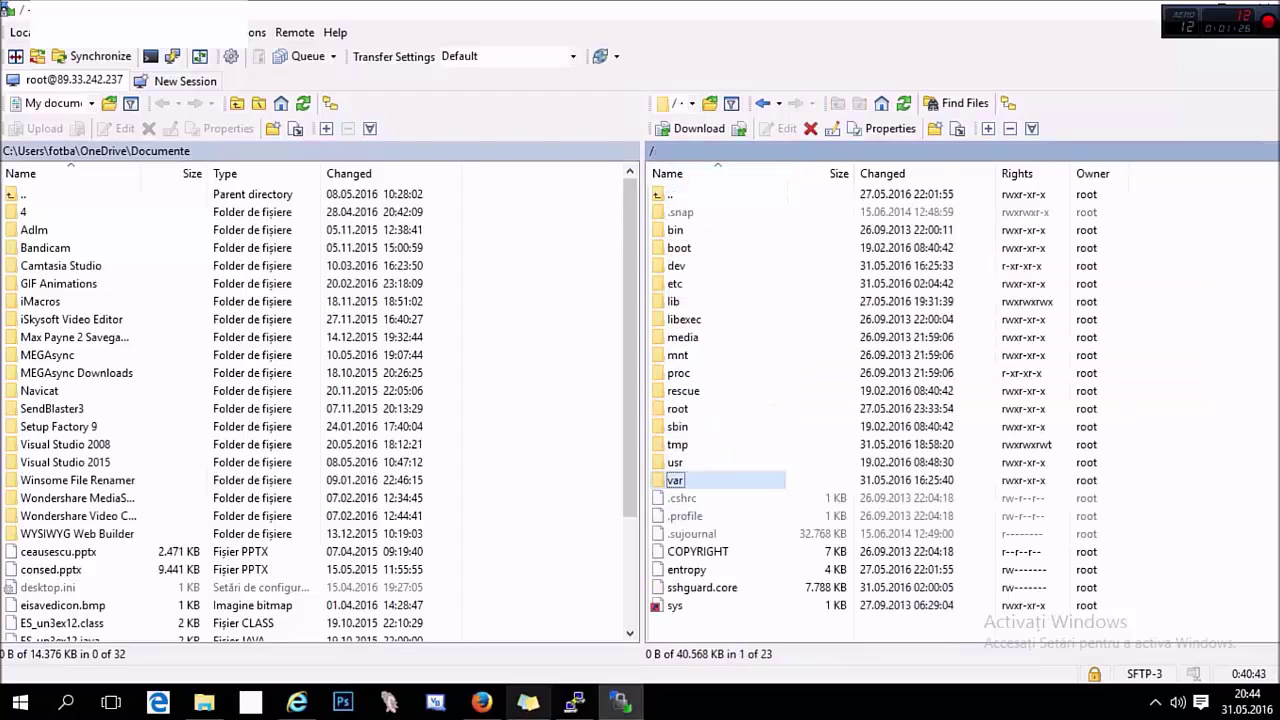
click(528, 702)
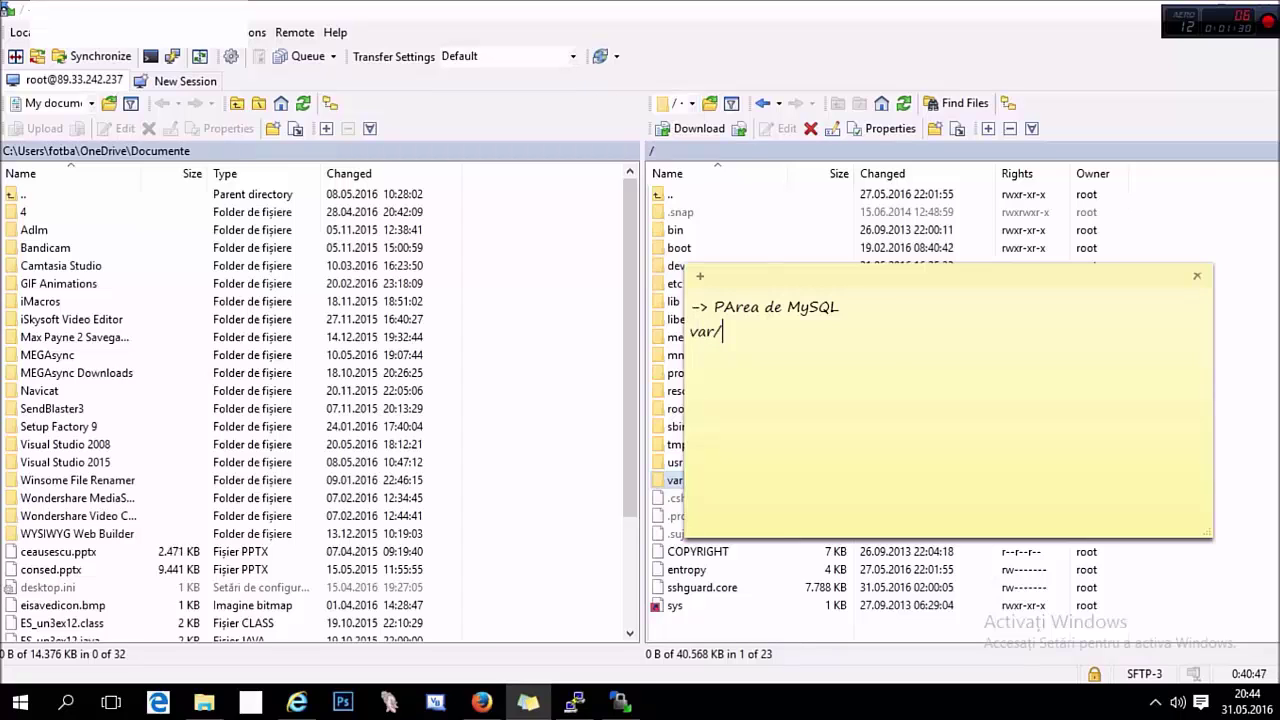
double_click(675, 480)
double_click(675, 355)
click(528, 702)
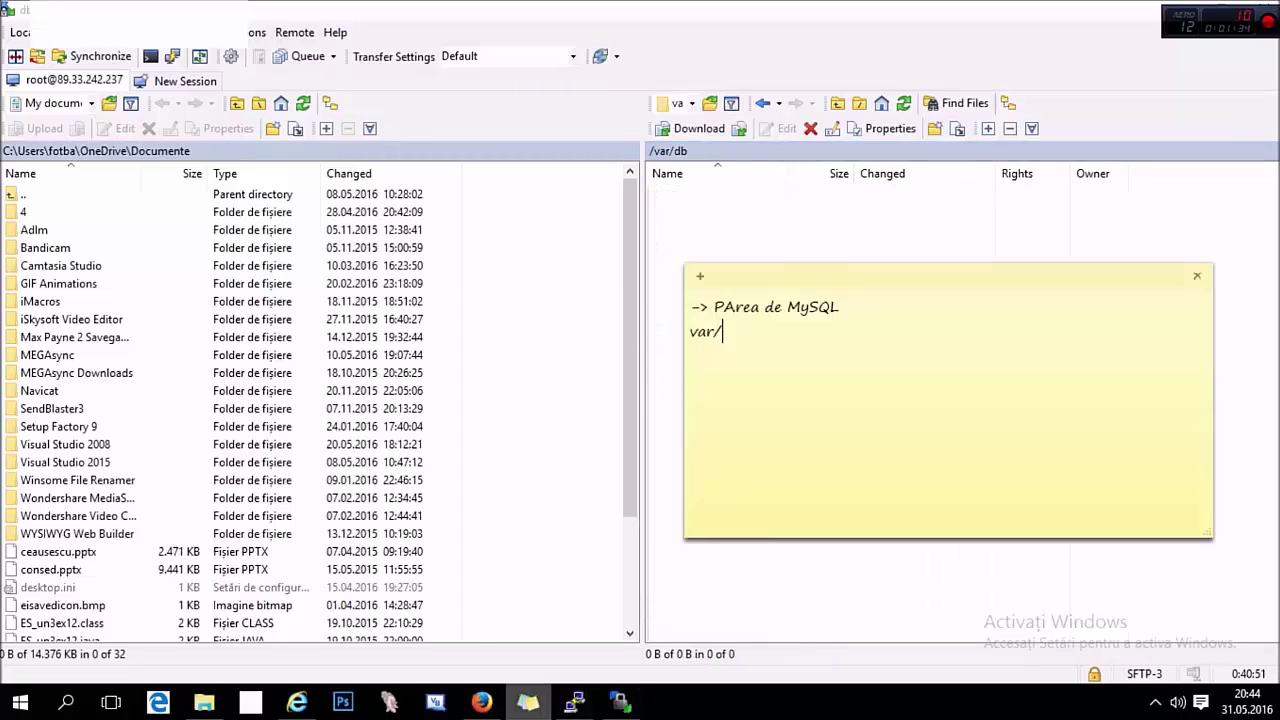
text(db/)
Step: Look inside /var/db/mysql, then add 'Uploadam arhiva de MySQL aici' to the note
key(alt+Tab)
key(m)
key(Return)
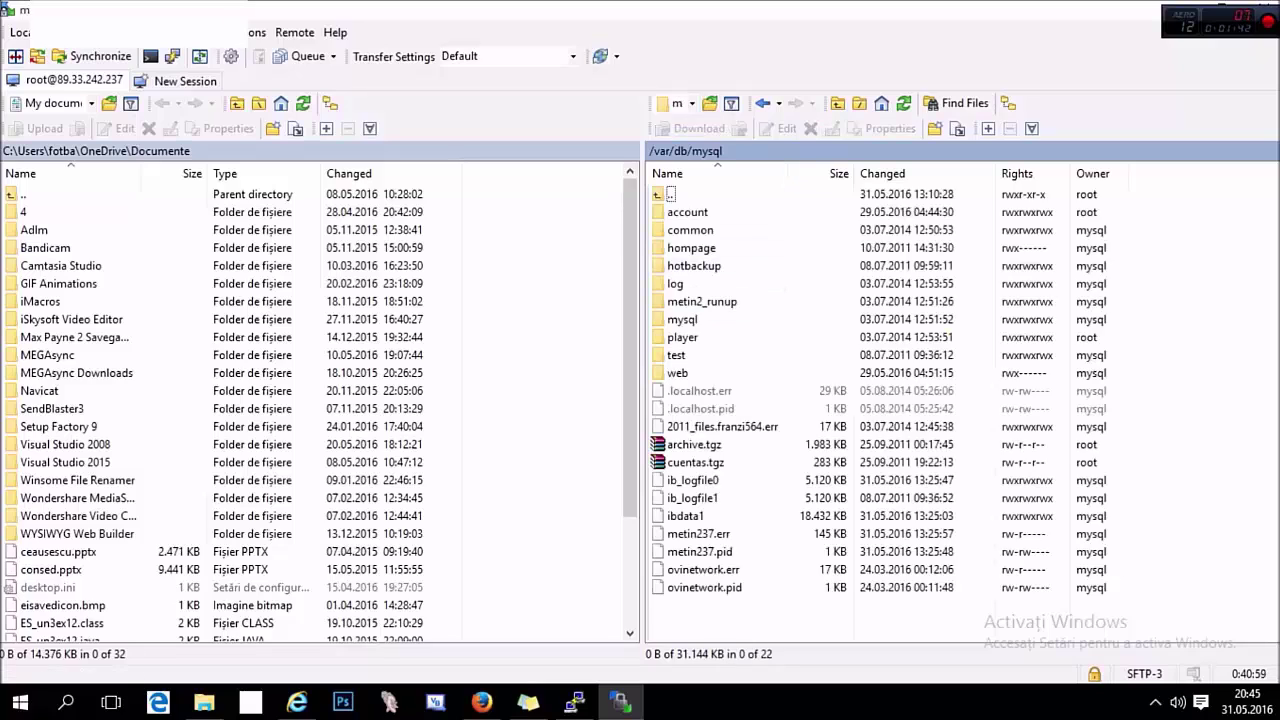
click(763, 103)
click(621, 702)
click(621, 702)
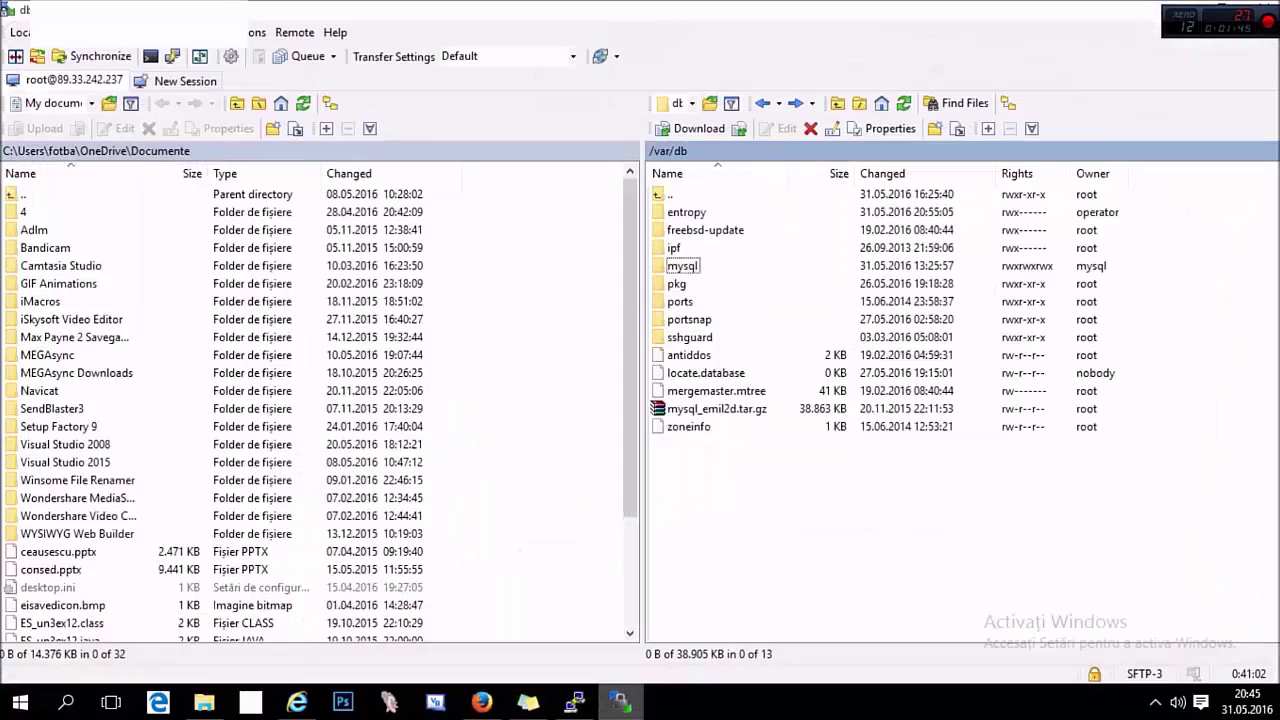
key(alt+Tab)
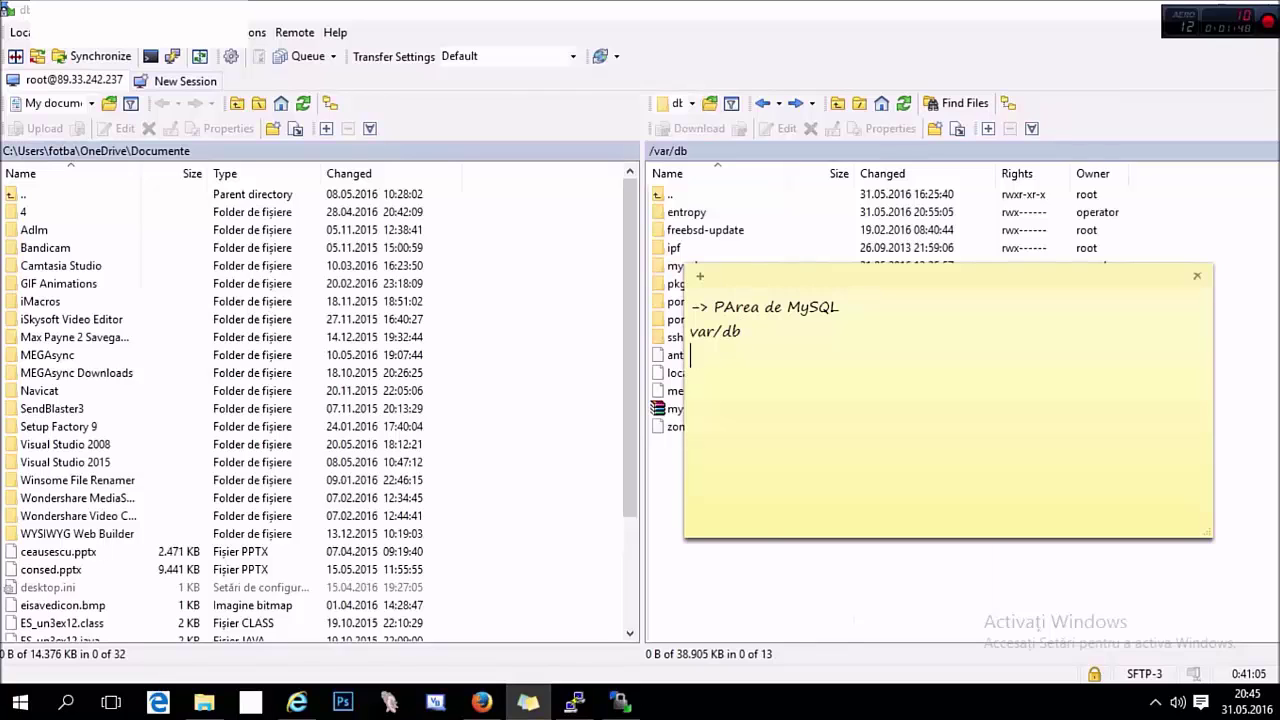
text(Uploadam arhiva de m)
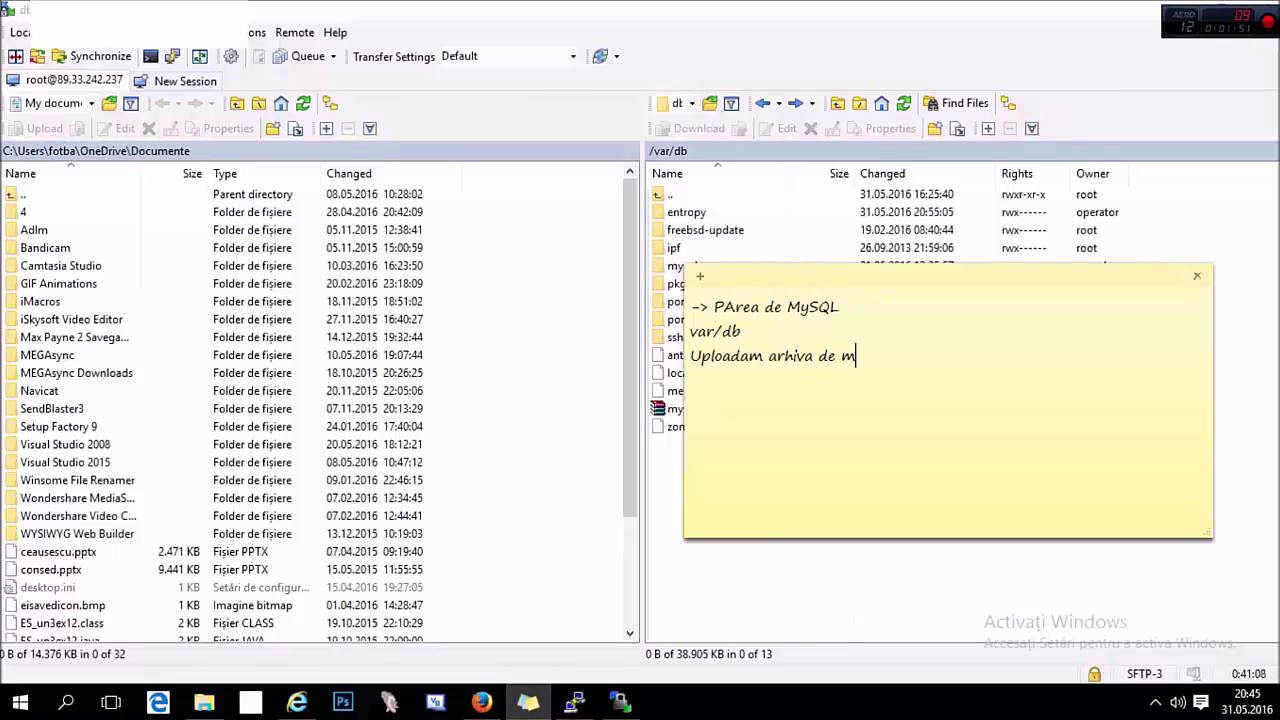
key(BackSpace)
text(MySQL aici)
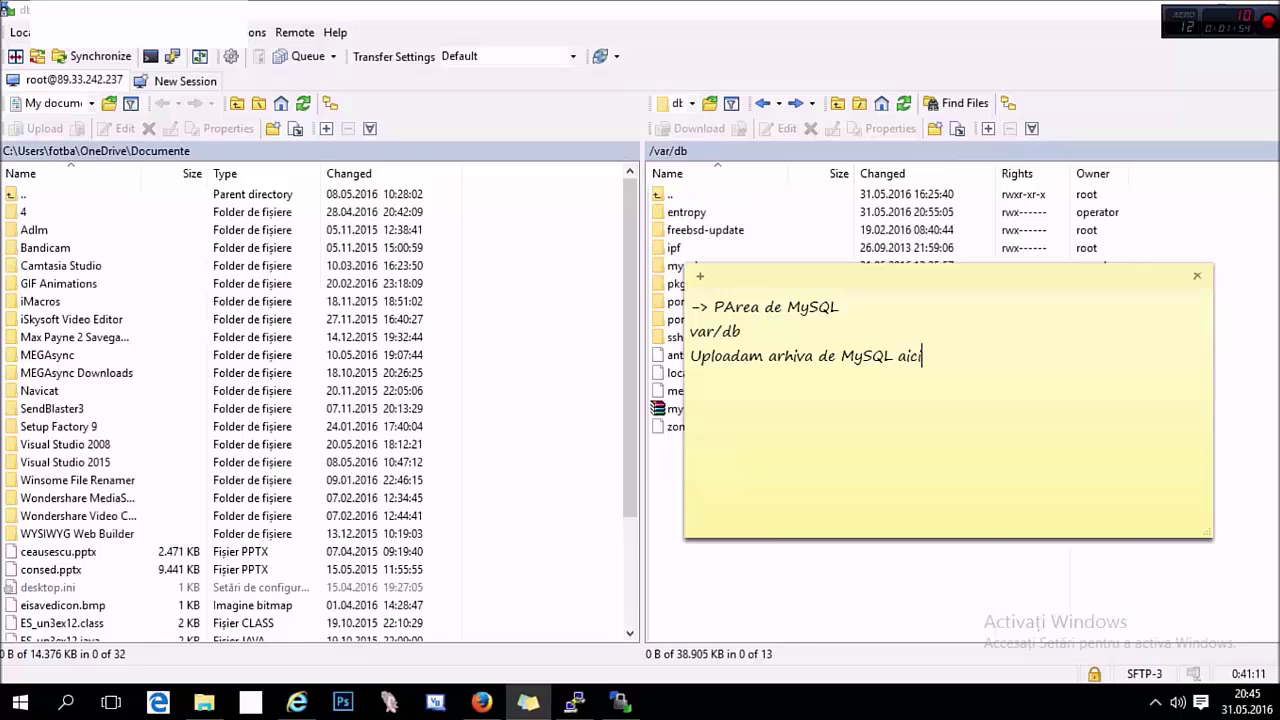
Step: Upload the downloaded mysql.tar.gz from its Downloads folder into the server's /var/db
click(482, 702)
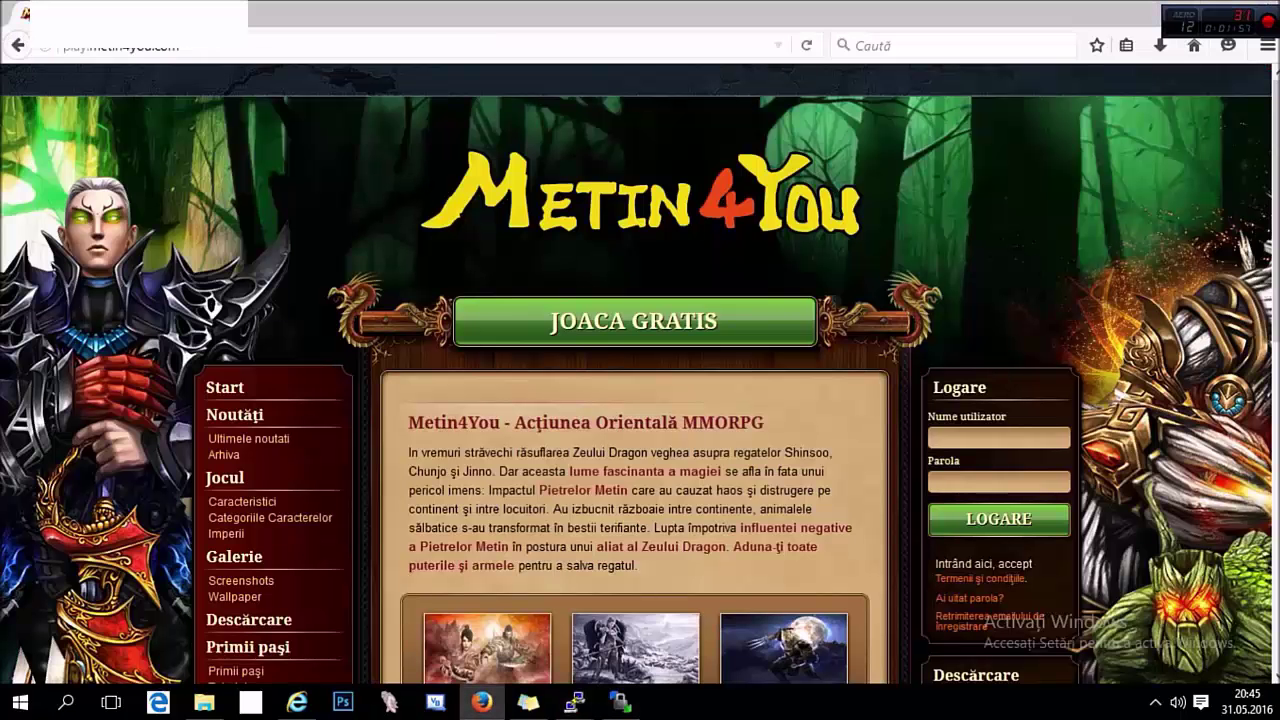
click(1160, 45)
click(1143, 108)
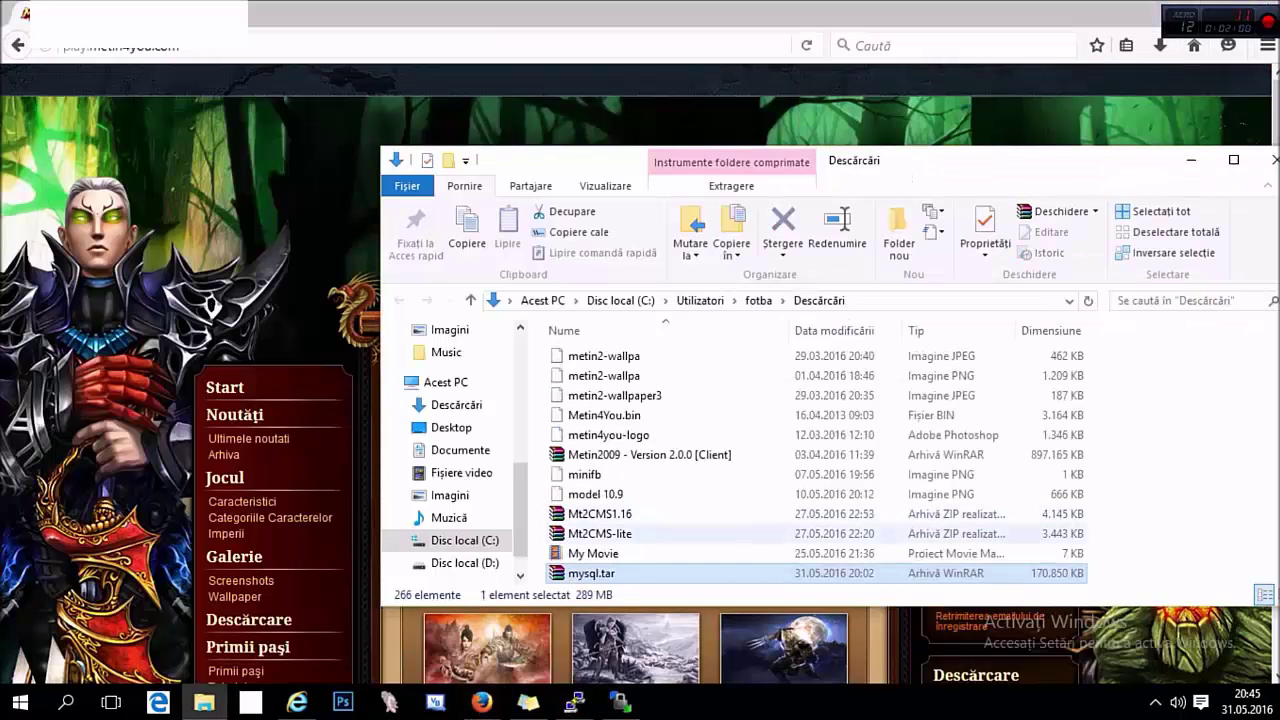
drag(592, 573, 790, 530)
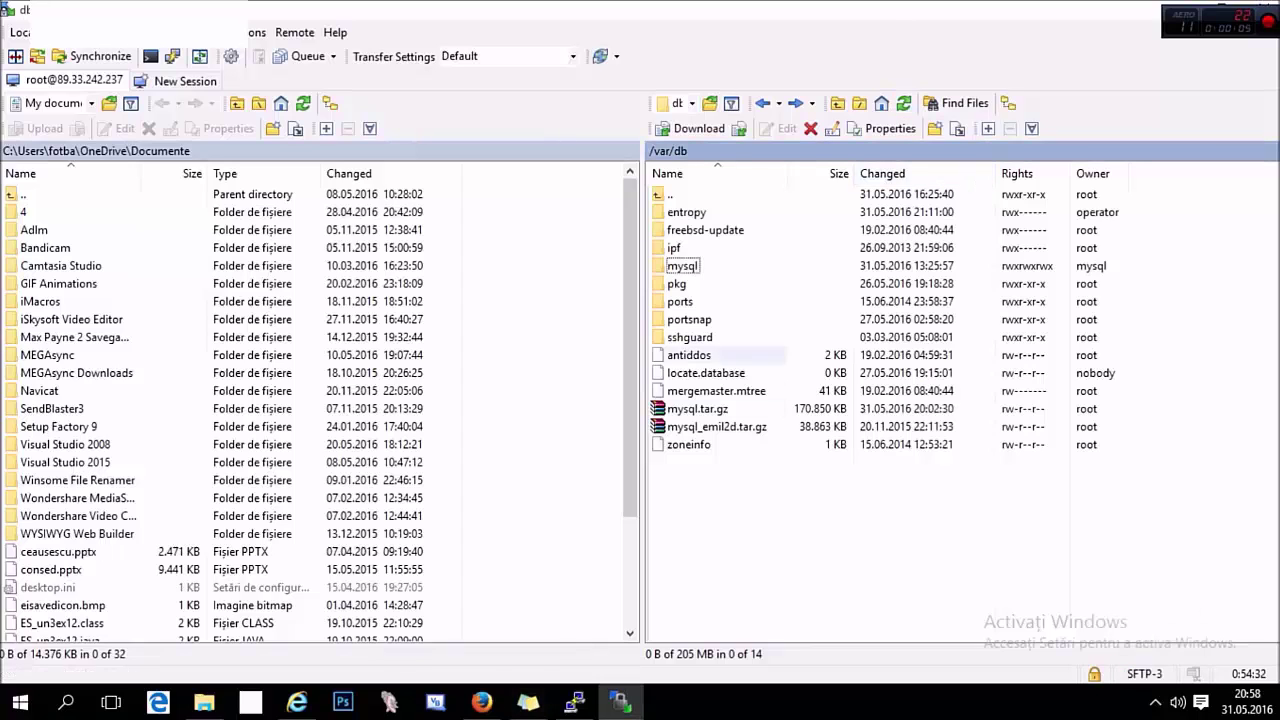
Step: Mark the archive upload as done in the note with 'gata :D'
click(697, 409)
click(528, 702)
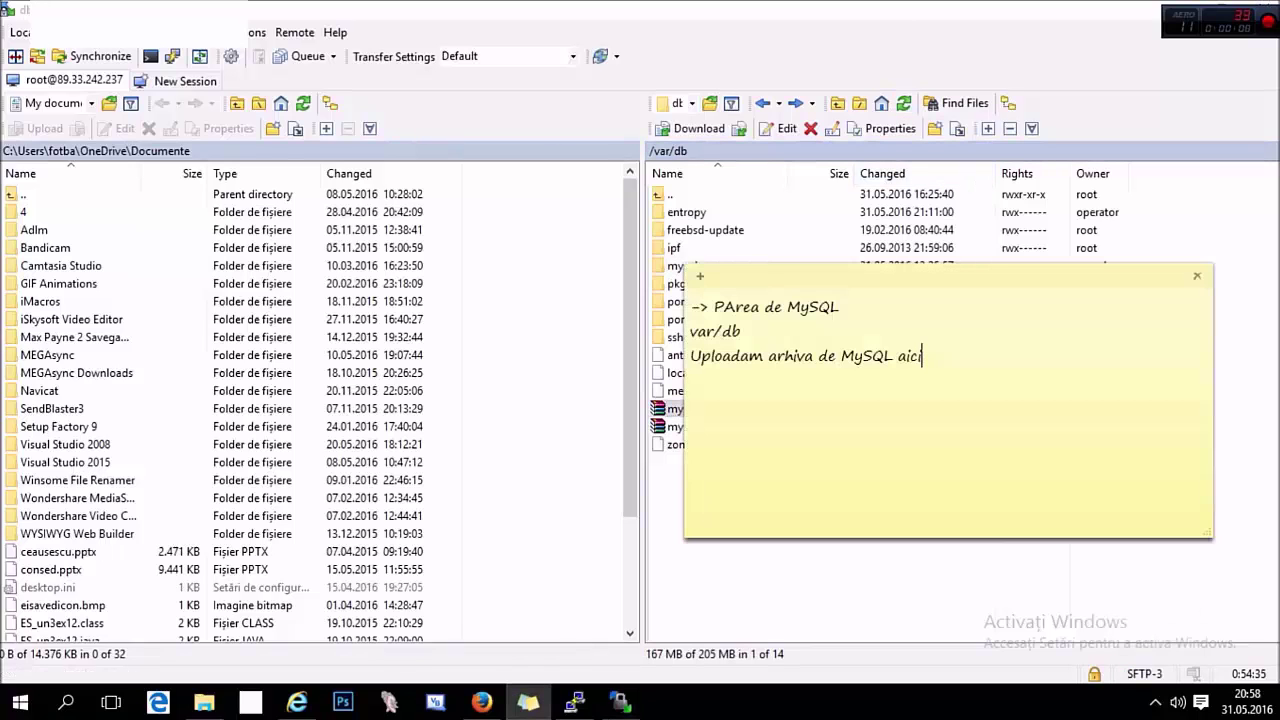
key(Return)
text(gata :D)
Step: Rewrite the note to stop the MySQL server with 'service mysql-server stop' and select that command
key(ctrl+a)
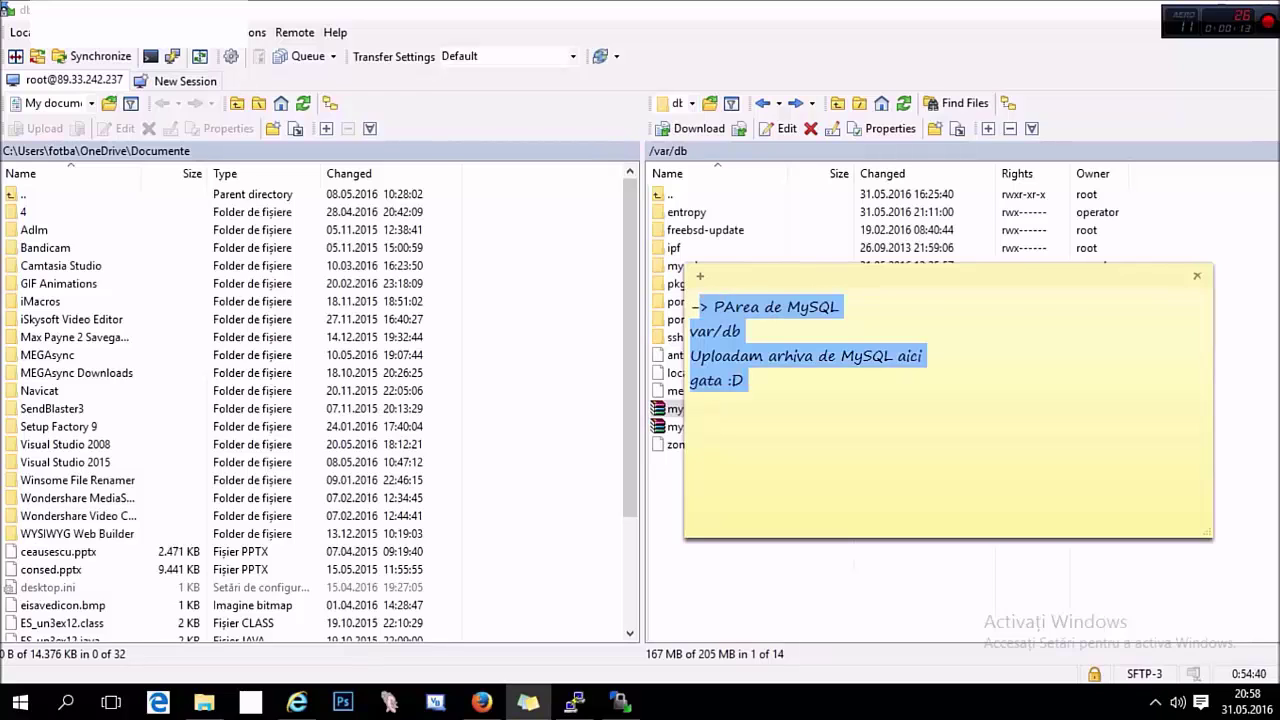
key(BackSpace)
text(-> )
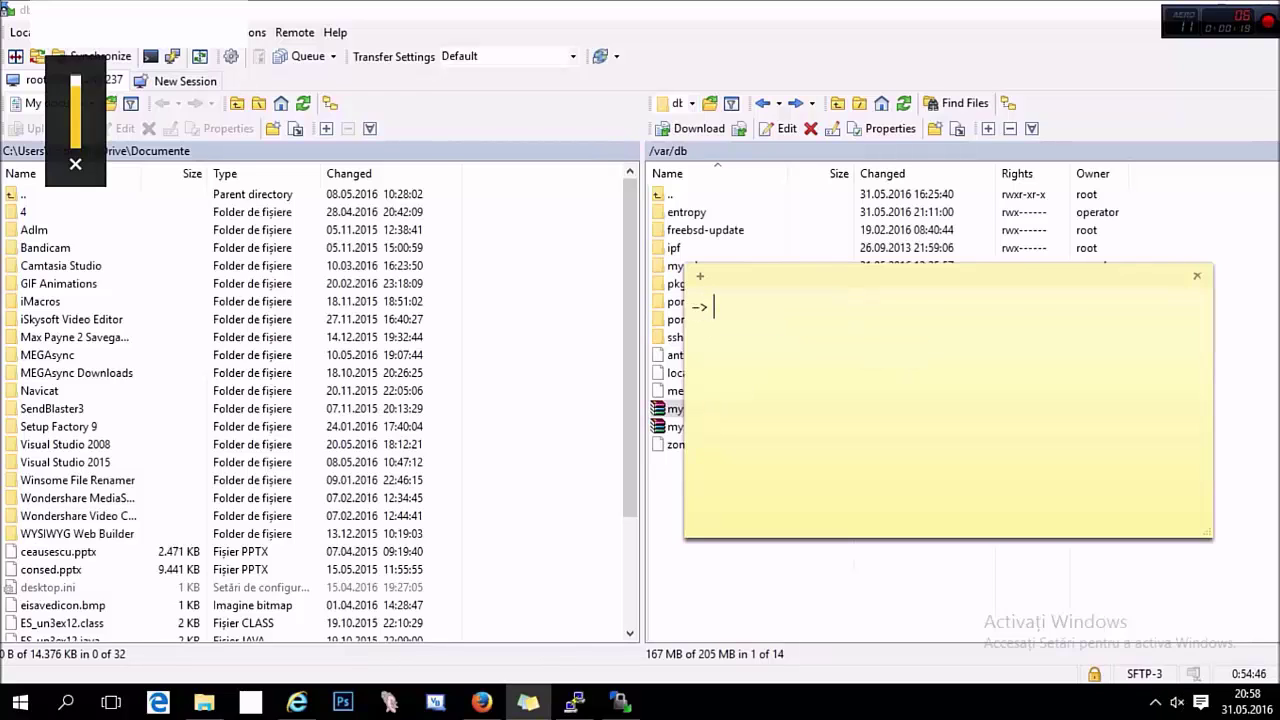
text(Acum pentru a evite )
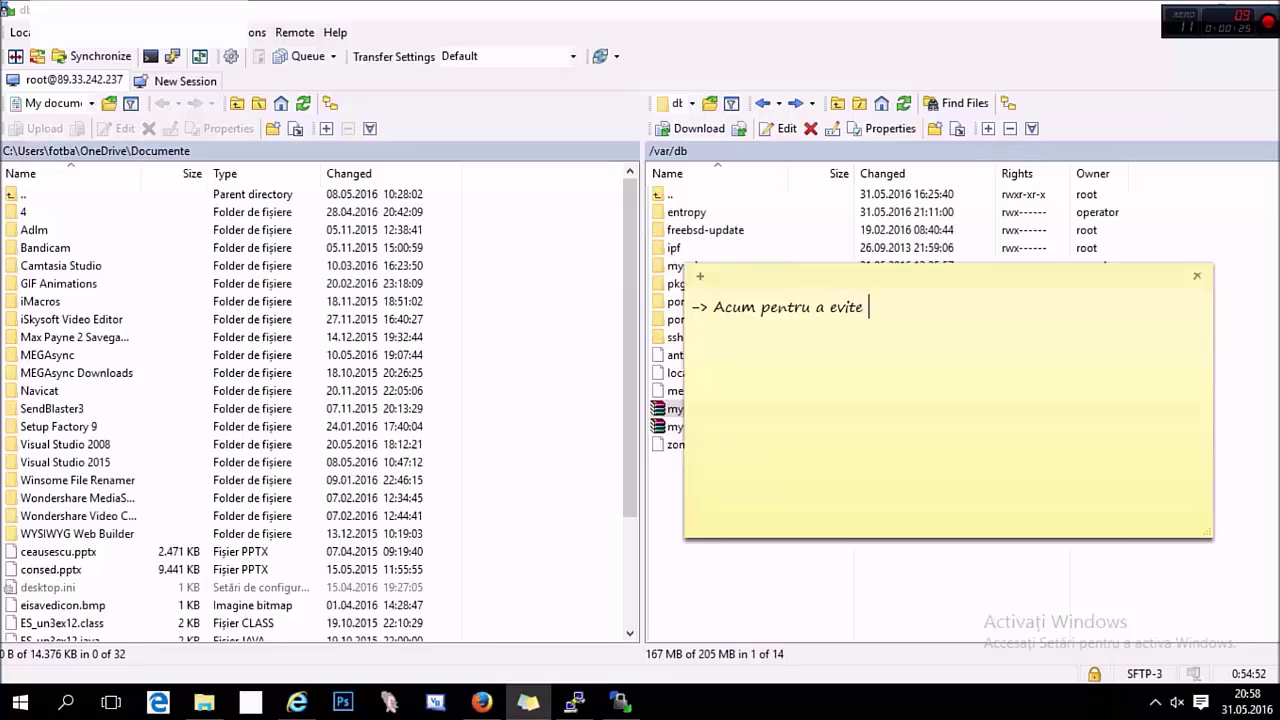
text(orice erroare / bug / )
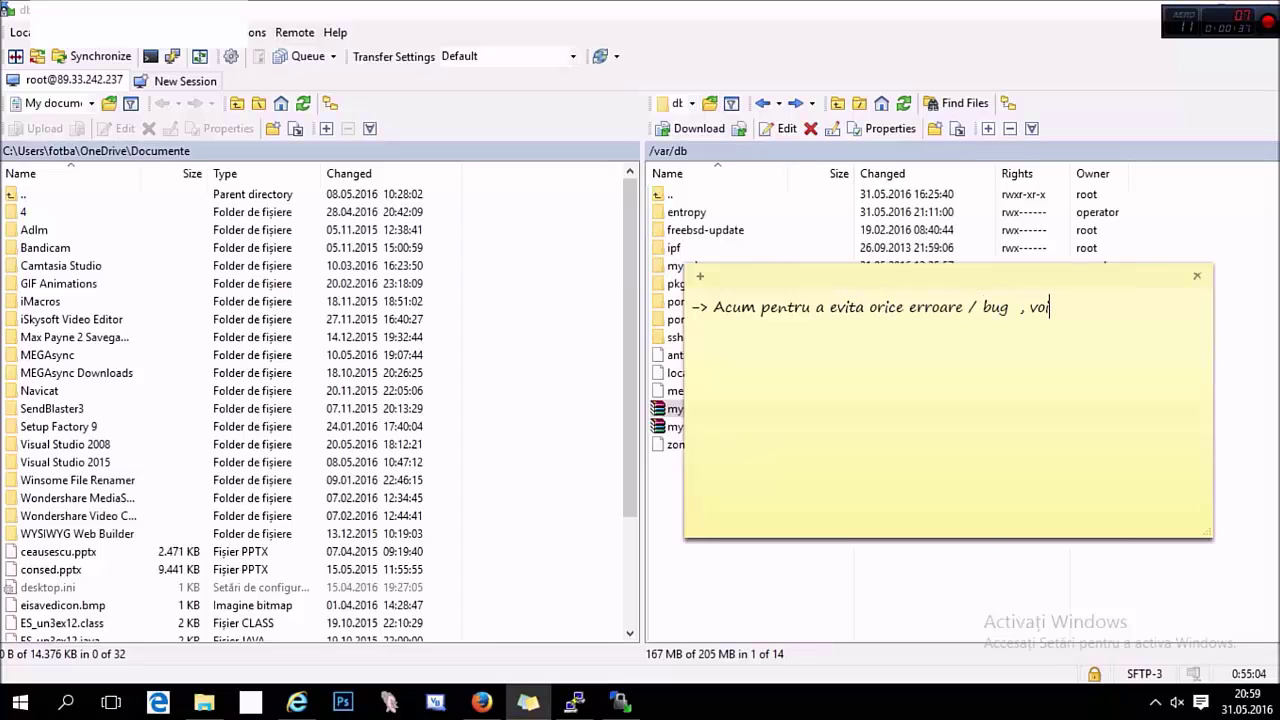
text(m inchide serverul de)
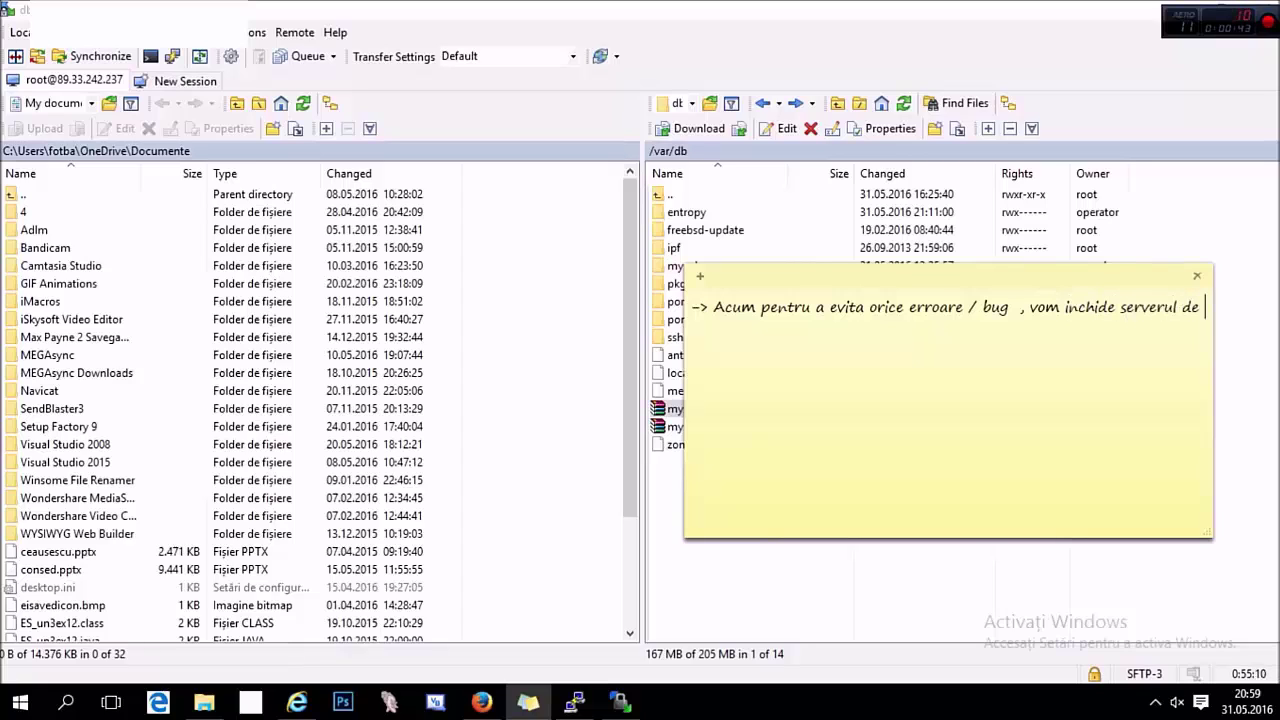
text( MySQL)
key(Return)
text(comanda: ser)
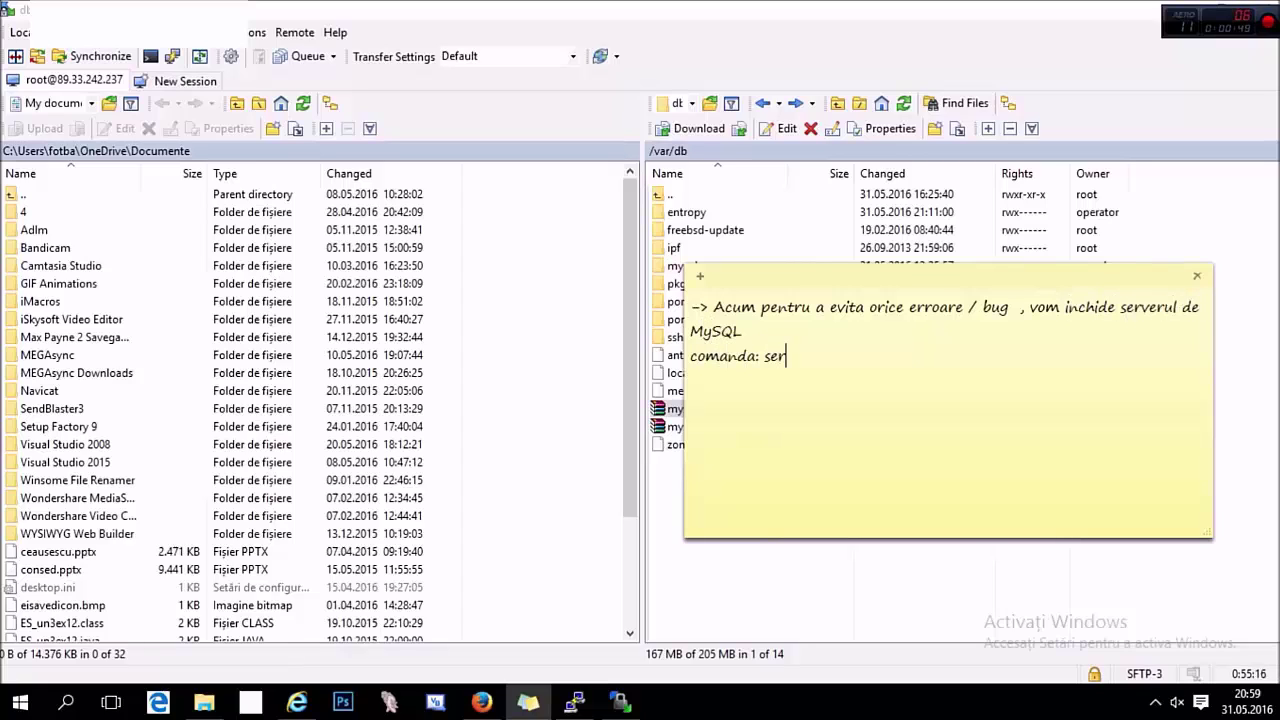
text(vice mysql-server stop)
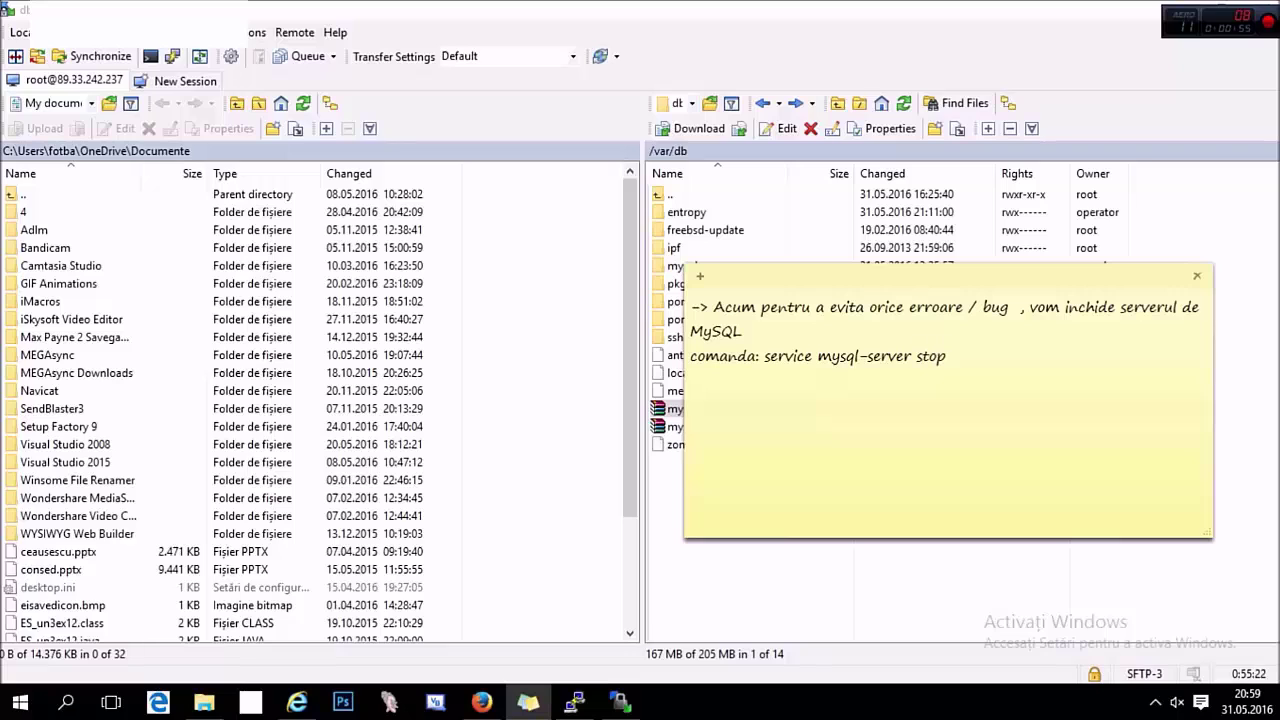
key(ctrl+shift+Left)
key(ctrl+shift+Left)
key(ctrl+shift+Left)
key(ctrl+shift+Left)
key(ctrl+c)
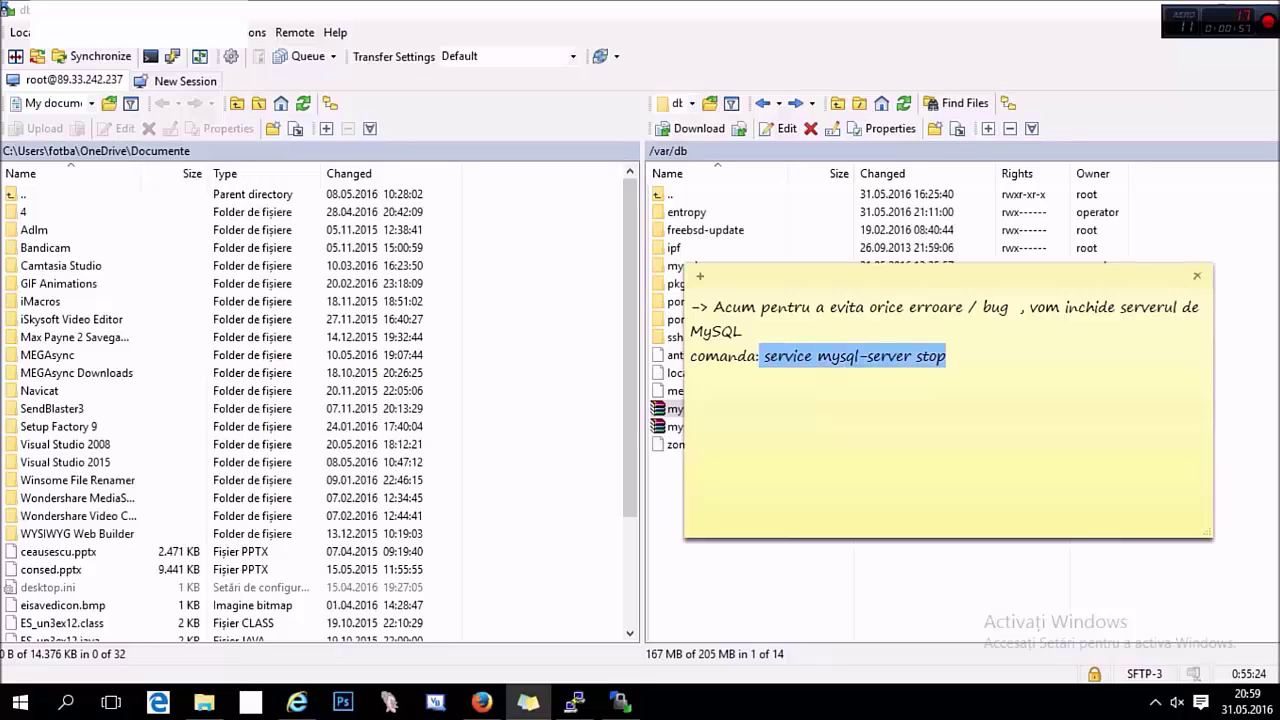
Step: Clear PuTTY and run 'service mysql-server stop' to stop MySQL
click(575, 702)
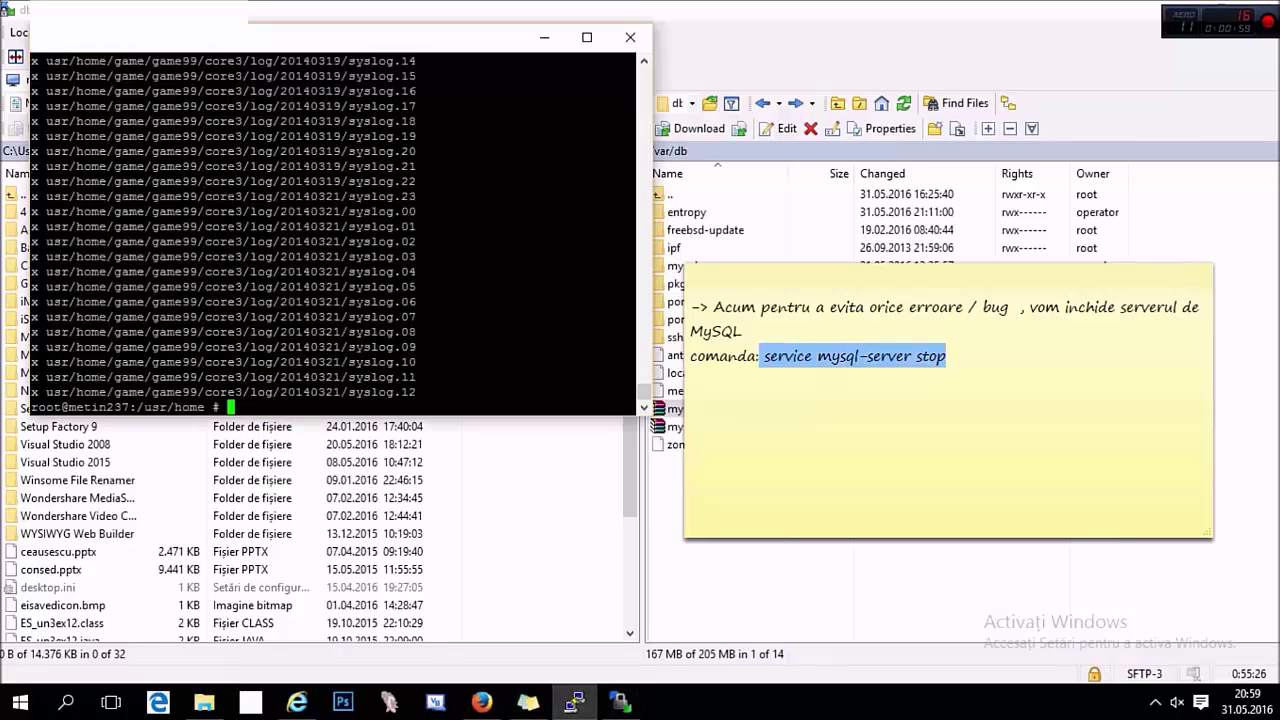
text(clear)
key(Return)
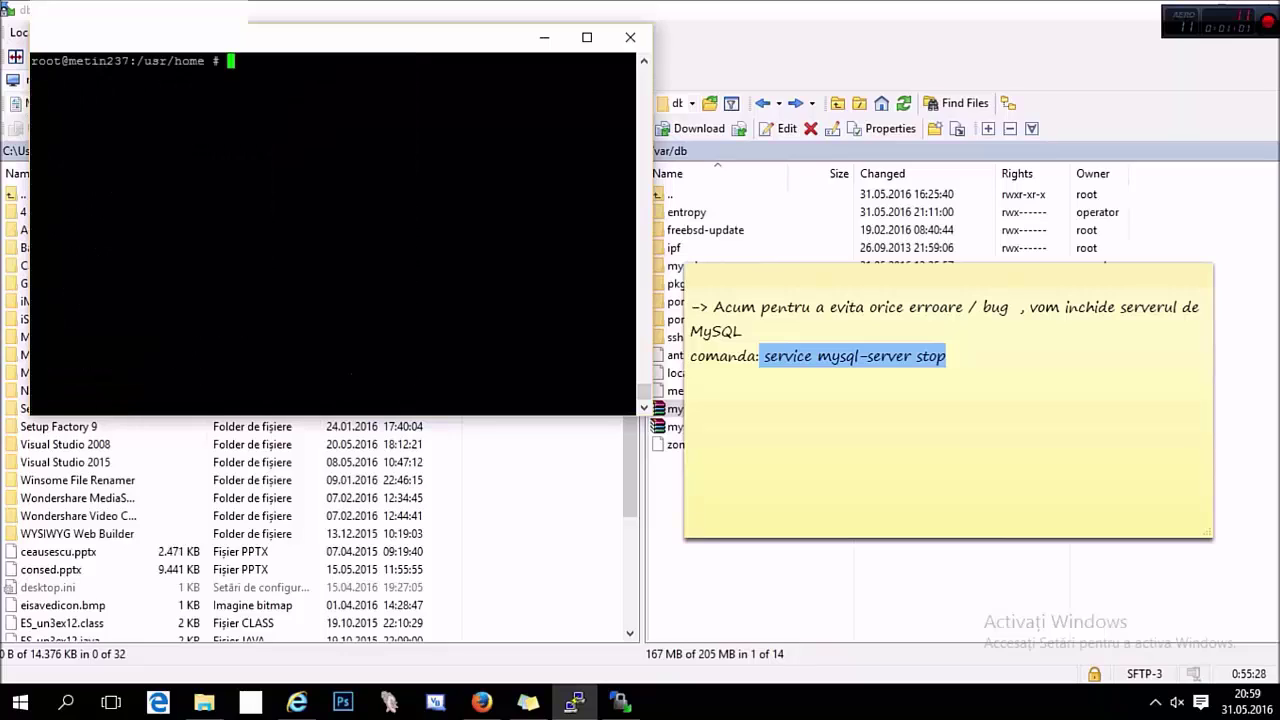
key(shift+Insert)
key(Return)
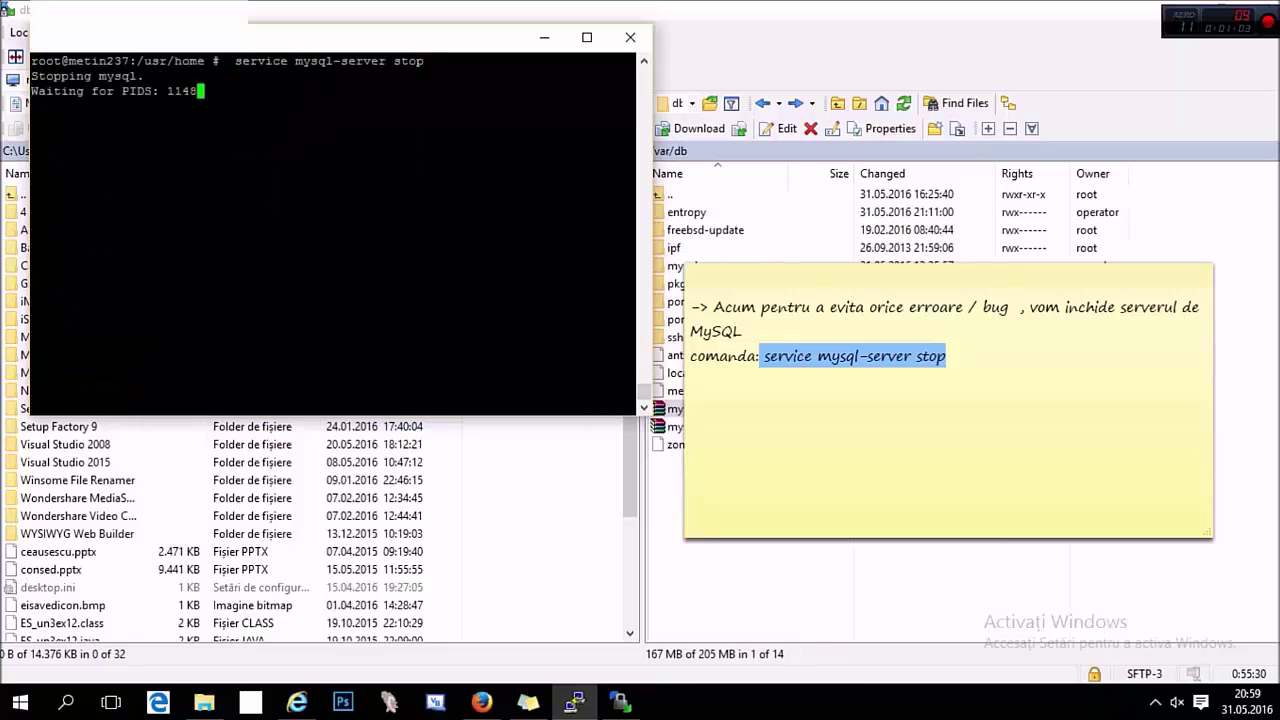
Step: Add 'Stergem MySQL' with the command 'rm -rf mysql' as the next note line
click(528, 702)
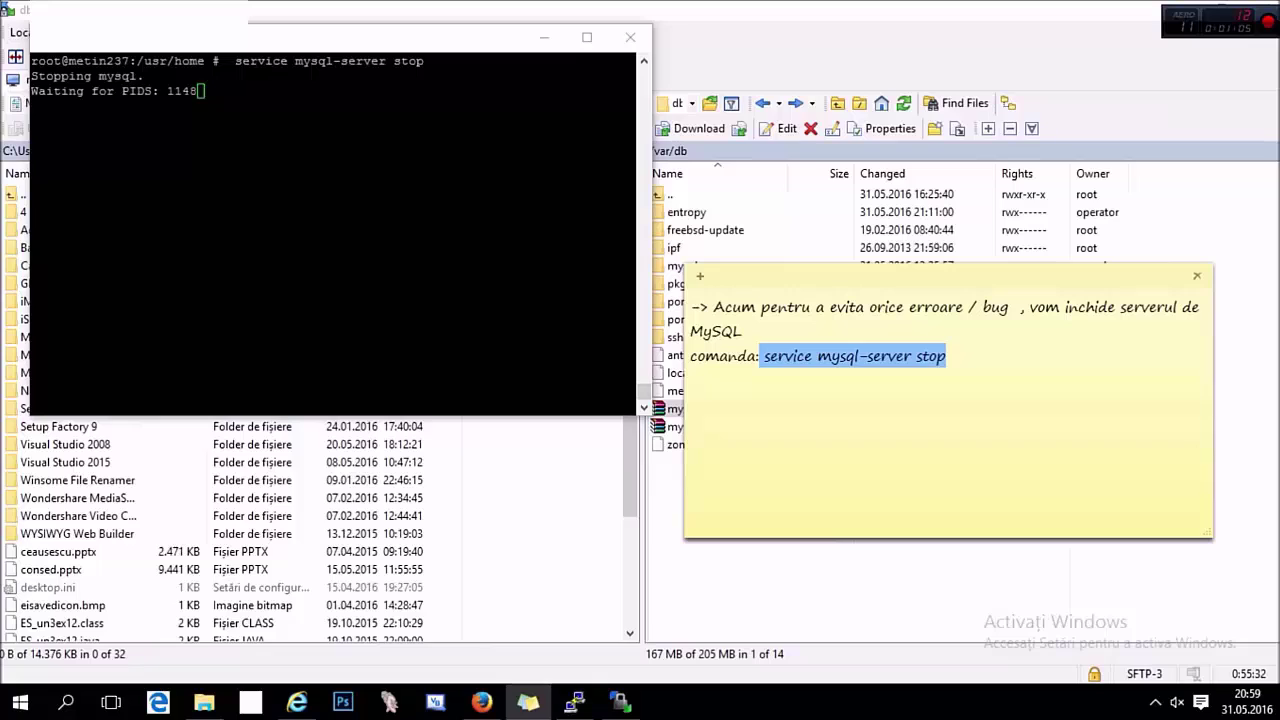
click(946, 356)
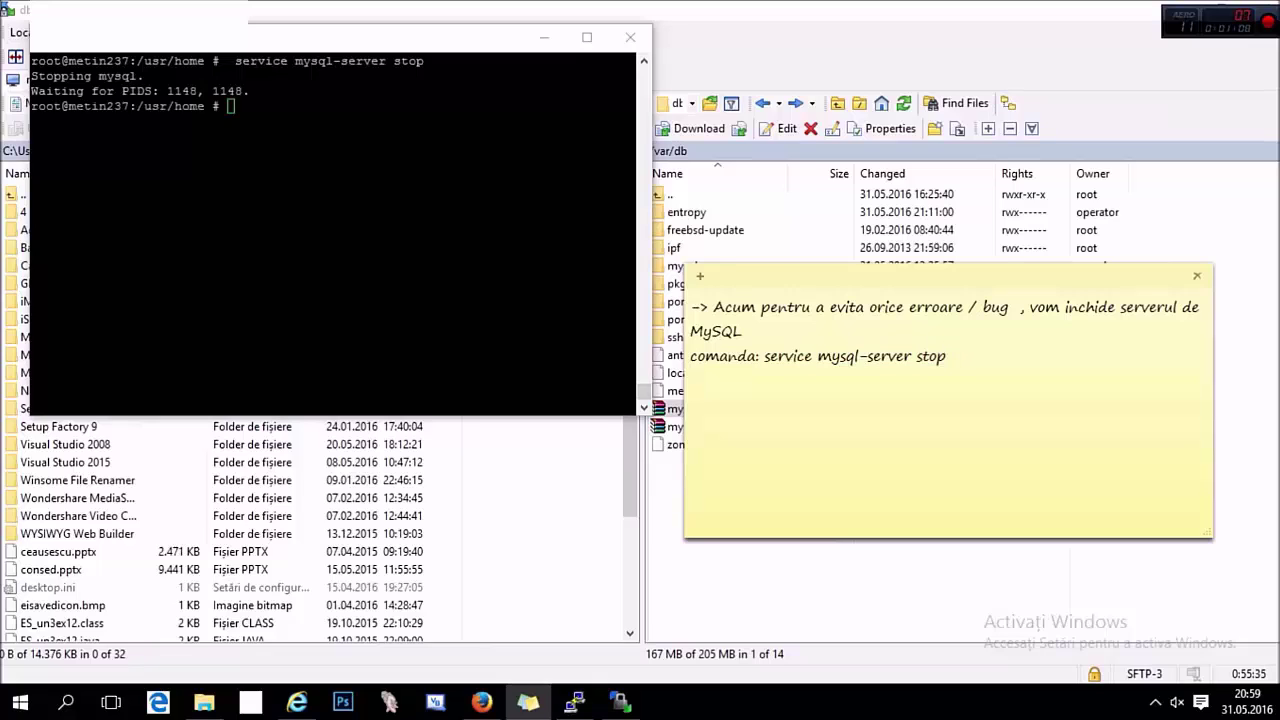
key(Return)
text(Stergem MySQL)
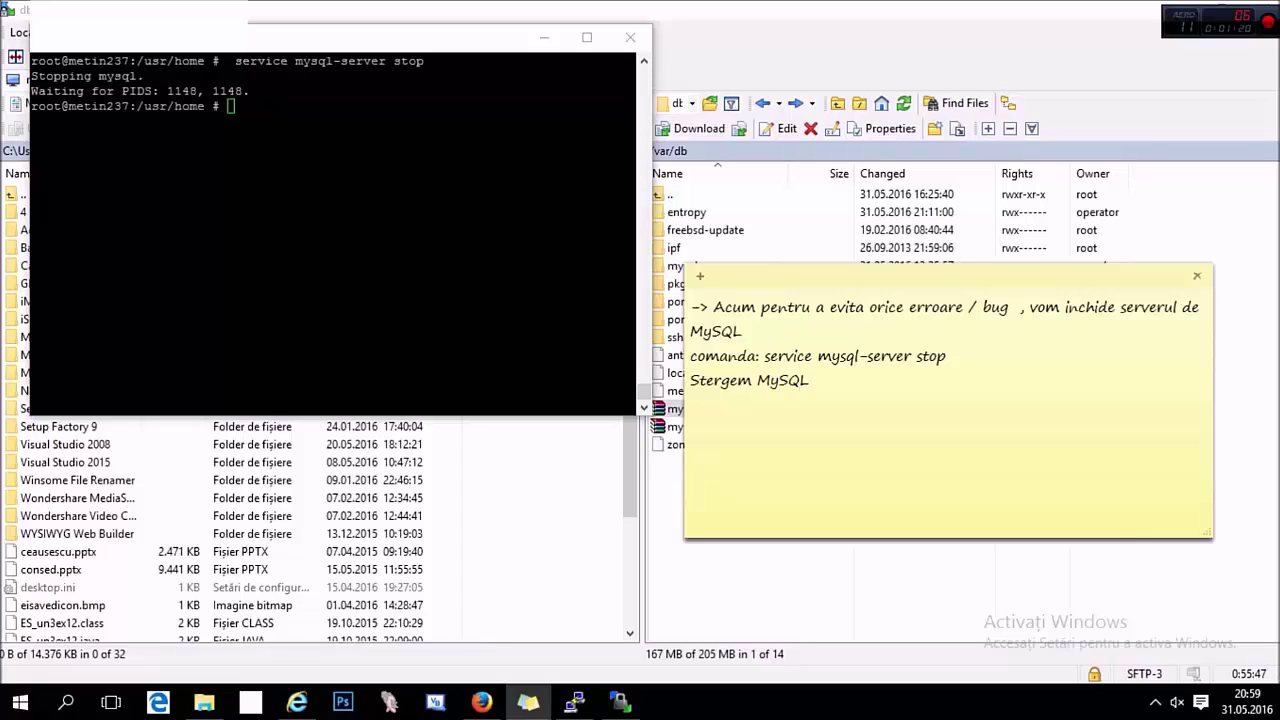
text(anda : rm -rf mysql)
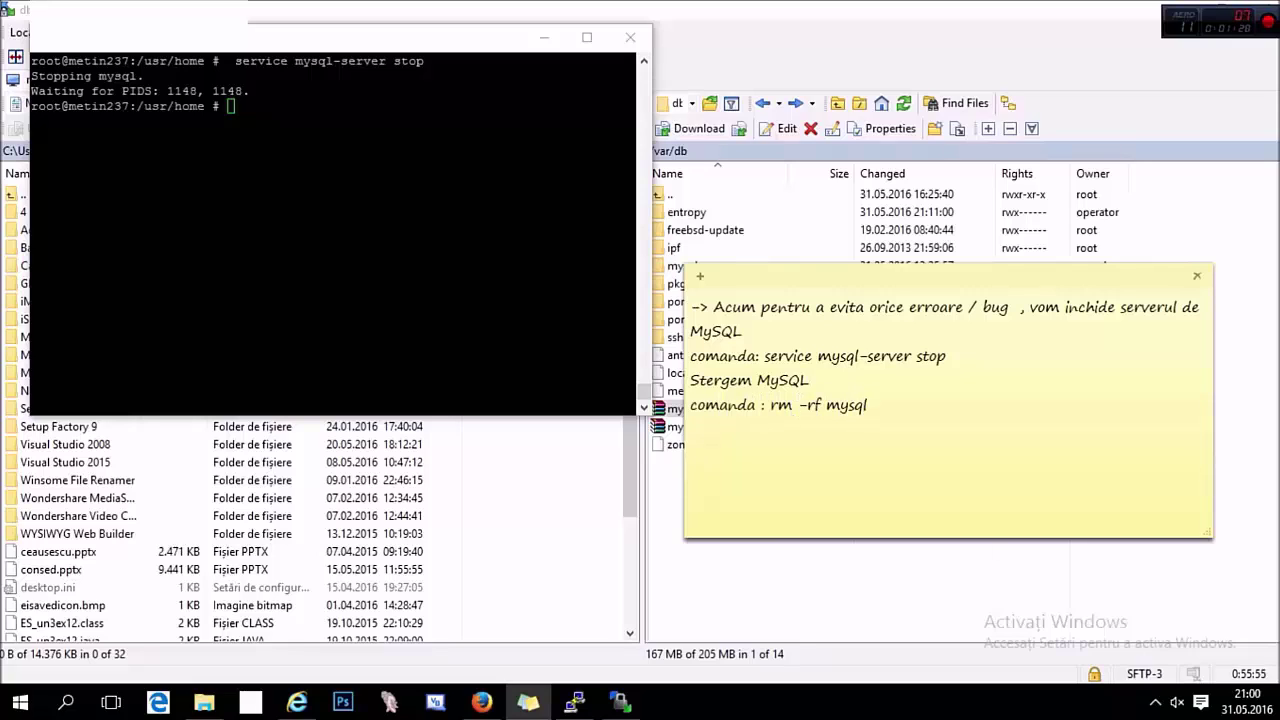
Step: Paste and run 'rm -rf mysql' in PuTTY, then refresh WinSCP's /var/db listing
drag(868, 405, 770, 405)
click(480, 270)
text(rm -rf mysql)
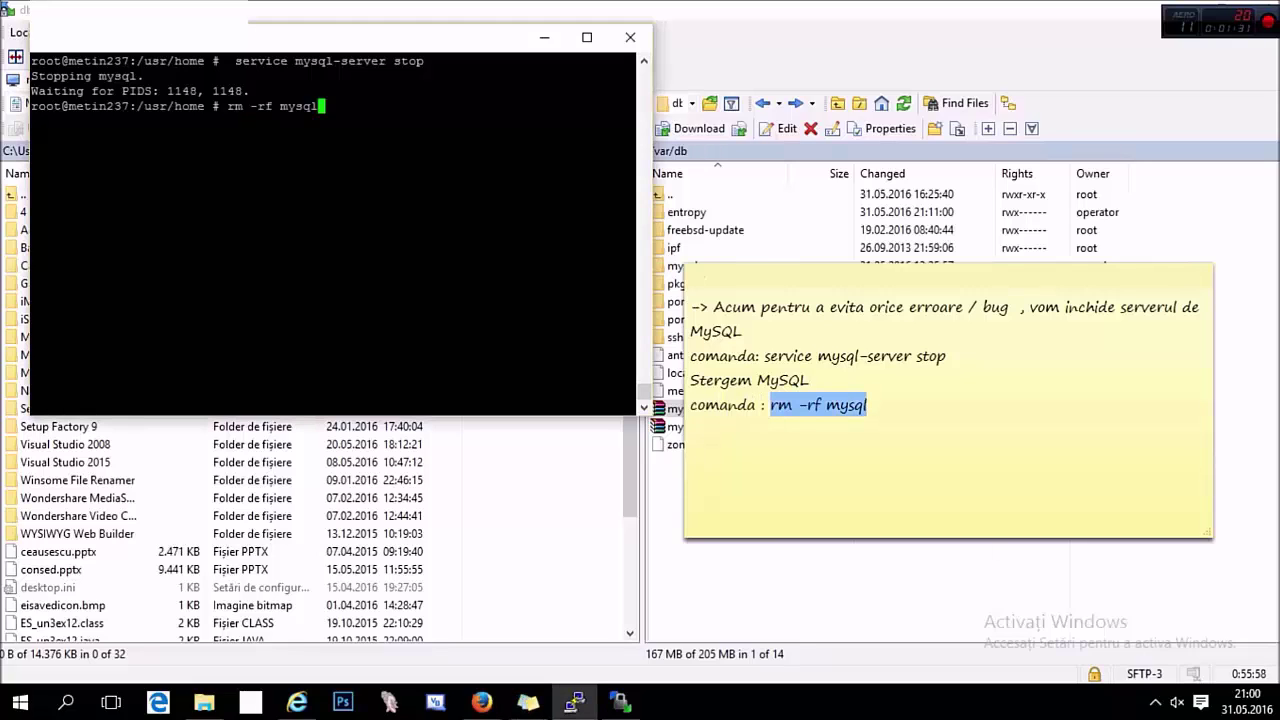
key(Return)
text(clear)
key(Return)
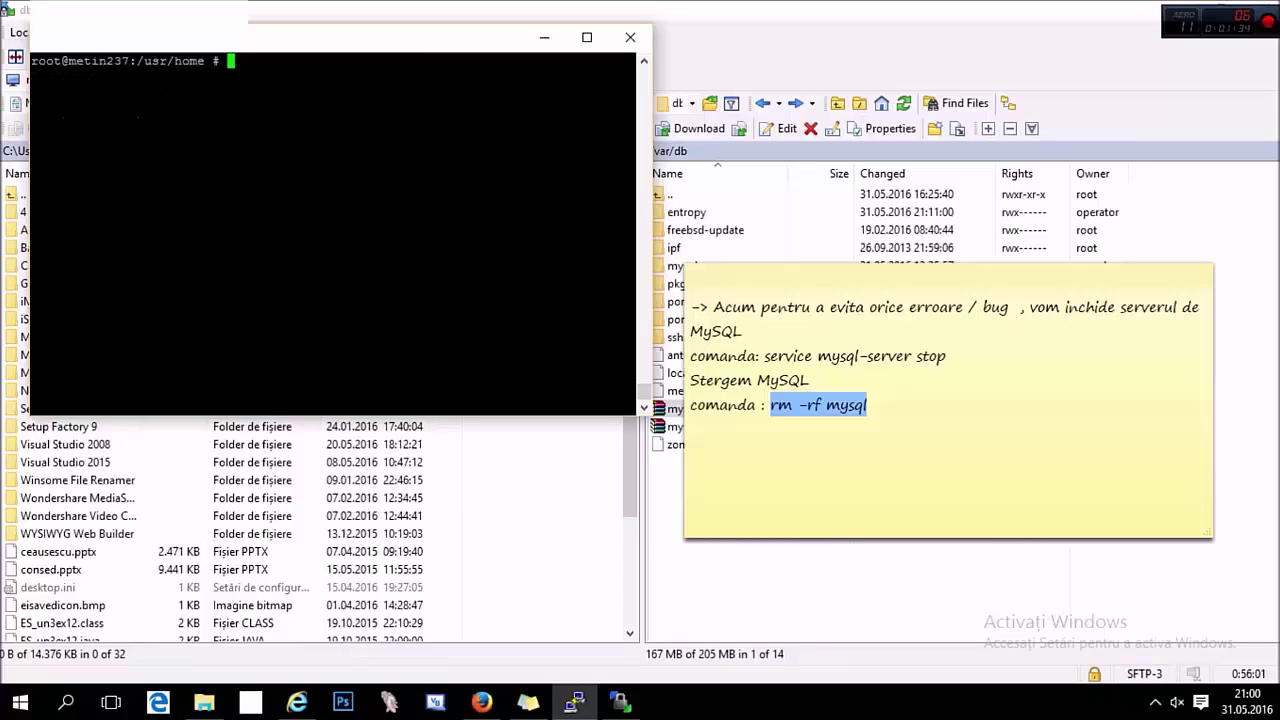
click(930, 72)
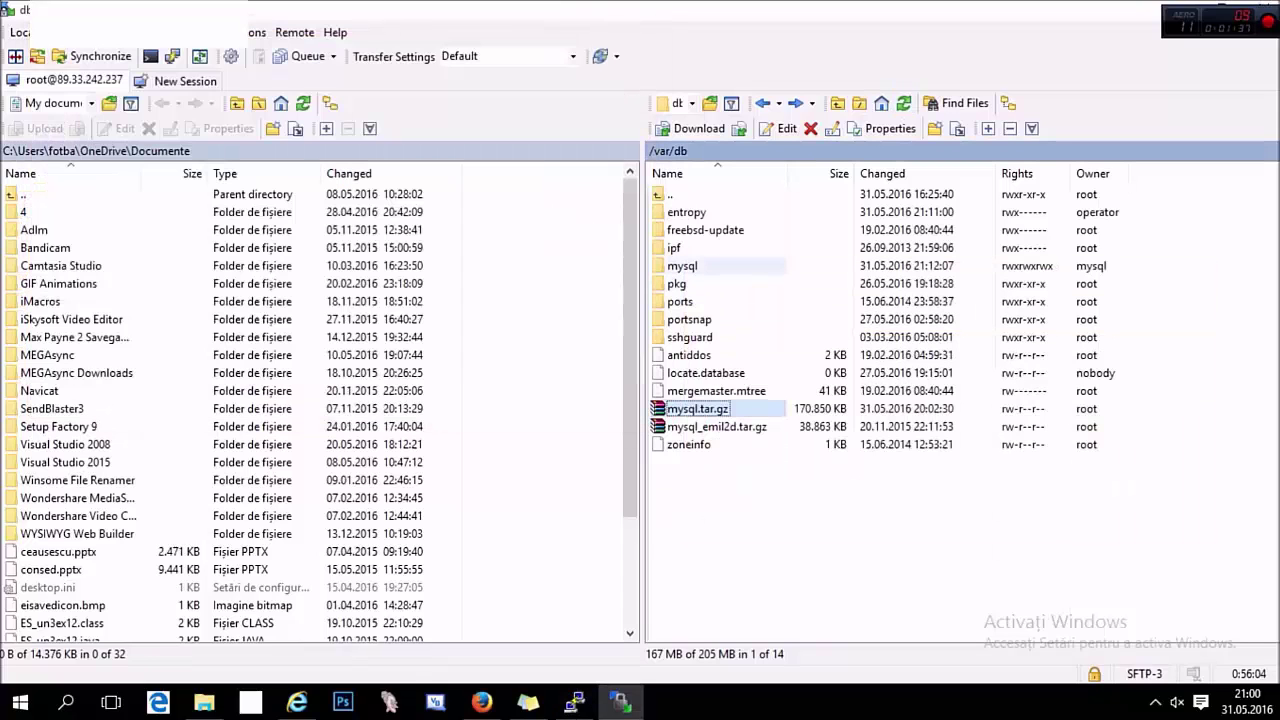
click(904, 104)
click(620, 702)
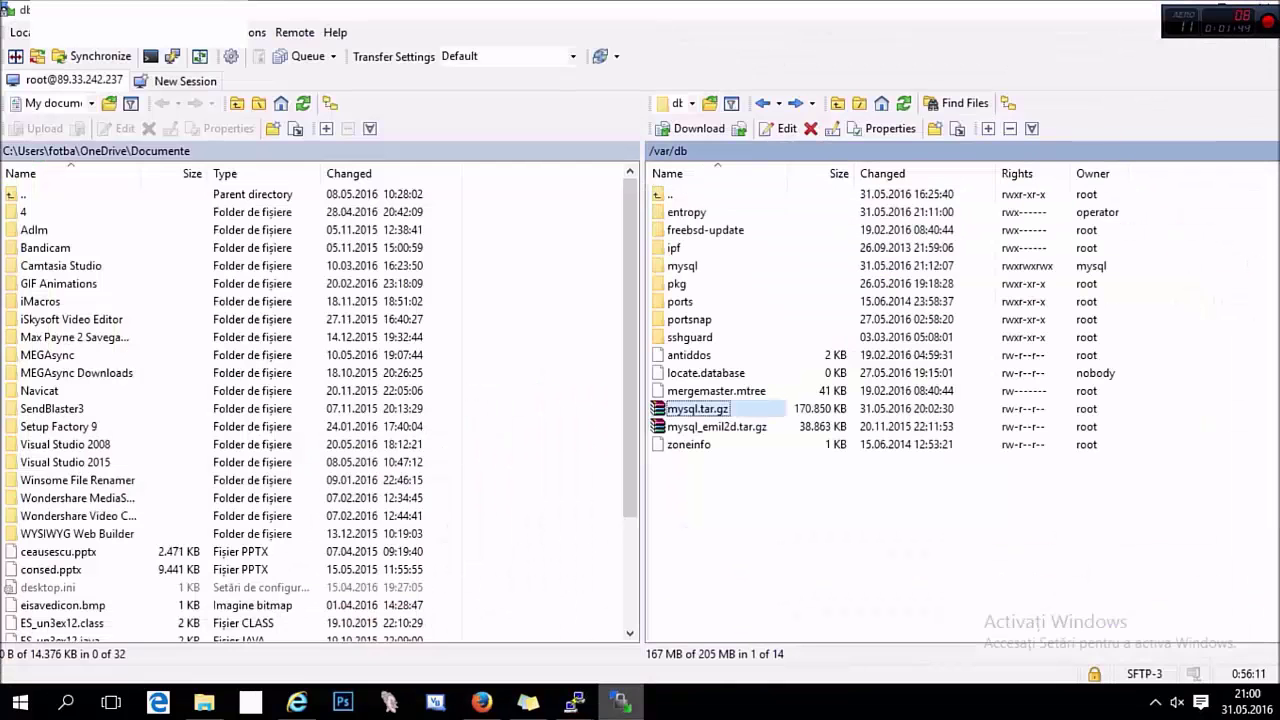
Step: Change into /var/db, rerun 'rm -rf mysql', and confirm in WinSCP that the mysql folder is gone
key(alt+Tab)
text(c)
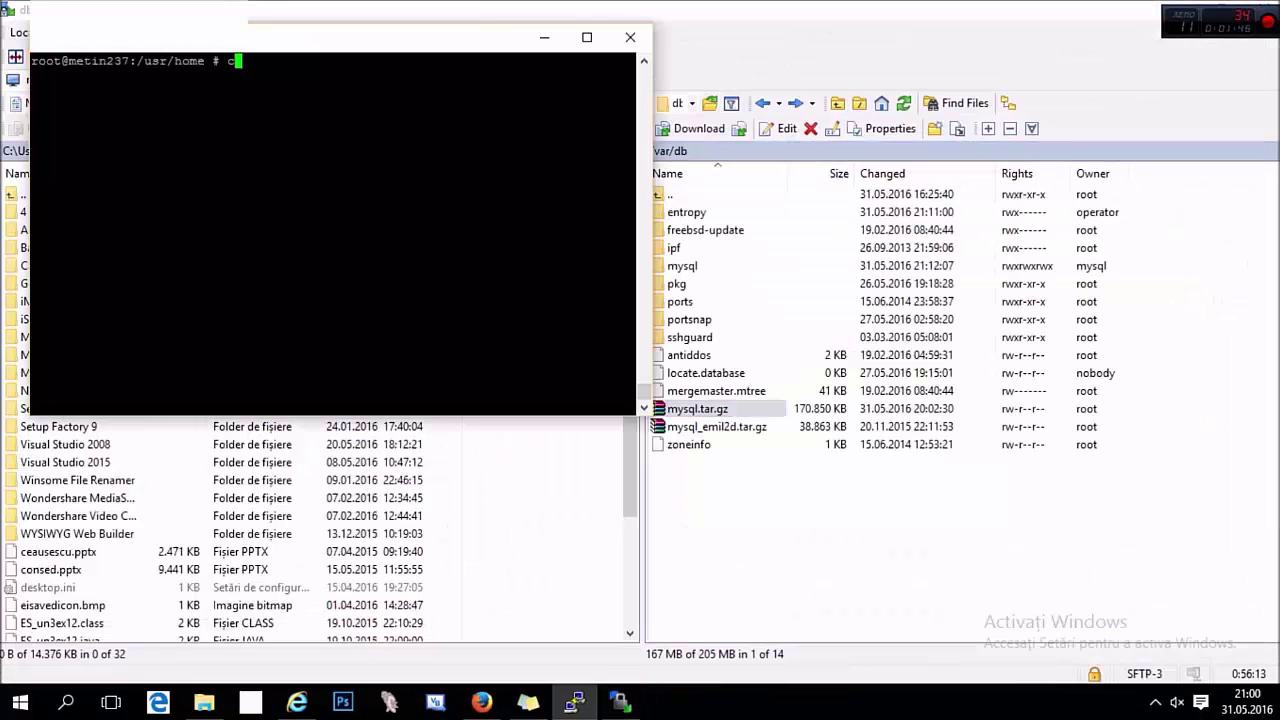
text(d /var/db)
key(Return)
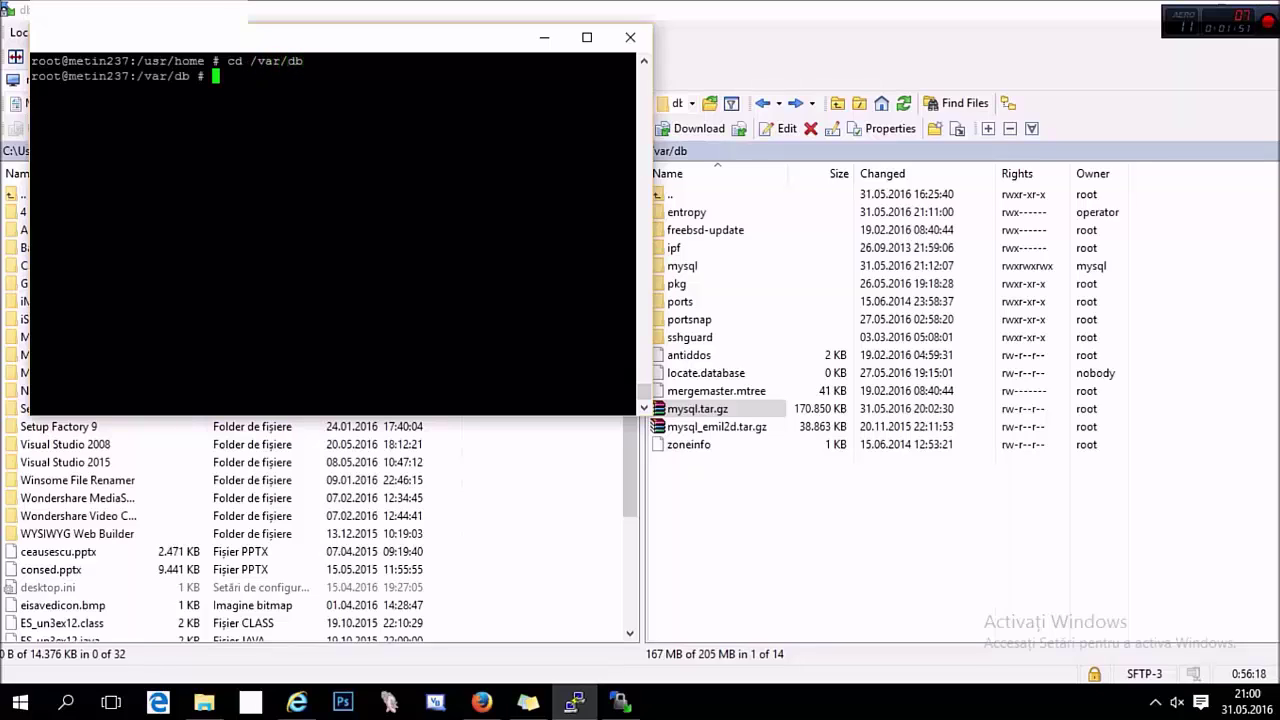
text(clear)
key(Up)
key(Return)
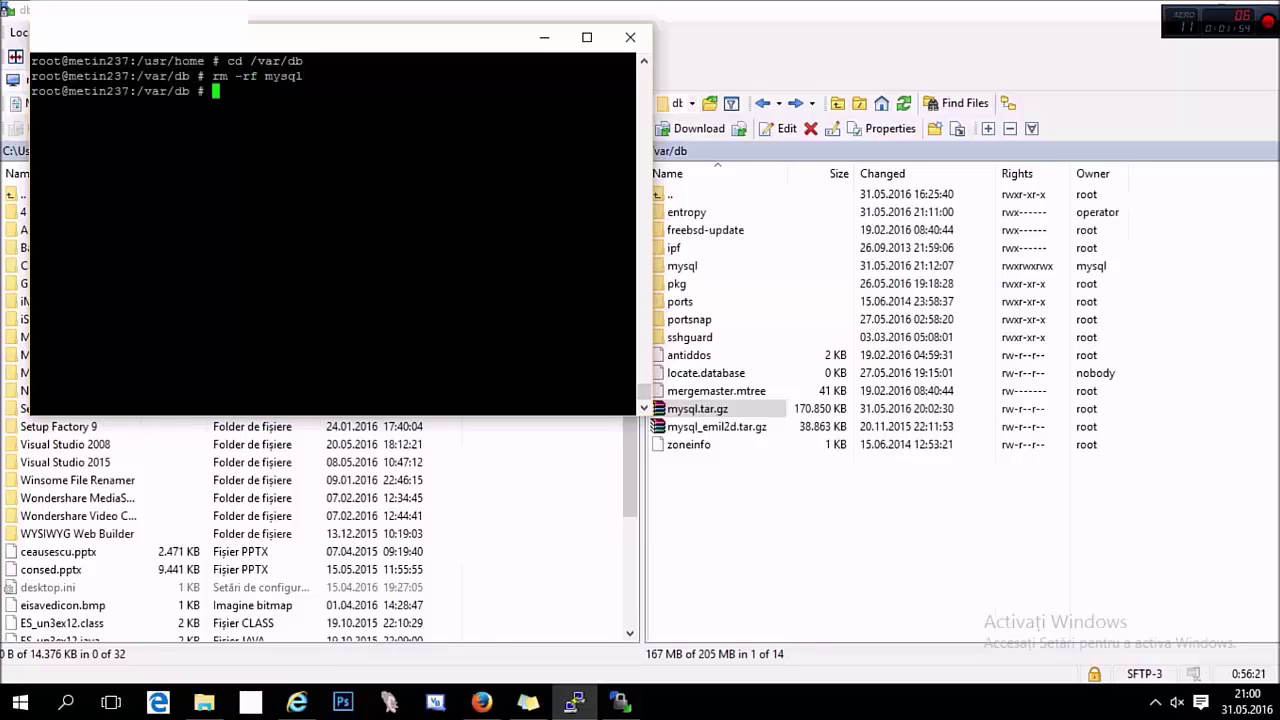
click(903, 103)
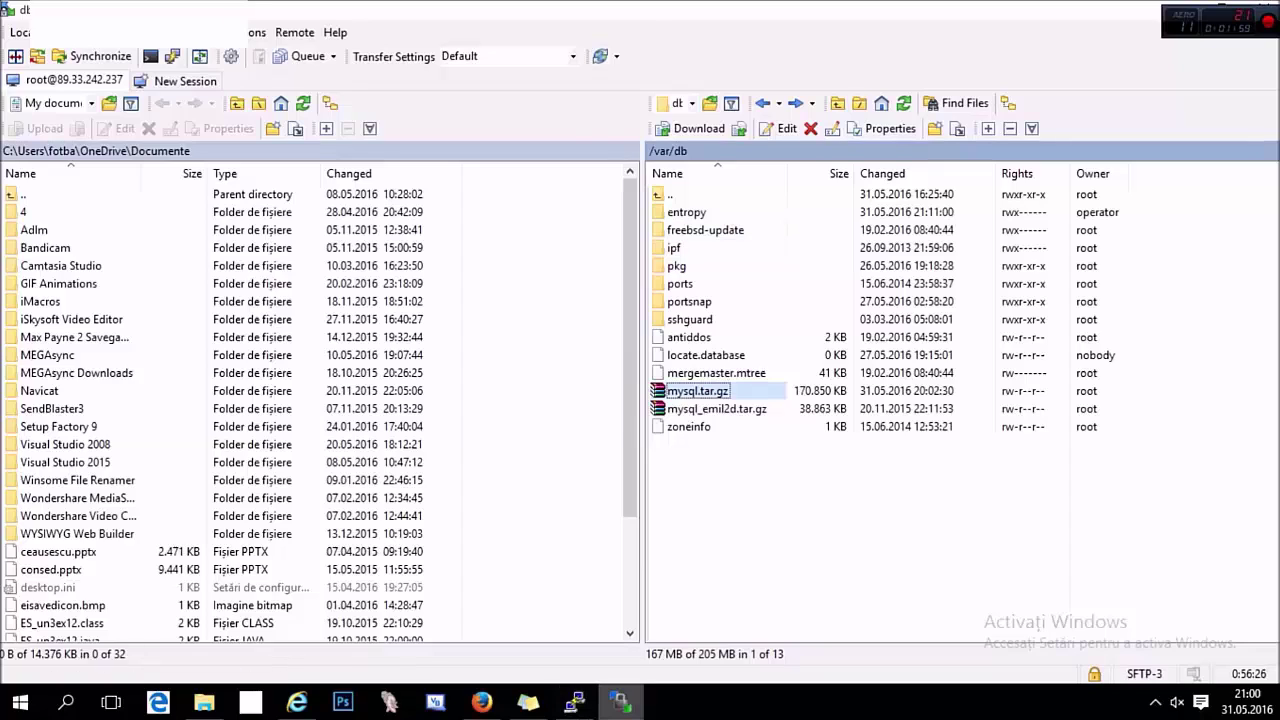
click(574, 702)
click(528, 702)
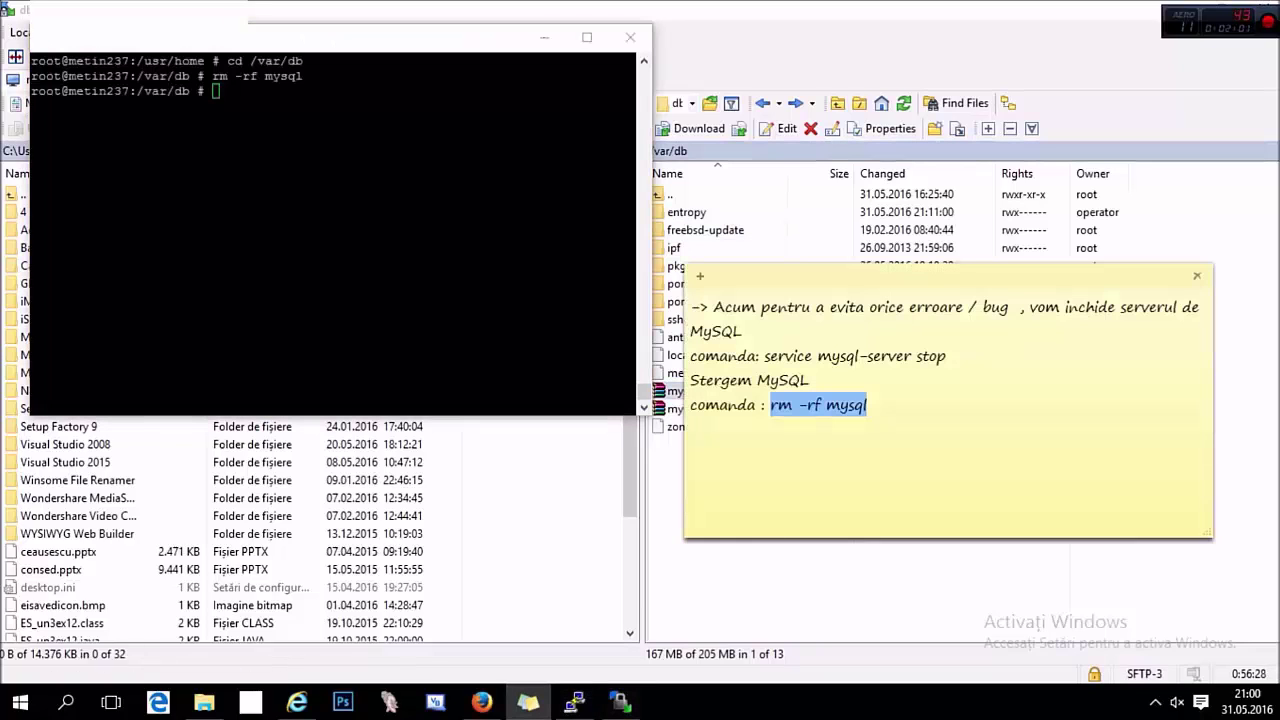
Step: Add the note line '-> Pornim iarasi serverul de MySQL' with 'comanda: service mysql-server start', selecting the command
click(868, 405)
text(->)
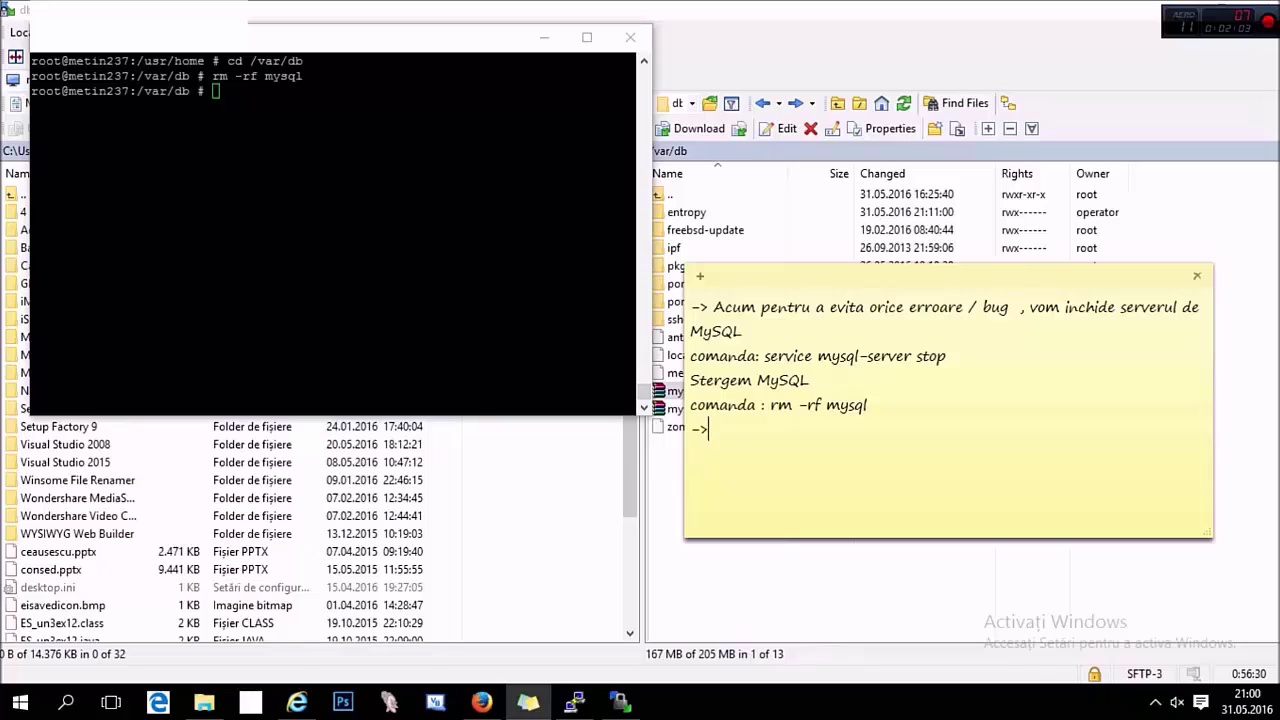
text( Pornim iarasi ser)
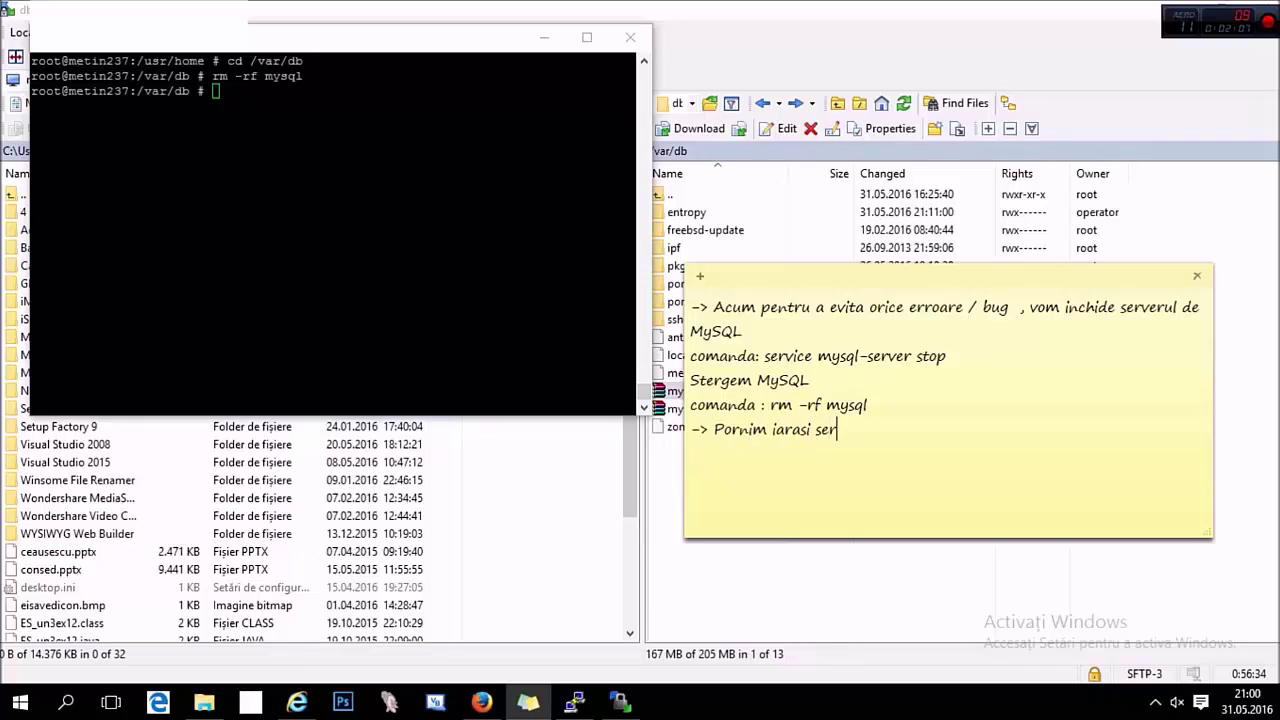
text(verul de MySQL)
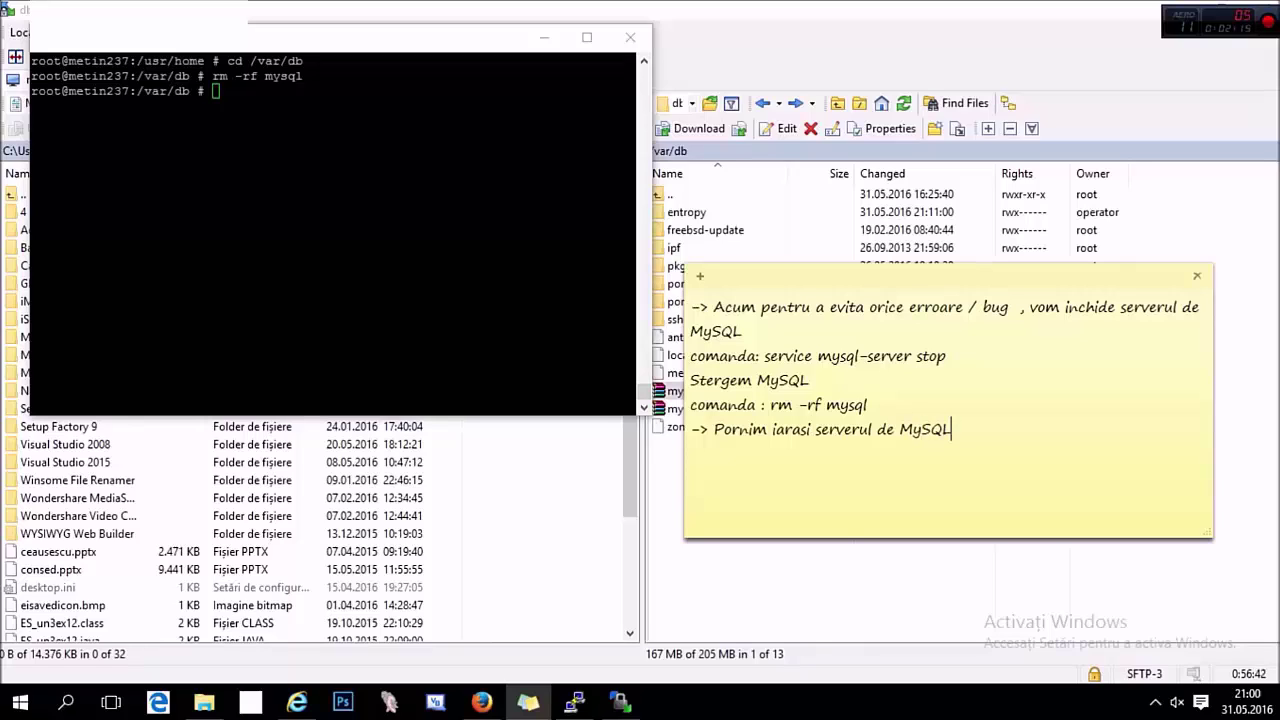
key(alt+Tab)
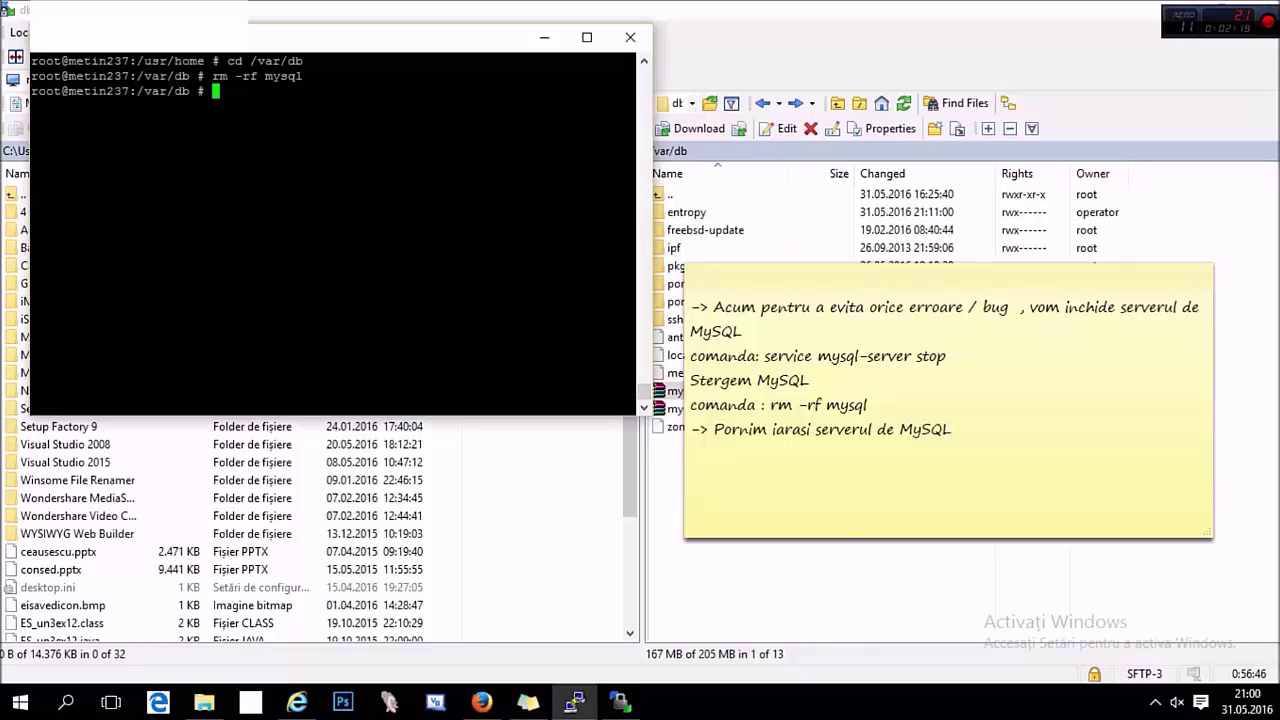
key(alt+Tab)
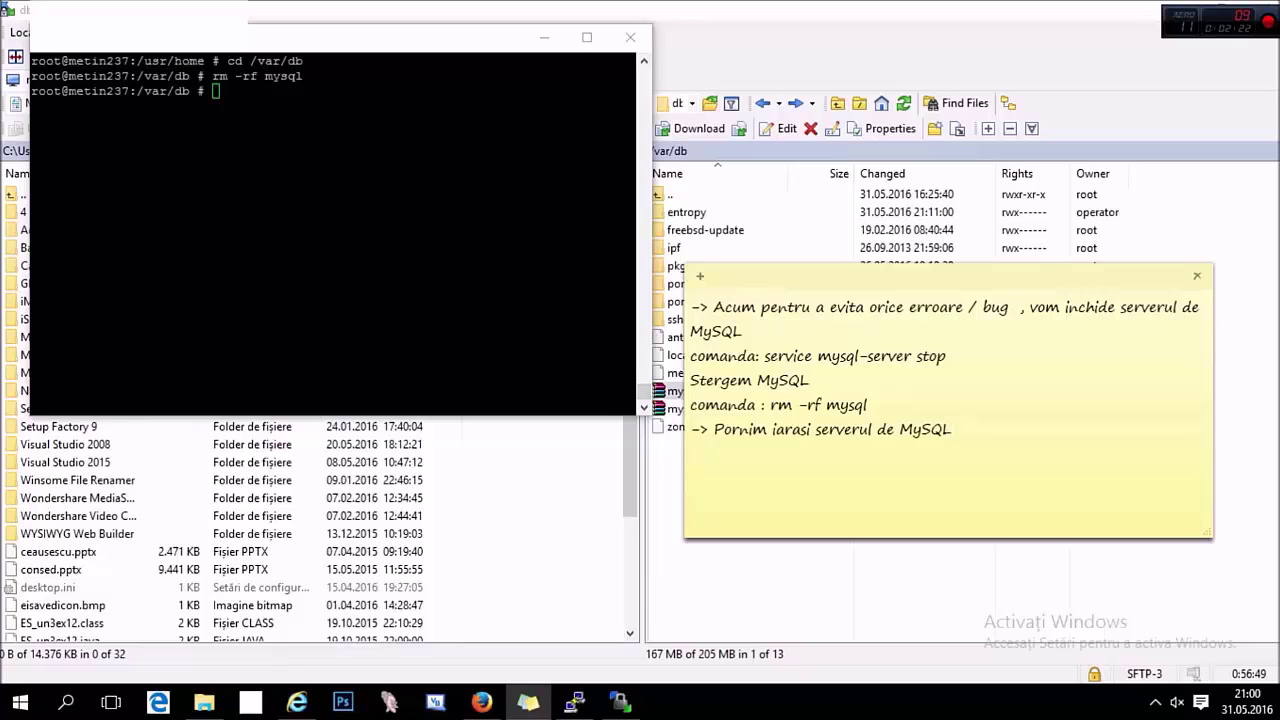
key(Return)
text(comanda: service mysql-server start)
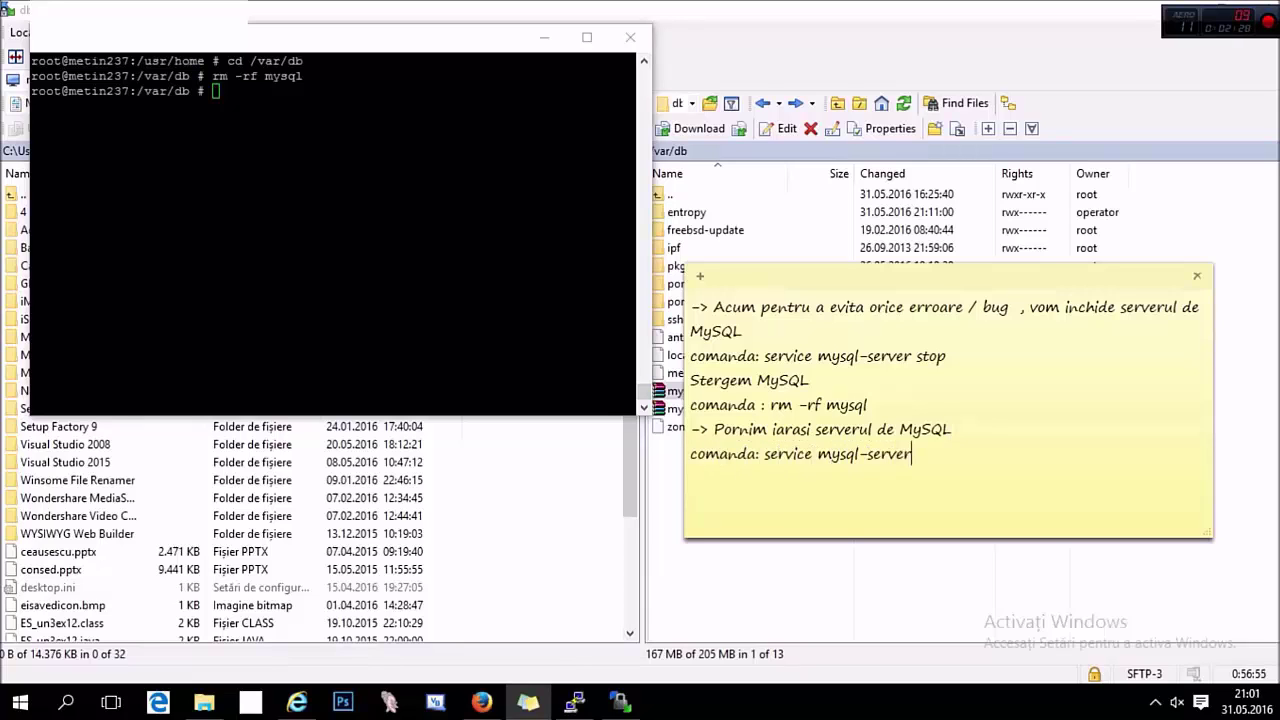
key(shift+Left)
key(shift+Left)
key(shift+Left)
key(shift+Left)
key(shift+Left)
key(shift+Left)
key(shift+Left)
key(shift+Left)
key(shift+Left)
key(shift+Left)
key(shift+Left)
key(shift+Left)
key(shift+Left)
key(shift+Left)
key(shift+Left)
key(shift+Left)
key(shift+Left)
key(shift+Left)
key(shift+Left)
key(shift+Left)
key(shift+Left)
key(shift+Left)
key(shift+Left)
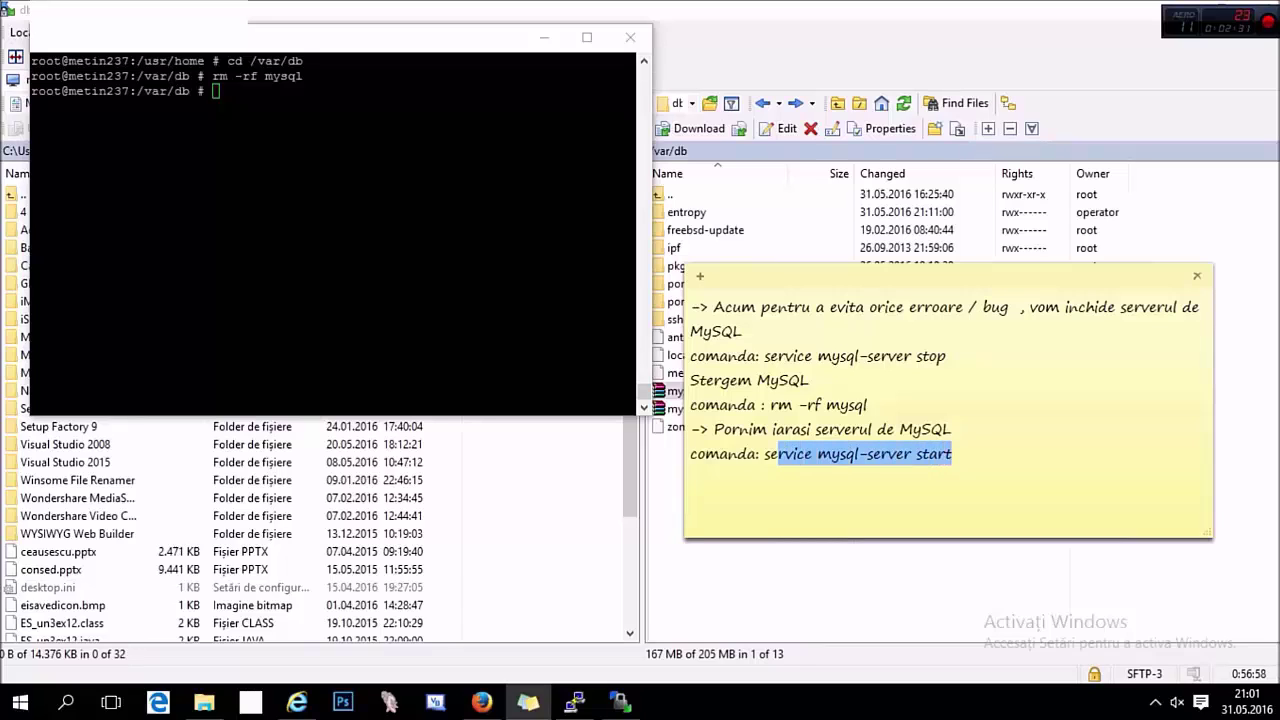
Step: Run service mysql-server start in PuTTY and refresh WinSCP to see the new mysql folder
key(ctrl+c)
key(alt+Tab)
key(shift+Insert)
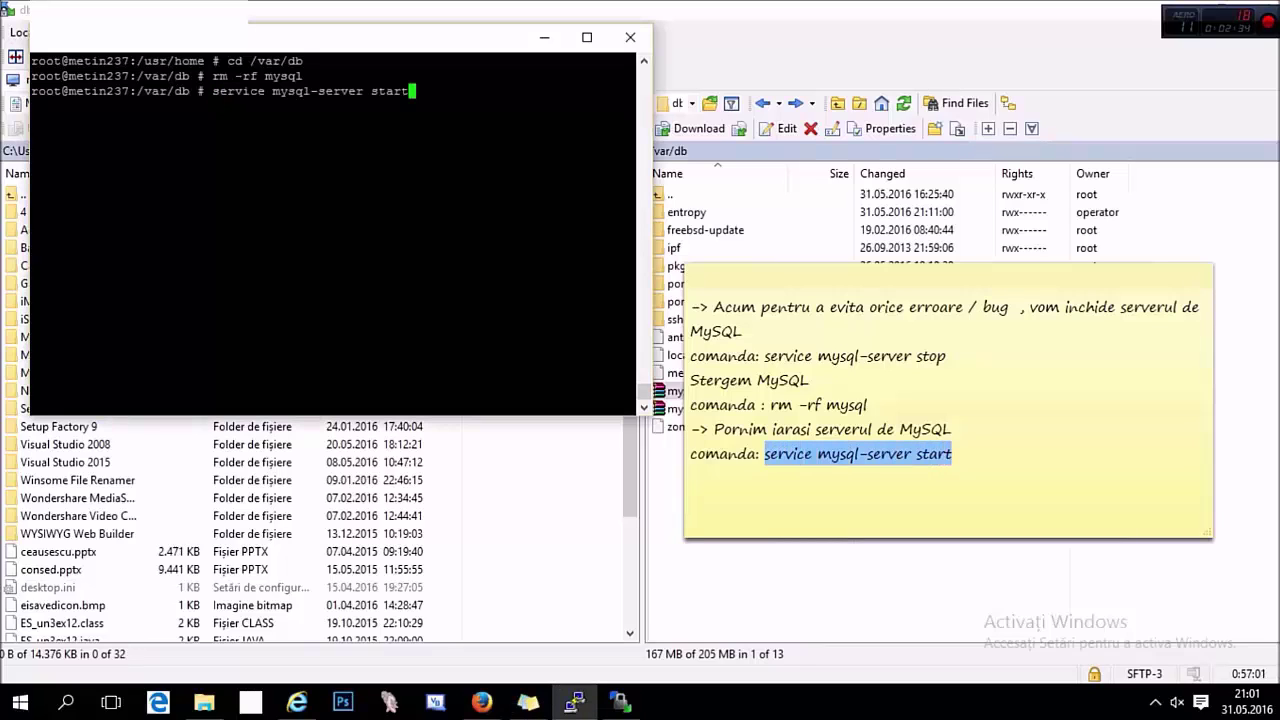
key(Return)
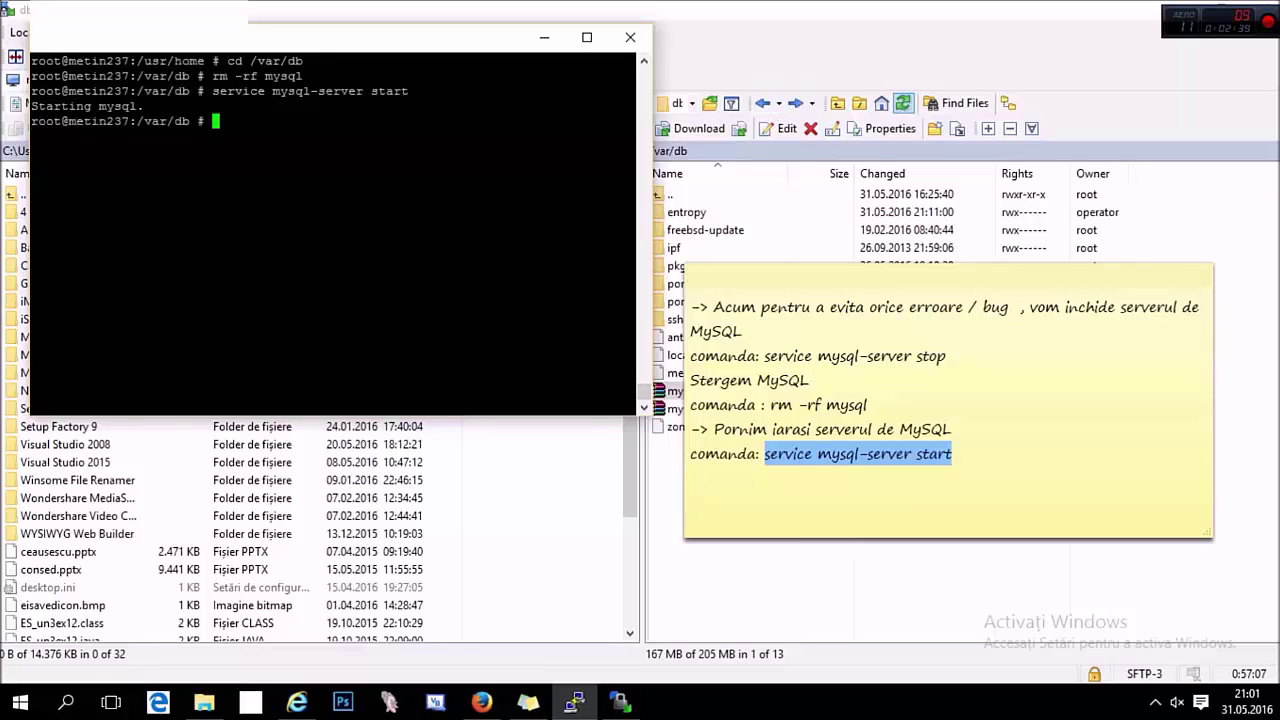
click(903, 103)
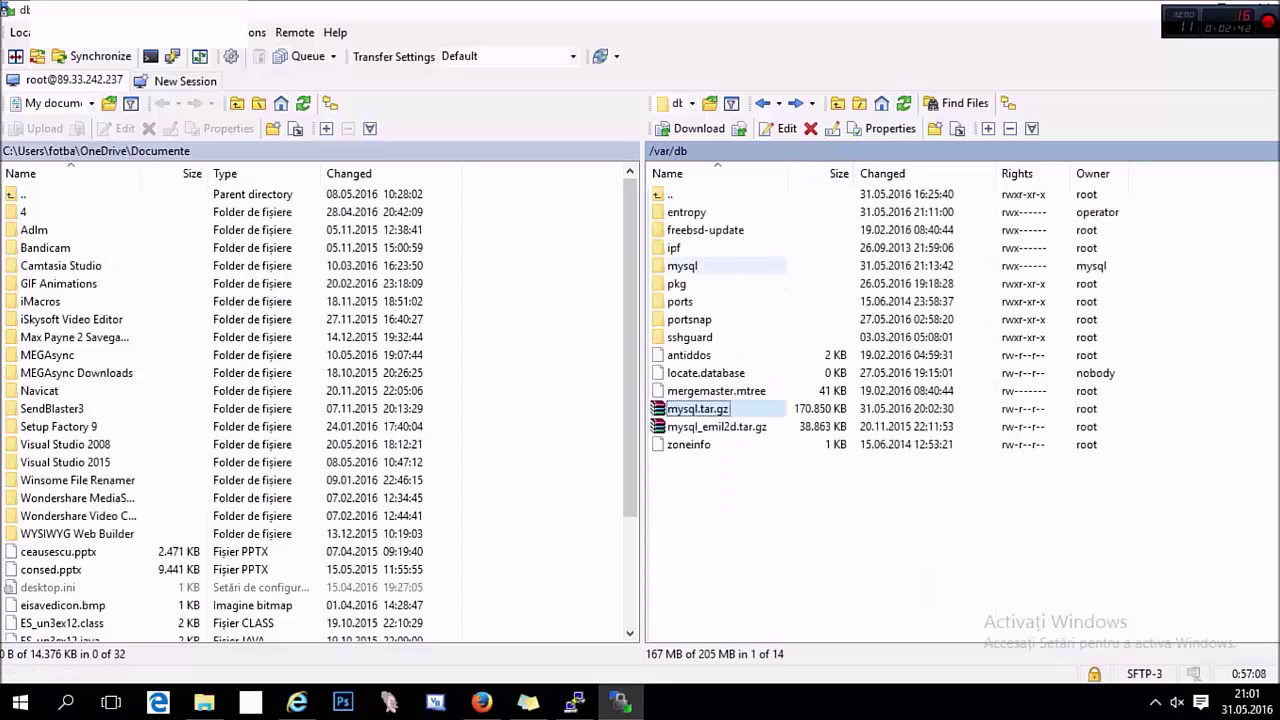
Step: Write the 'oprim' line with service mysql-server stop in the note and copy it
click(574, 703)
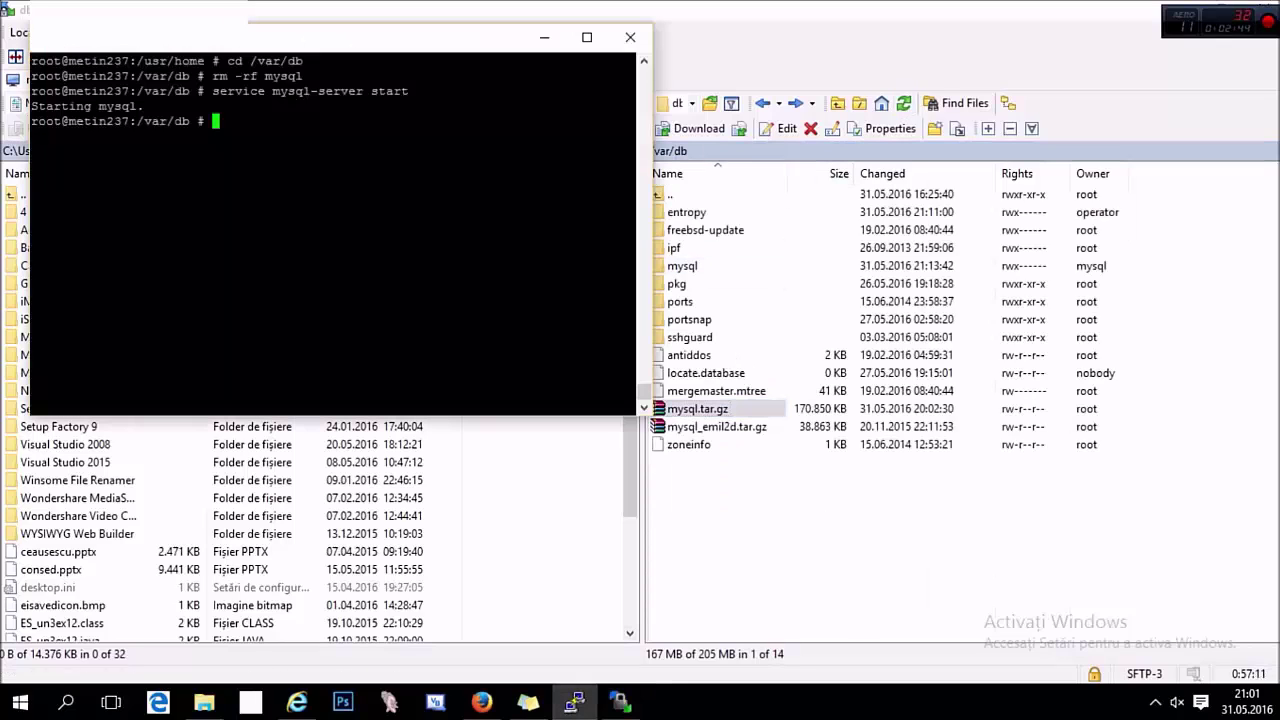
click(527, 703)
click(953, 455)
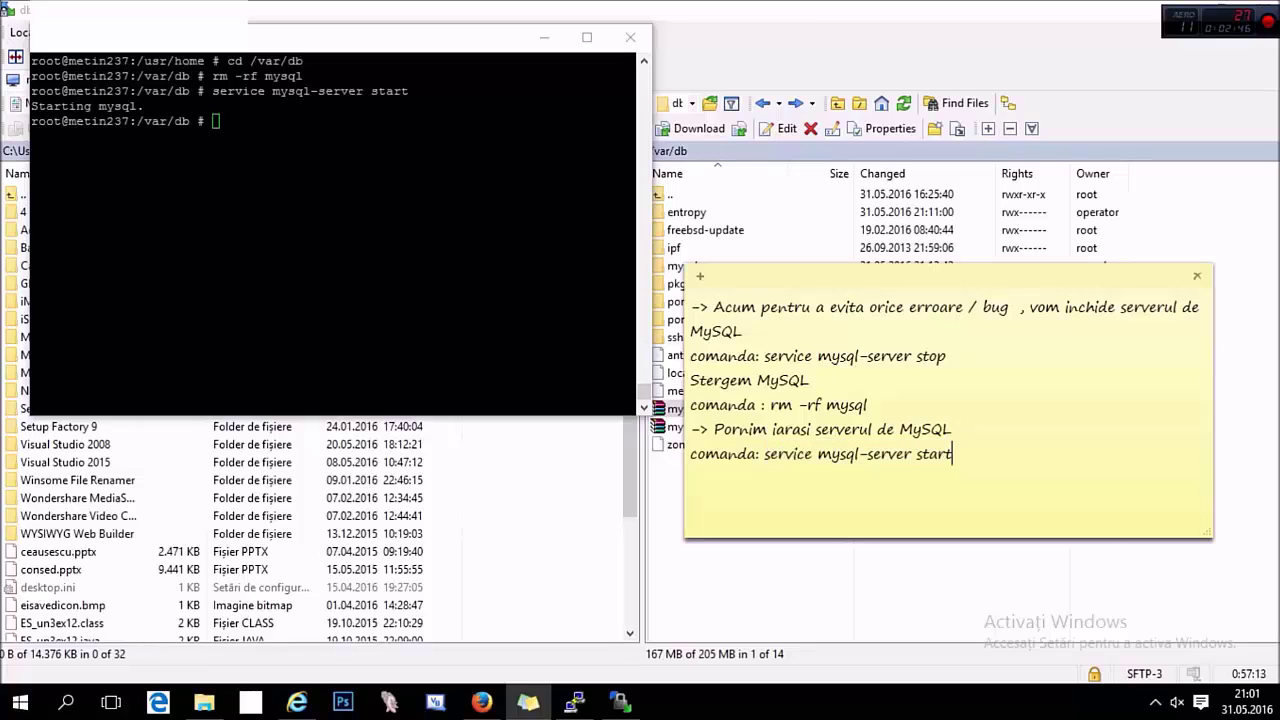
key(Return)
text(oprim)
key(ctrl+v)
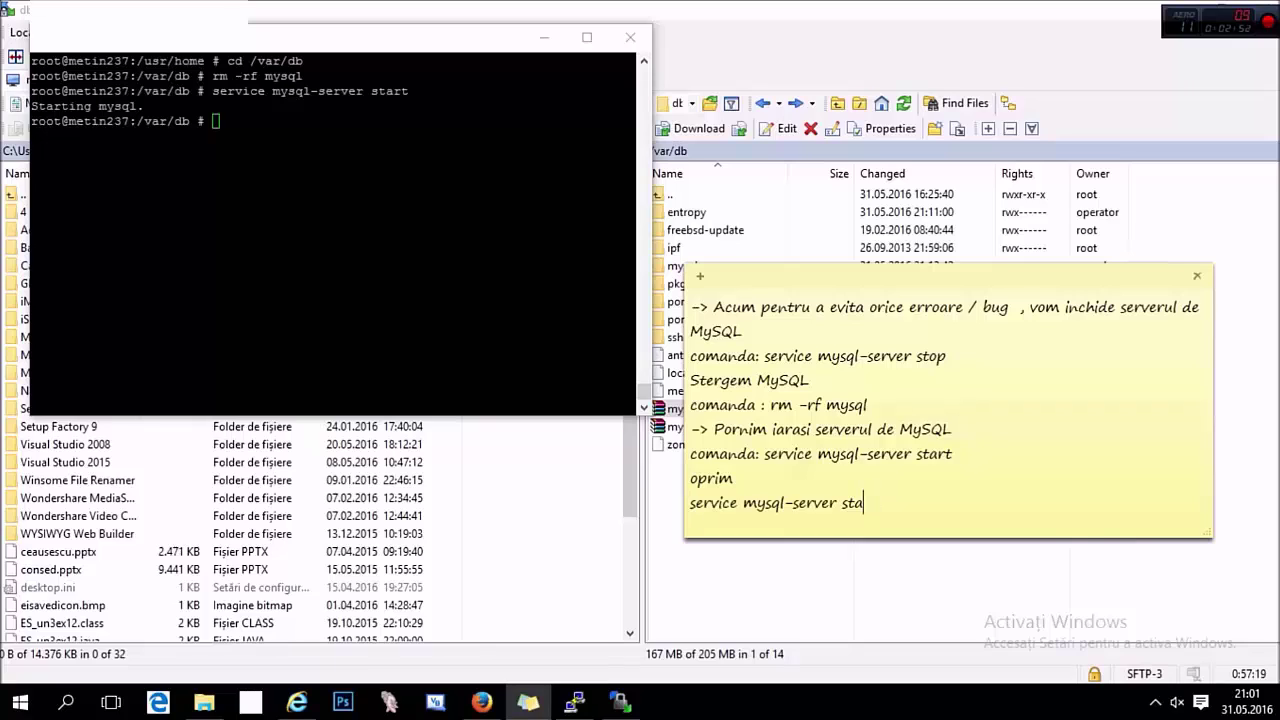
text(stop)
key(shift+Home)
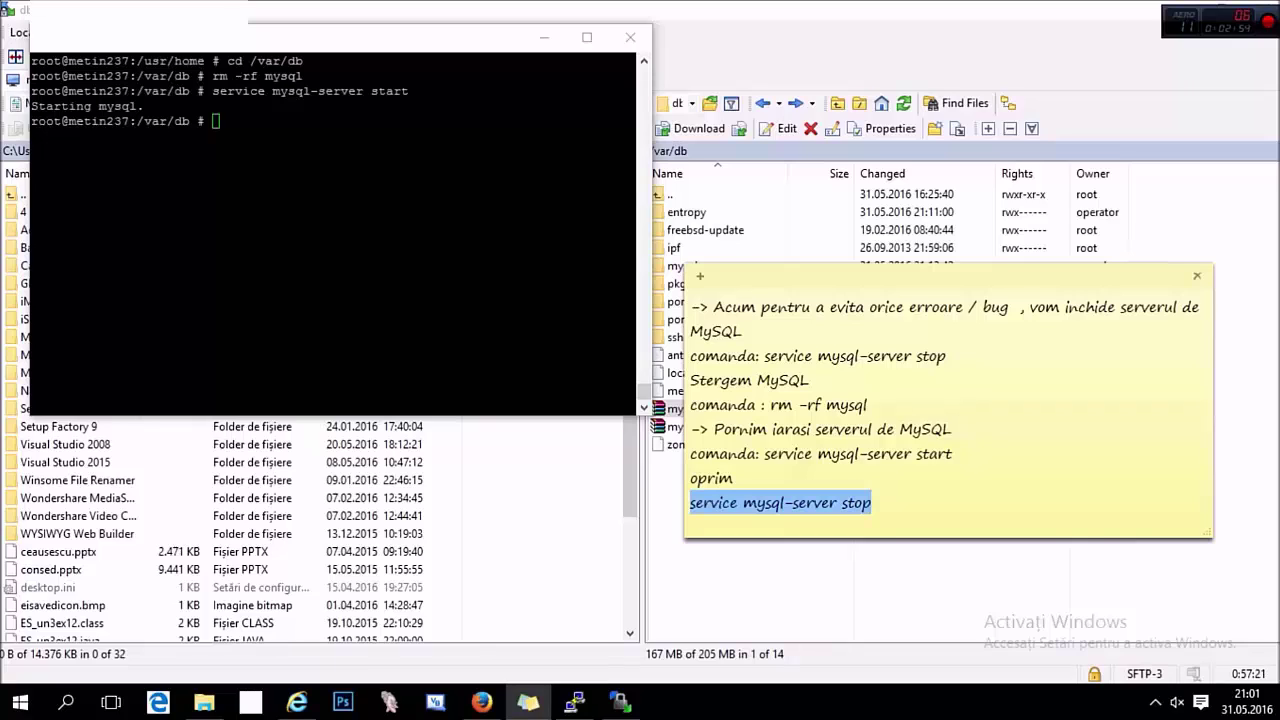
key(ctrl+c)
Step: Run service mysql-server stop in PuTTY, then delete all text from the sticky note
click(400, 240)
right_click(400, 240)
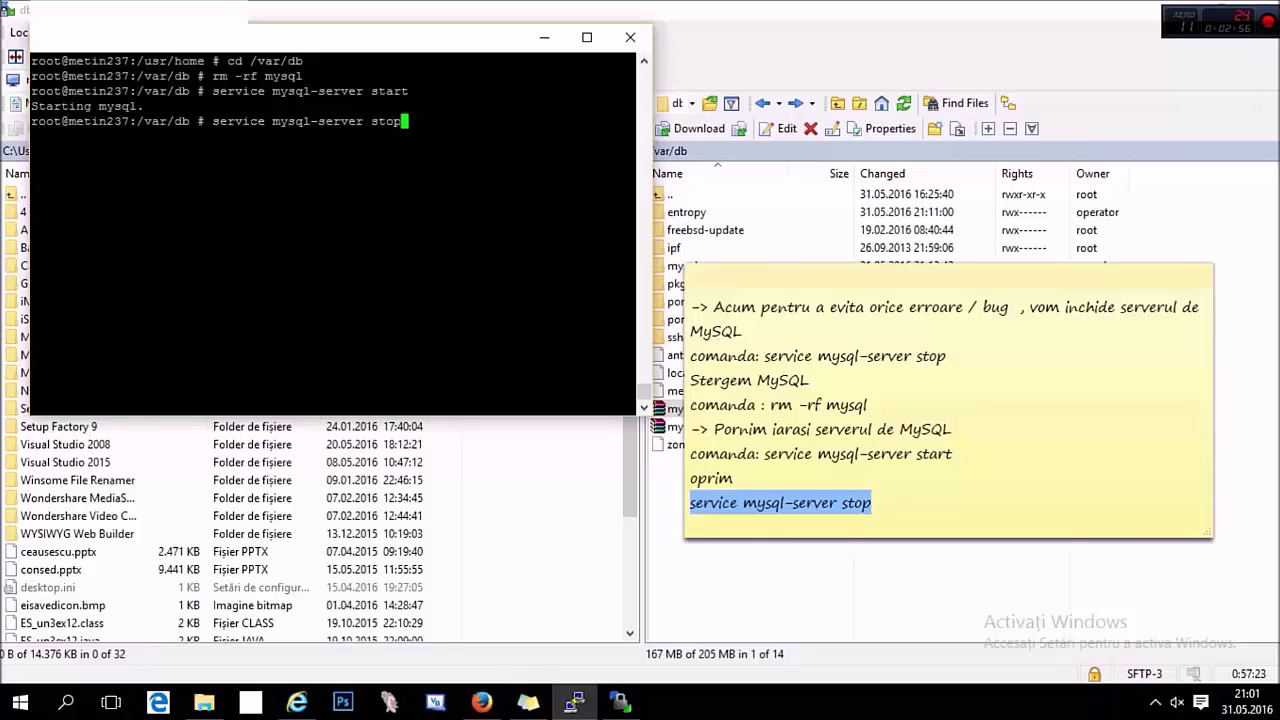
key(Return)
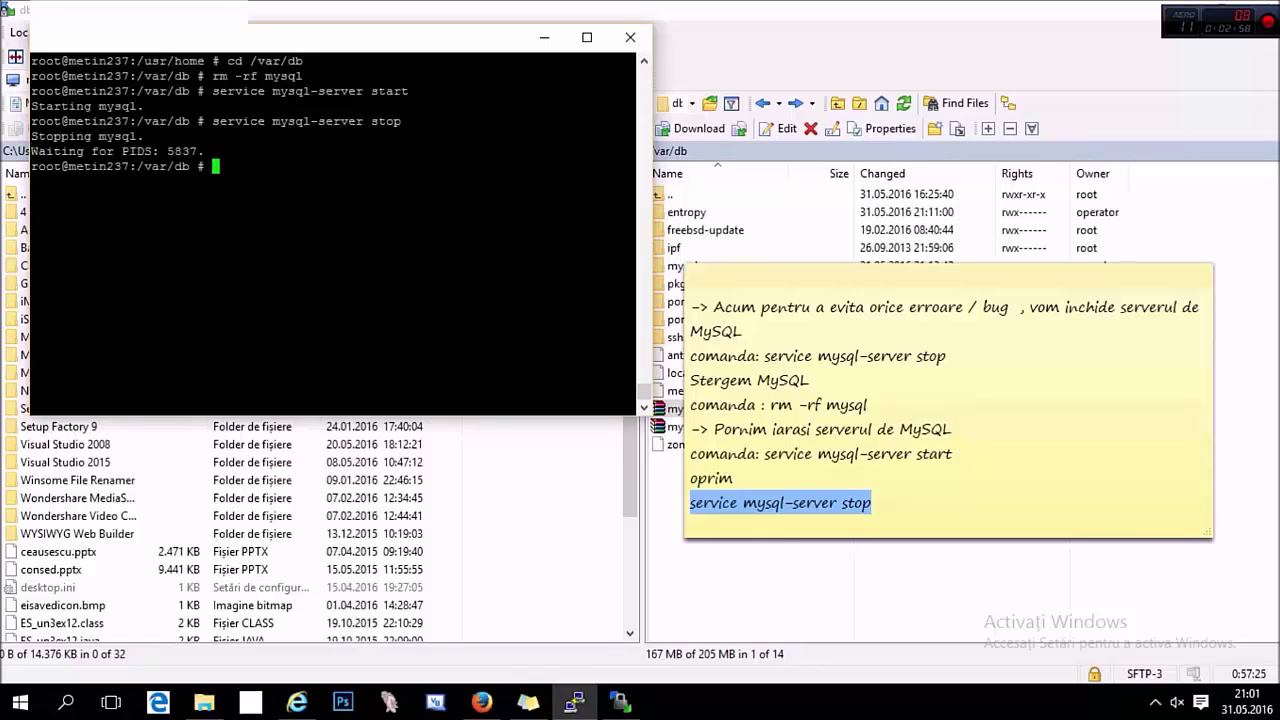
key(alt+Tab)
key(End)
key(ctrl+a)
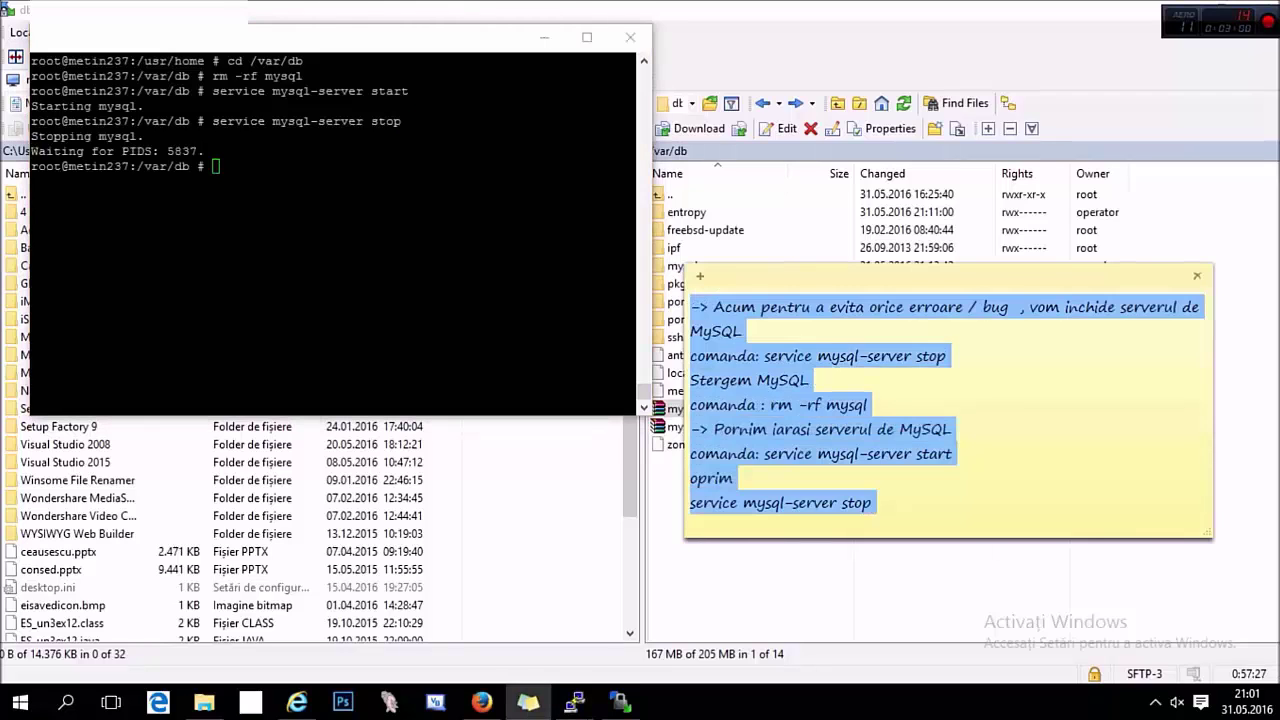
key(Delete)
Step: Move the note aside and type '-> Dezarhivam mysql.tar.gz intr-un folder separat', fixing typos
text(->)
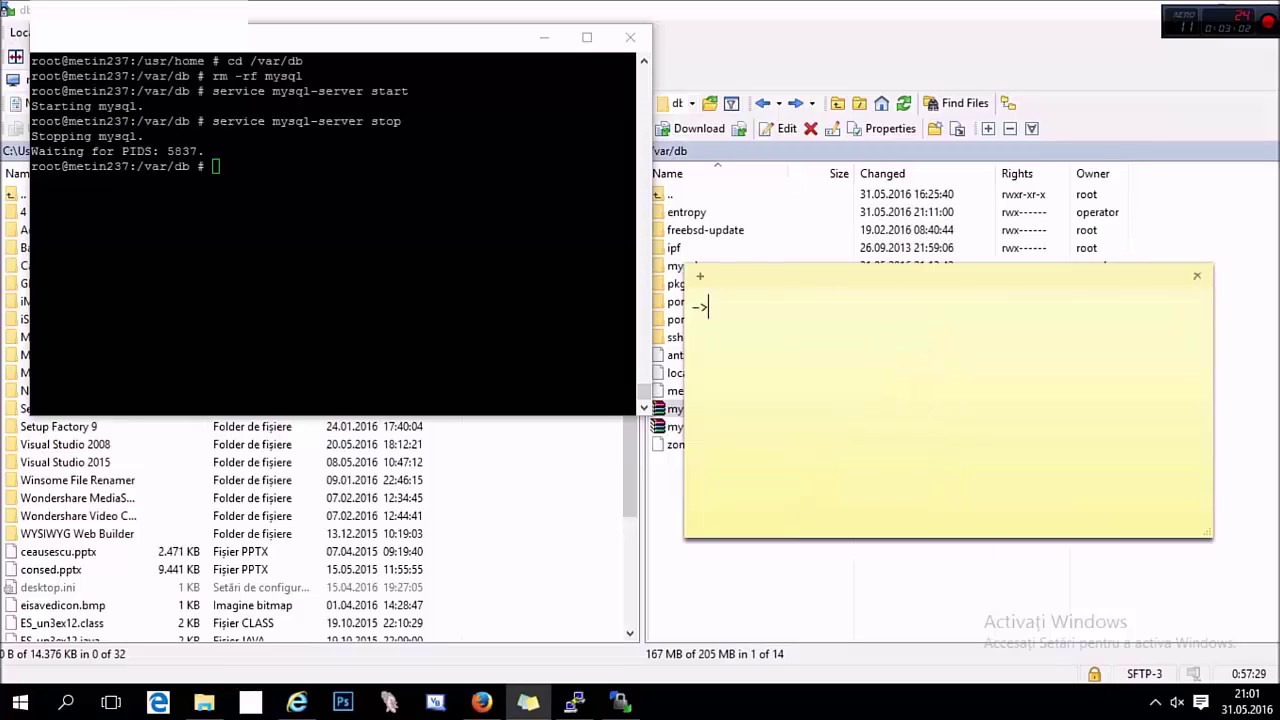
text( Dezarhiv)
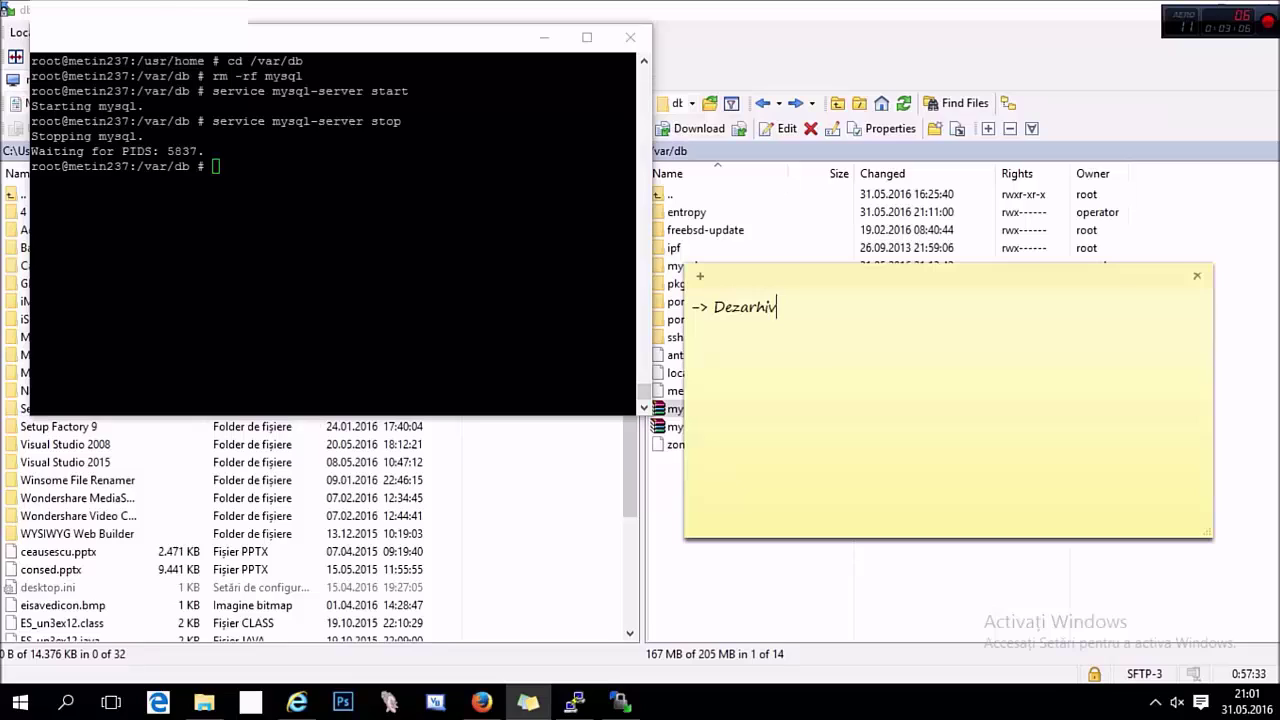
text(em)
drag(834, 281, 981, 298)
key(BackSpace)
key(BackSpace)
key(BackSpace)
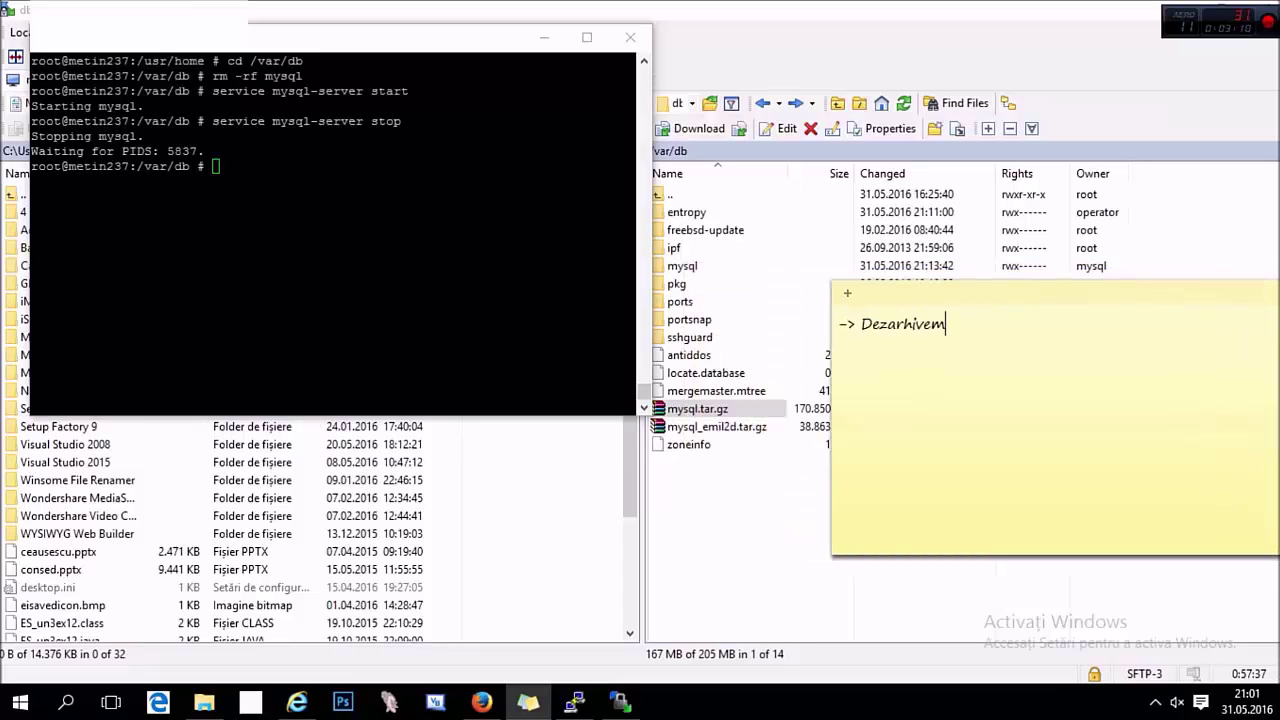
text(am mysql.tar.gz)
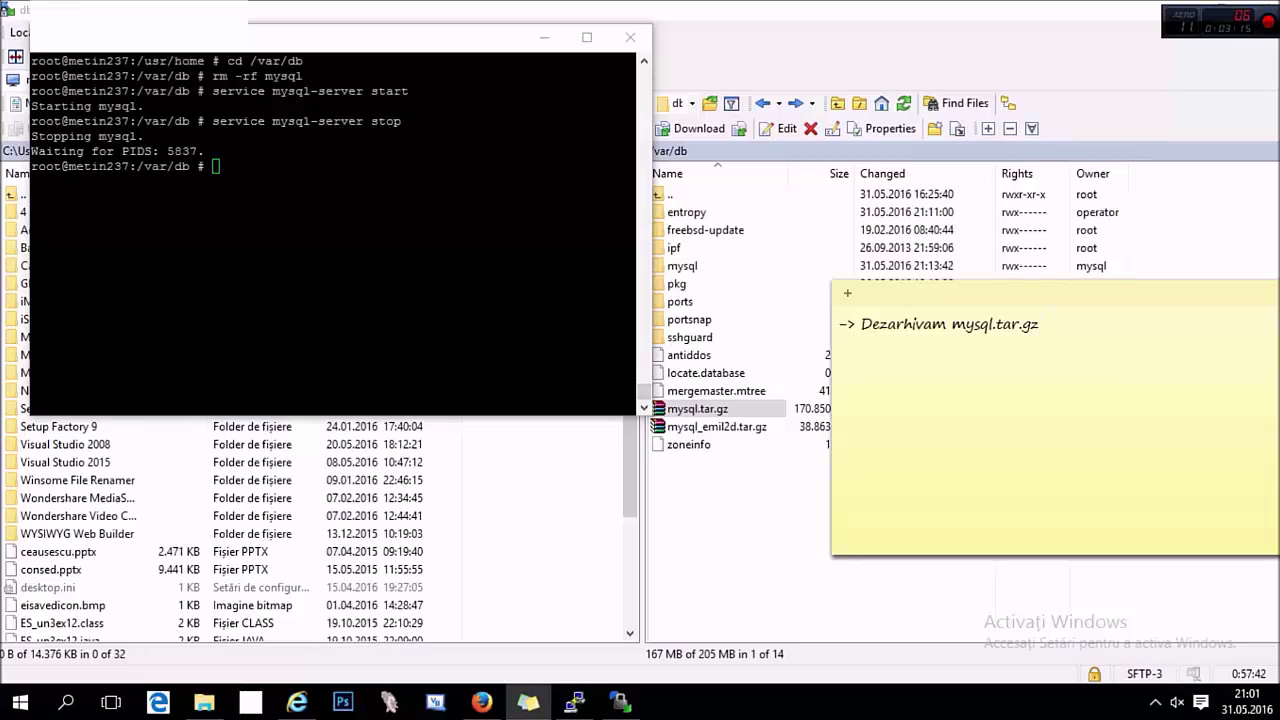
text( intur)
key(BackSpace)
key(BackSpace)
key(BackSpace)
text(tr)
key(BackSpace)
text(-un folder separat)
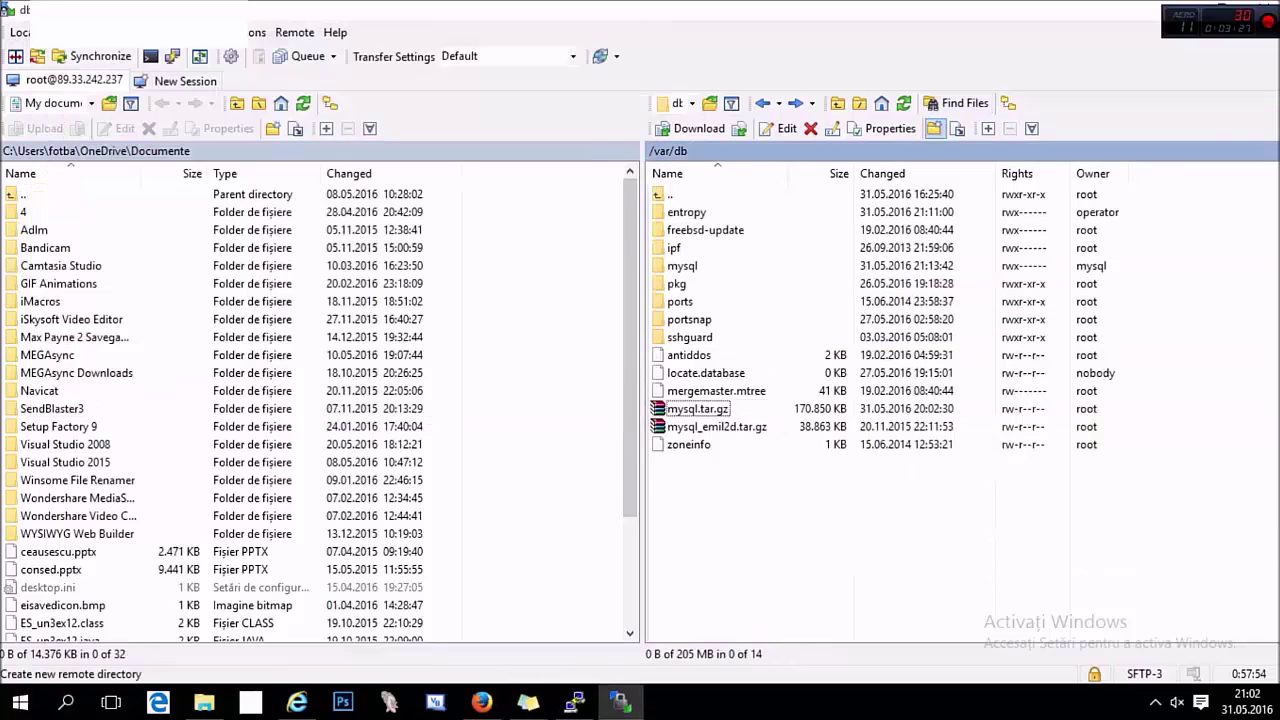
Step: Make folder 's' in /var/db, move mysql.tar.gz (170,850 KB) into it, and open it
click(934, 128)
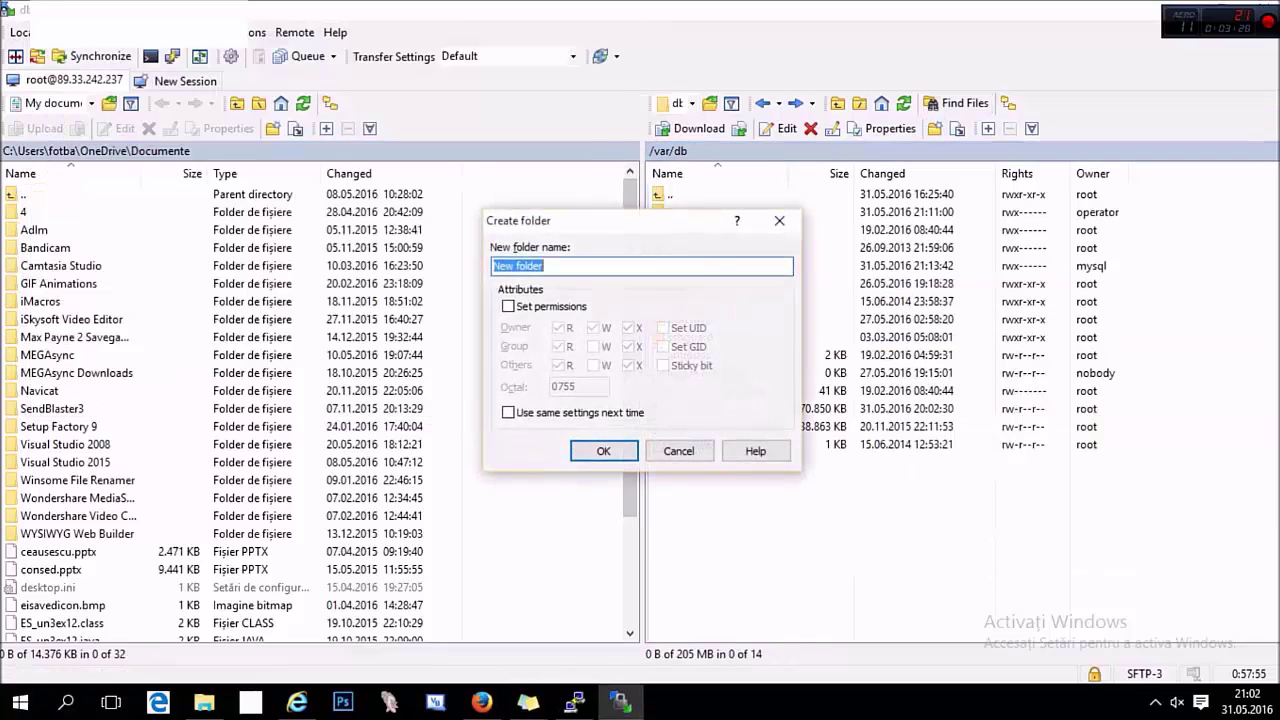
text(a)
key(Return)
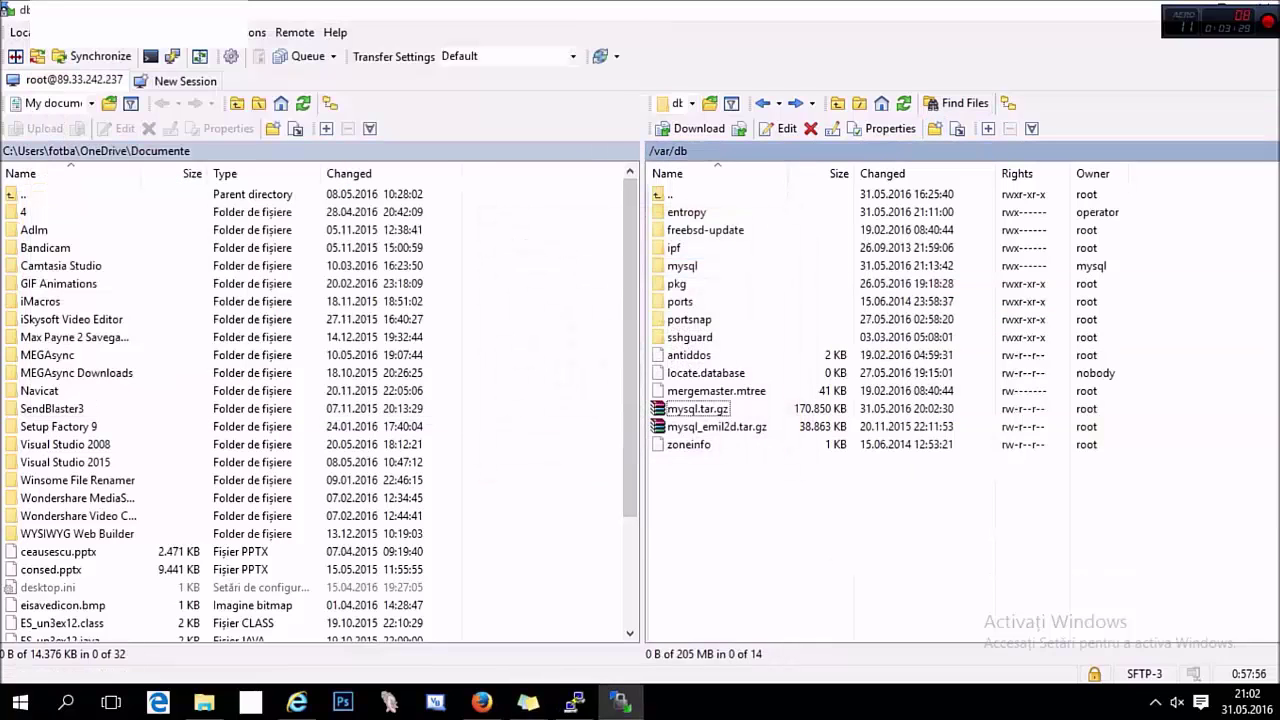
drag(698, 427, 673, 338)
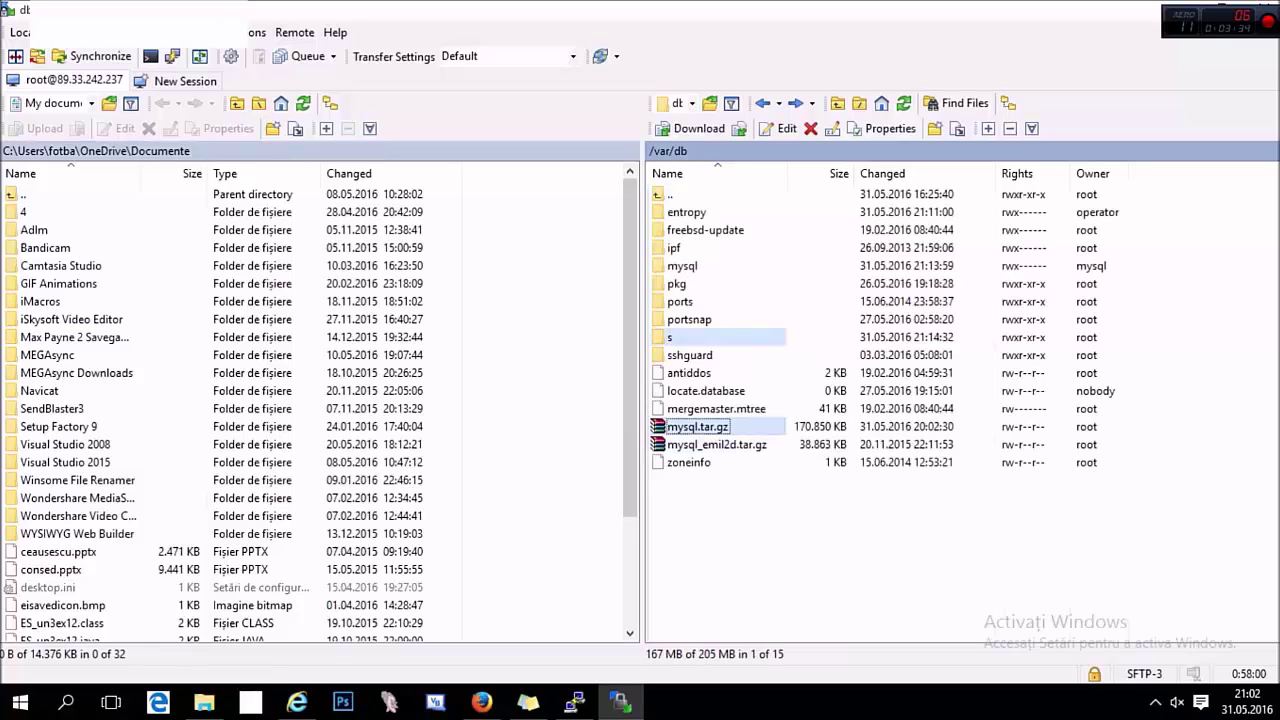
key(Delete)
double_click(673, 338)
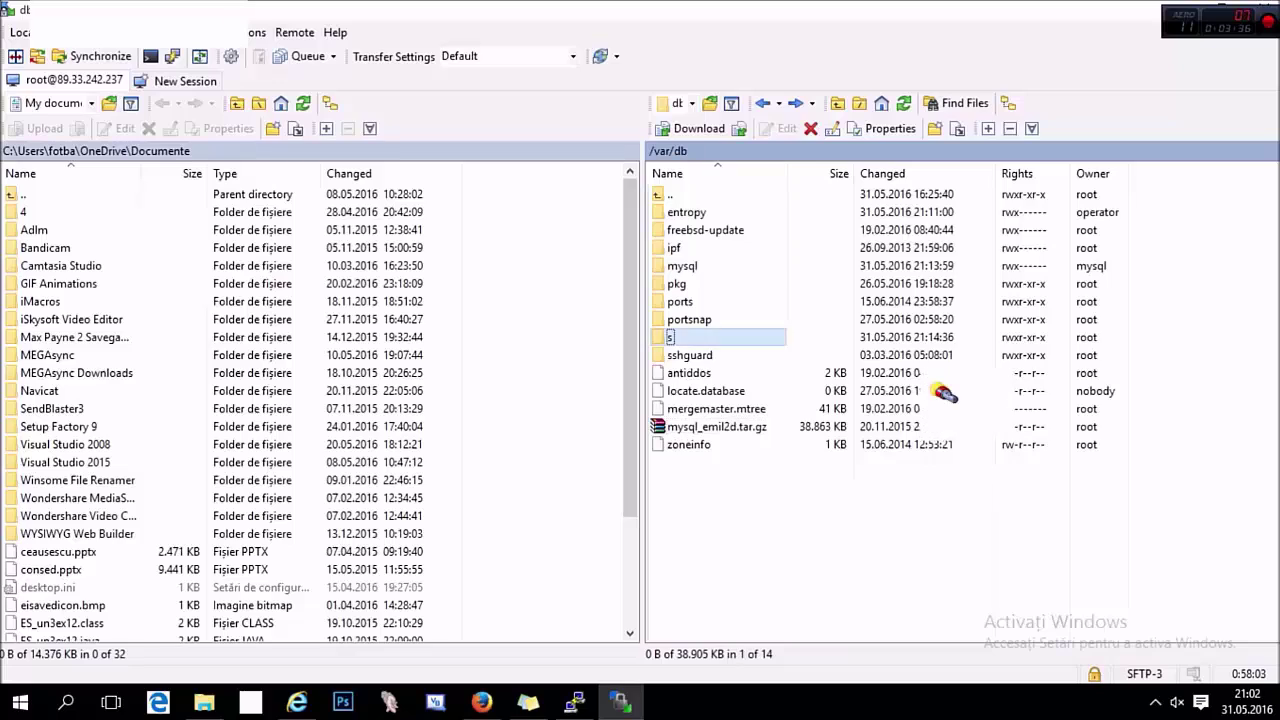
click(574, 702)
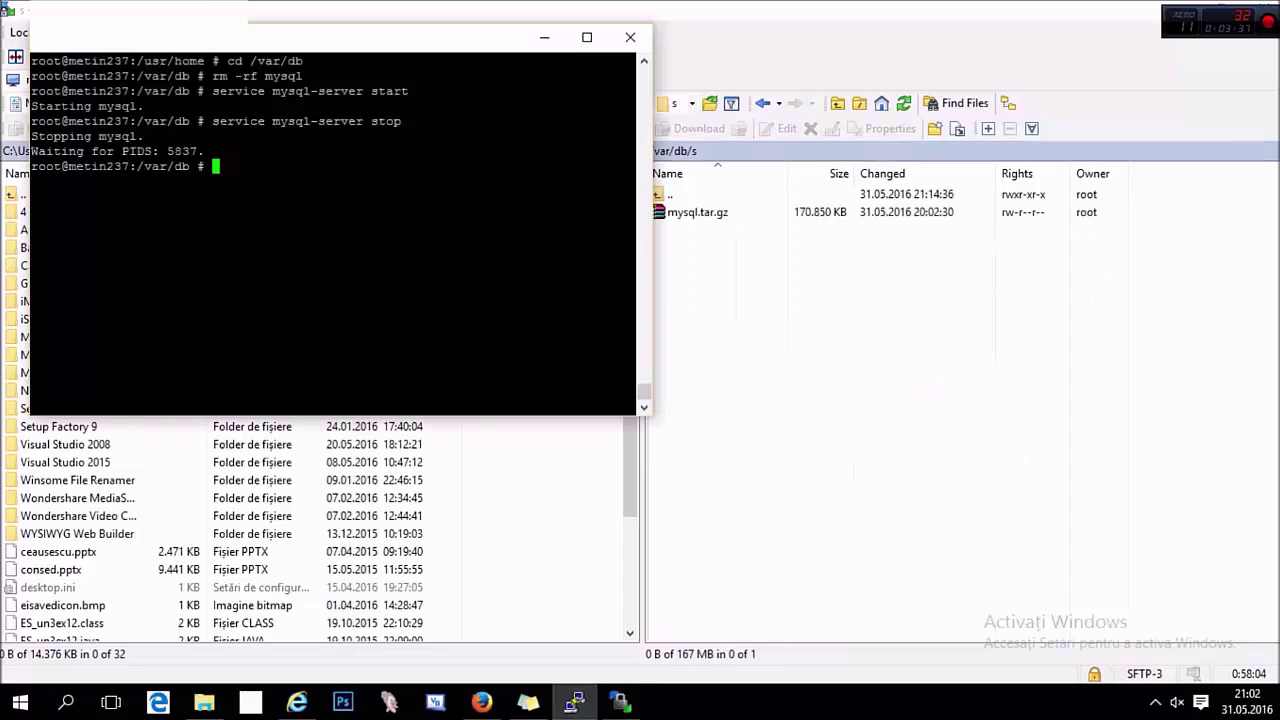
Step: Change the PuTTY working directory to /var/db/s with cd s
text(cd s)
key(Return)
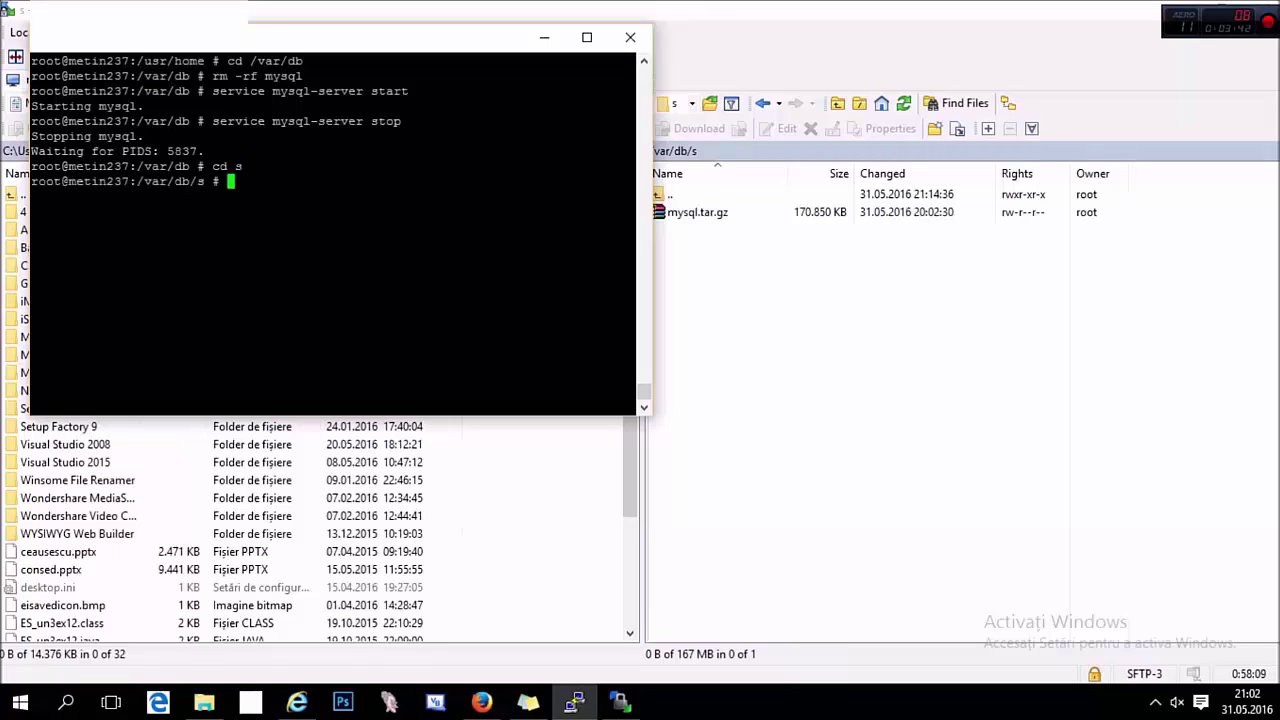
click(574, 702)
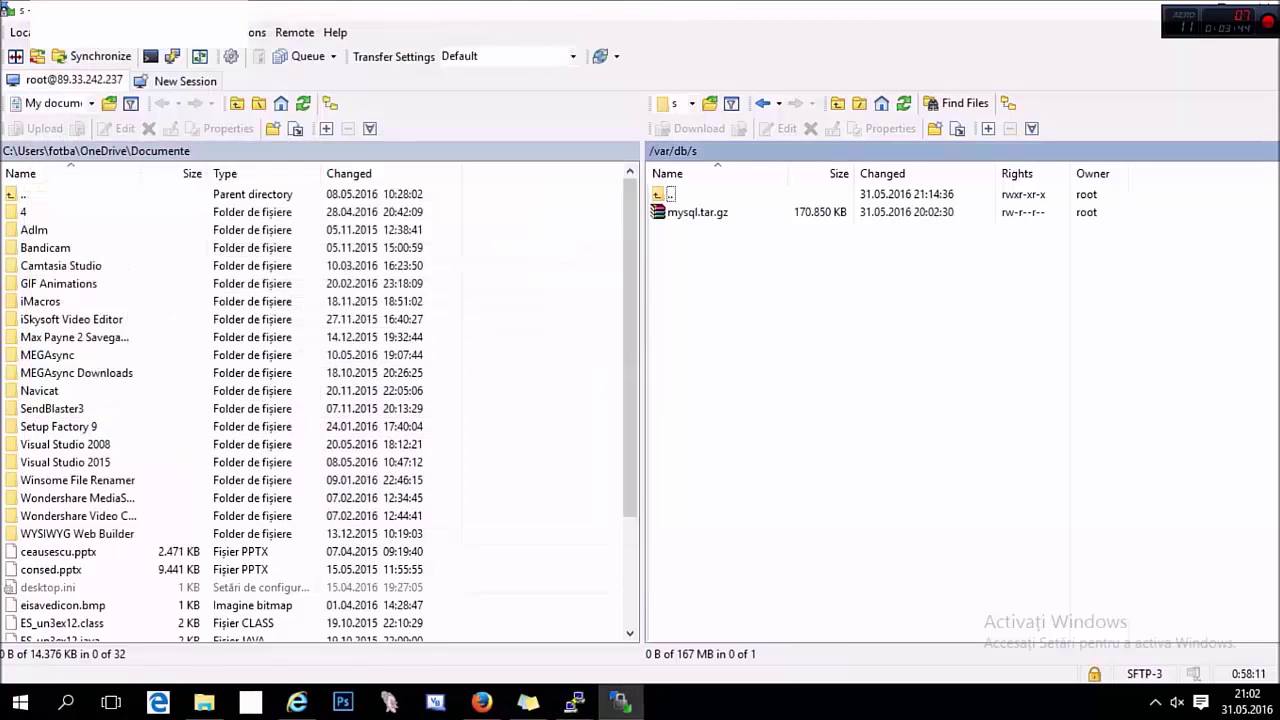
click(574, 702)
click(528, 702)
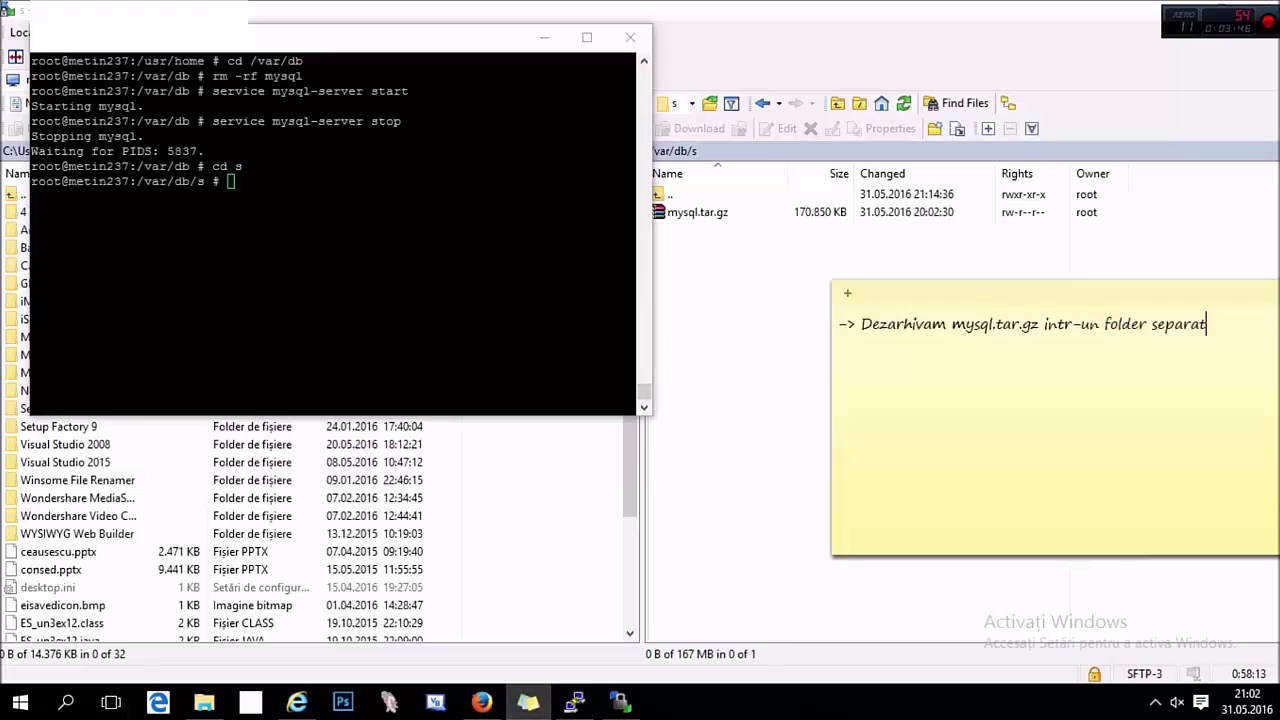
Step: Note 'comanda: tar -xvzf mysql.tar.gz' and run it in PuTTY to extract the archive
key(Return)
text(comanda: tar -xvz)
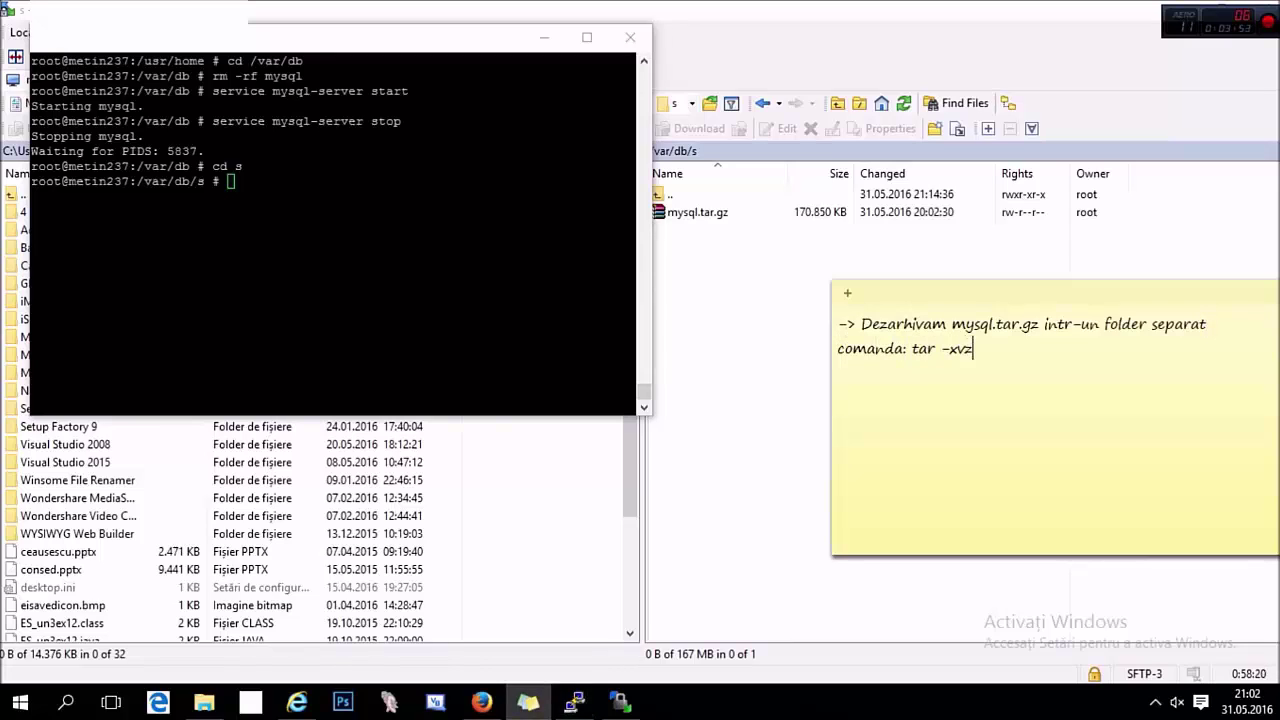
text(f mysql.tar.gz)
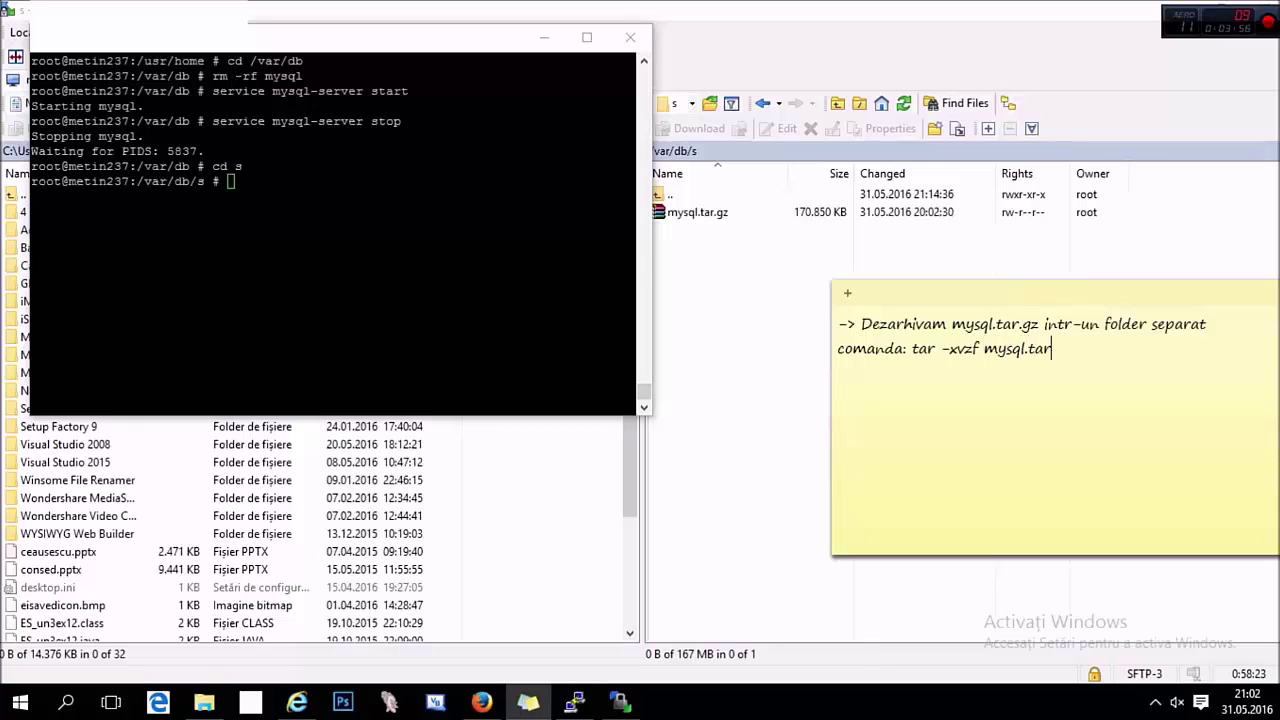
key(ctrl+shift+Left)
key(ctrl+shift+Left)
key(ctrl+shift+Left)
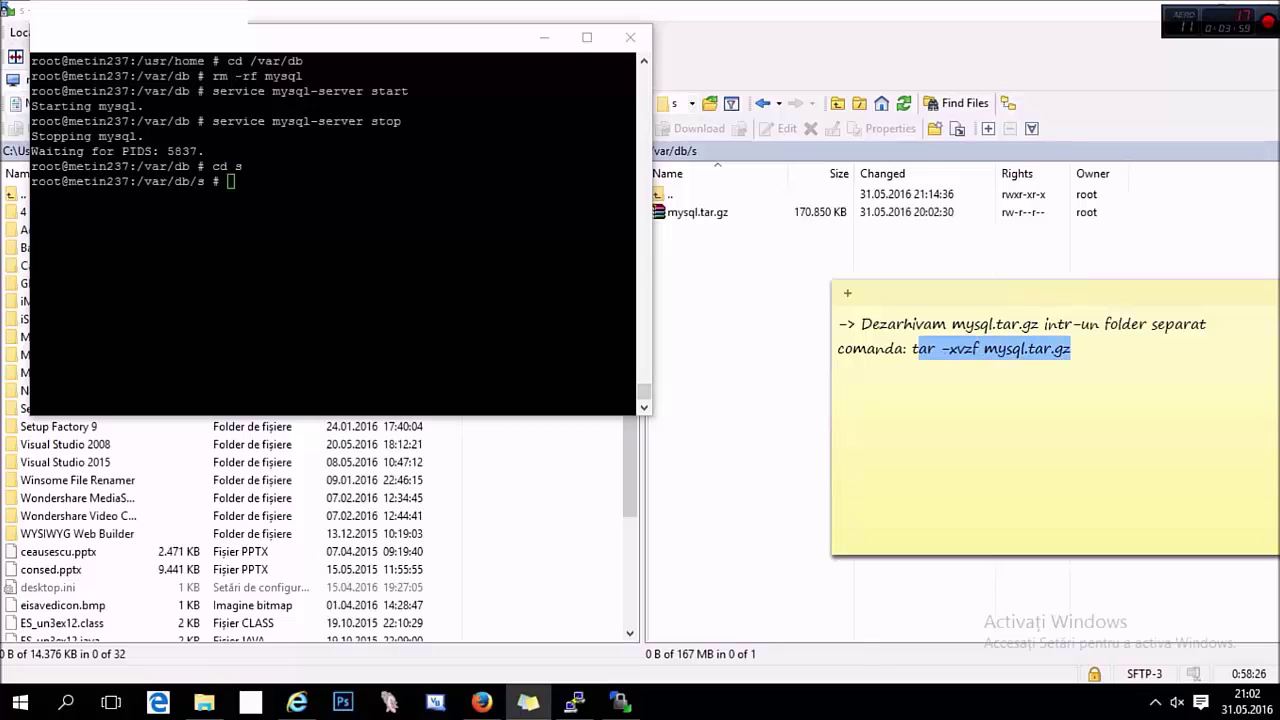
key(alt+Tab)
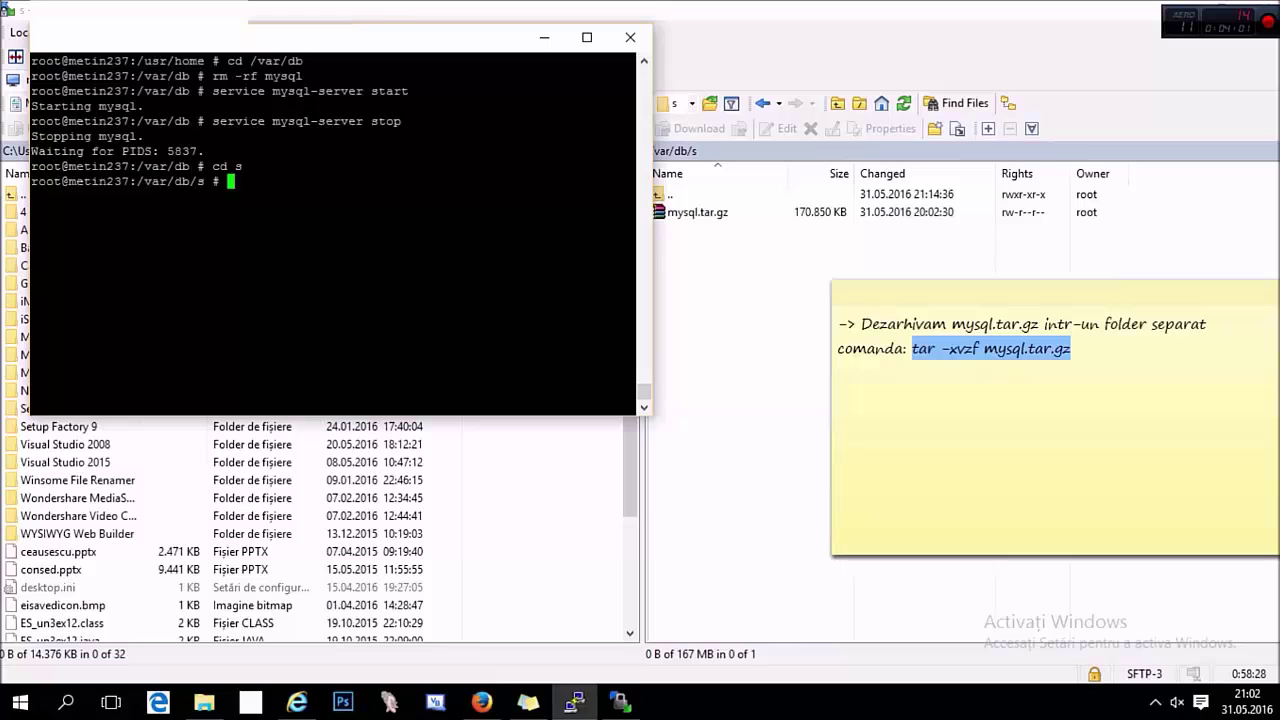
key(shift+Insert)
key(Return)
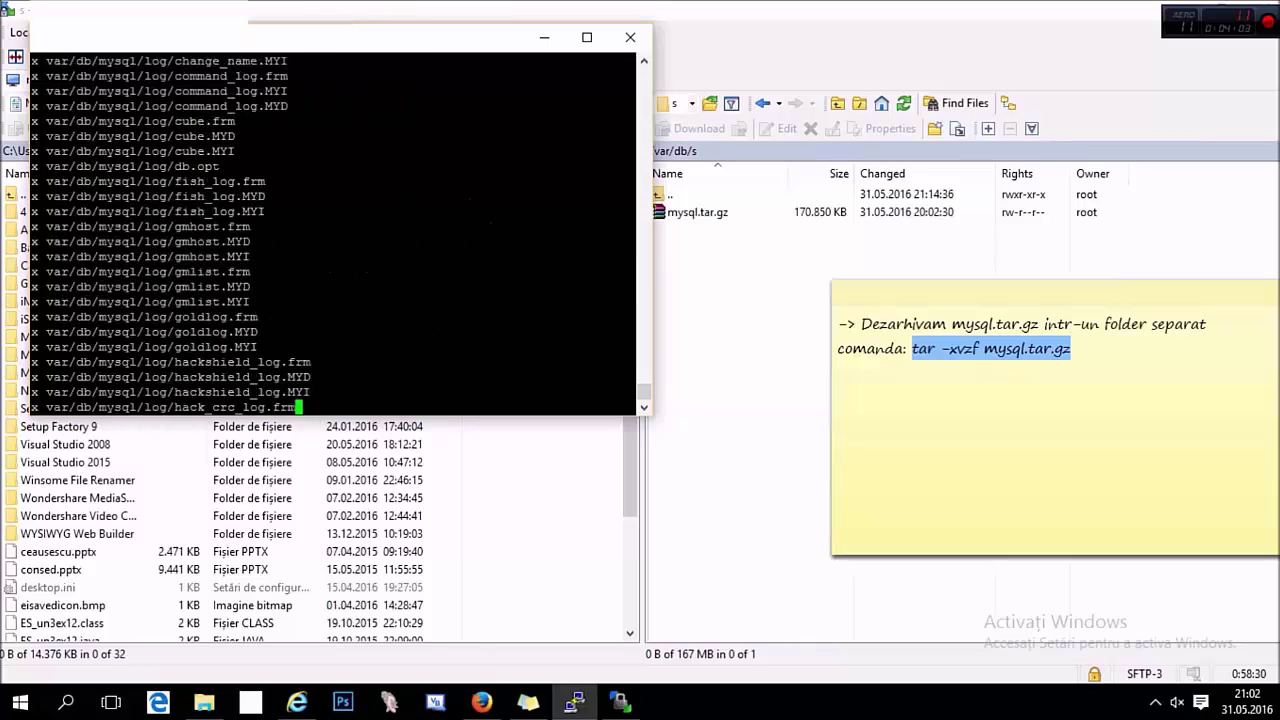
Step: Mark the extraction done by adding 'gata' on a new note line
key(alt+Tab)
key(End)
key(Return)
text(gata)
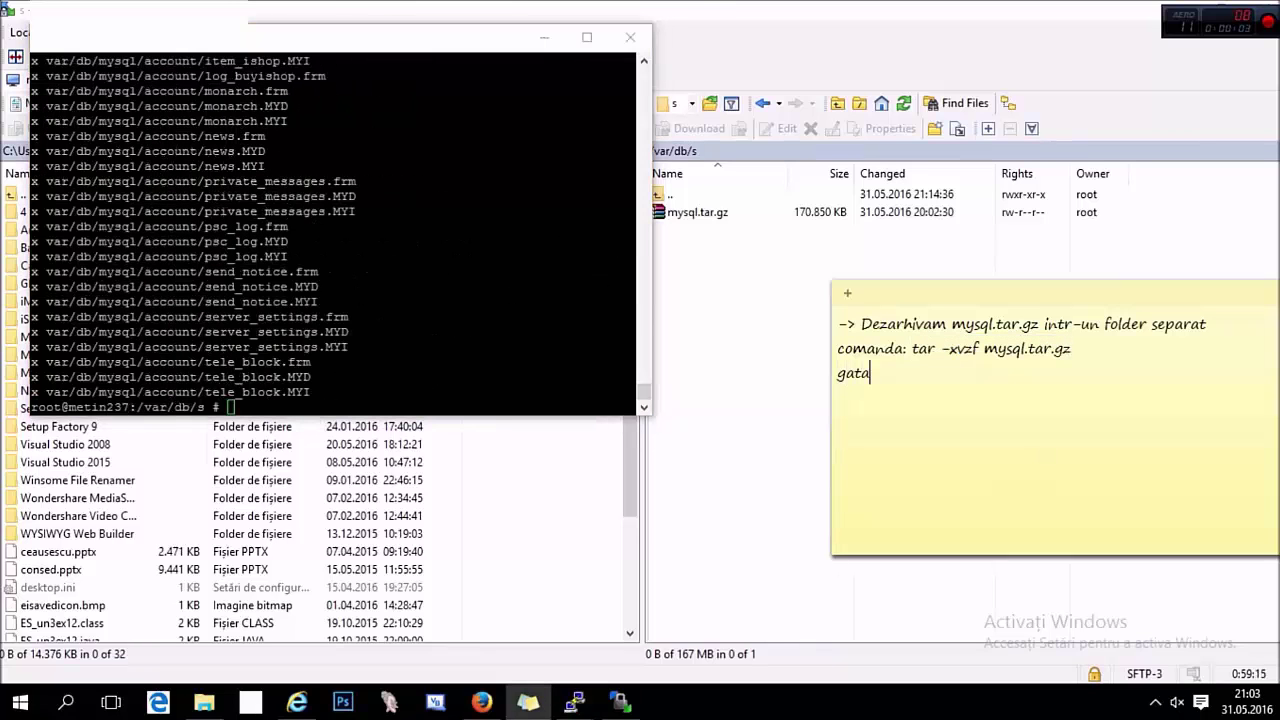
click(904, 103)
Step: Open the extracted var > db > mysql folders in WinSCP's remote panel
double_click(684, 212)
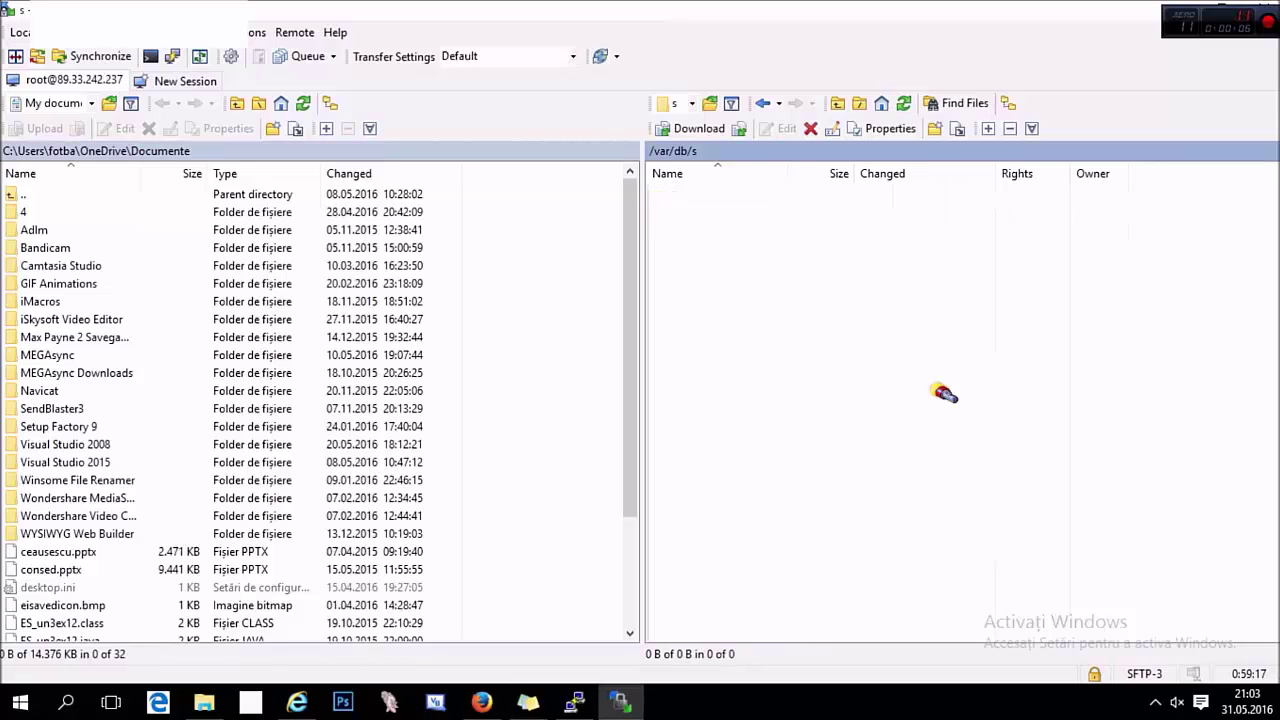
double_click(680, 212)
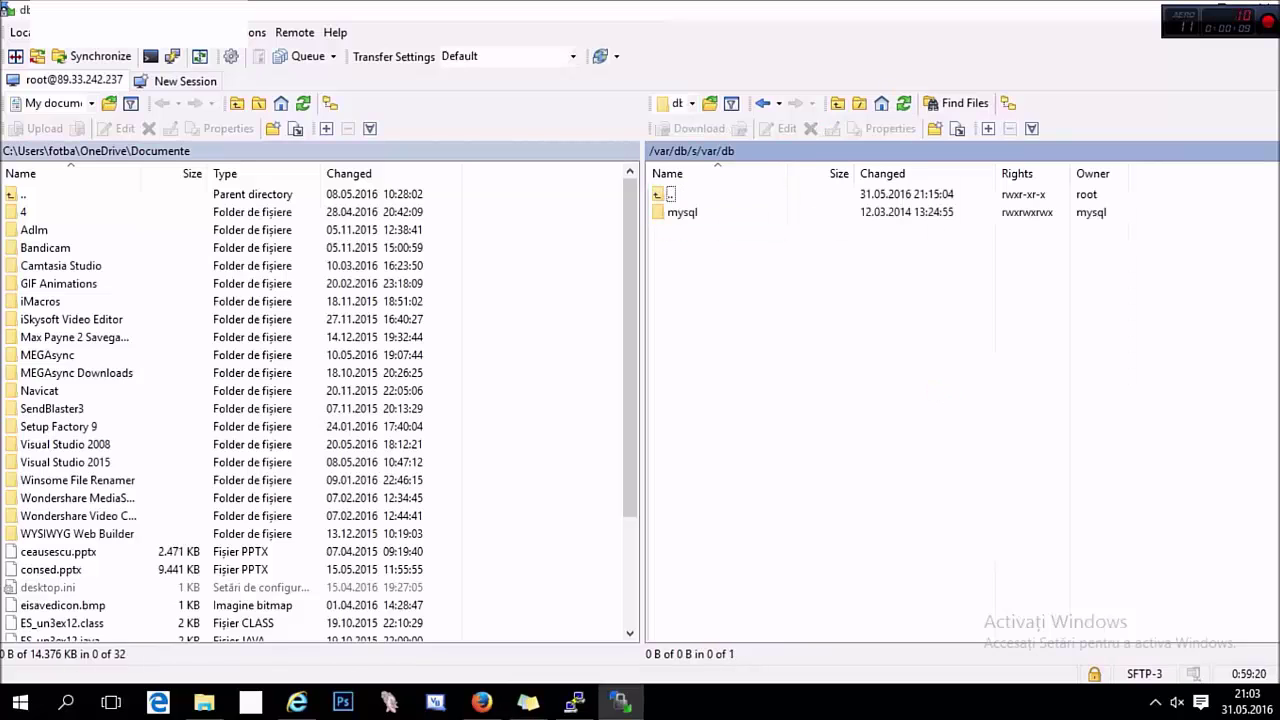
key(Down)
key(Return)
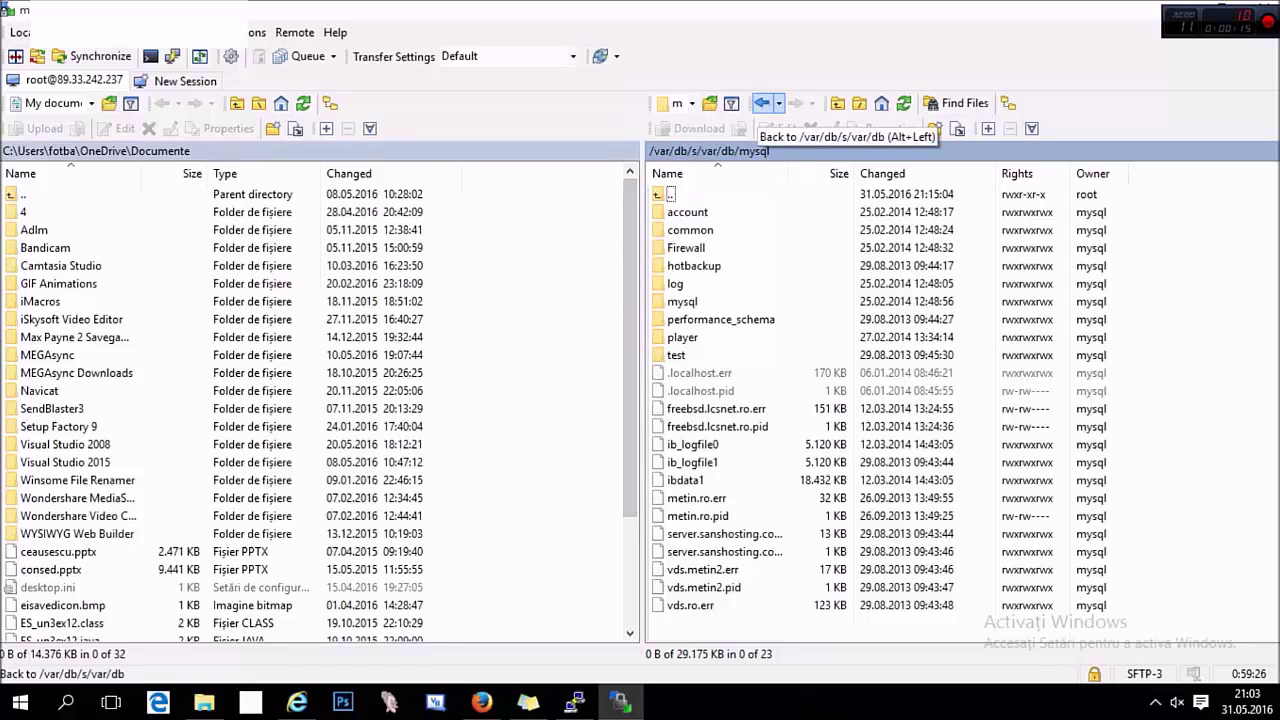
Step: Start a note line '-> Selectati' and select all 23 items in the mysql folder
click(528, 703)
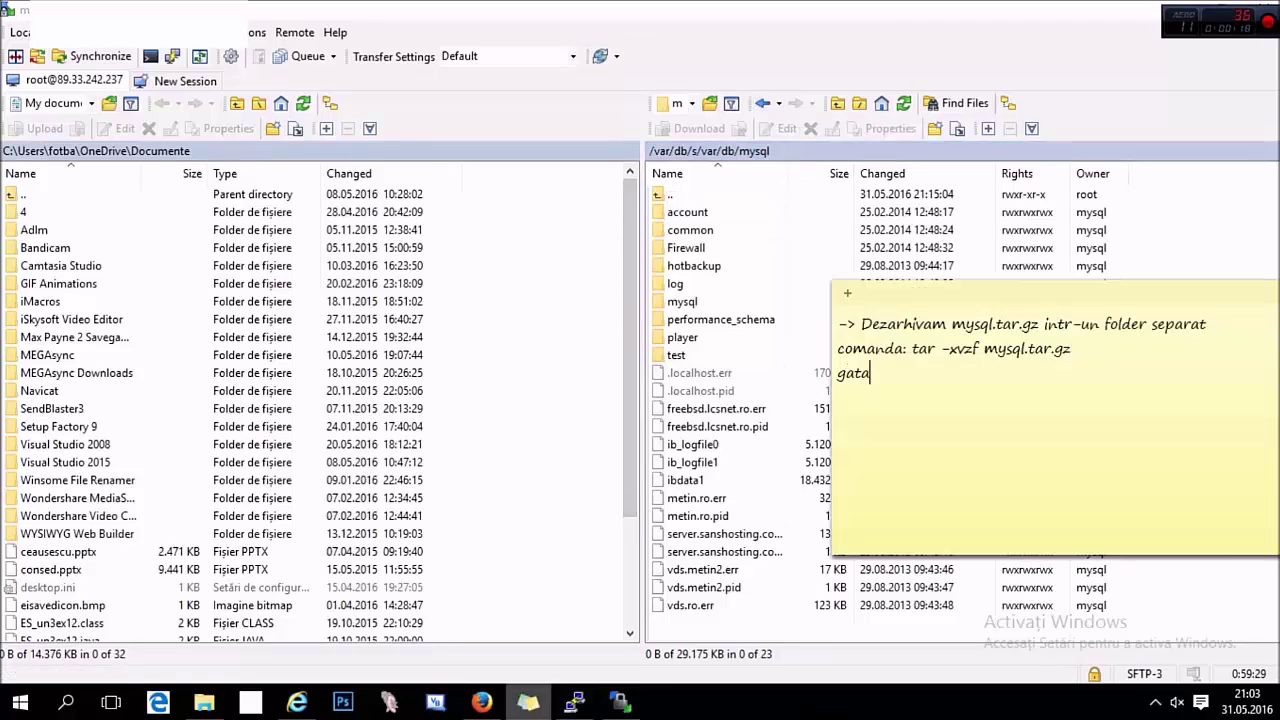
key(Return)
text(selectat)
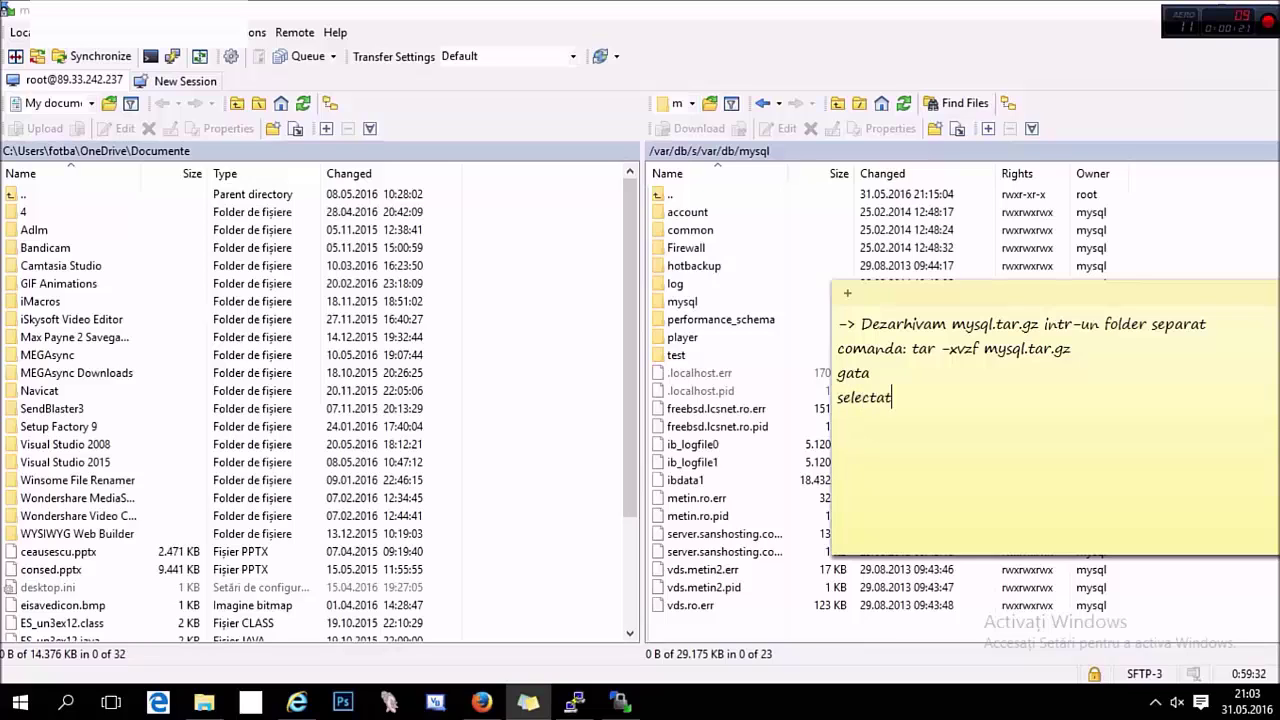
text(i)
key(BackSpace)
key(BackSpace)
key(BackSpace)
key(BackSpace)
key(ctrl+shift+Up)
key(ctrl+shift+Up)
key(ctrl+shift+Up)
key(ctrl+shift+Up)
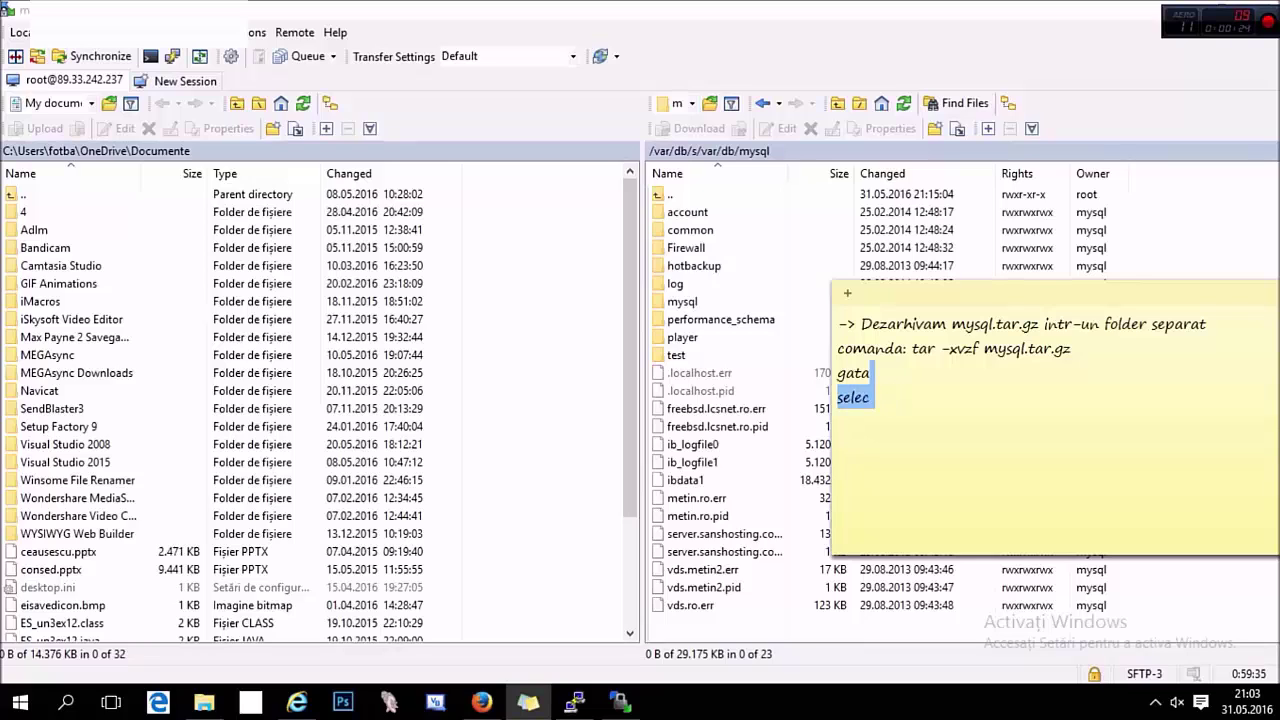
text(->  Selectati o)
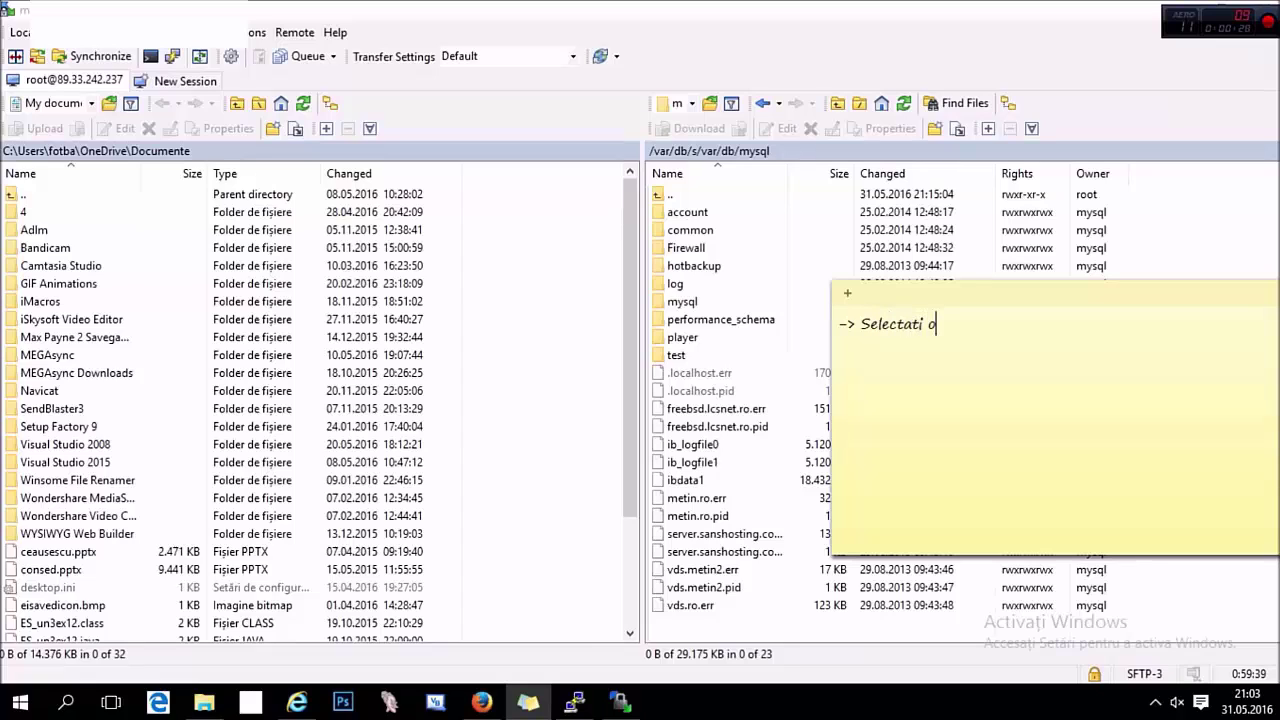
key(BackSpace)
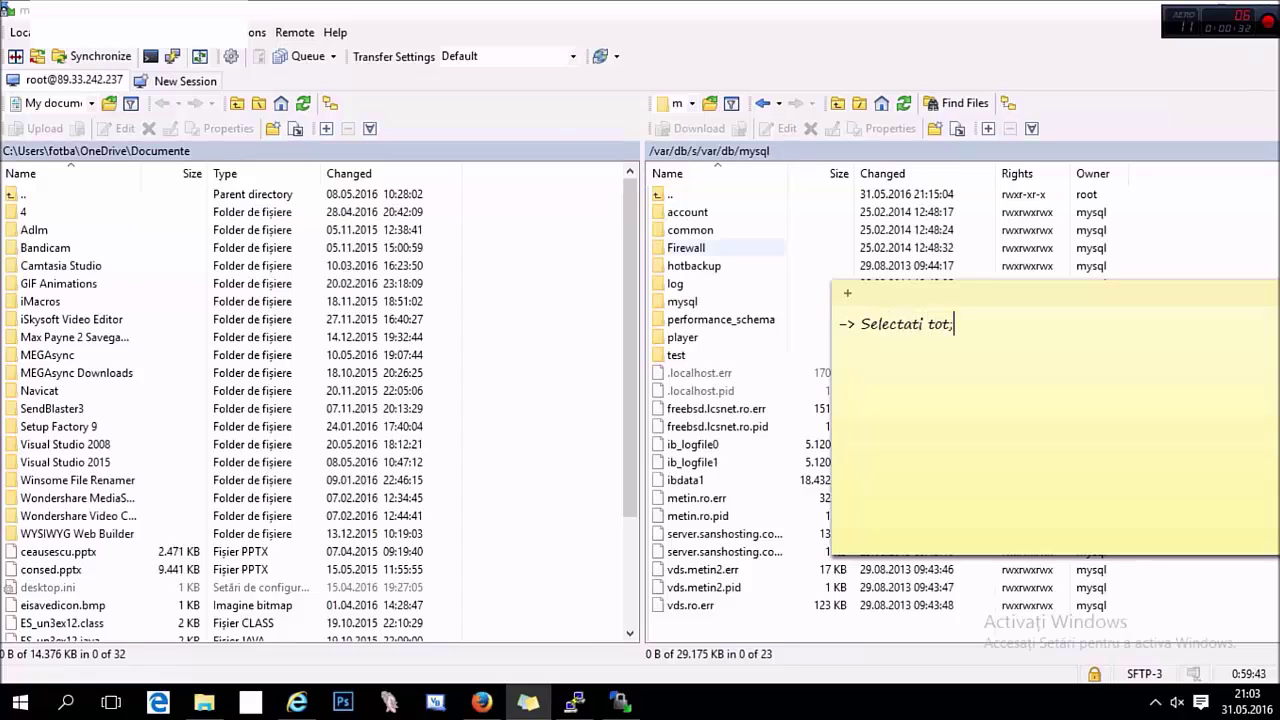
key(alt+Tab)
key(ctrl+a)
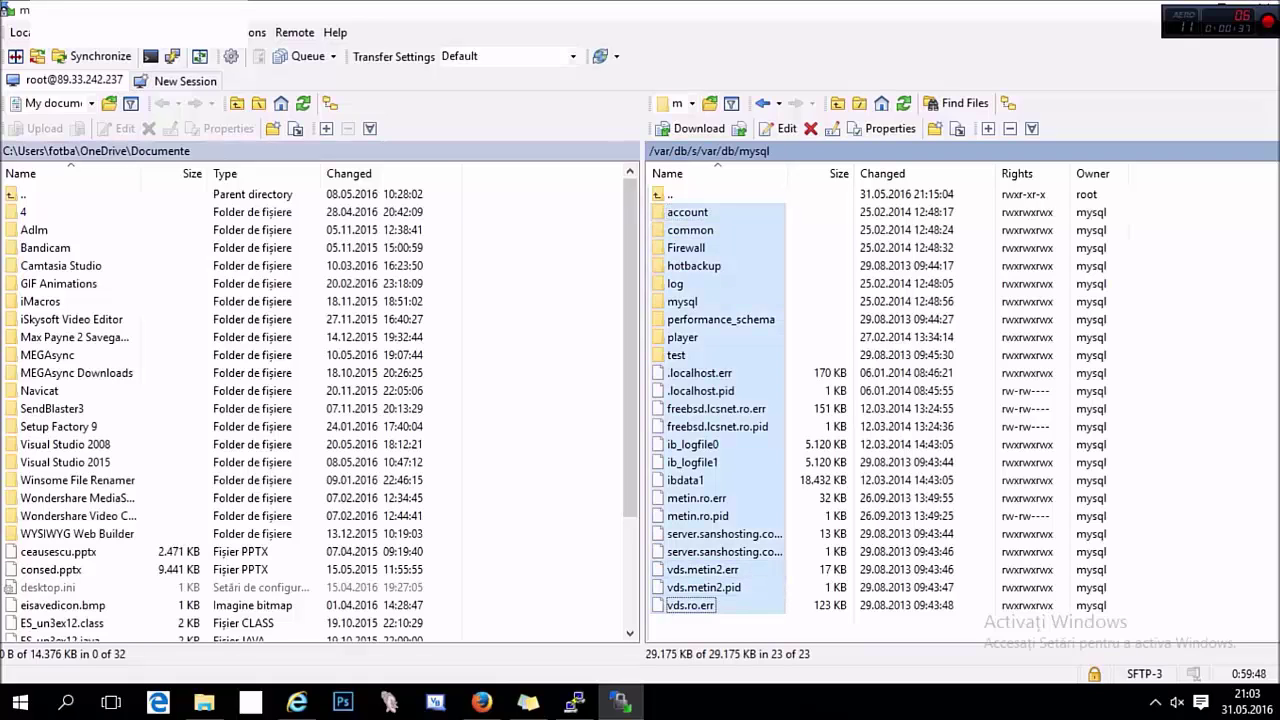
Step: Add the note line 'Mutatile in folderul mysql cel facut automat de Serve'
mouse_move(620, 703)
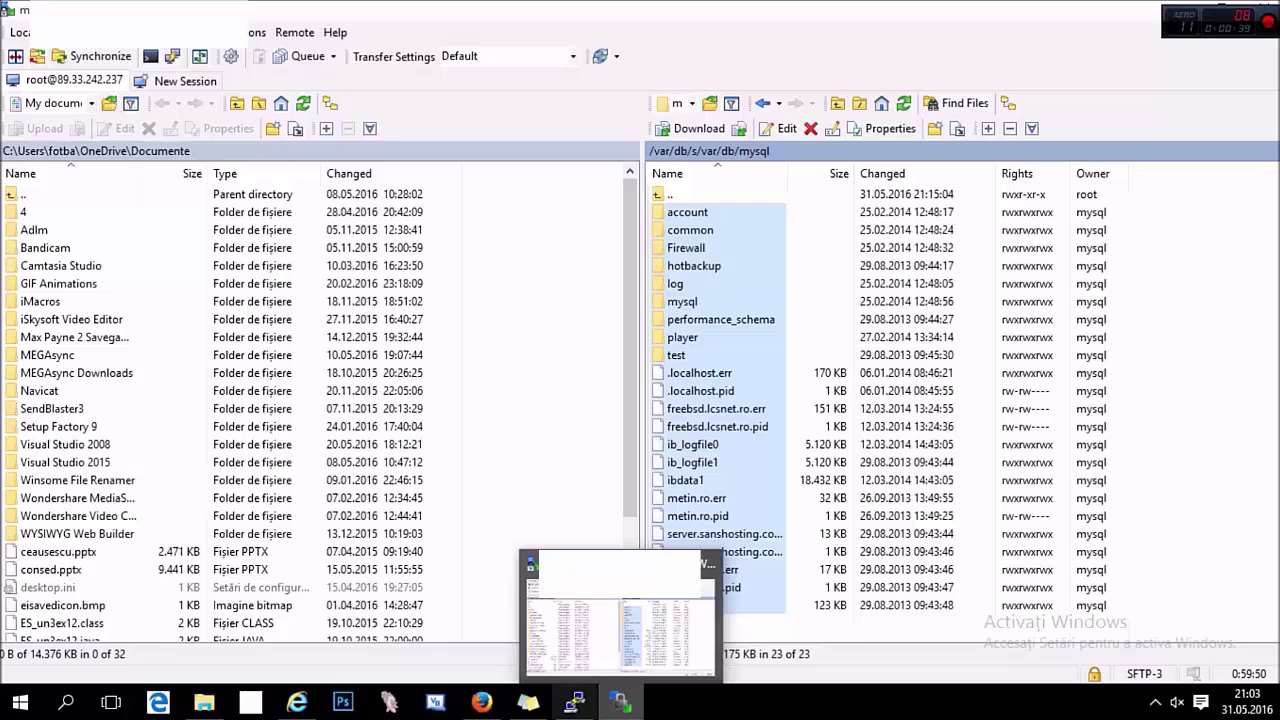
click(528, 703)
key(Return)
text(M)
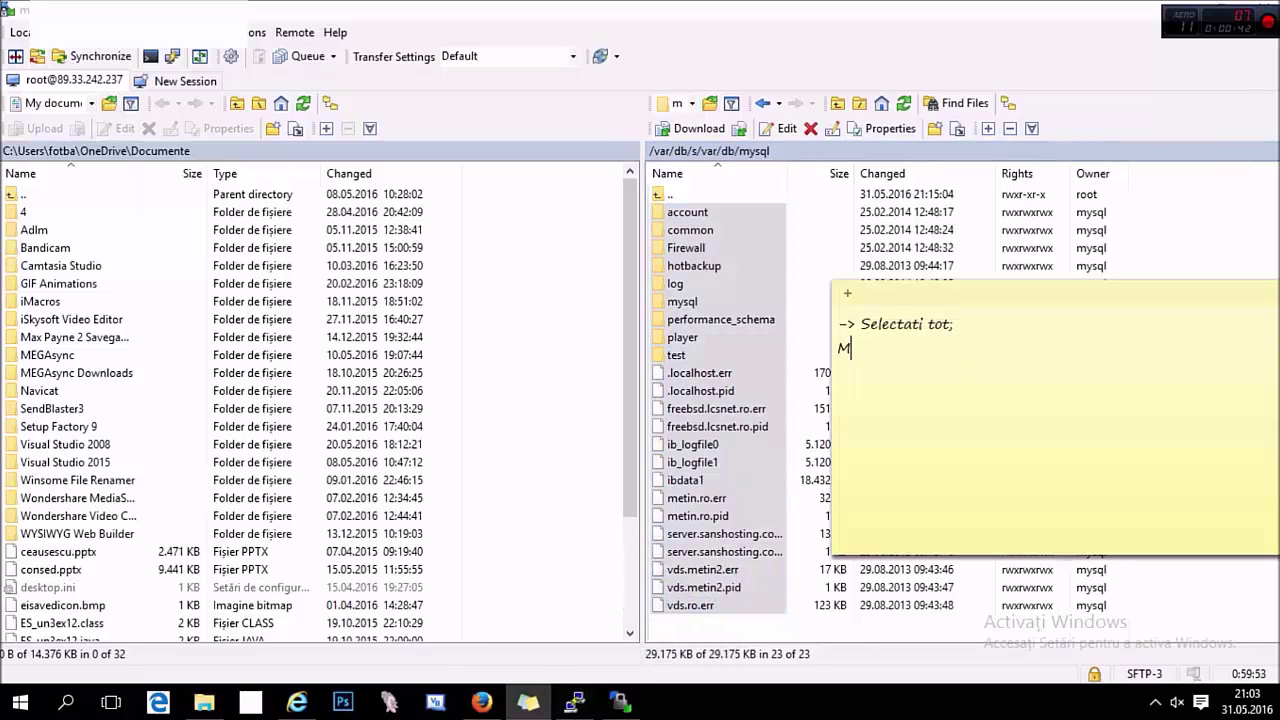
text(> Mutatile in m)
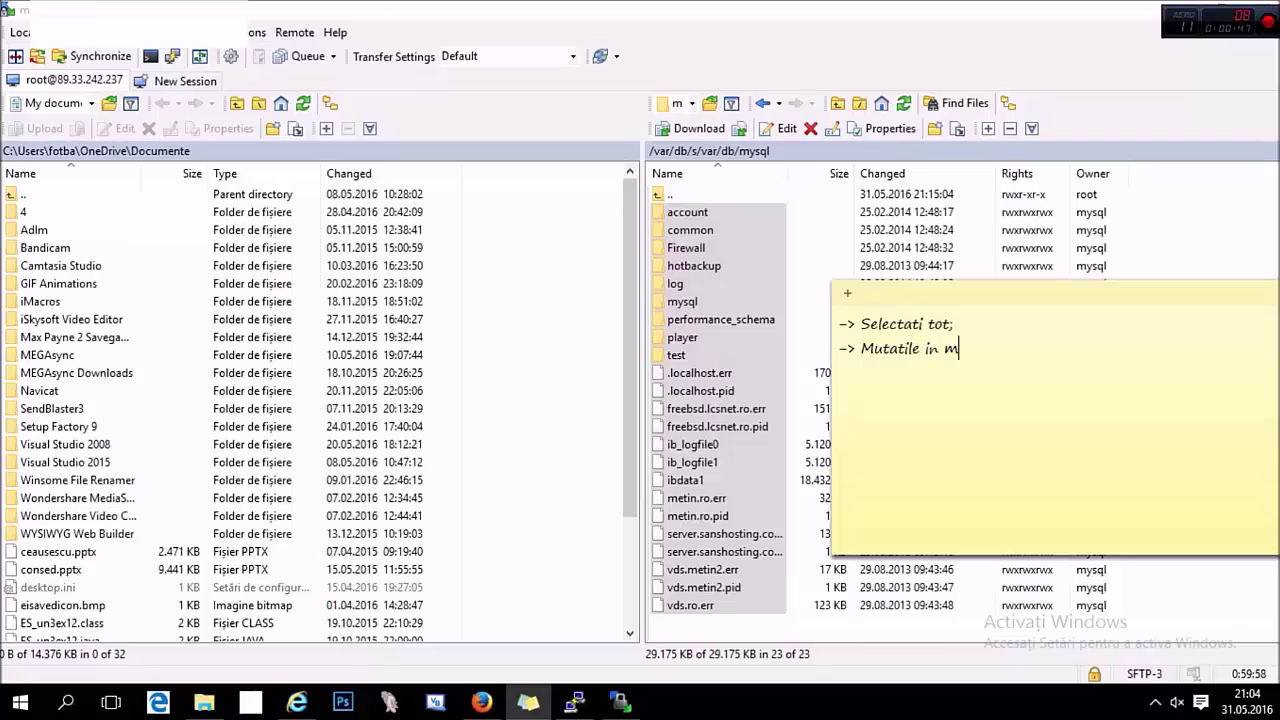
key(BackSpace)
text(folderul mys)
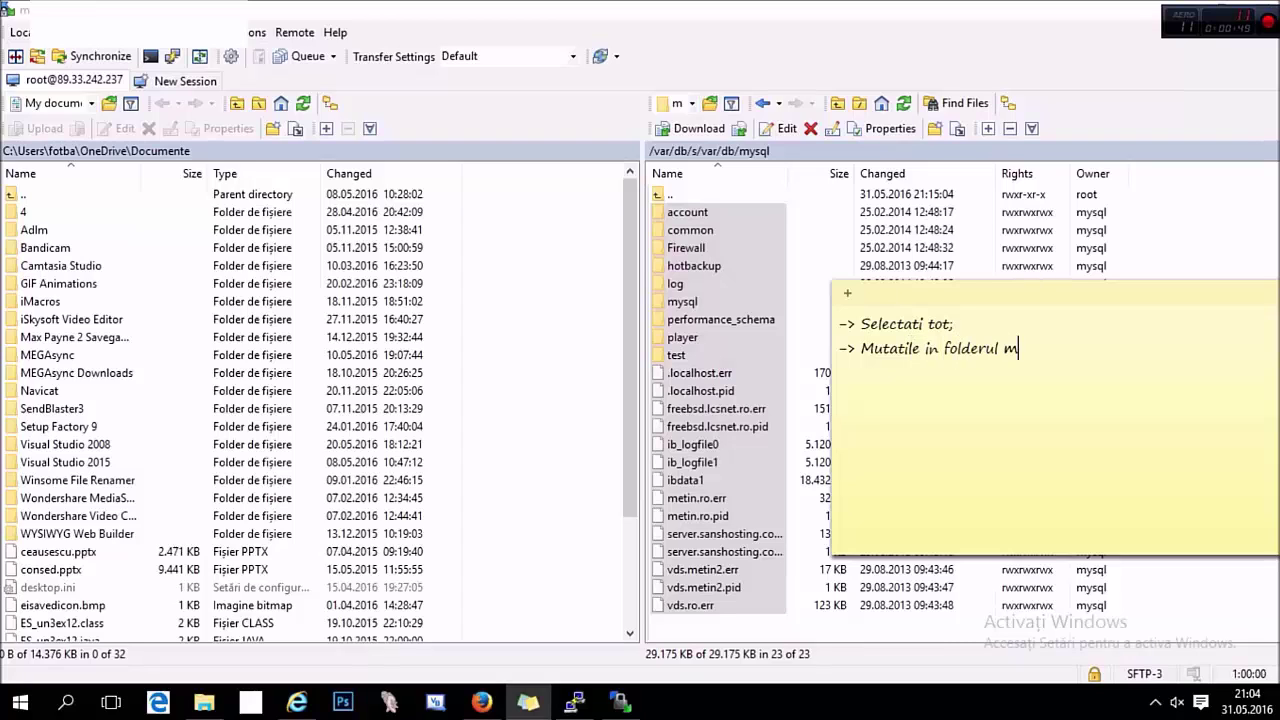
text(ql)
click(922, 152)
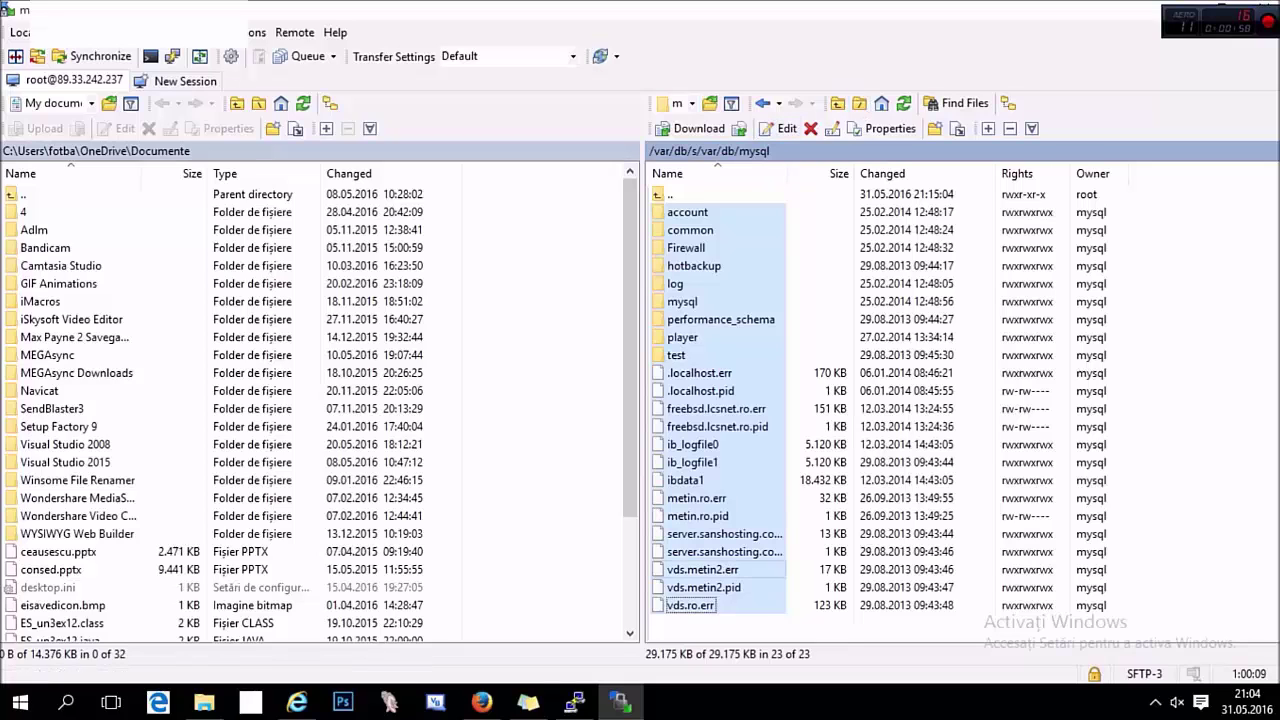
key(alt+Tab)
text(c)
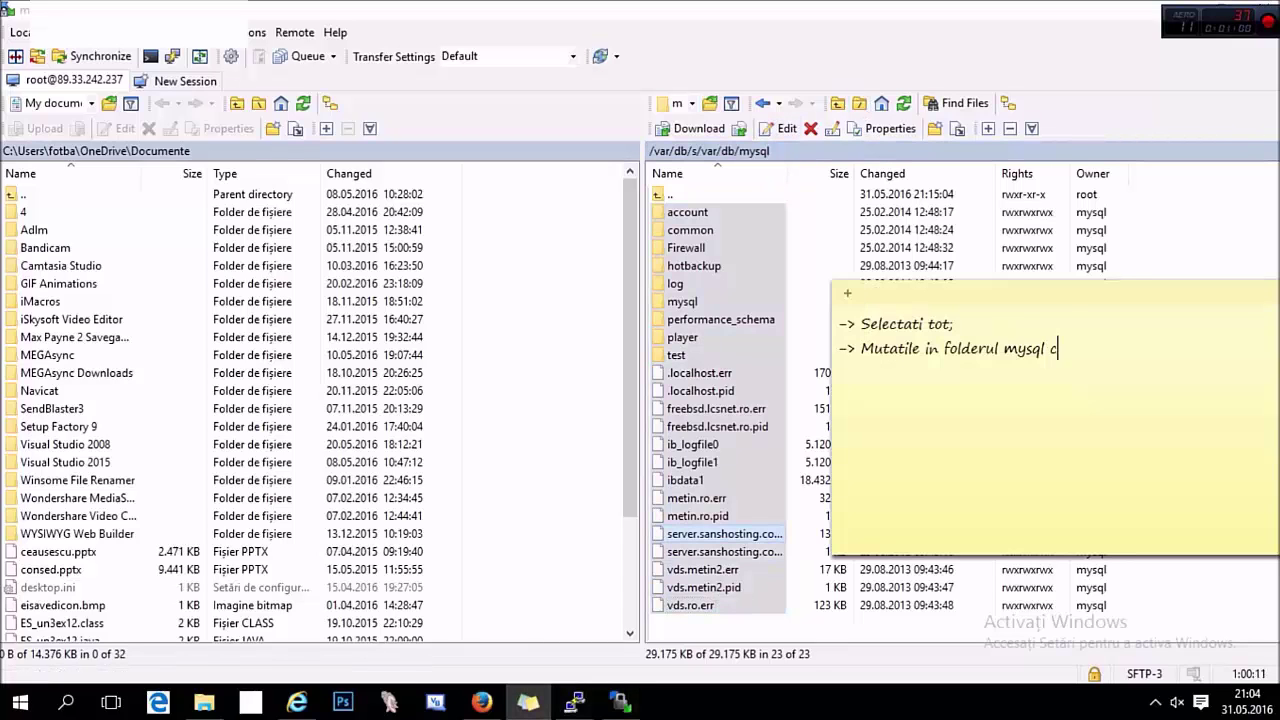
text(el facut automat de )
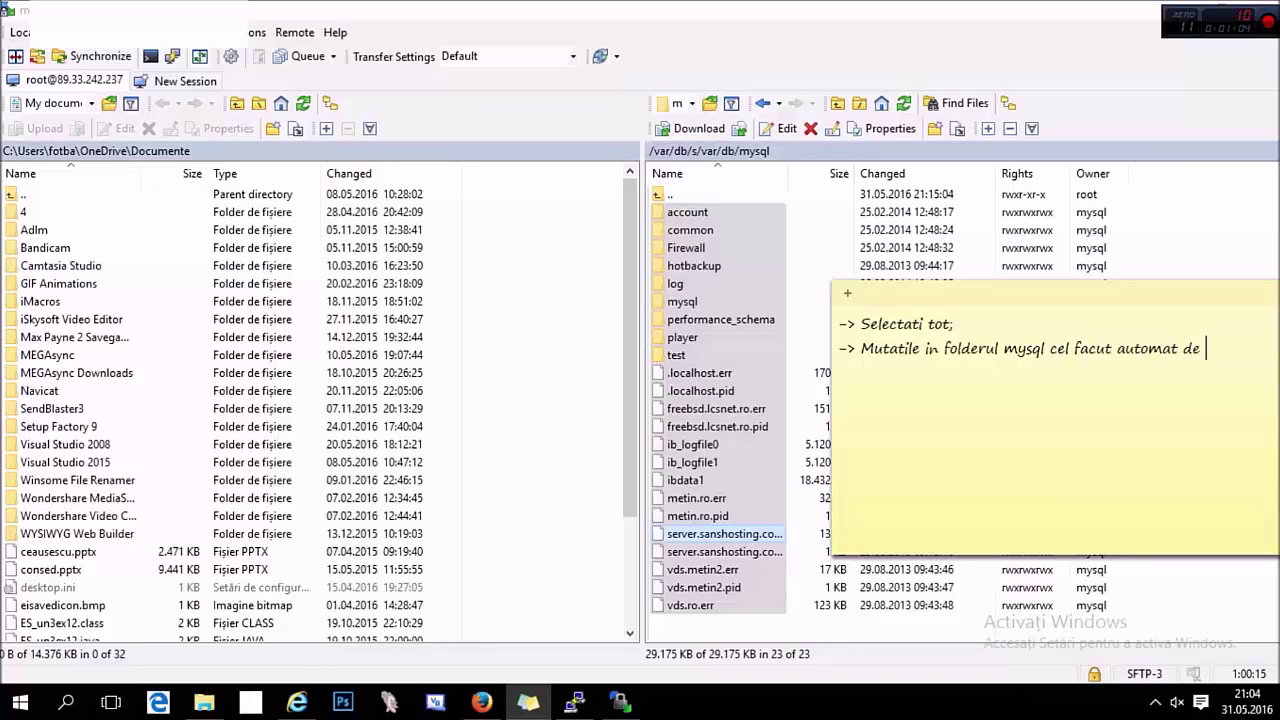
text(Serve)
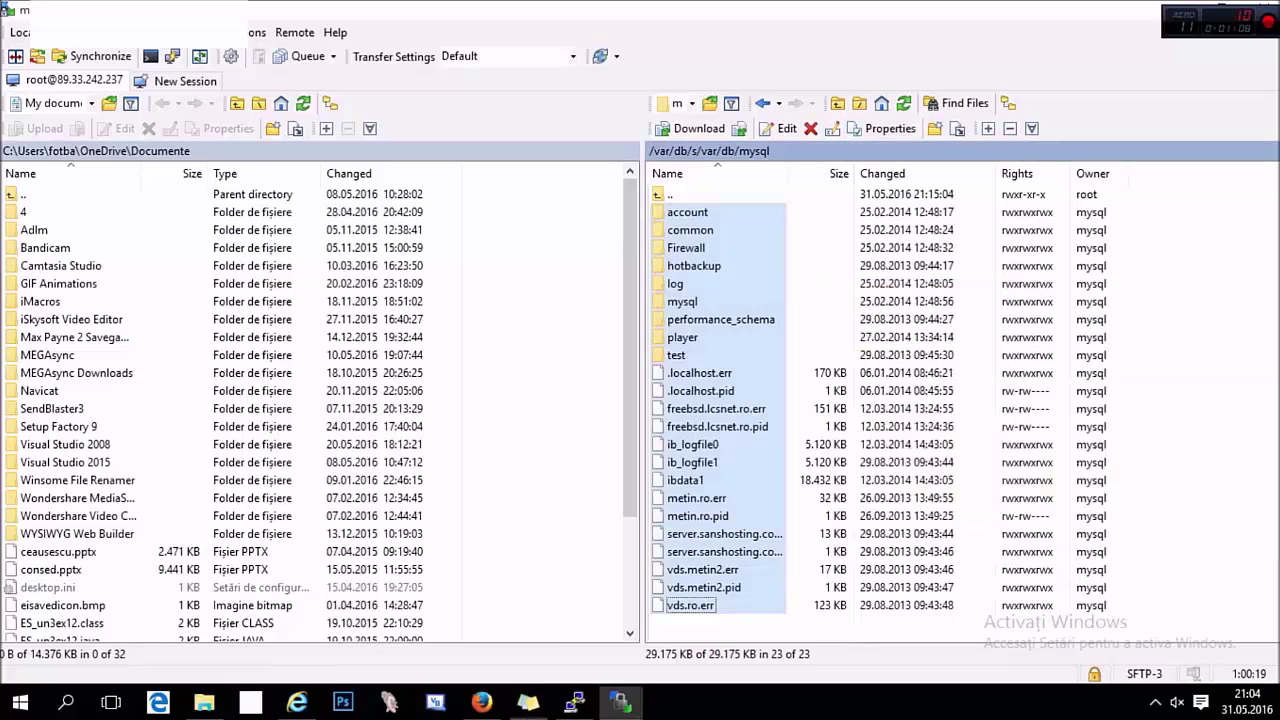
key(alt+Tab)
Step: Go back to /var/db, reopen s/var/db/mysql, select all 23 items and choose Move To
click(762, 103)
click(762, 103)
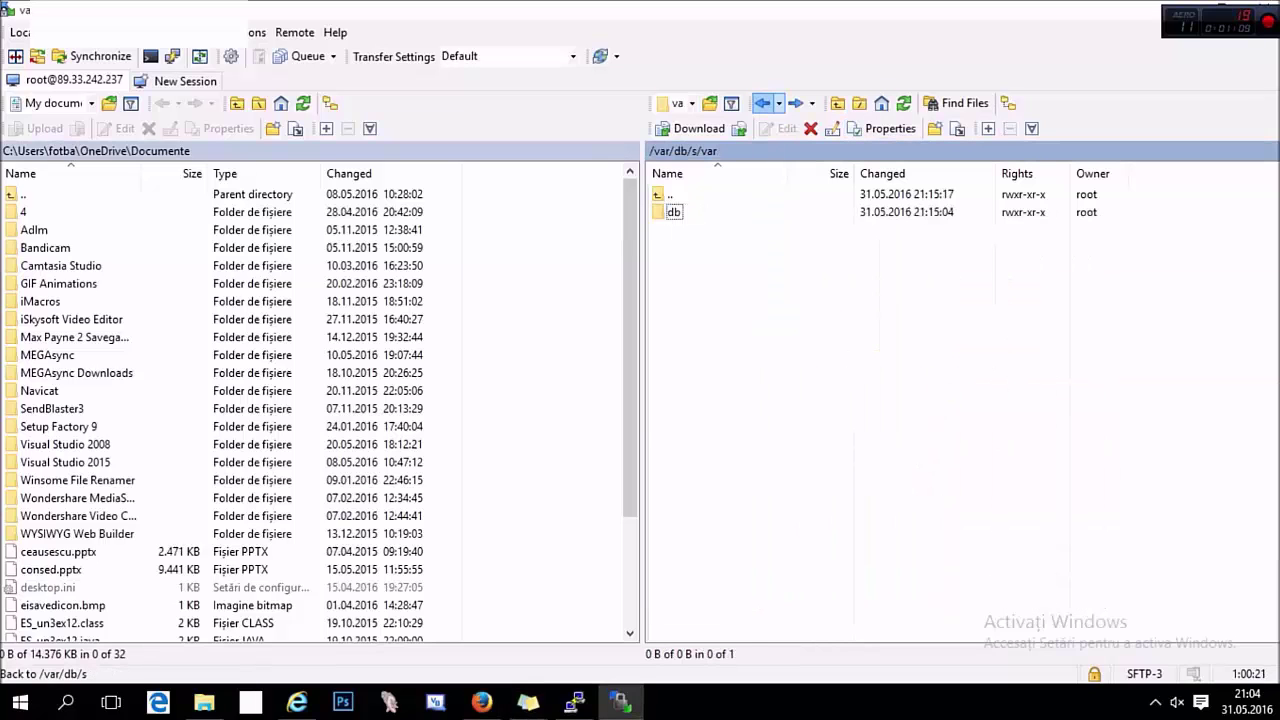
click(762, 103)
click(762, 103)
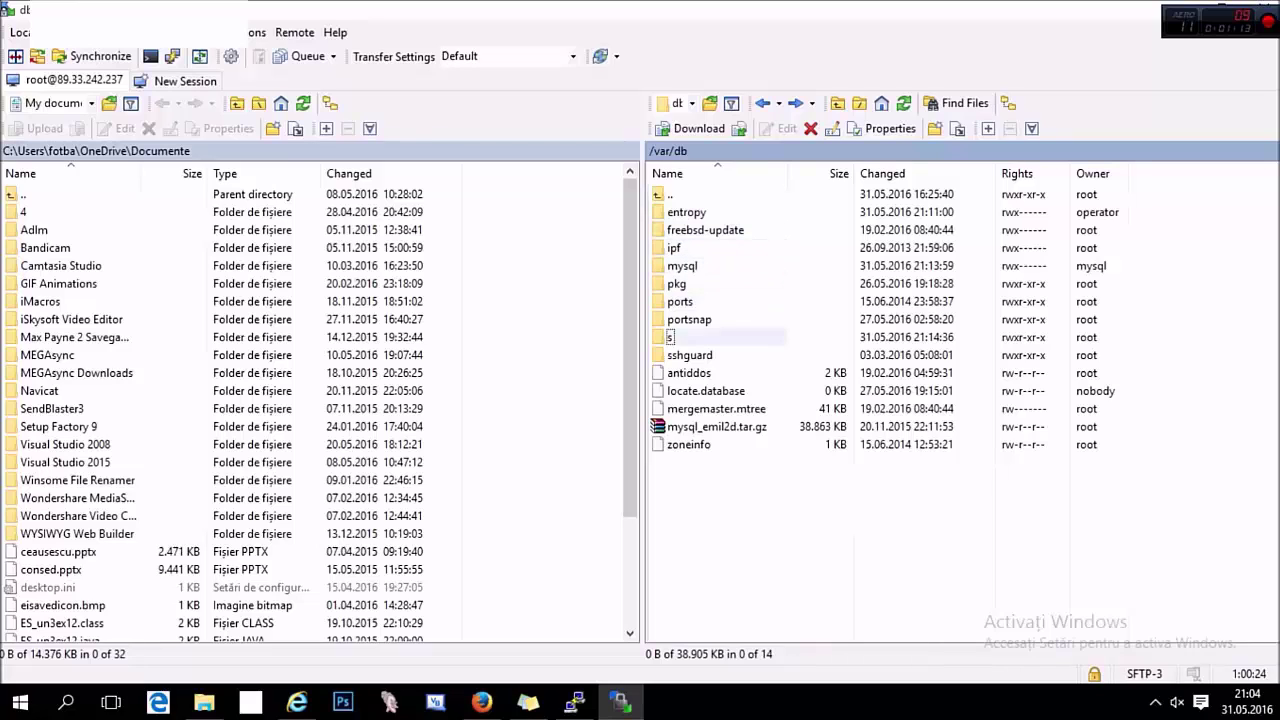
double_click(700, 337)
double_click(675, 212)
double_click(675, 212)
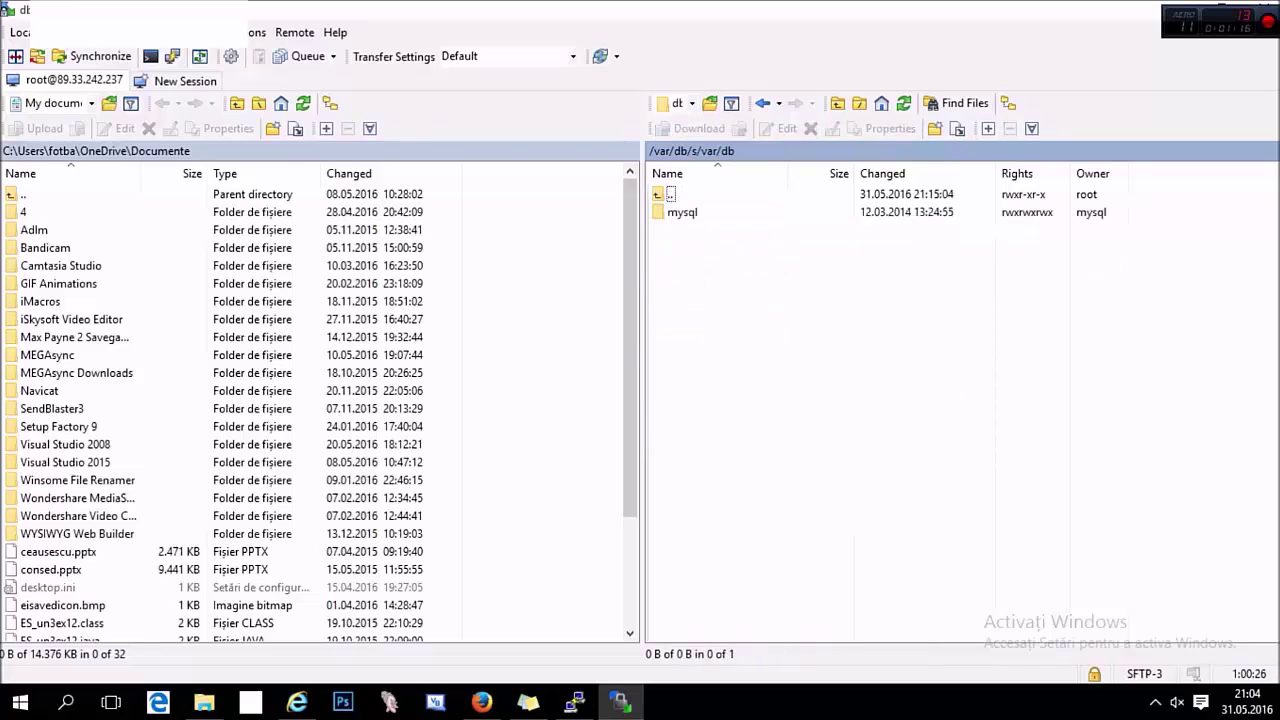
double_click(675, 212)
click(688, 212)
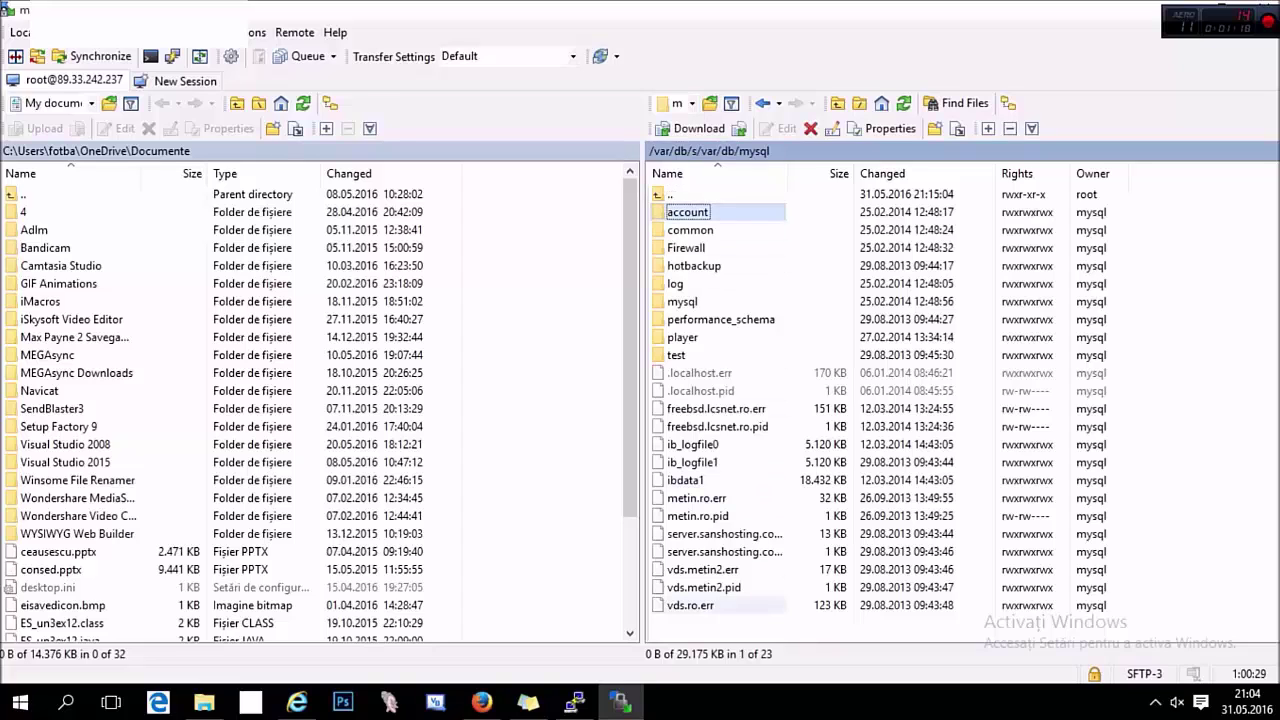
shift+click(690, 605)
right_click(723, 244)
click(778, 380)
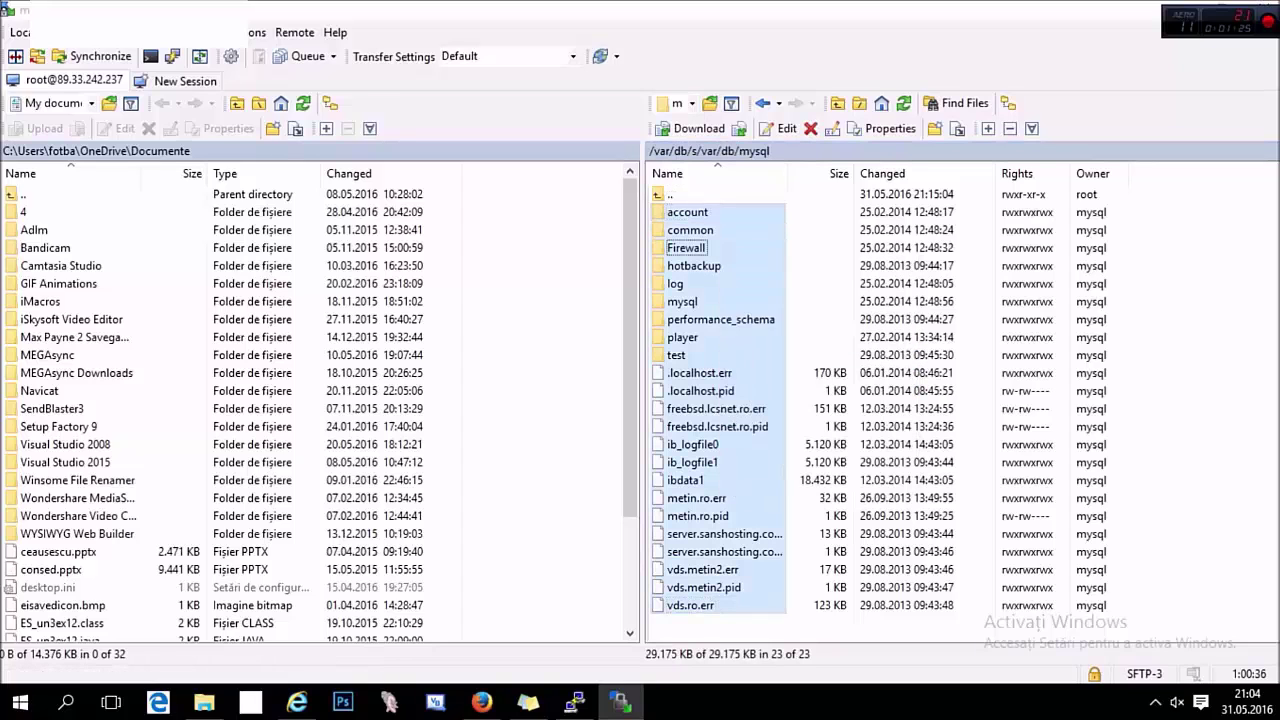
Step: Change the Move target path to /var/db/mysql/*.*, removing the s/var/db/ part
click(623, 344)
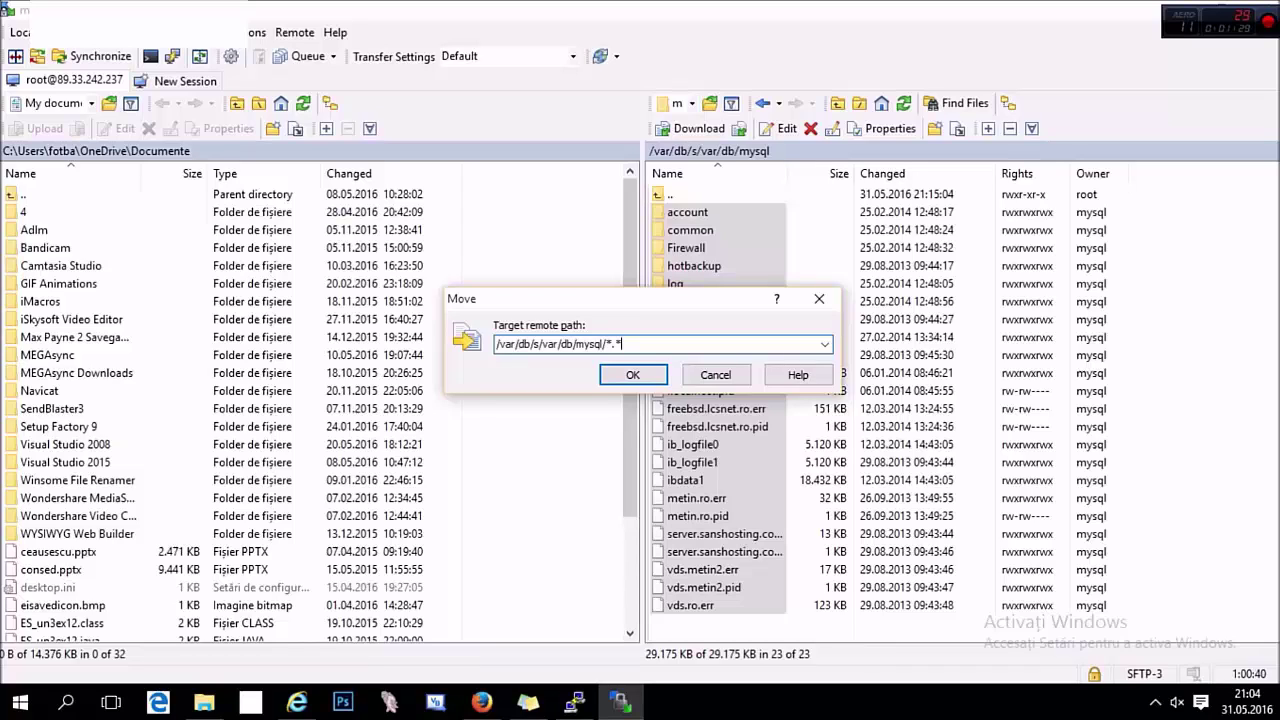
drag(532, 344, 598, 344)
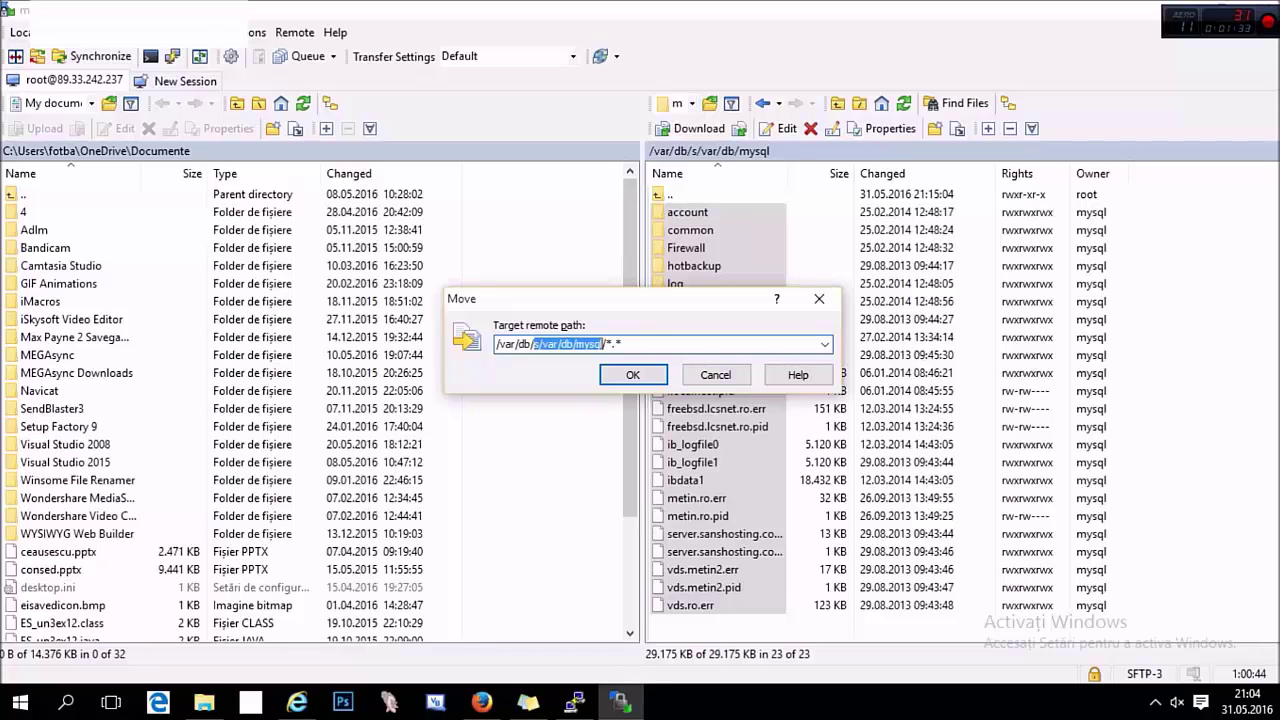
text(mysql)
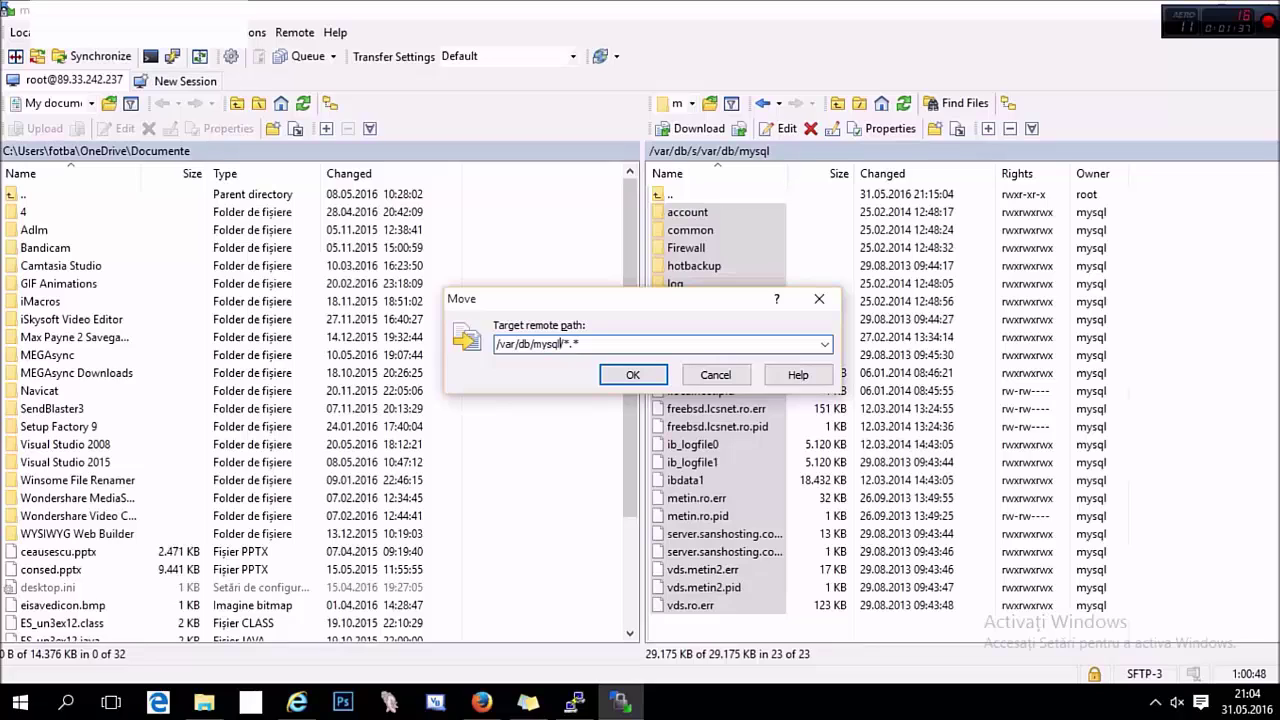
drag(578, 344, 496, 344)
key(ctrl+c)
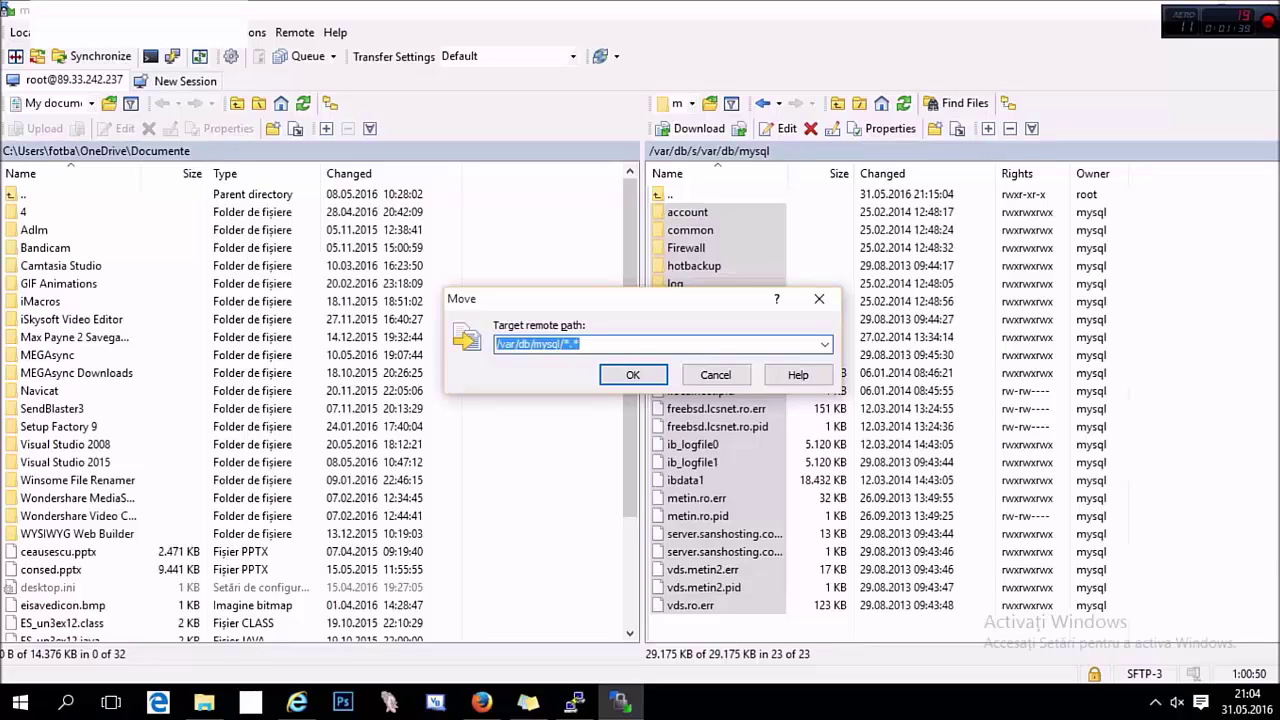
Step: Record the destination as 'locatie:' plus the path in the note and confirm the move
click(528, 702)
text(locatie:)
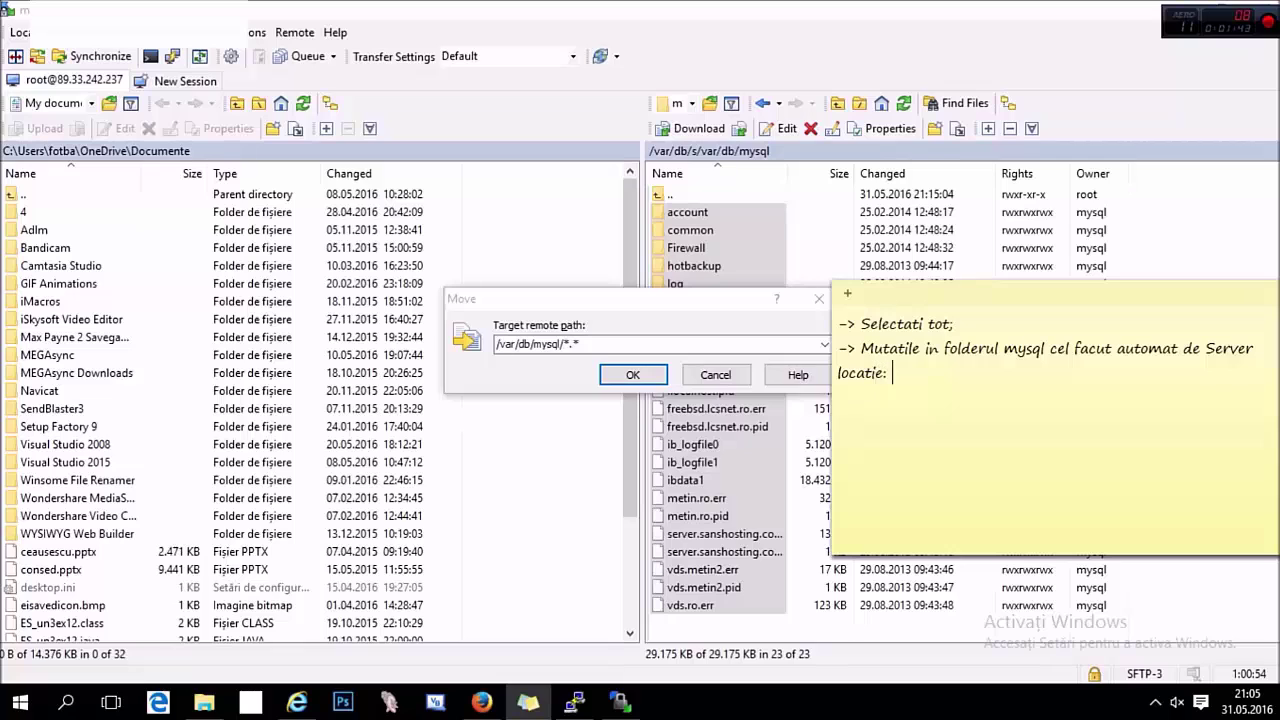
key(ctrl+v)
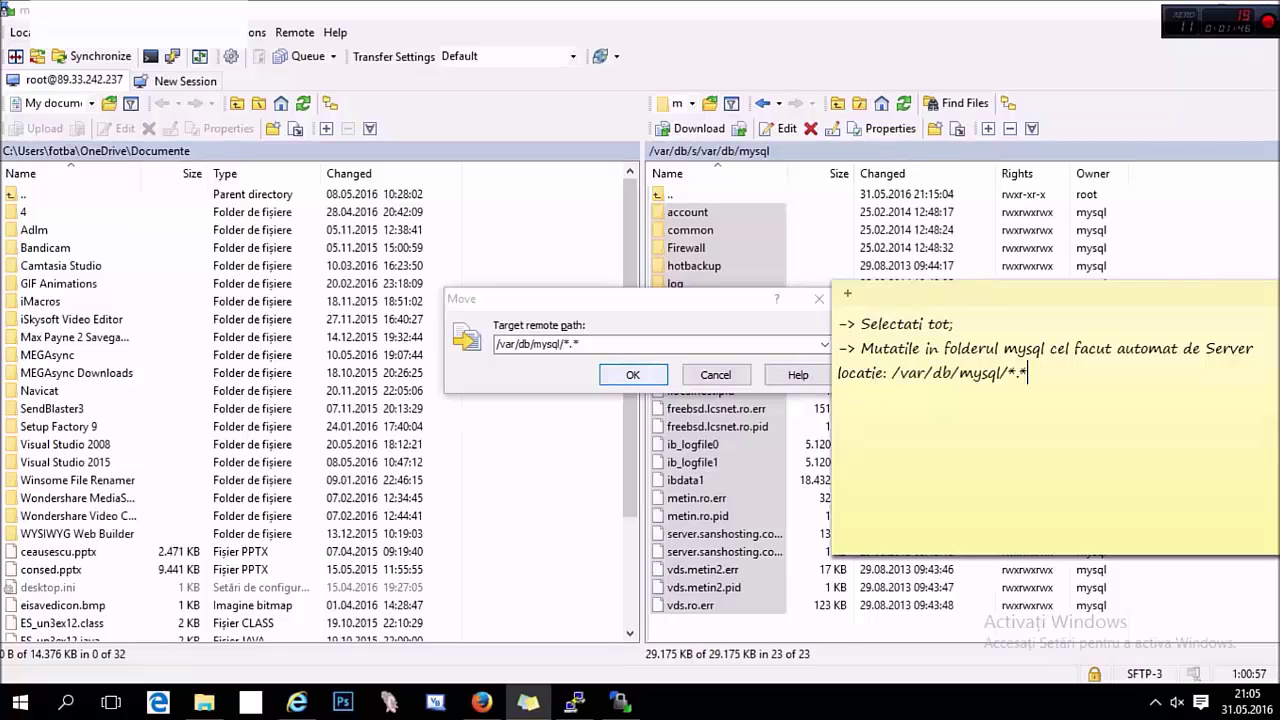
click(633, 375)
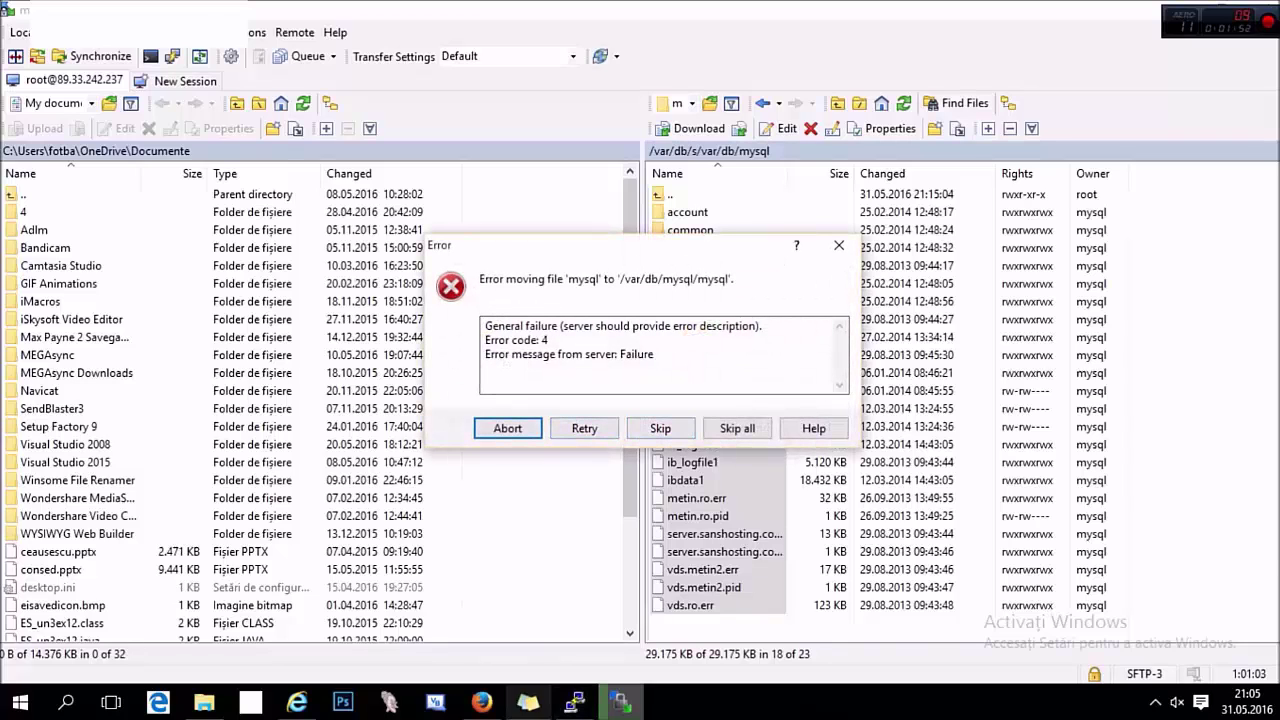
Step: Note 'SKIP ALL' and 'Nu vrem sa le rescriem', then choose Skip all in the error dialog
click(528, 703)
text(SKIP)
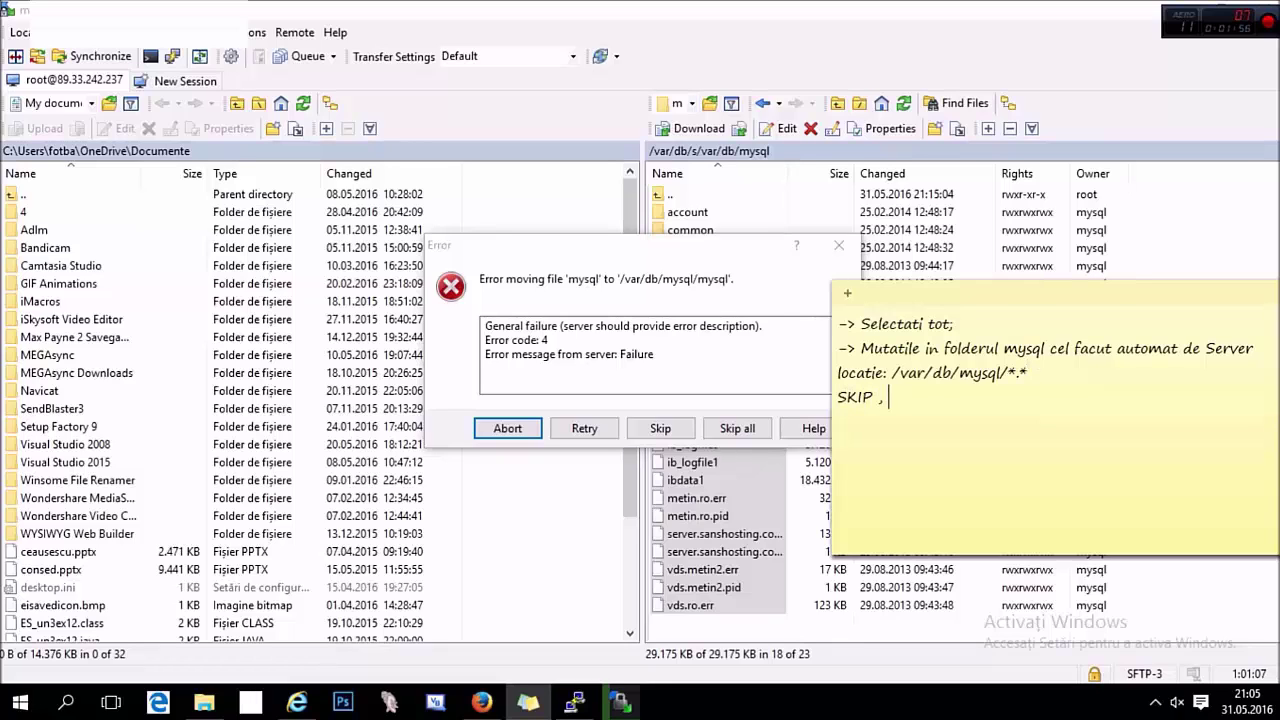
text( ,all)
key(BackSpace)
key(BackSpace)
key(BackSpace)
text(al)
key(BackSpace)
key(BackSpace)
text(ALL)
key(Return)
text(Nu vrem )
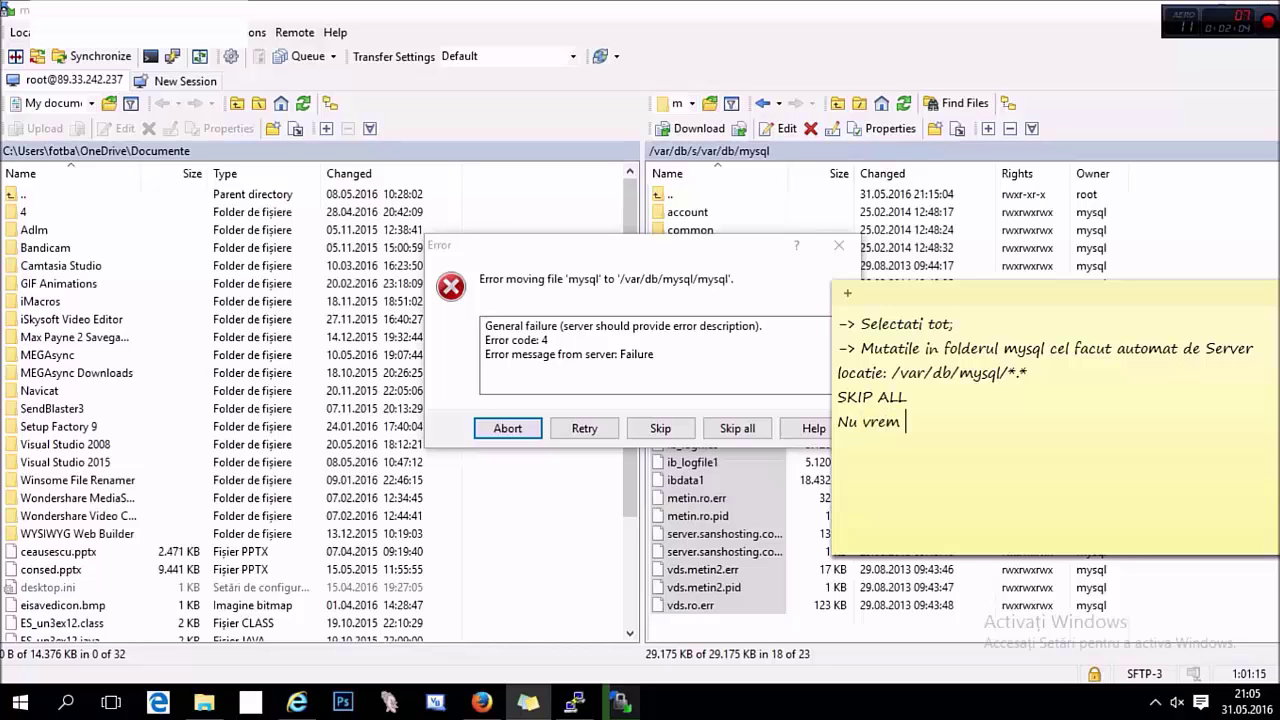
text(sa ov)
key(BackSpace)
key(BackSpace)
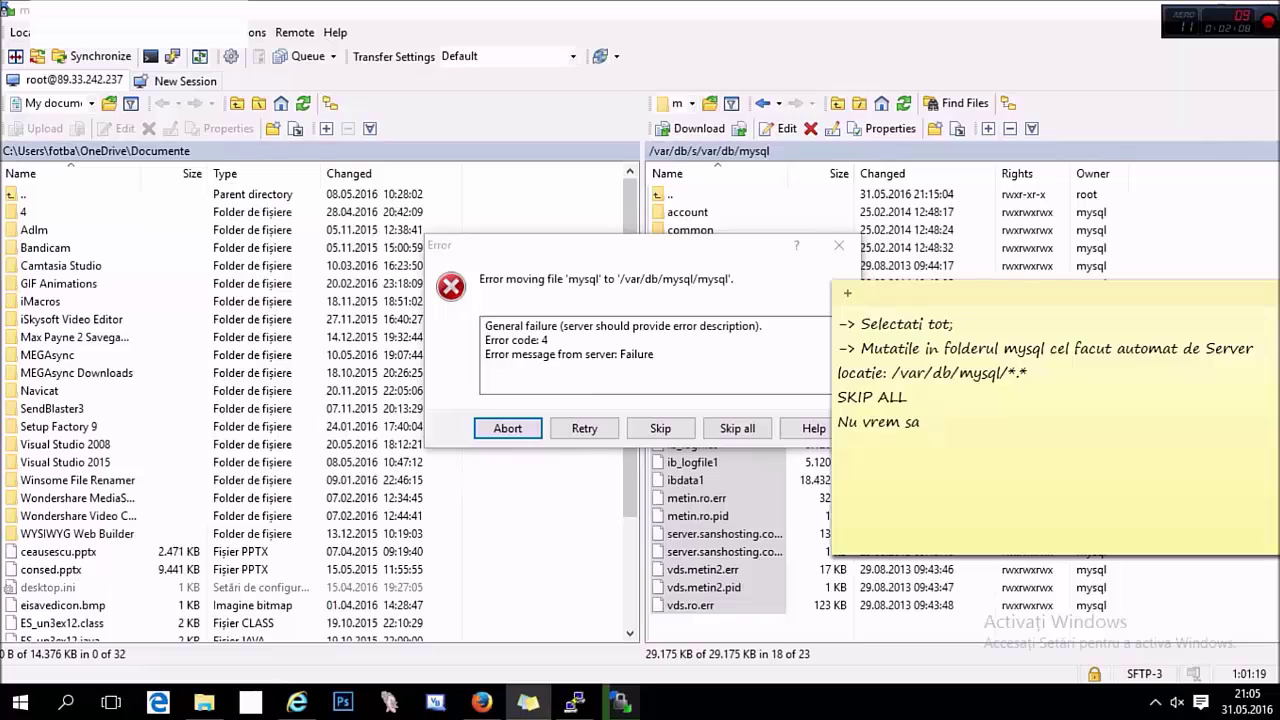
text(le rescriem)
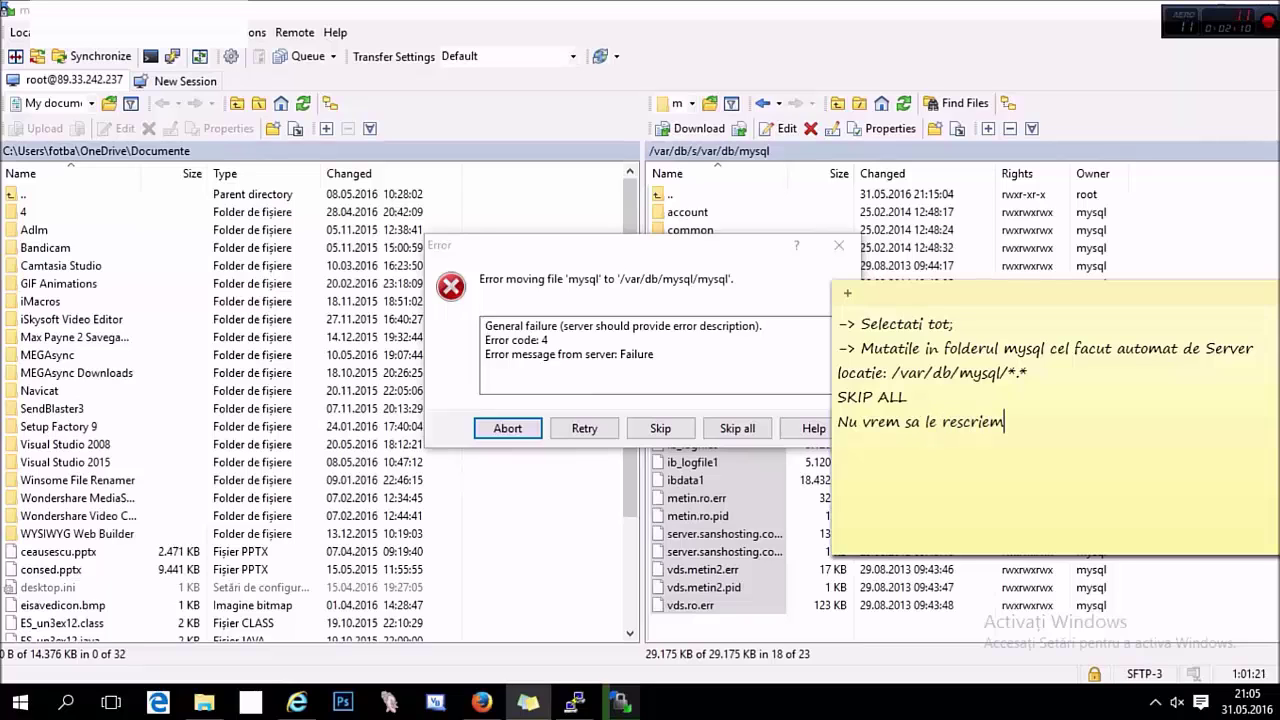
click(700, 378)
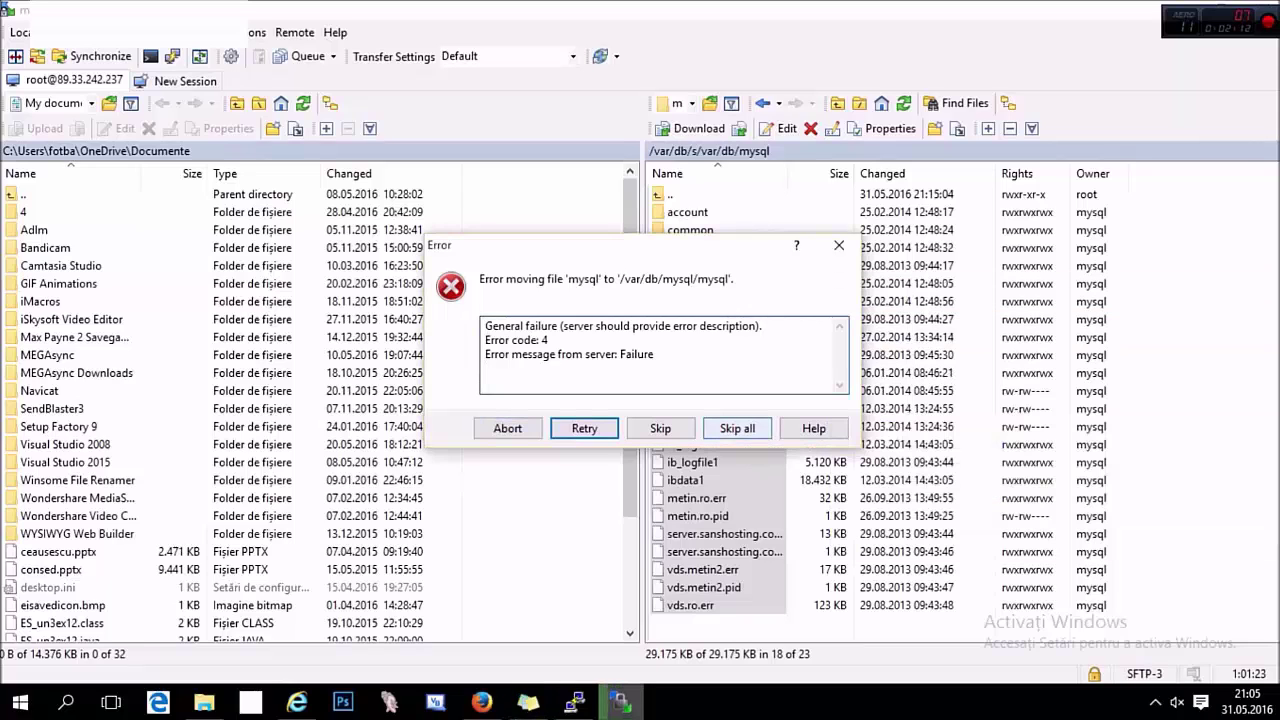
click(737, 428)
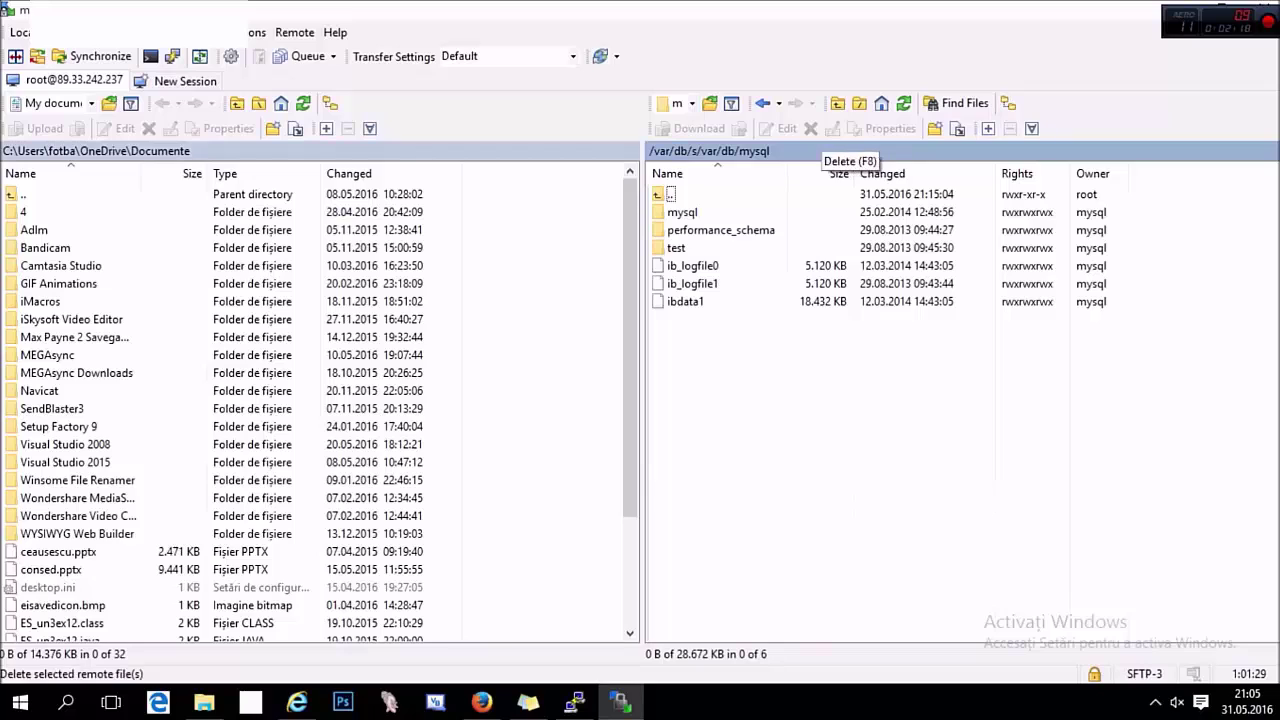
Step: Return to /var/db and add the note line '-> Stergem folderul nefolositor 'S' rm -rf s'
double_click(720, 194)
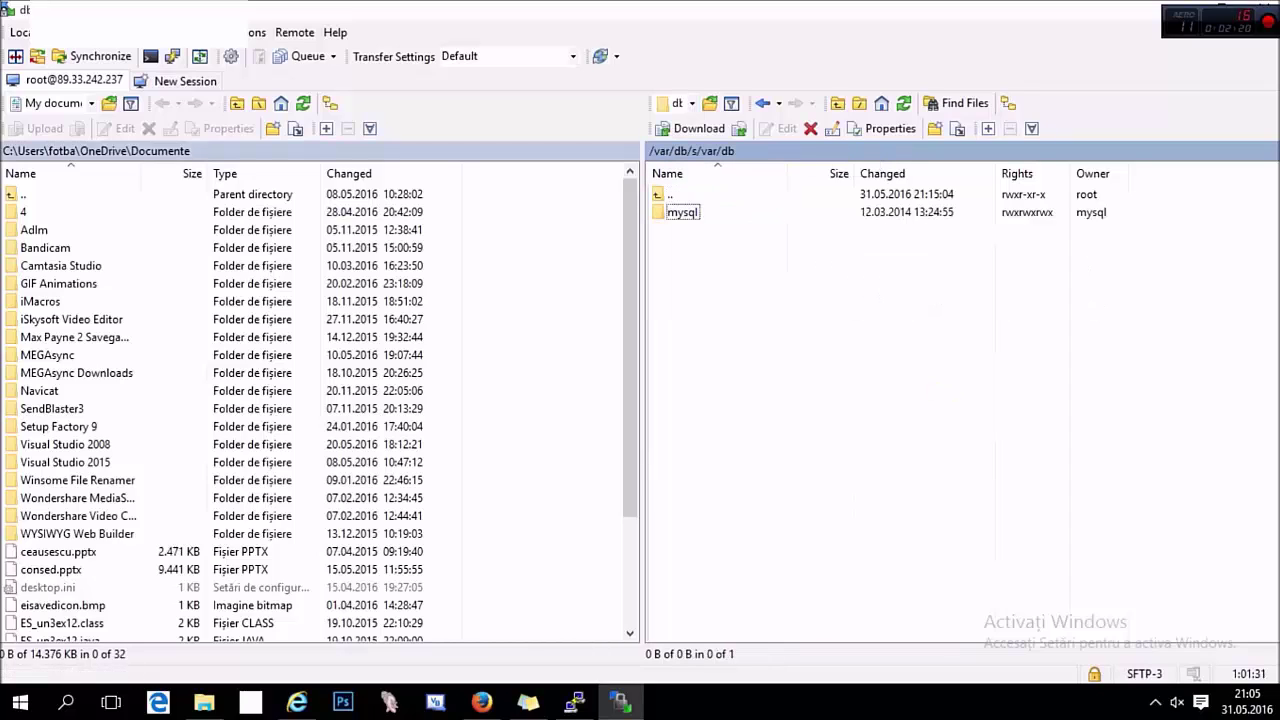
key(BackSpace)
key(BackSpace)
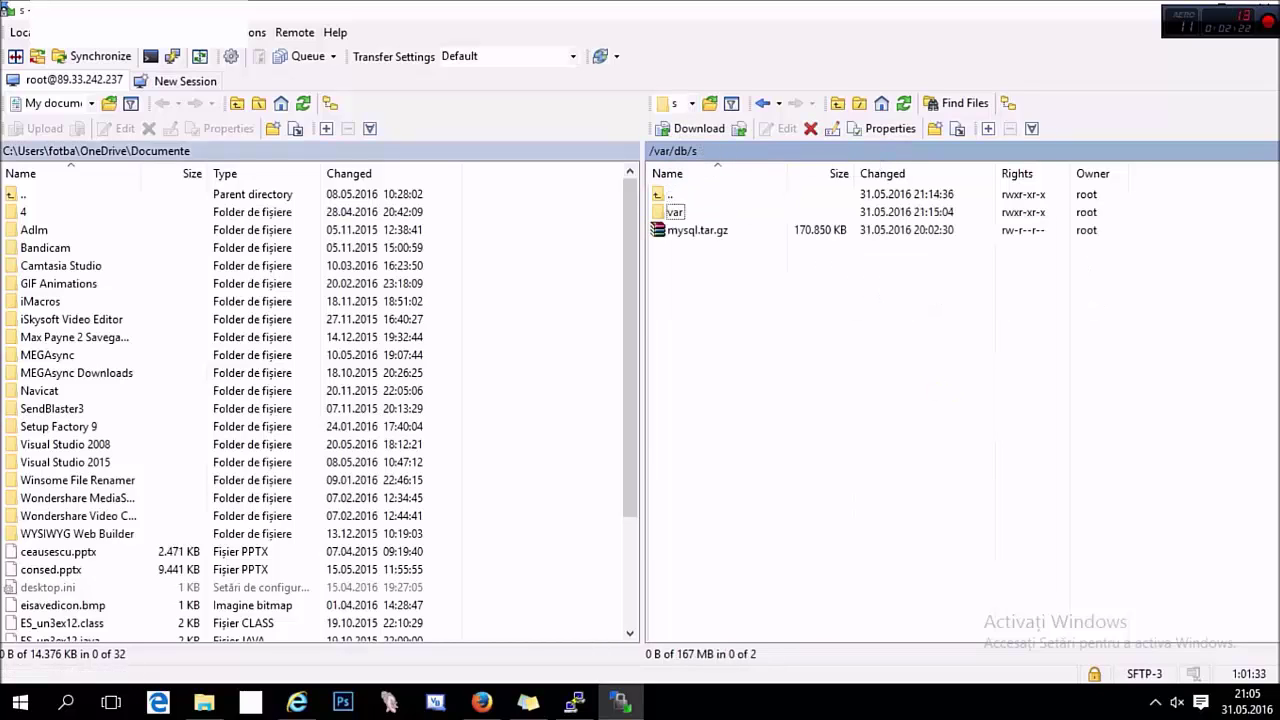
key(BackSpace)
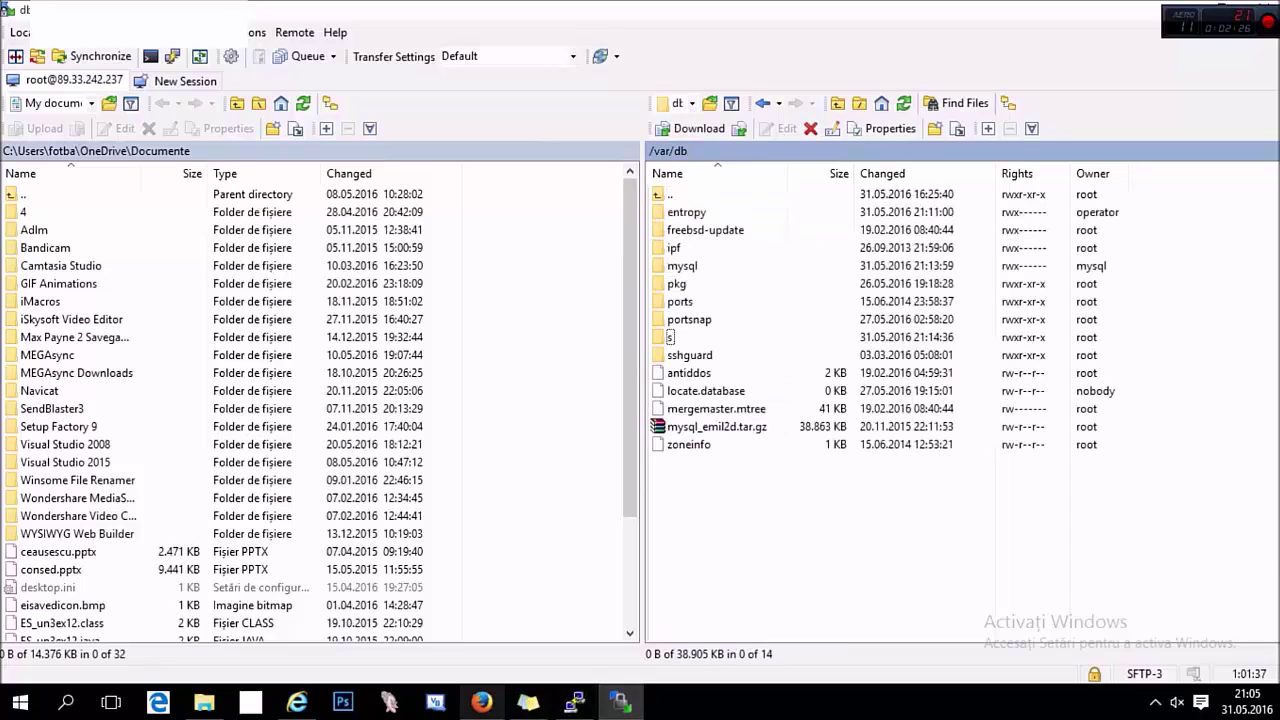
click(528, 702)
key(Return)
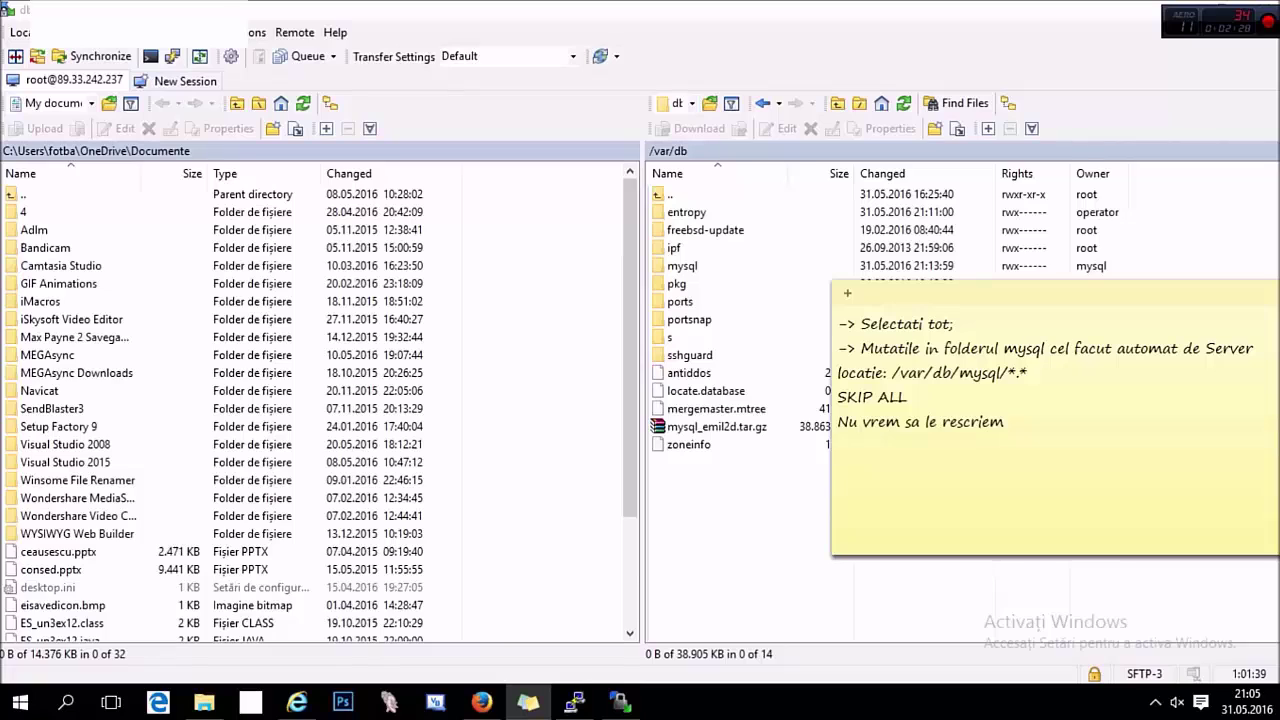
text(-> Stergem fol)
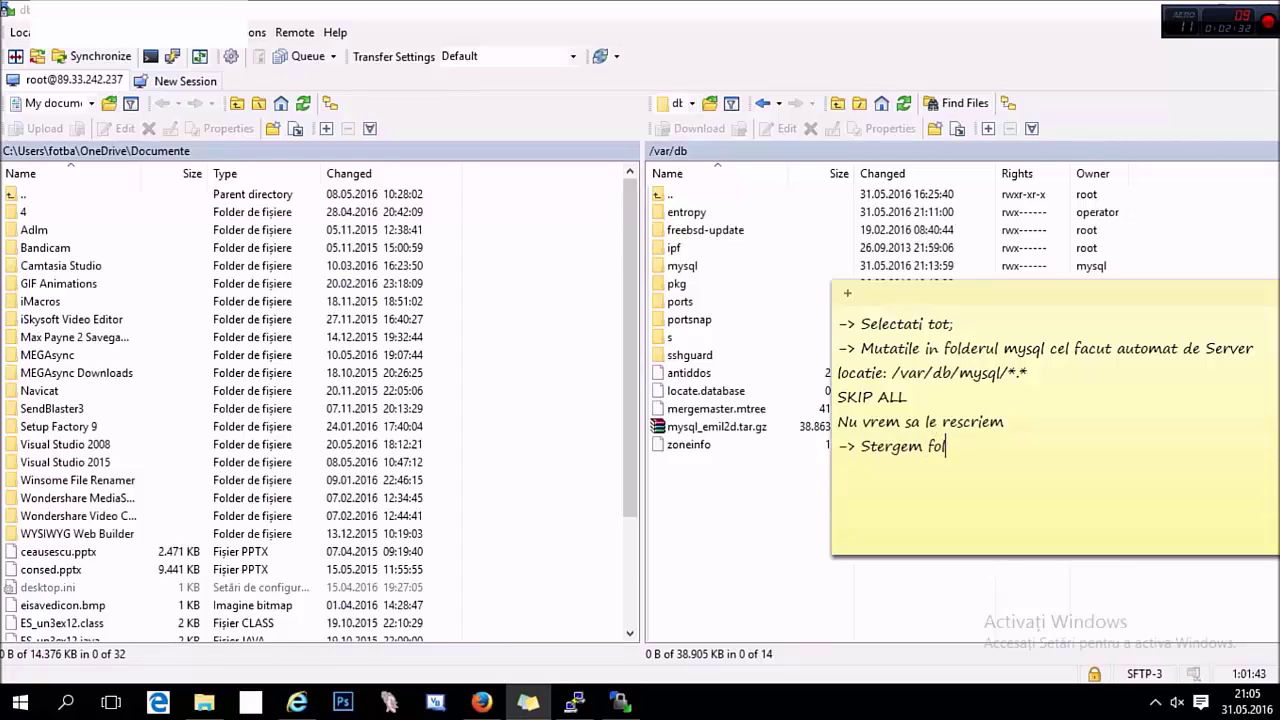
text(derul )
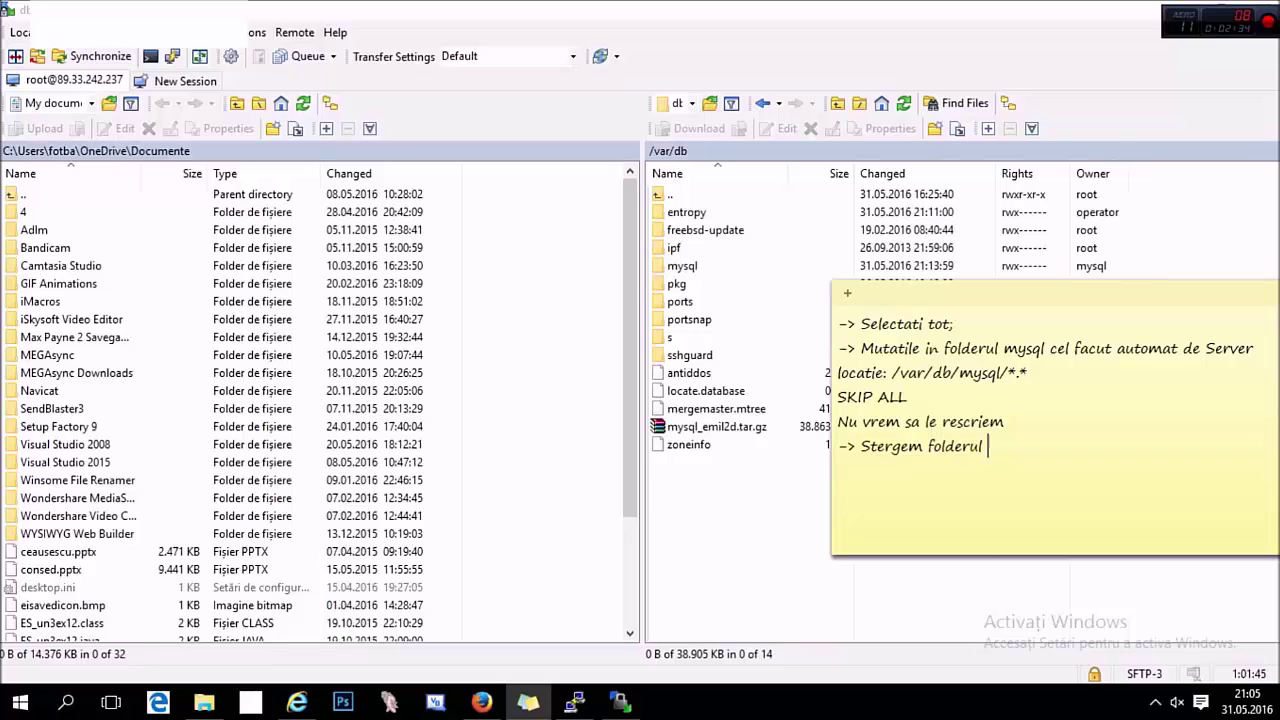
text(nefolositor 'S' )
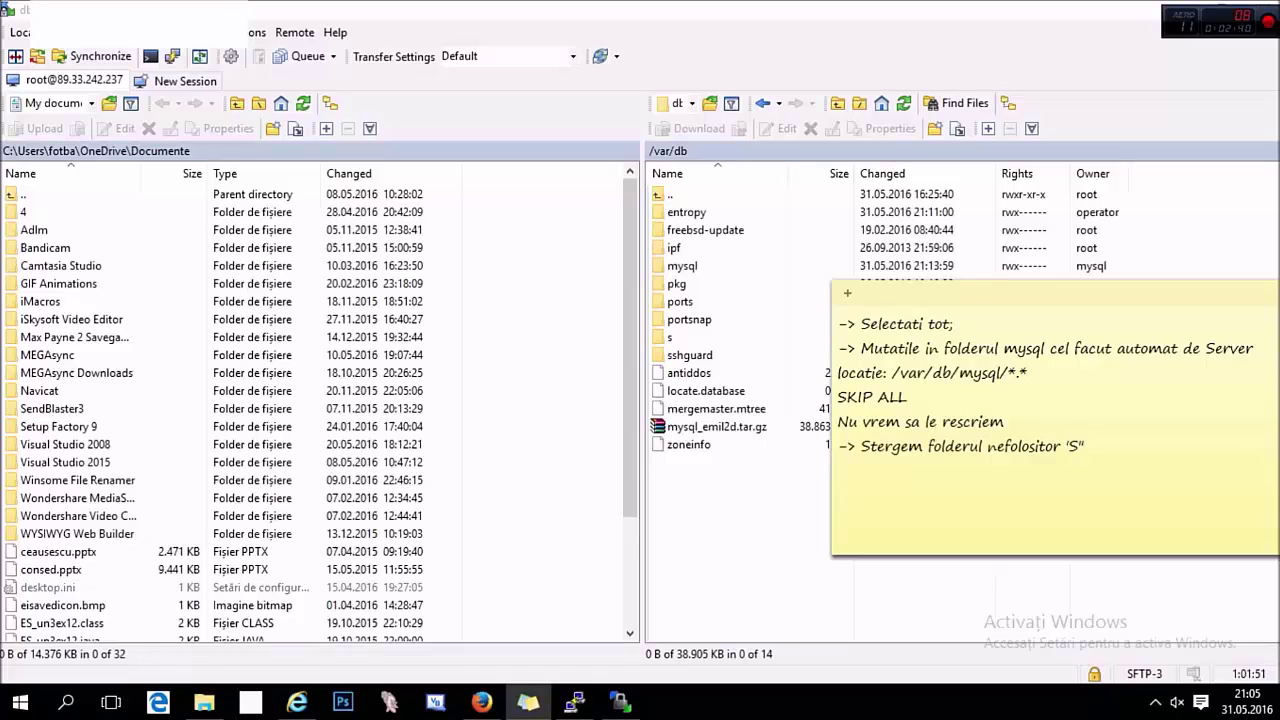
text(rm -rf s)
Step: In PuTTY run cd .. and rm -rf s, then clear the screen
click(574, 702)
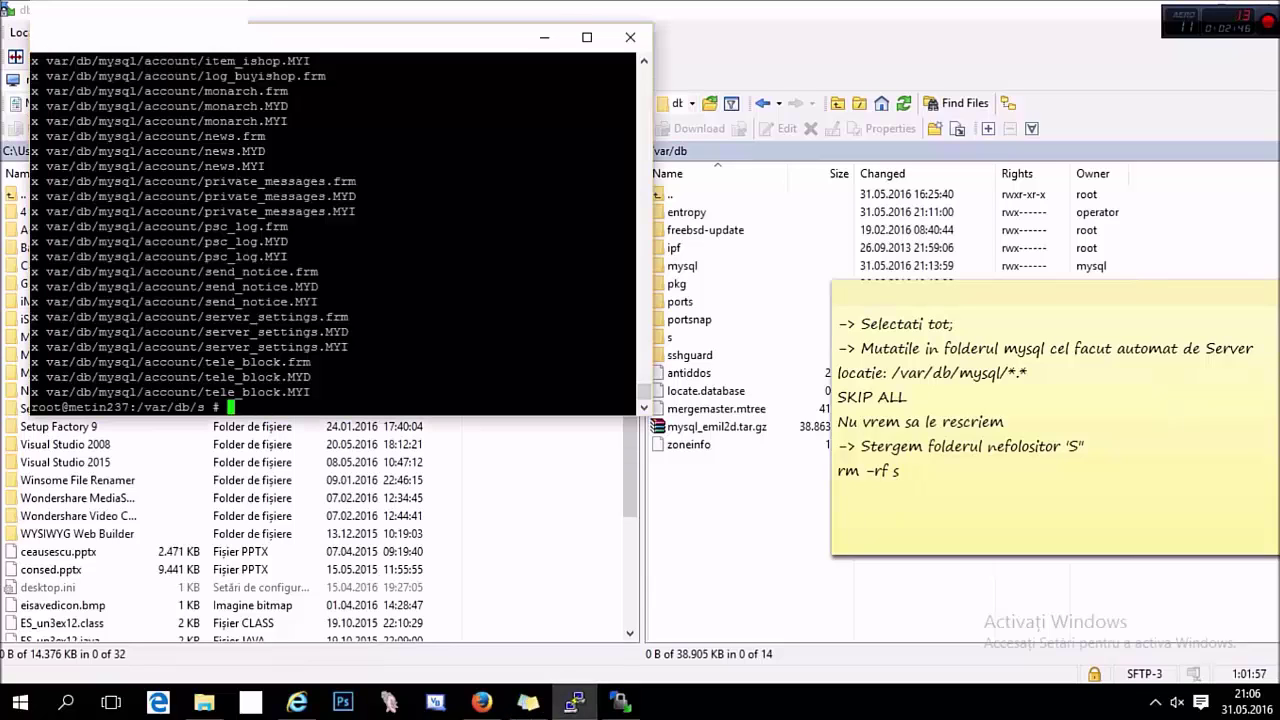
text(cd ..)
key(Return)
text(r)
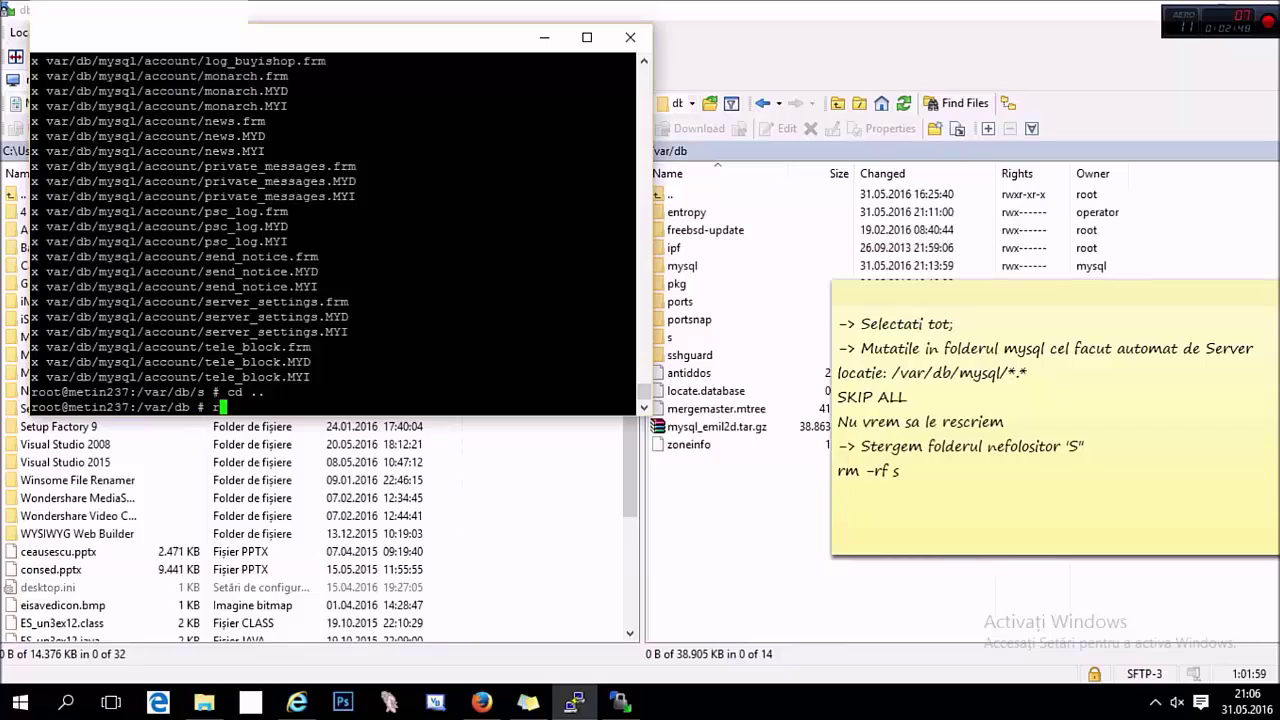
text(m -rf s)
key(Return)
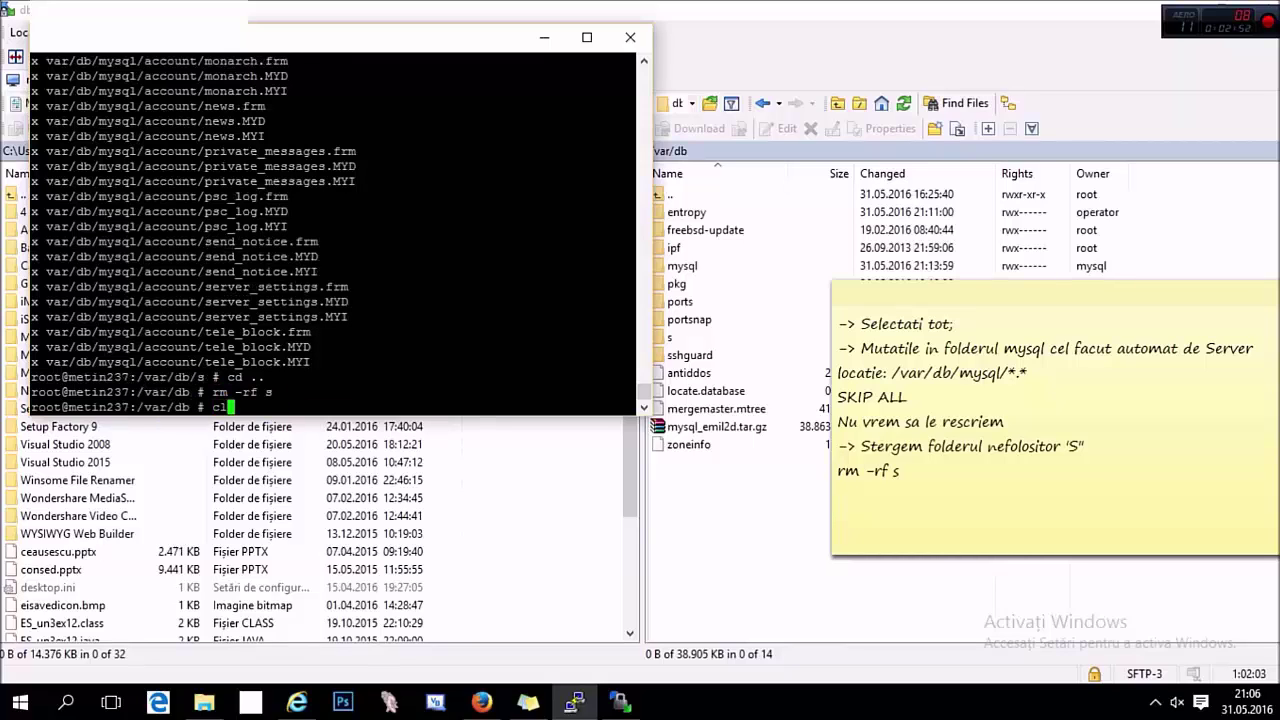
key(ctrl+l)
Step: Check the moved data in /var/db/mysql in WinSCP, then clear the sticky note
click(903, 103)
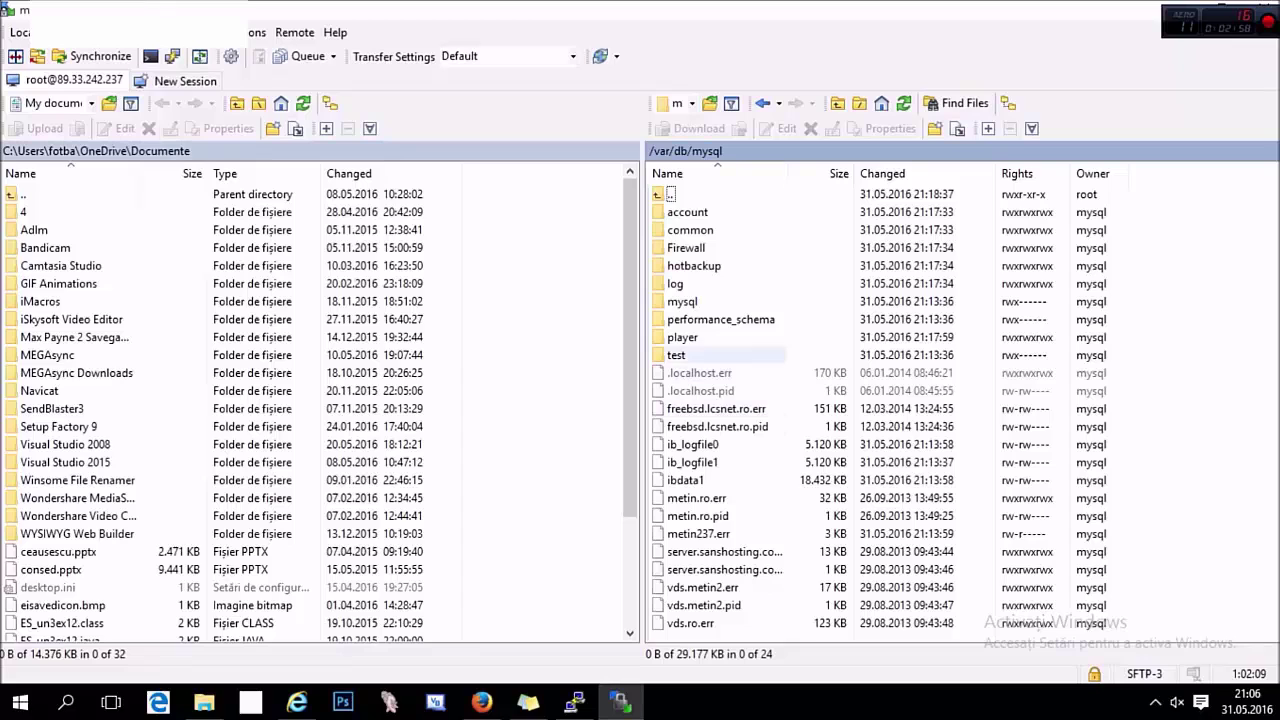
click(575, 703)
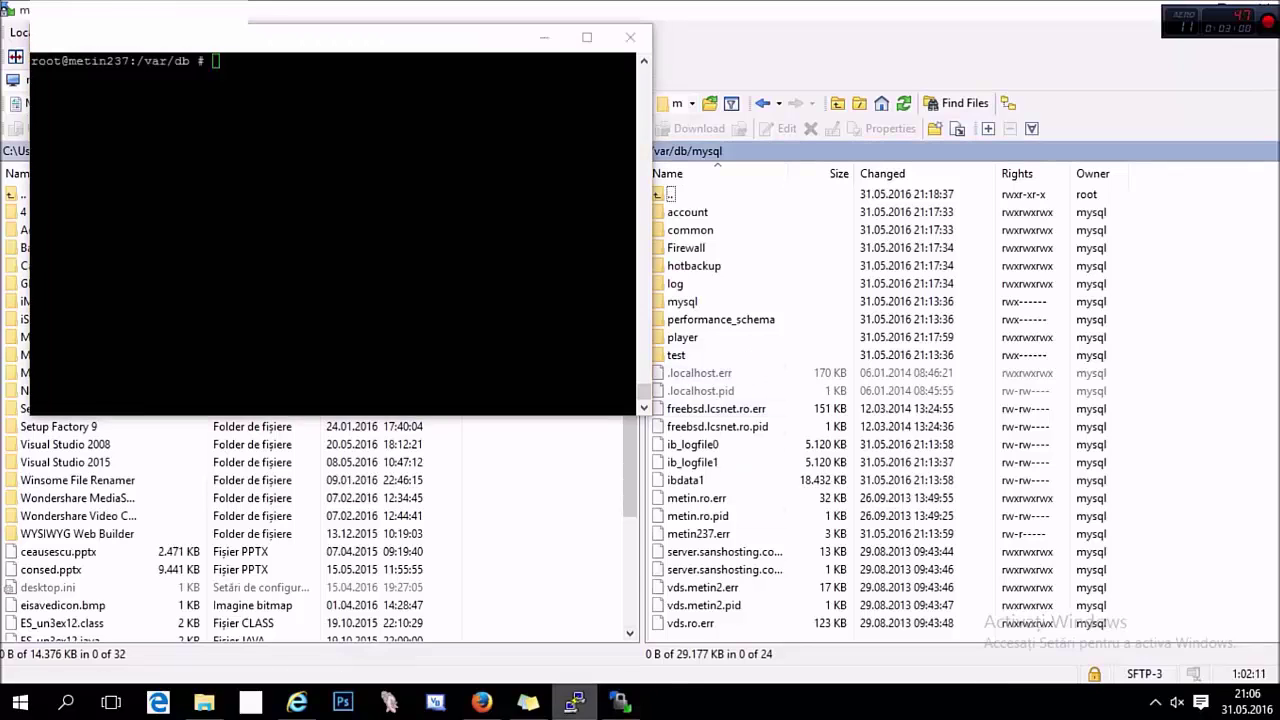
click(575, 703)
click(529, 703)
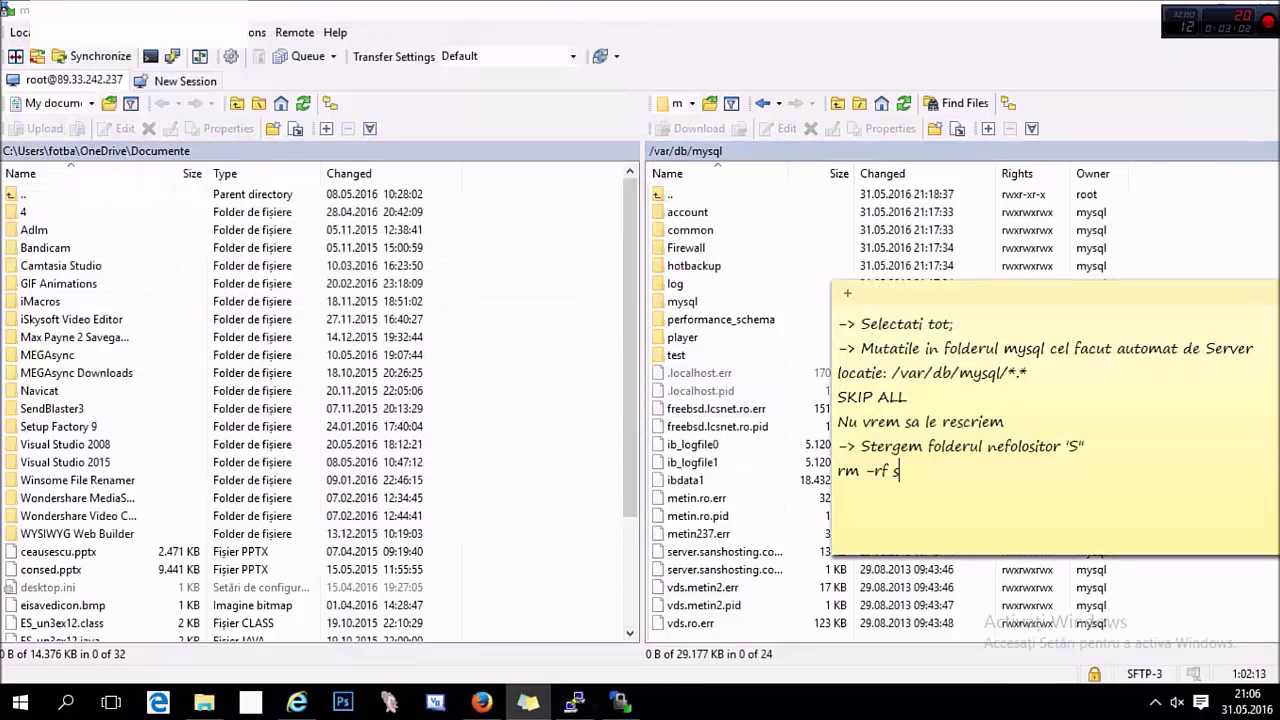
key(Return)
key(ctrl+a)
key(BackSpace)
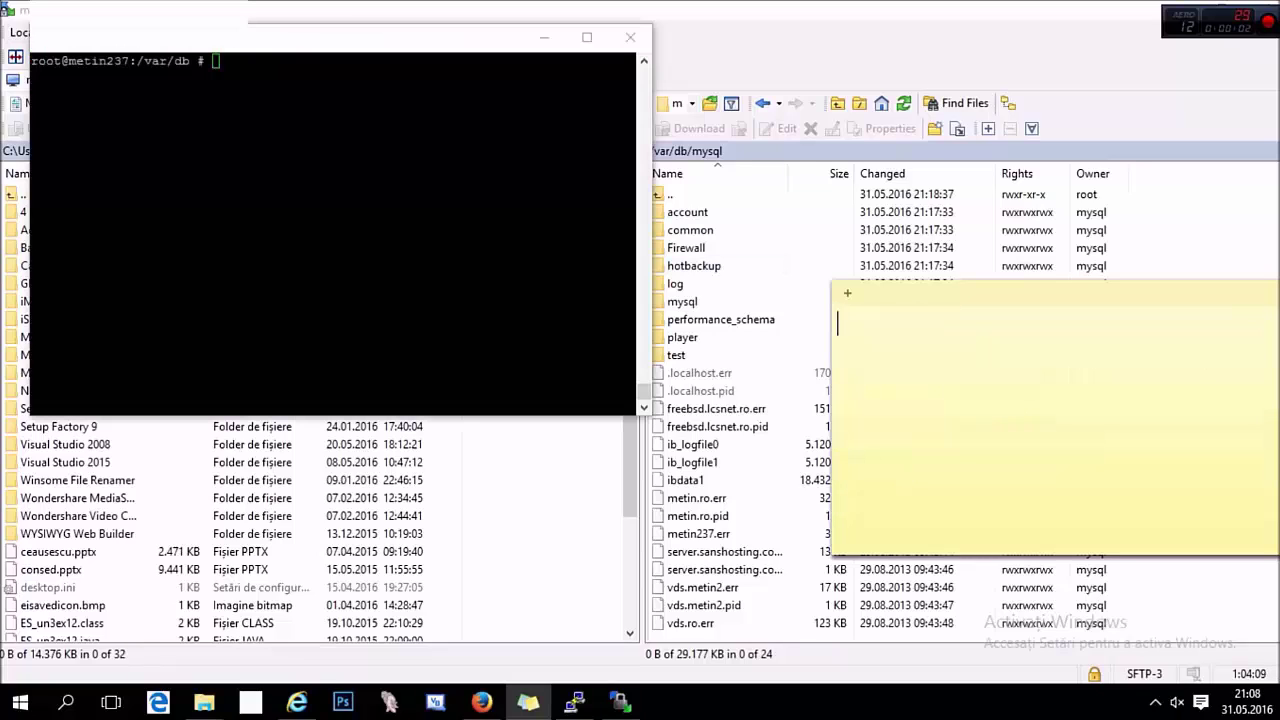
Step: Note 'service mysql-server start' in Sticky Notes and run it in PuTTY to start MySQL
text(-> Pornim ser)
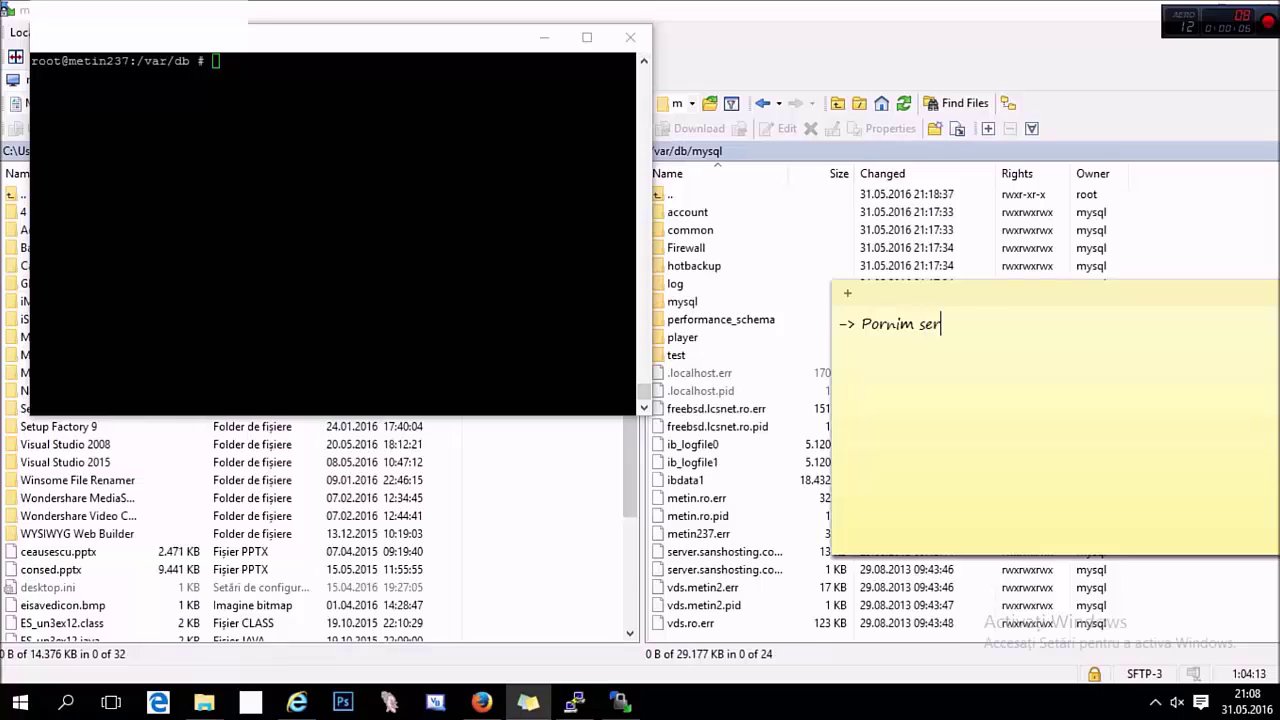
text(verul de MySQL)
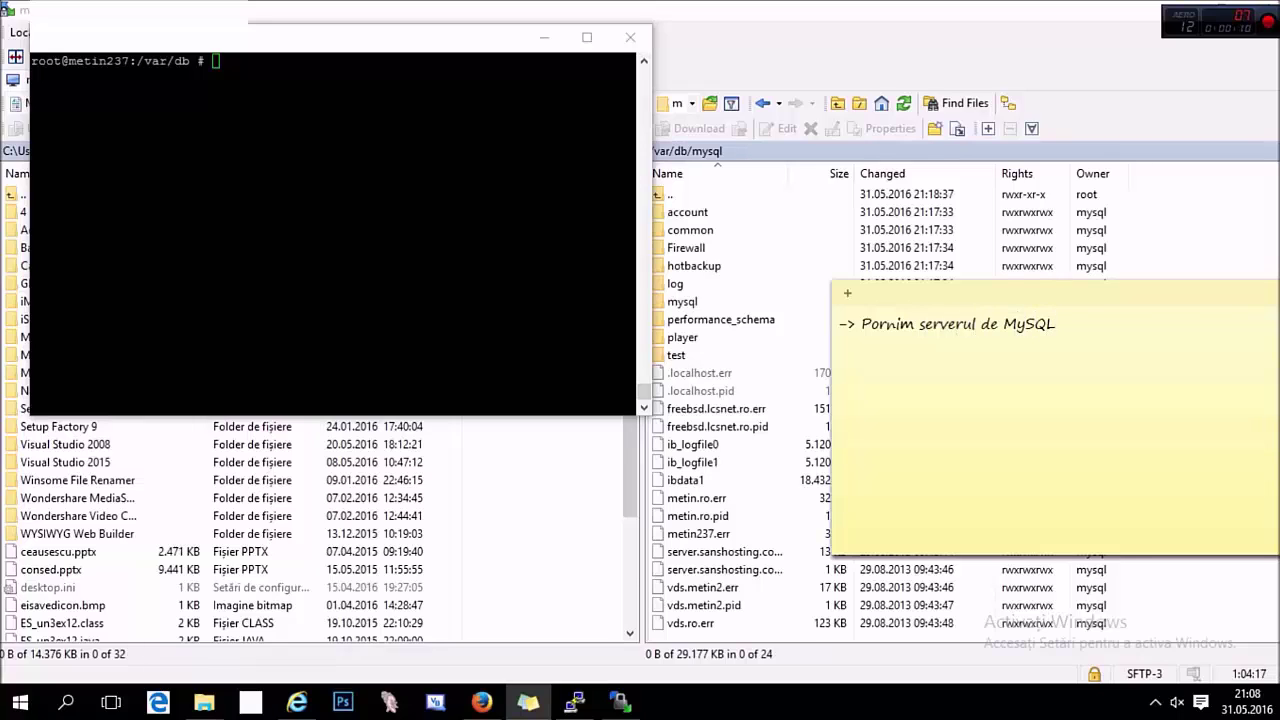
key(Return)
text(comanda : service)
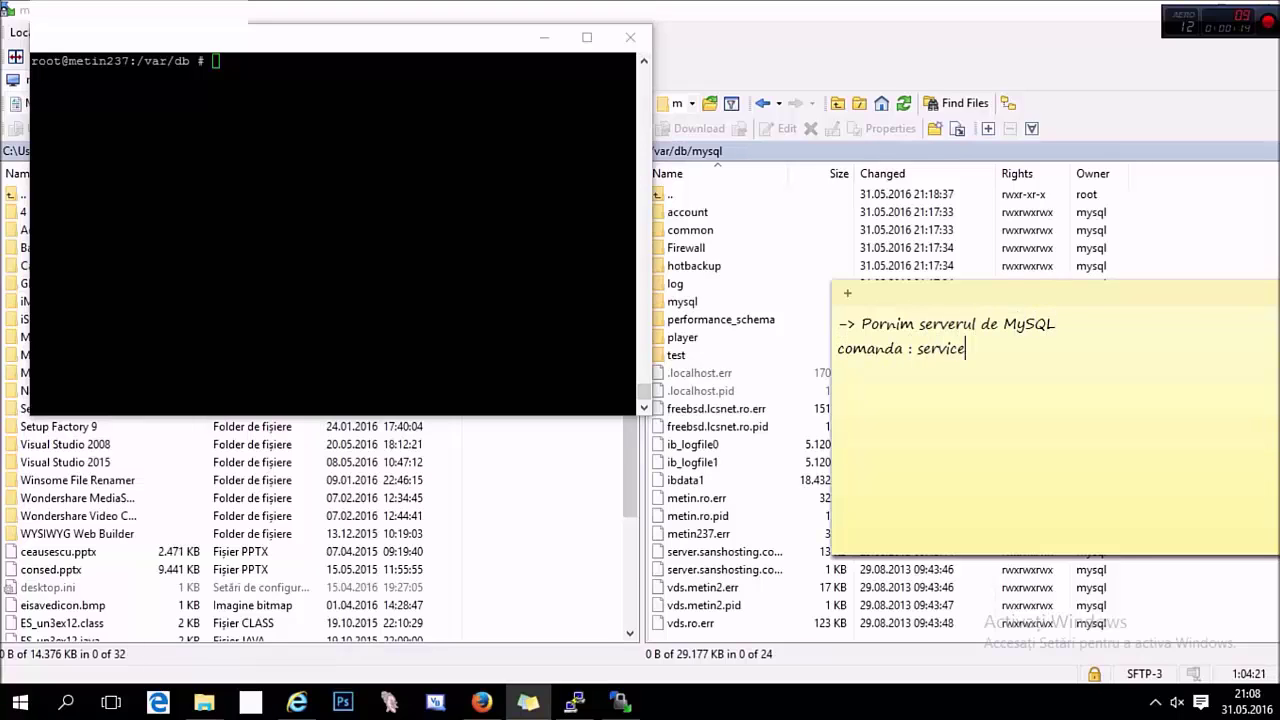
text( mysql serv)
key(BackSpace)
key(BackSpace)
key(BackSpace)
key(BackSpace)
text(-server start)
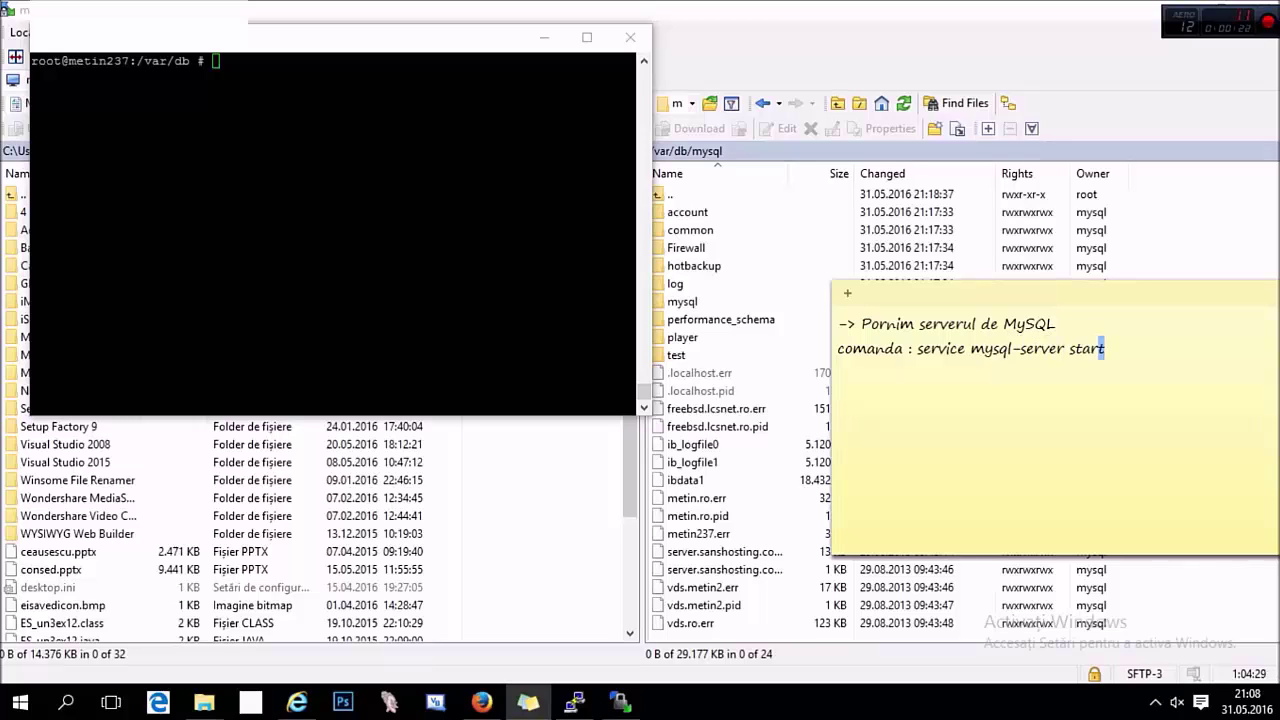
drag(1099, 349, 917, 349)
click(400, 233)
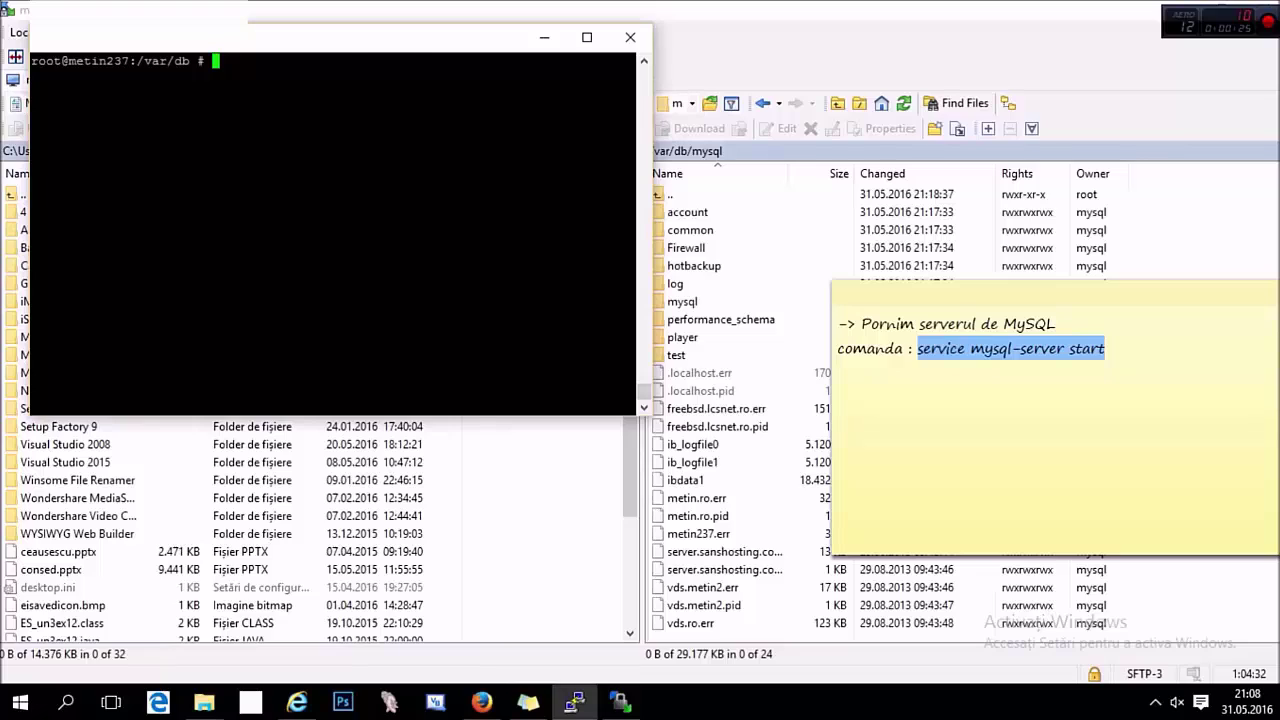
text(service mysql-server start)
key(Return)
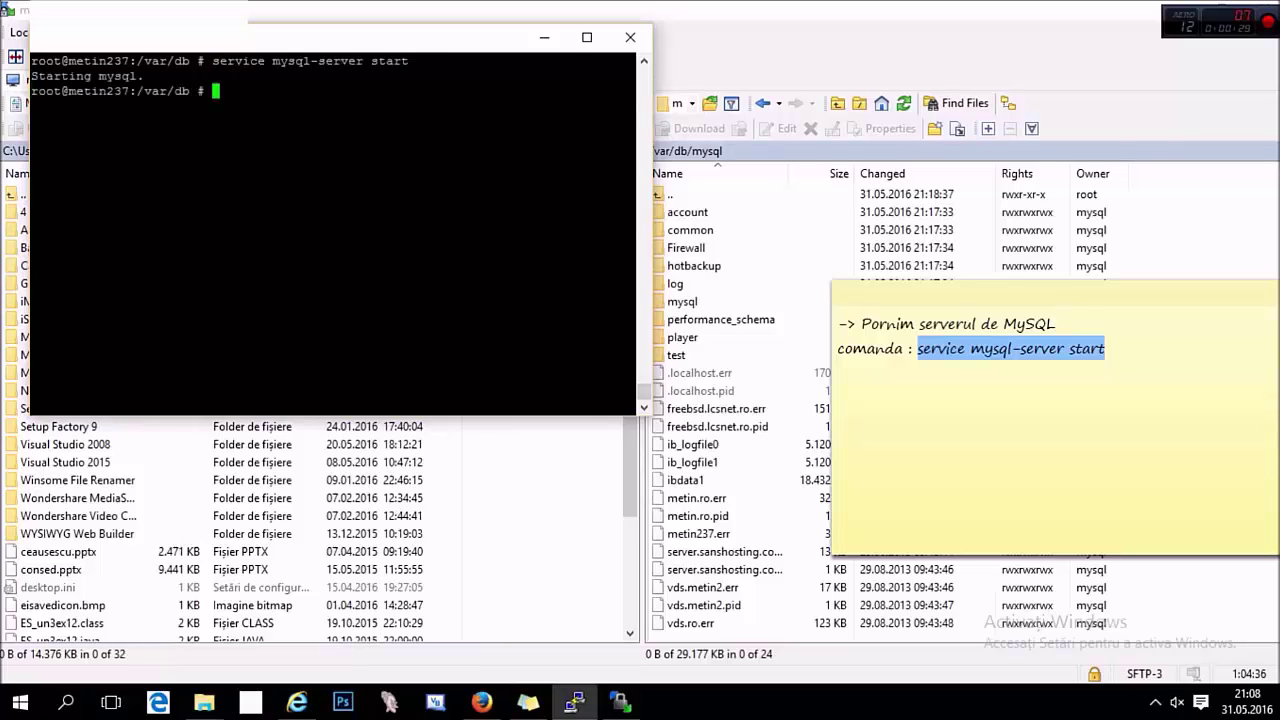
Step: Write 'service mysql-server status' in the note and run it, confirming MySQL runs as pid 5965
key(alt+Tab)
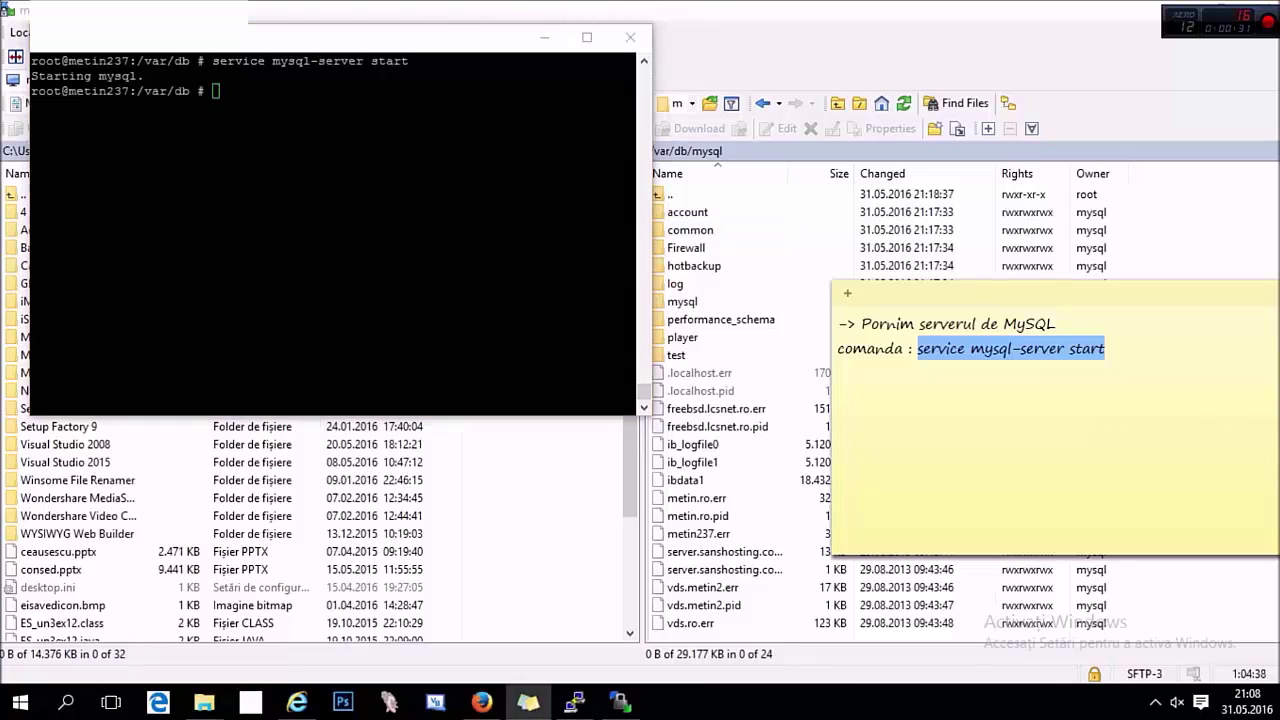
key(End)
key(Return)
text(verif)
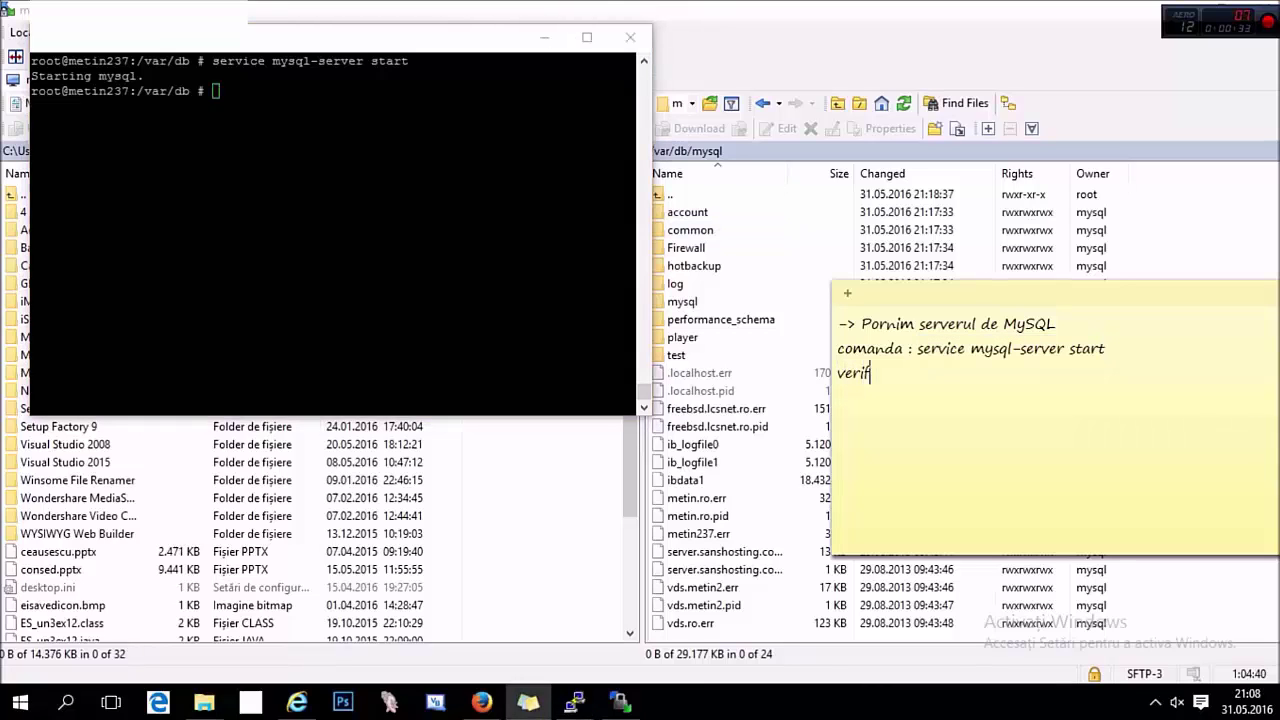
text(icam)
key(Return)
text(v)
text(service mysql-server start)
key(BackSpace)
key(BackSpace)
key(BackSpace)
text(atu)
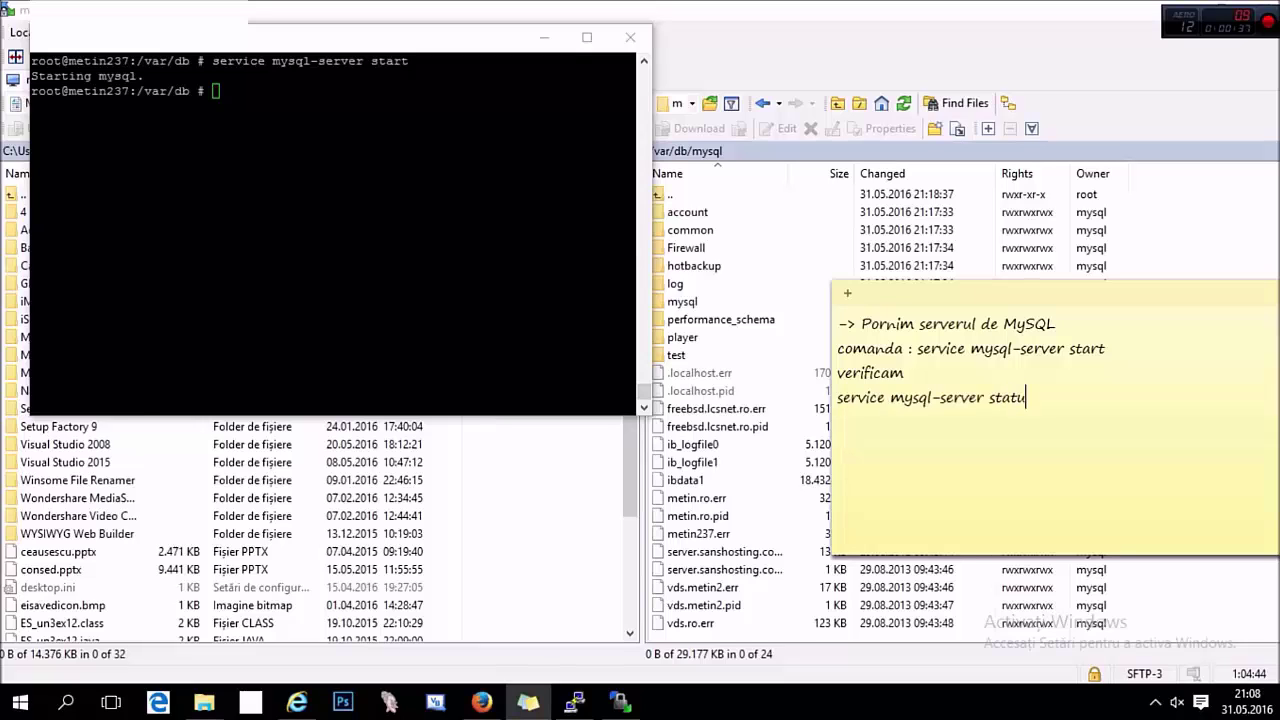
key(shift+Left)
key(shift+Left)
key(shift+Left)
key(shift+Left)
key(shift+Left)
key(shift+Left)
key(shift+Left)
key(shift+Left)
key(shift+Left)
key(shift+Left)
key(shift+Left)
key(shift+Left)
key(shift+Left)
key(shift+Left)
key(shift+Left)
key(shift+Left)
key(shift+Left)
key(shift+Left)
key(shift+Left)
key(shift+Left)
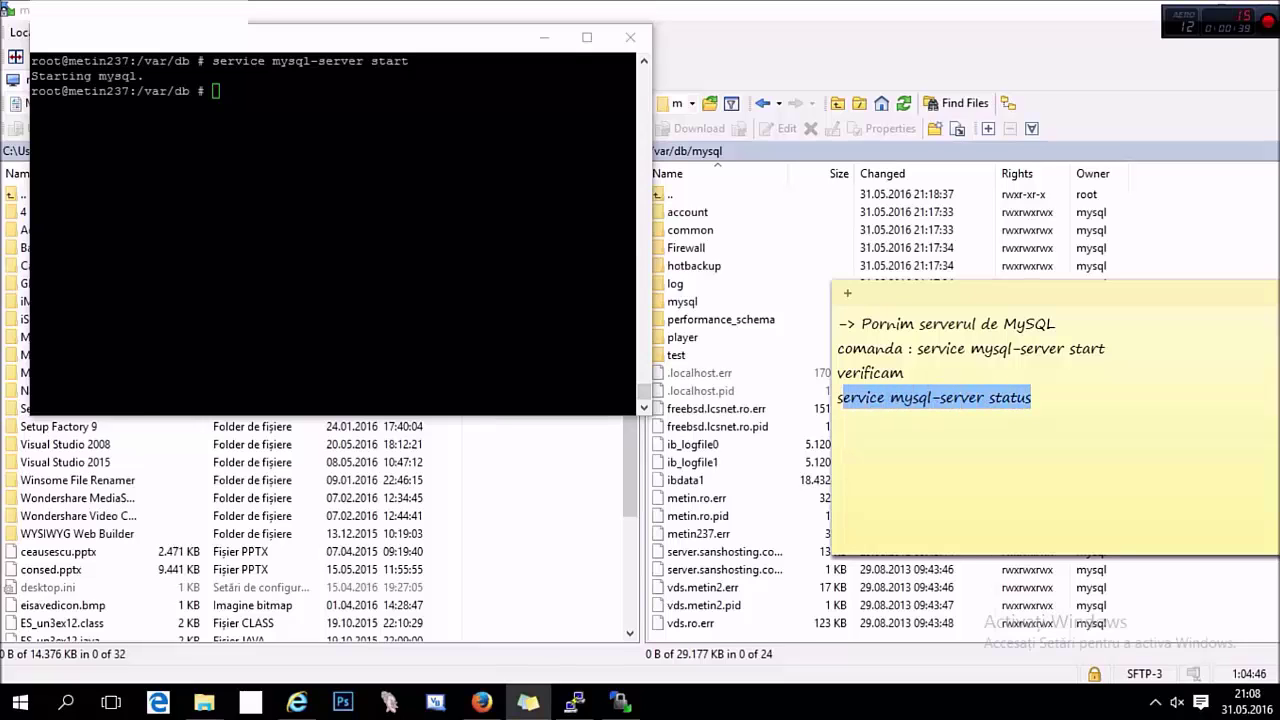
key(ctrl+c)
key(alt+Tab)
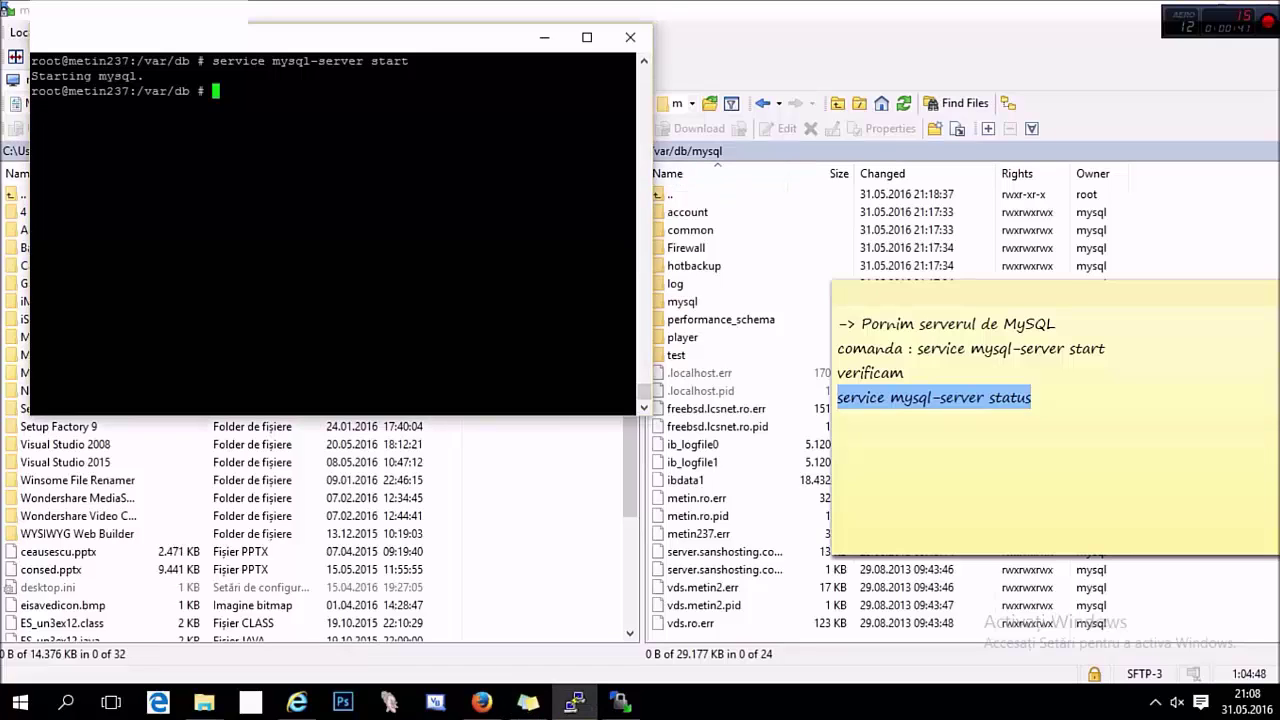
key(shift+Insert)
key(Return)
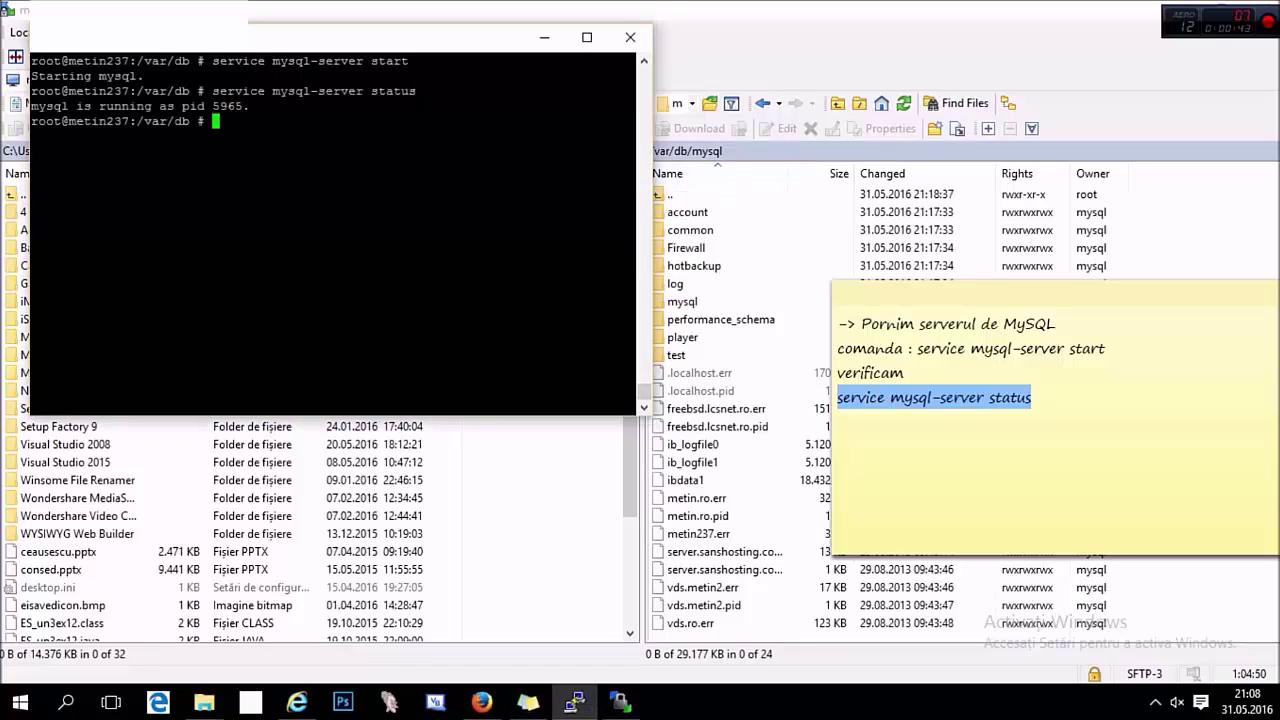
key(alt+Tab)
key(End)
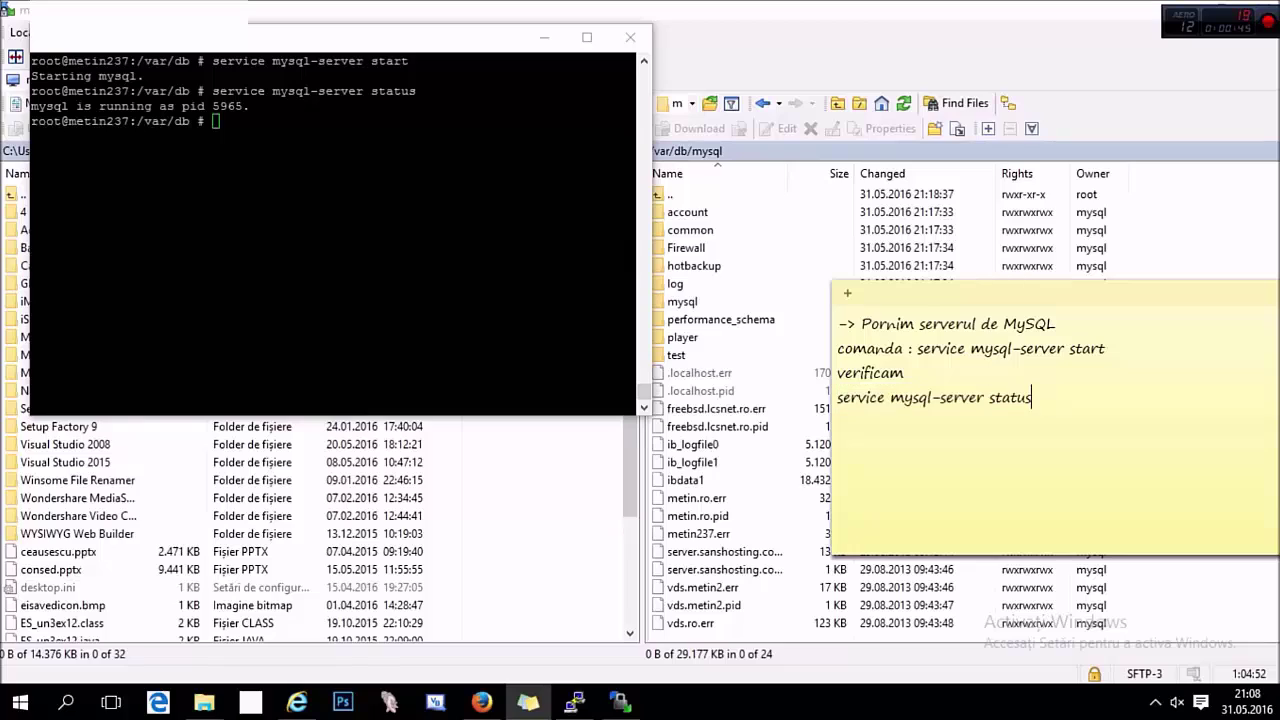
Step: Add 'merge !' and a note about going to /usr/home/game via cd and WinSCP
text(merge !)
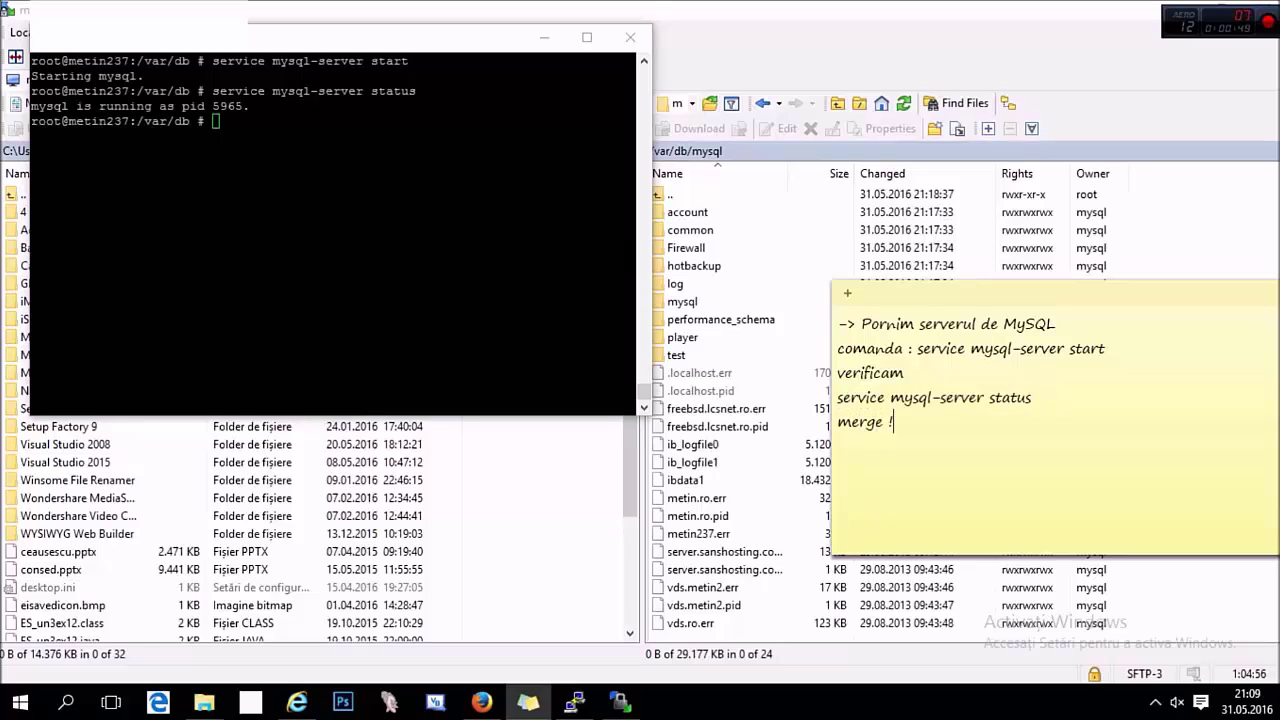
text(n)
text(> Ne ducem)
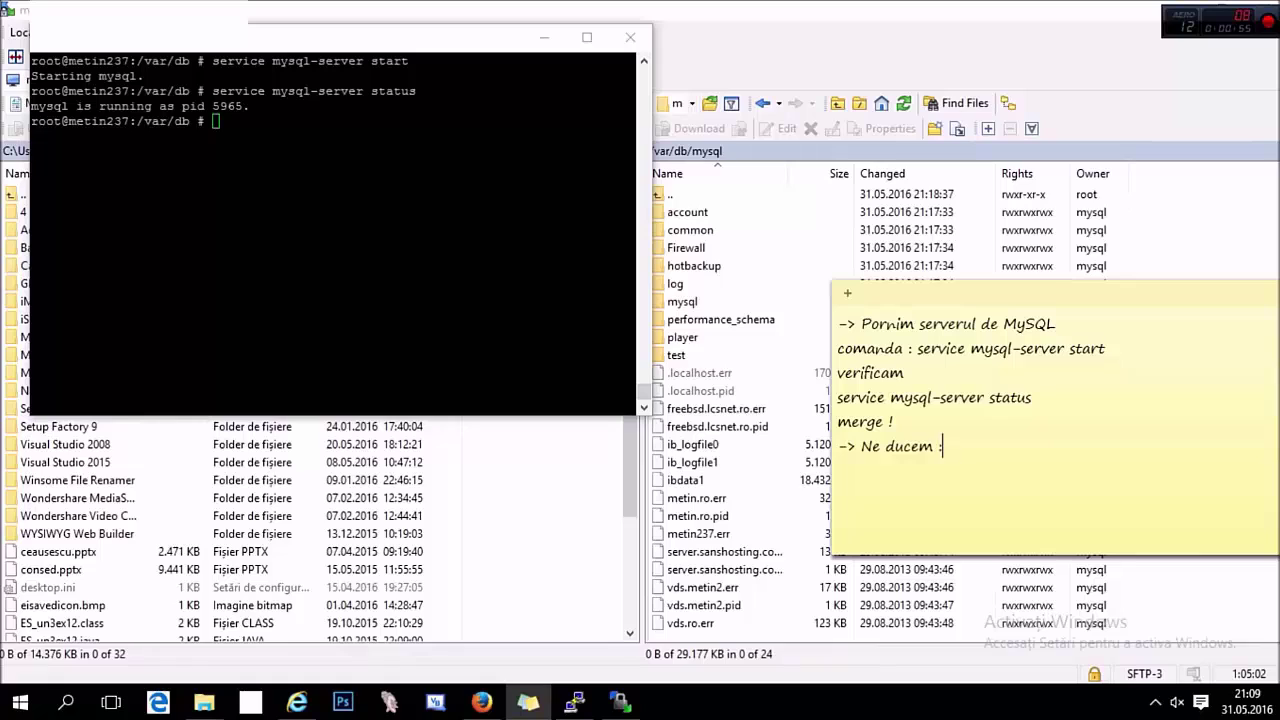
text( : cd /usr/home/)
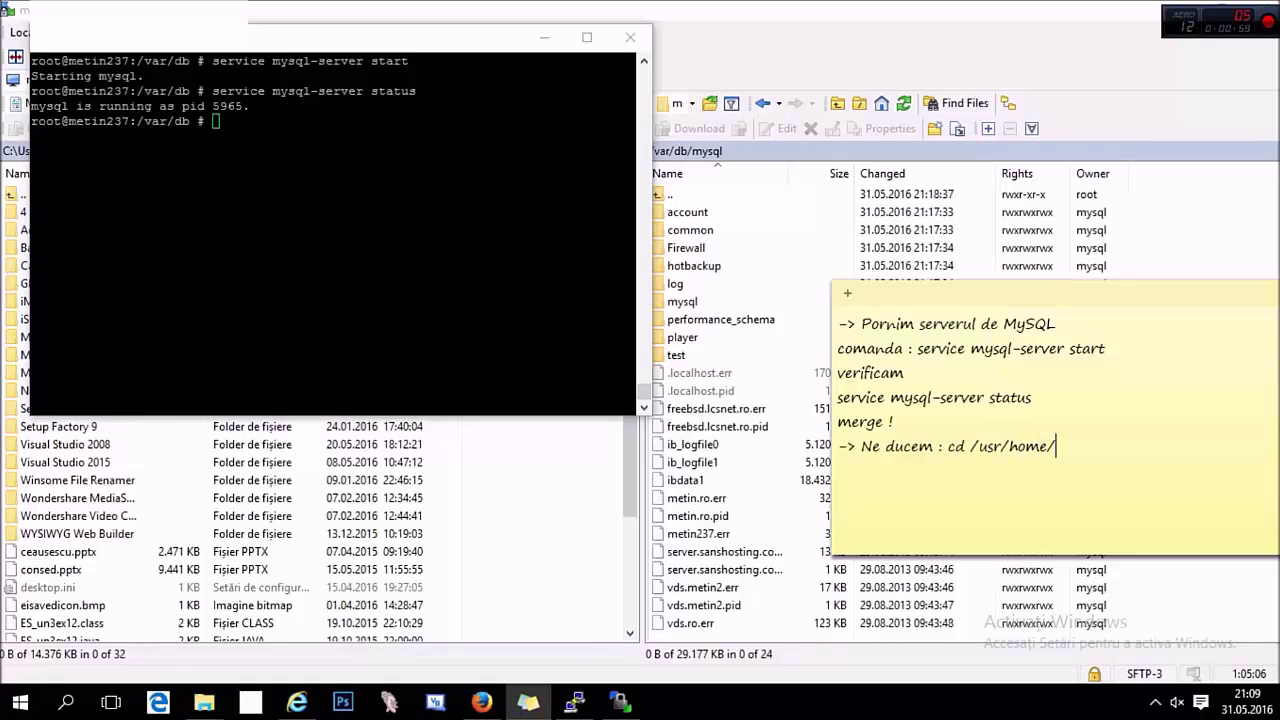
text(game cat s)
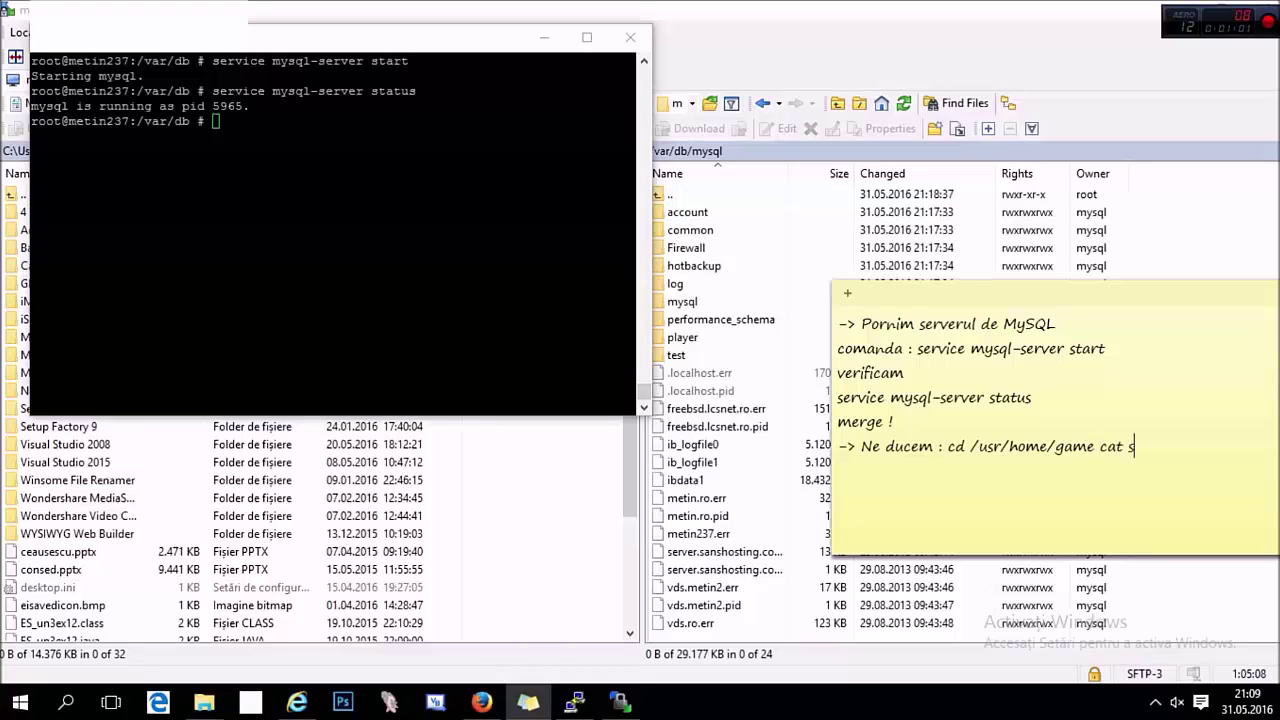
text(i WinSCP usr/home/)
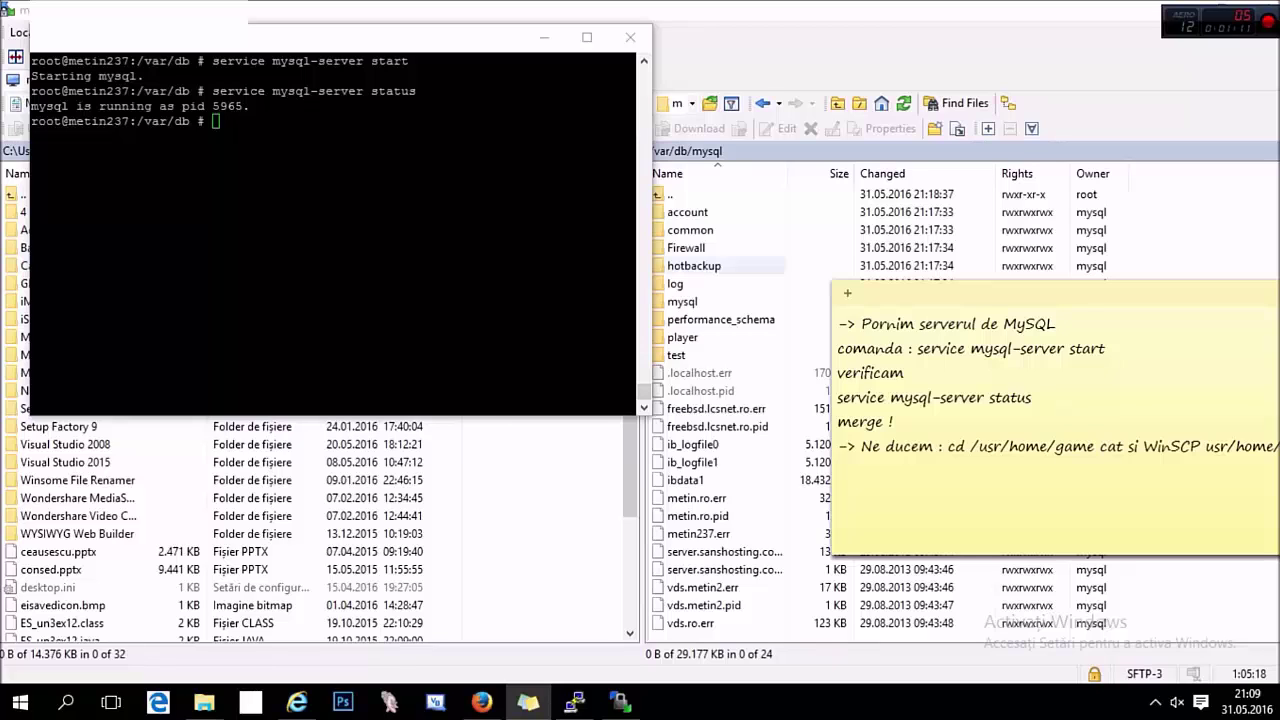
click(688, 212)
Step: Navigate WinSCP's remote panel from /var/db up to the root, then into /usr/home/game
double_click(676, 194)
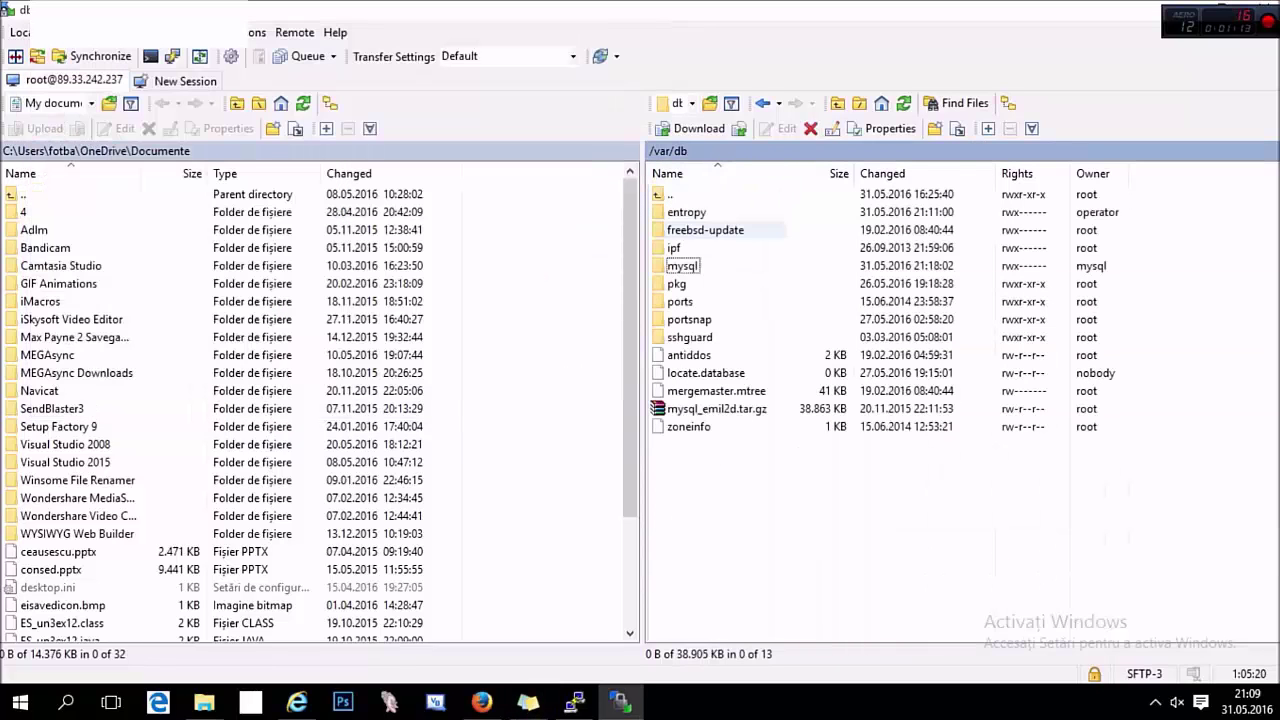
double_click(676, 194)
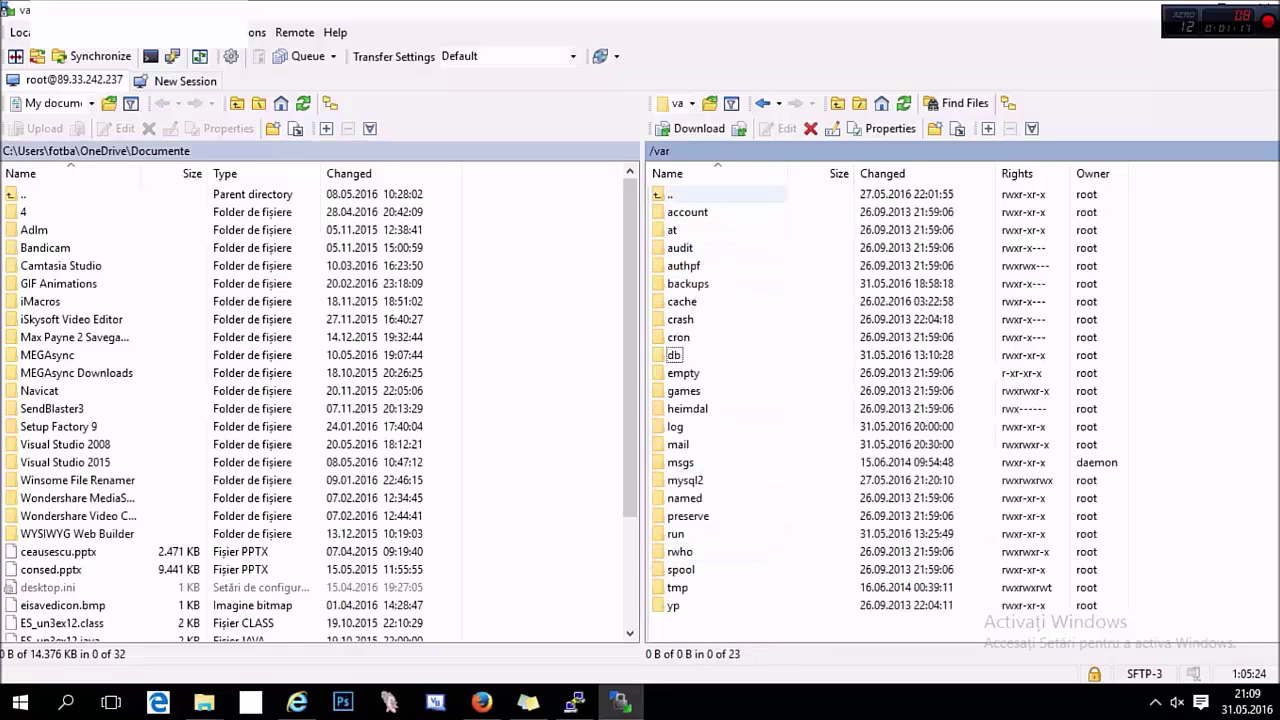
double_click(672, 194)
double_click(676, 462)
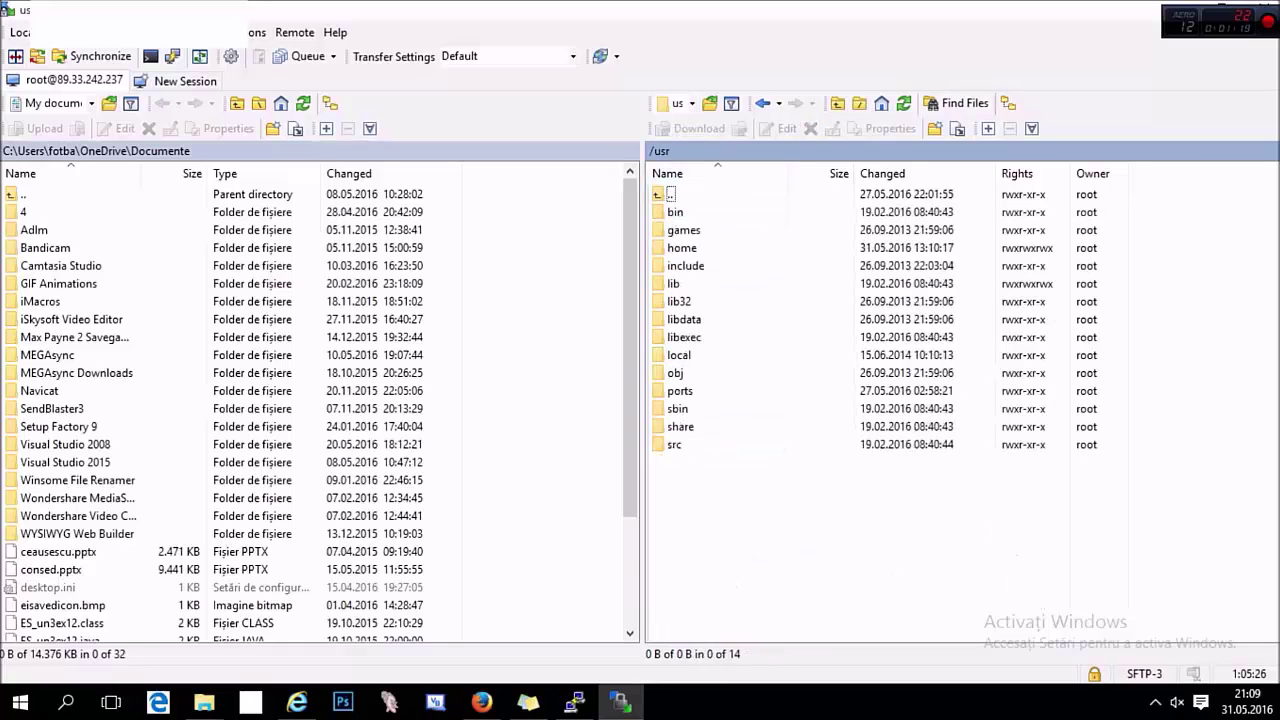
double_click(680, 248)
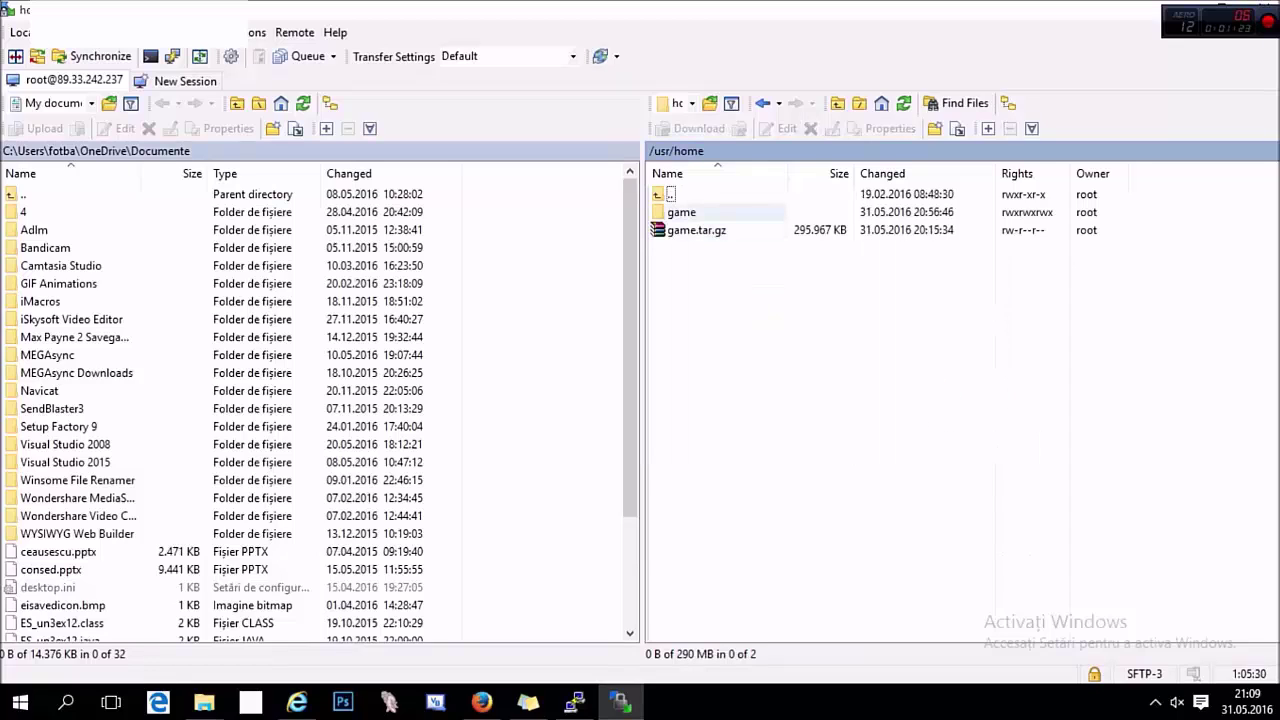
double_click(682, 212)
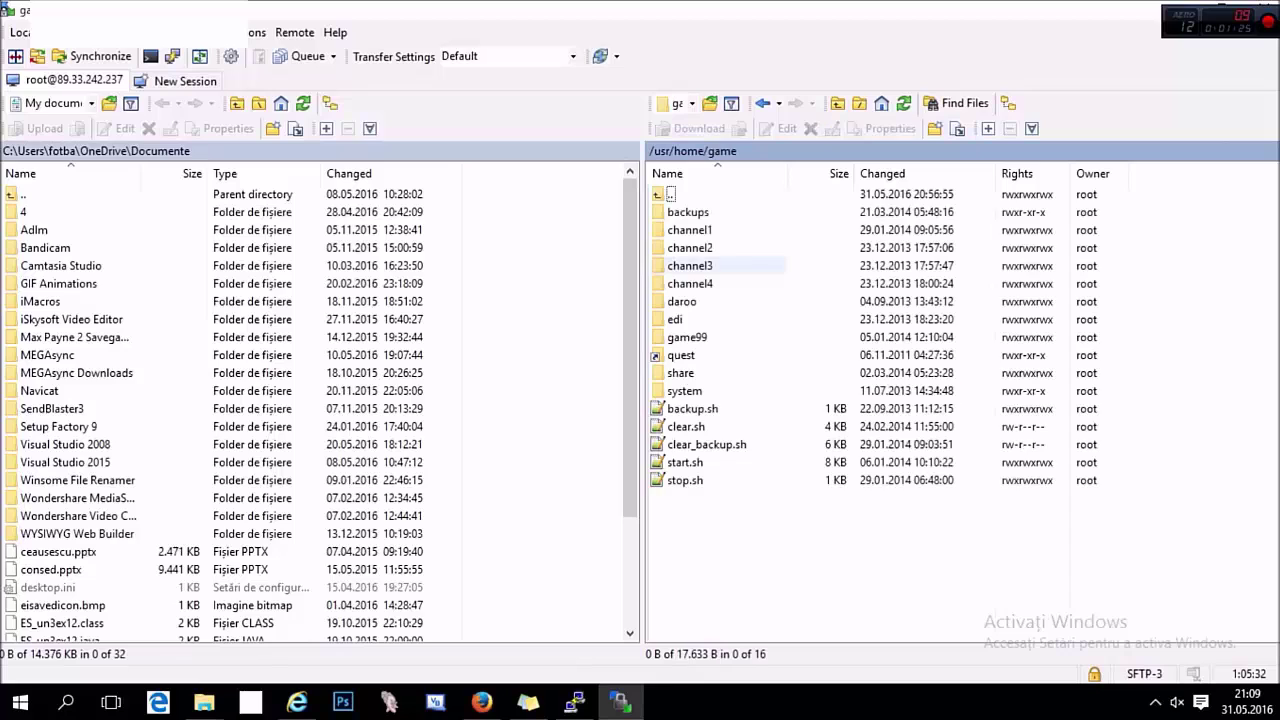
click(574, 702)
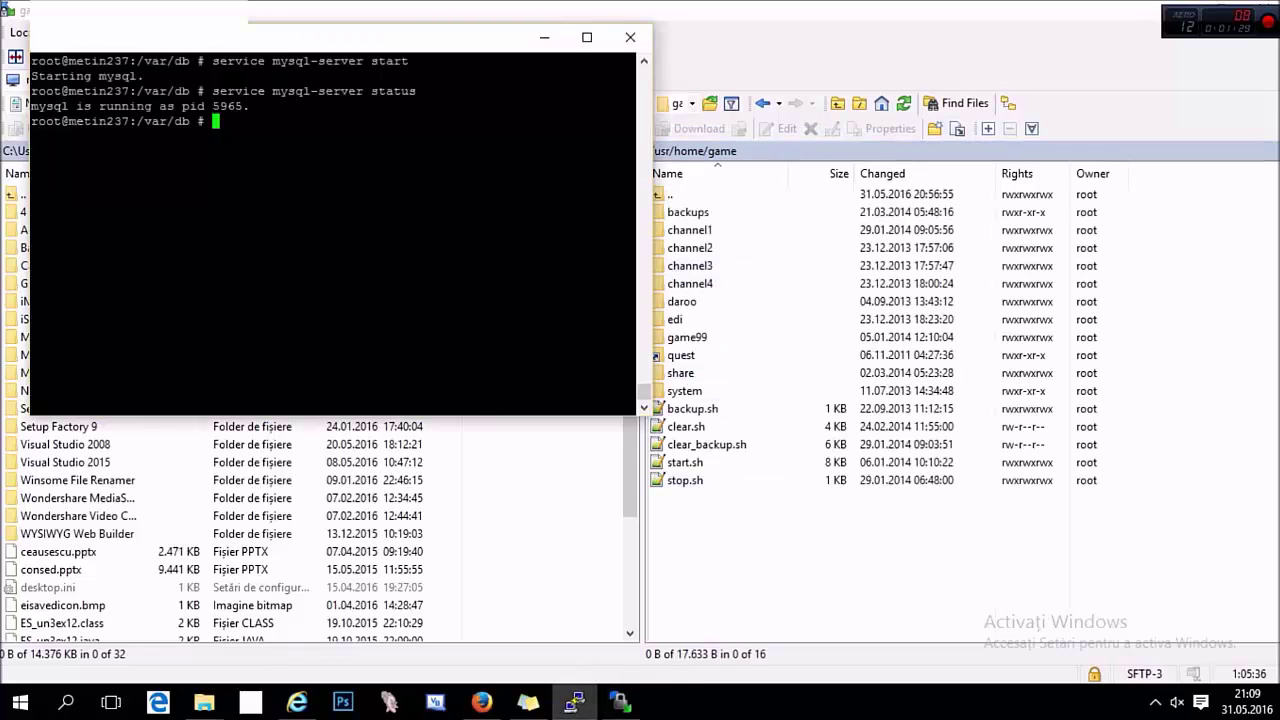
key(alt+Tab)
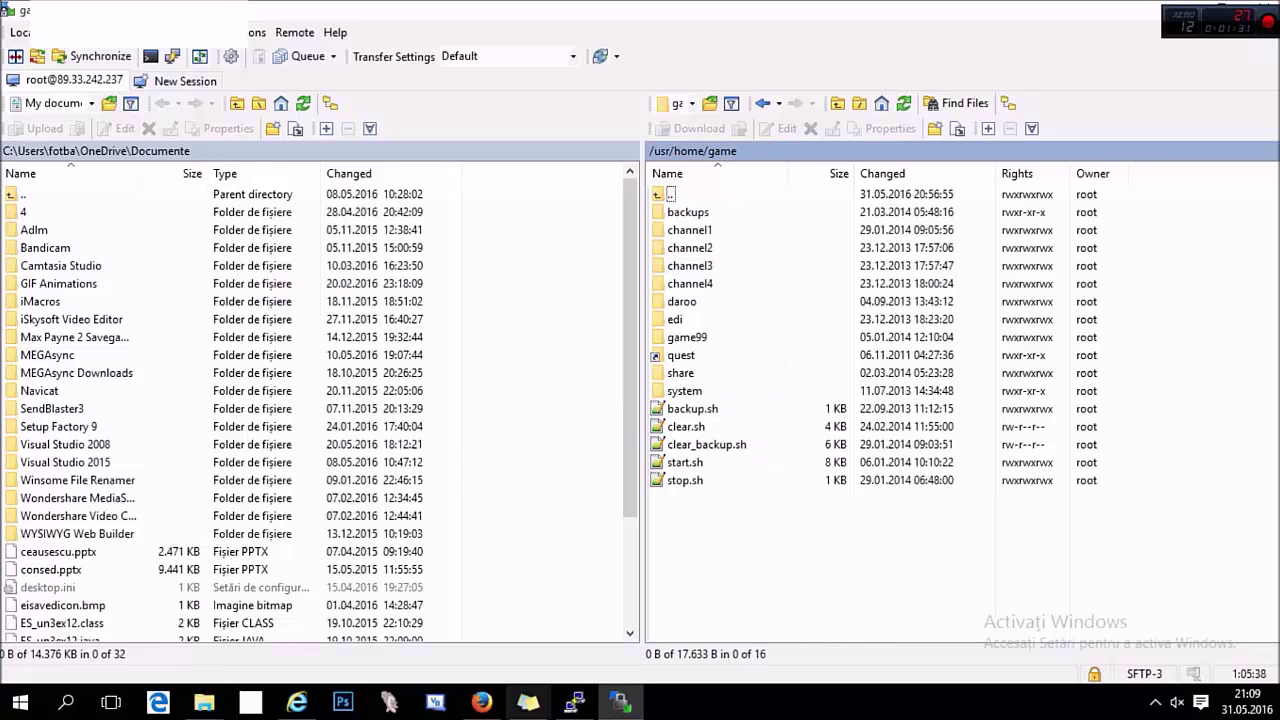
Step: Replace the note text with 'Verificam setarile ... De la ch-uri pentru a vedea ce cont e acolo.'
click(528, 702)
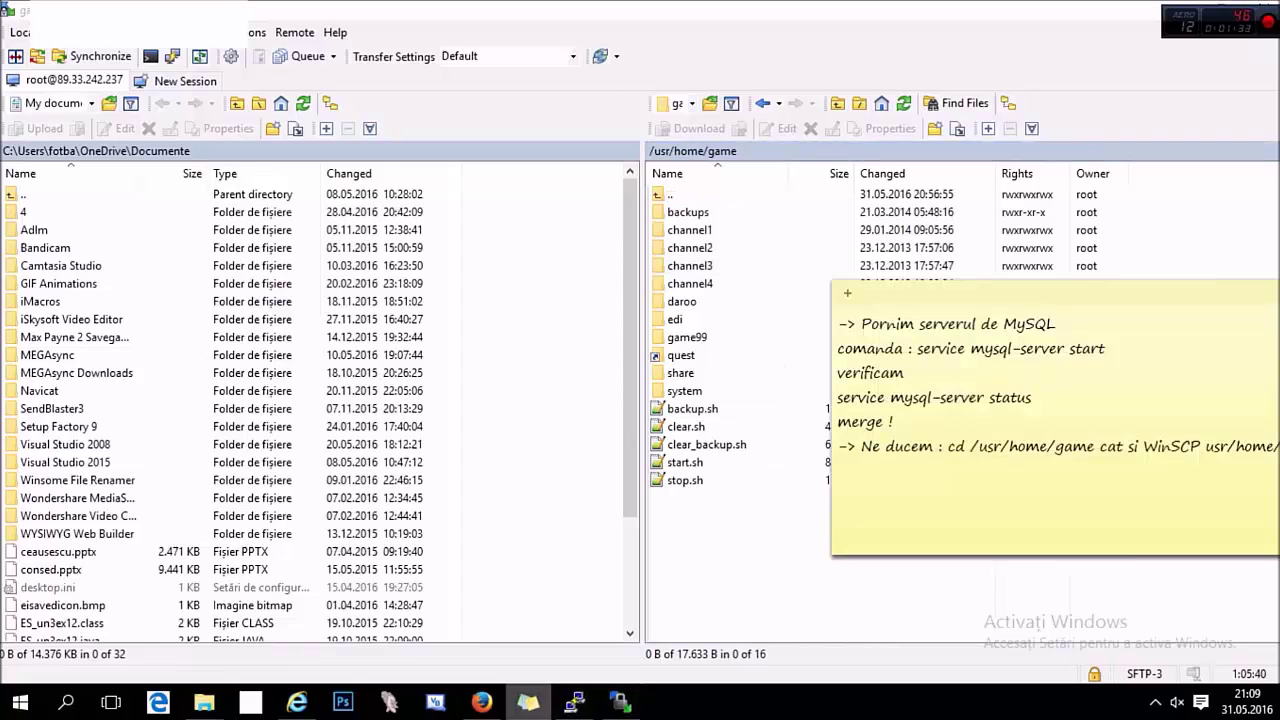
drag(1221, 447, 837, 323)
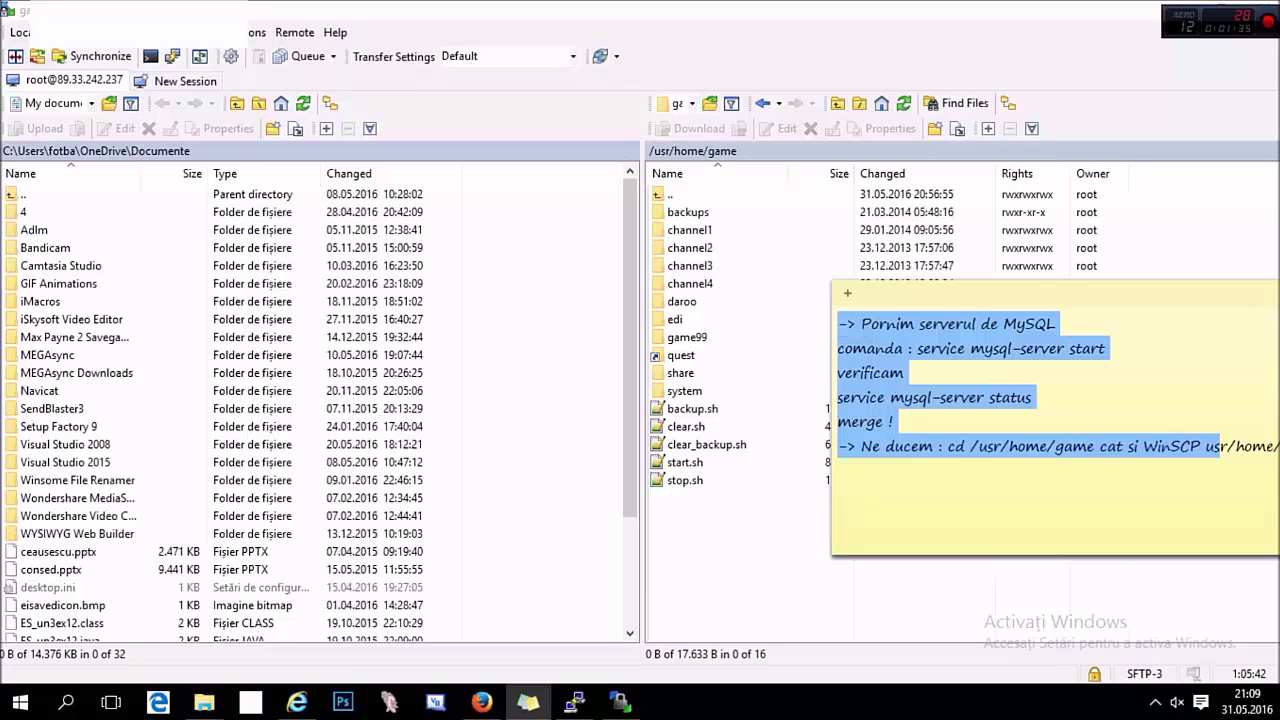
key(BackSpace)
drag(940, 323, 780, 288)
key(BackSpace)
text(Verif)
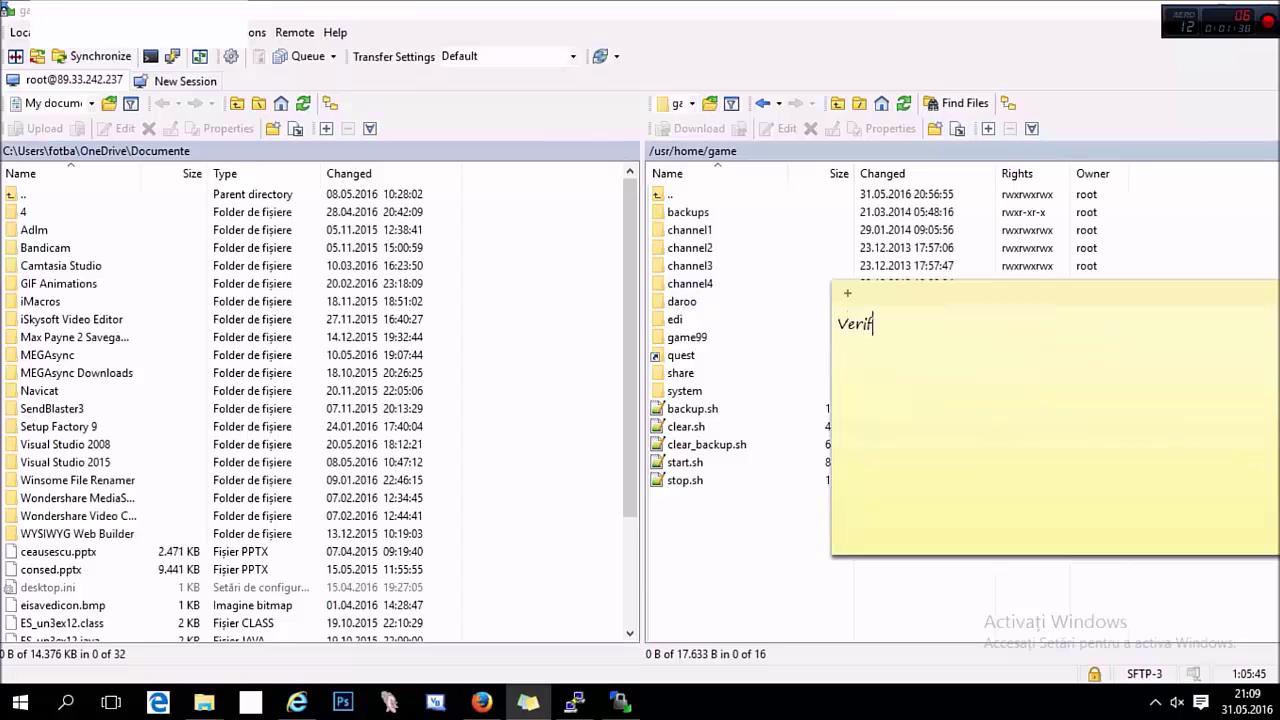
text(icam setarile ...)
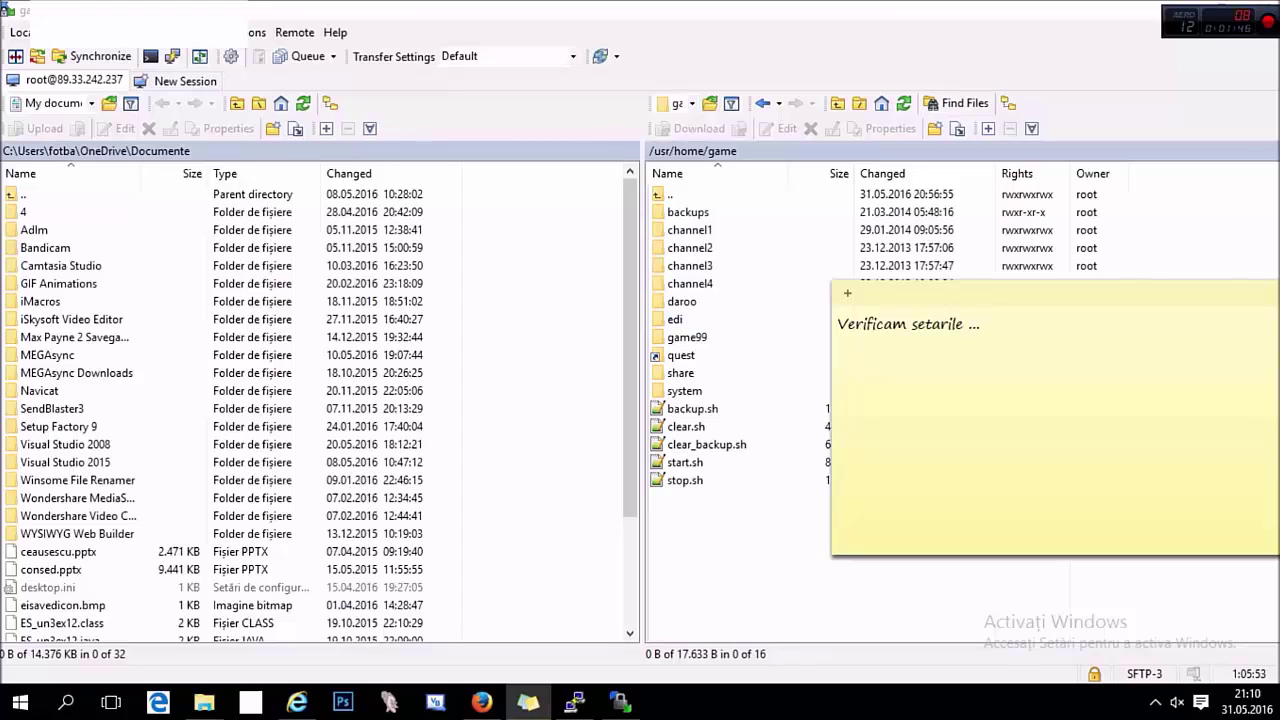
text( De la ch-uri pentru a vedea ce cont e ac)
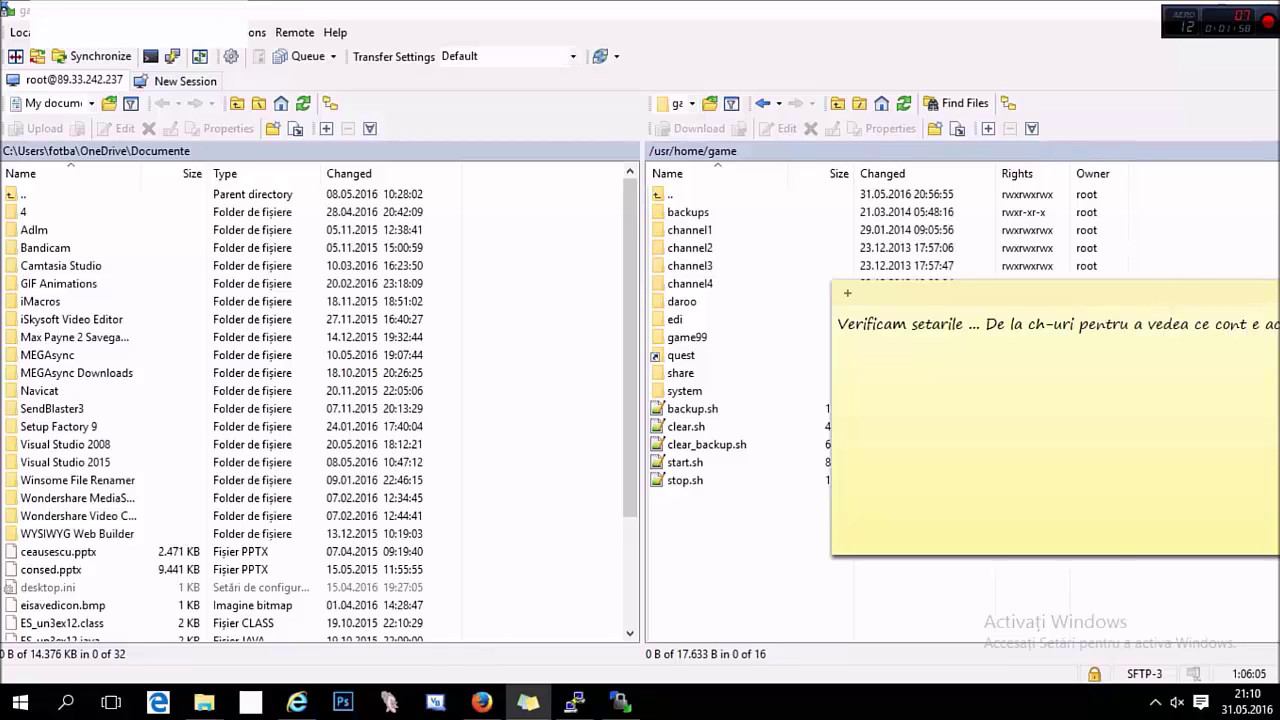
drag(1083, 299, 935, 283)
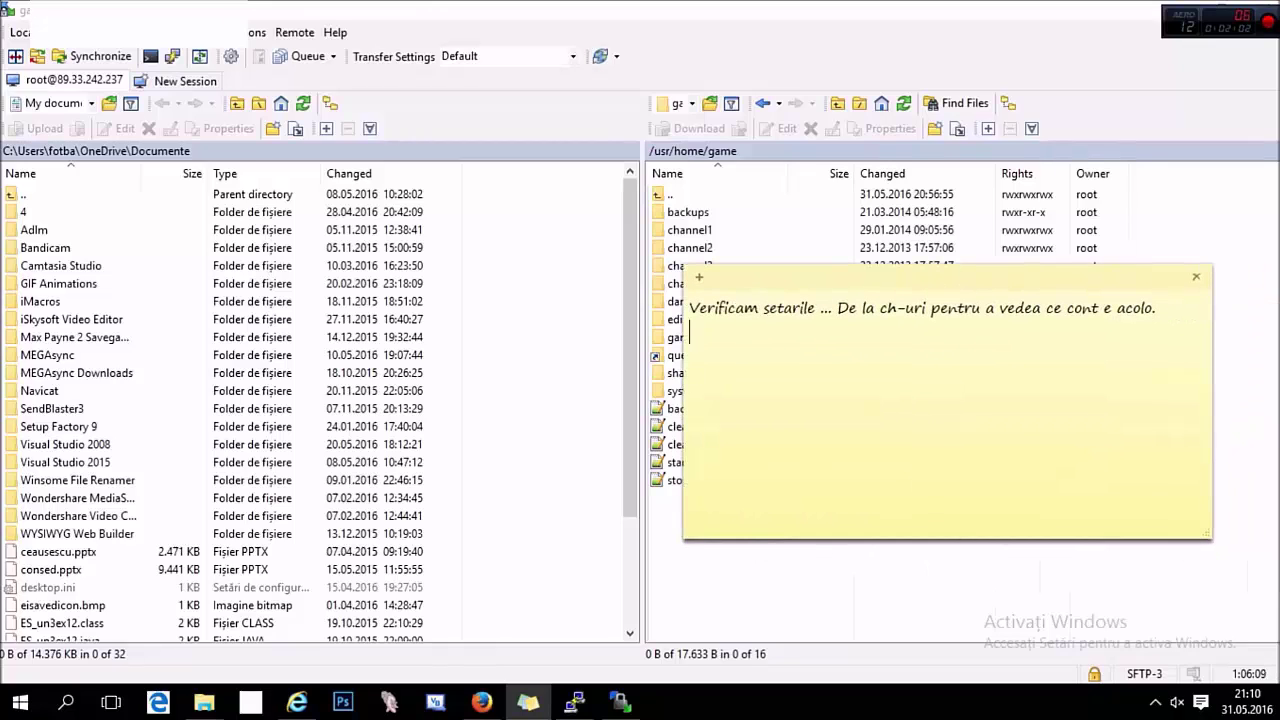
click(730, 195)
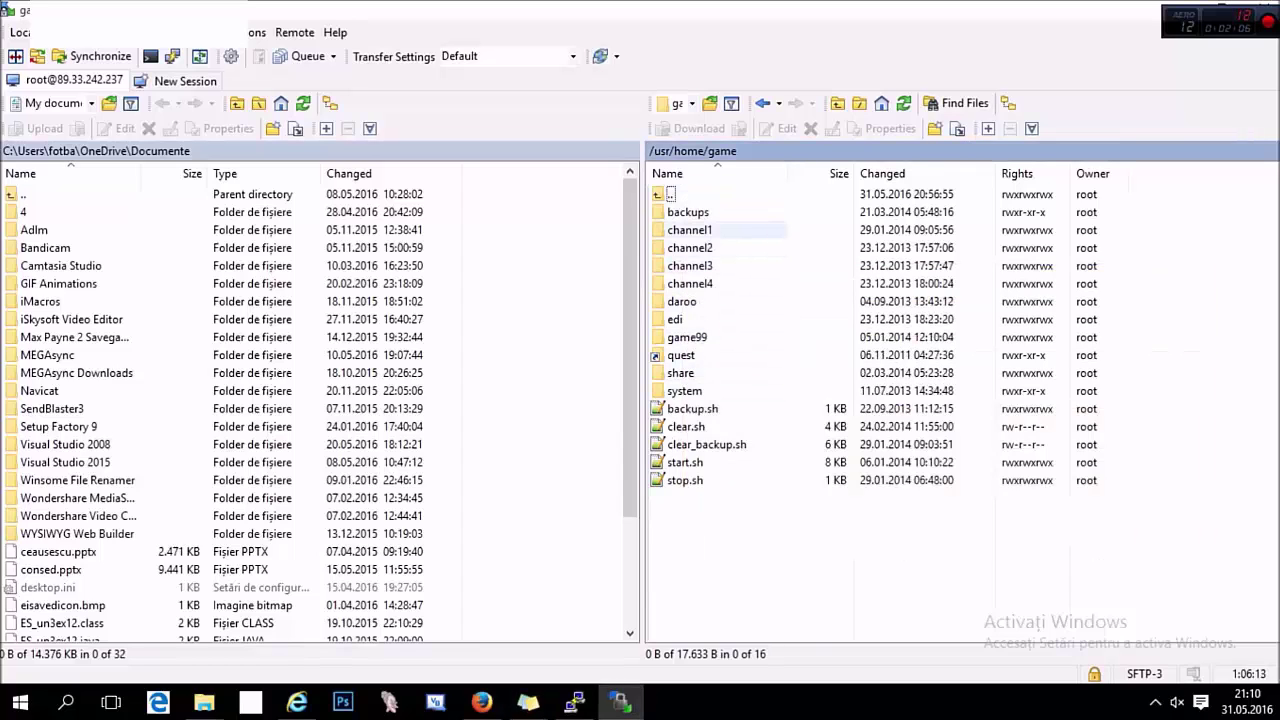
Step: Open channel1/core1's CONFIG file and inspect the database login on the PLAYER_SQL line
double_click(688, 212)
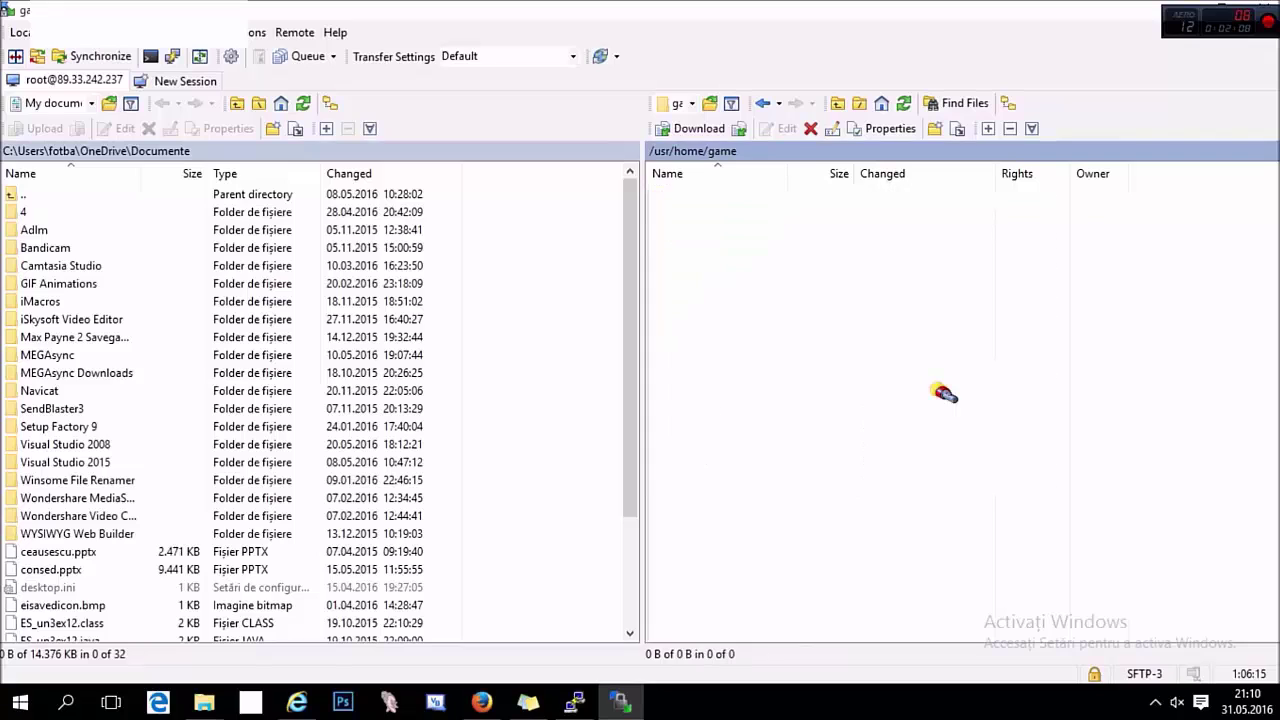
click(763, 104)
key(Down)
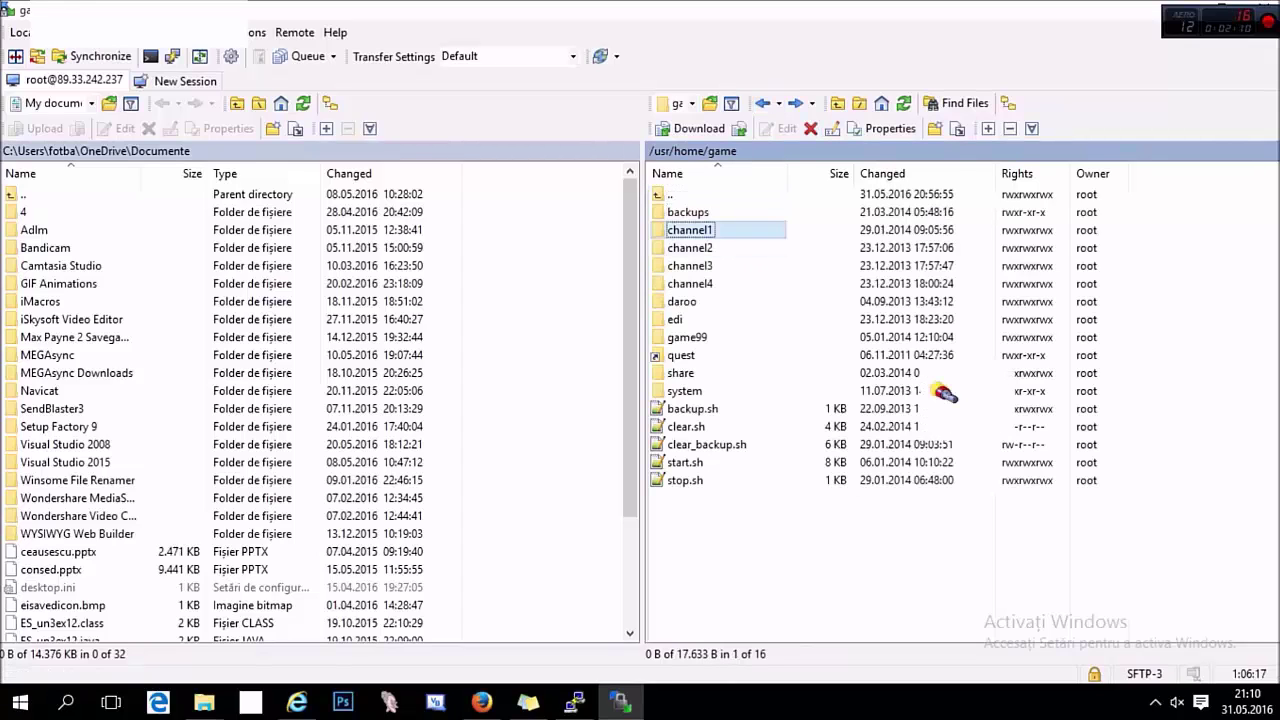
key(Return)
double_click(683, 213)
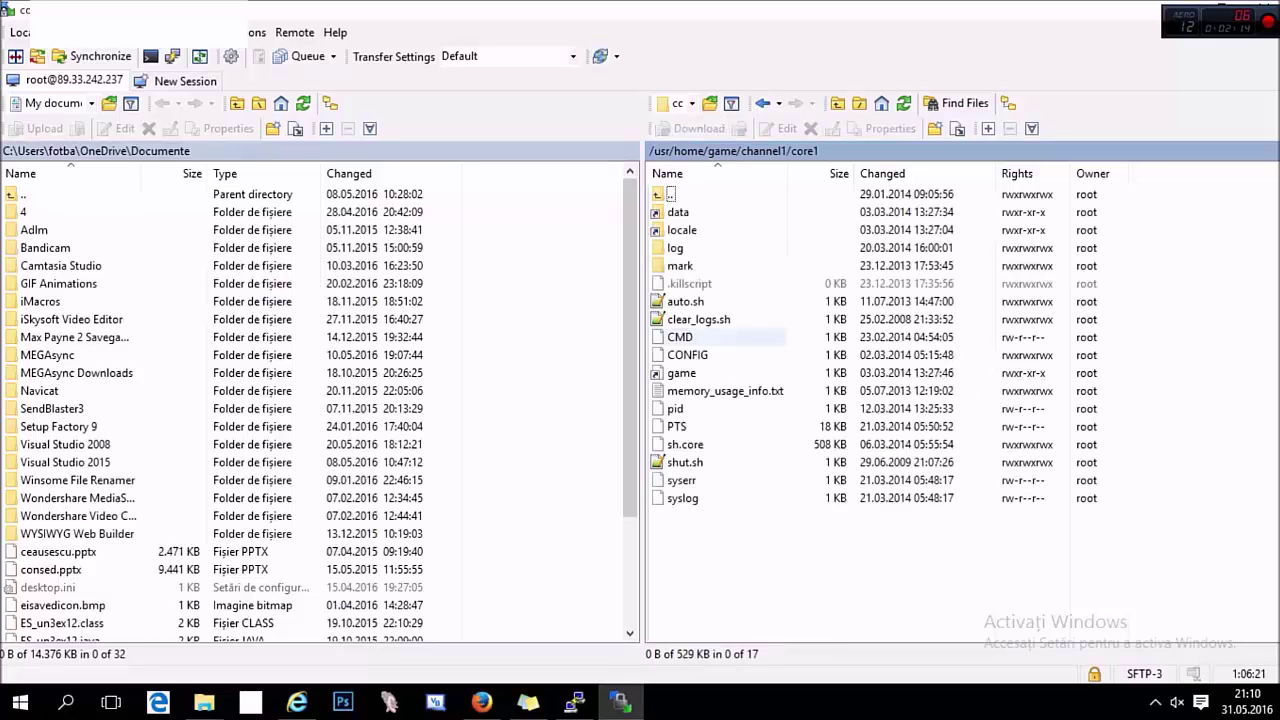
key(Down)
key(Return)
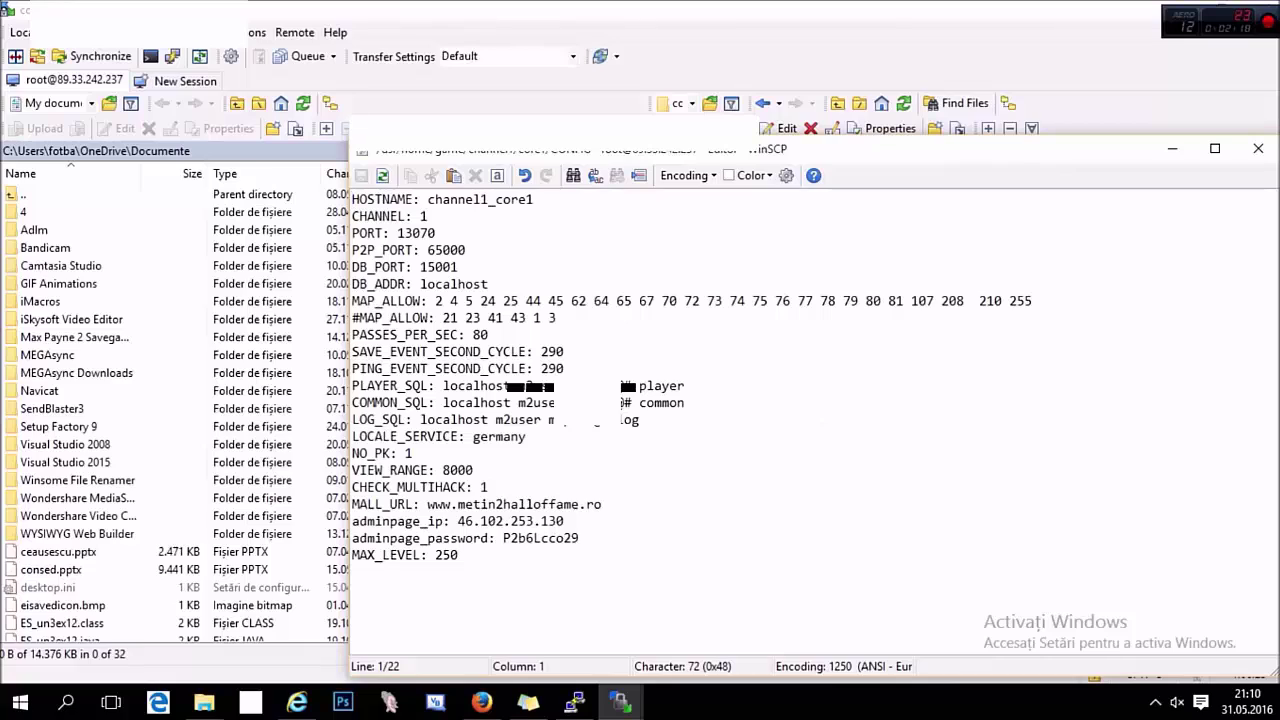
drag(518, 386, 575, 386)
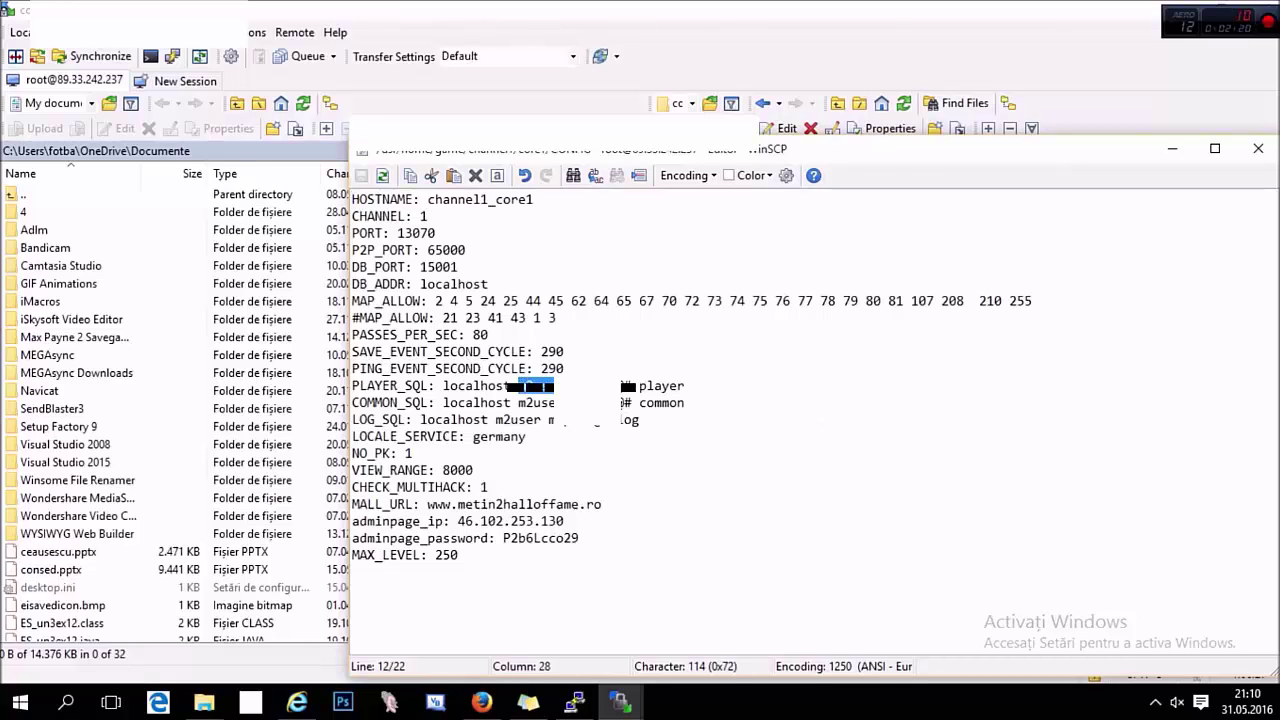
click(568, 387)
click(622, 385)
Step: Add 'Bun ...', 'Acum intram in MYSQL control panel' and 'Comanda: mysql -u root' to the note
click(528, 702)
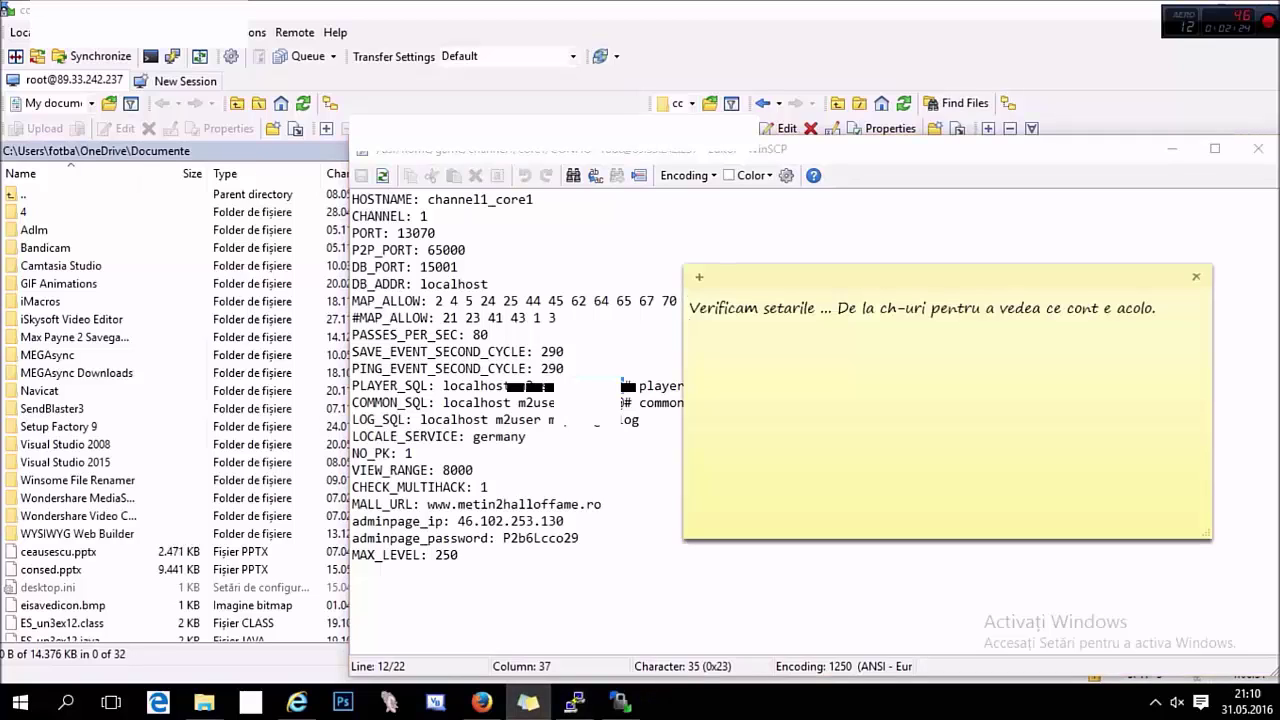
key(Return)
text(Bun ...)
key(Return)
text(Acum)
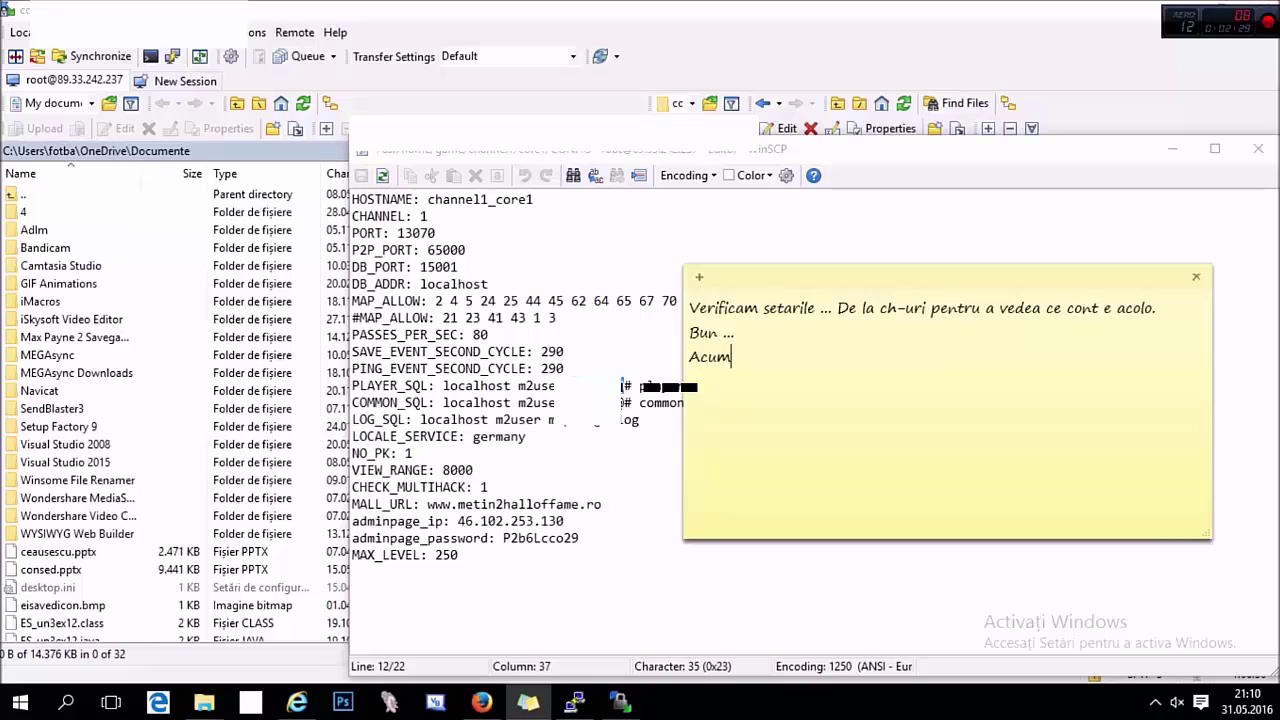
text( intram in MYSQL)
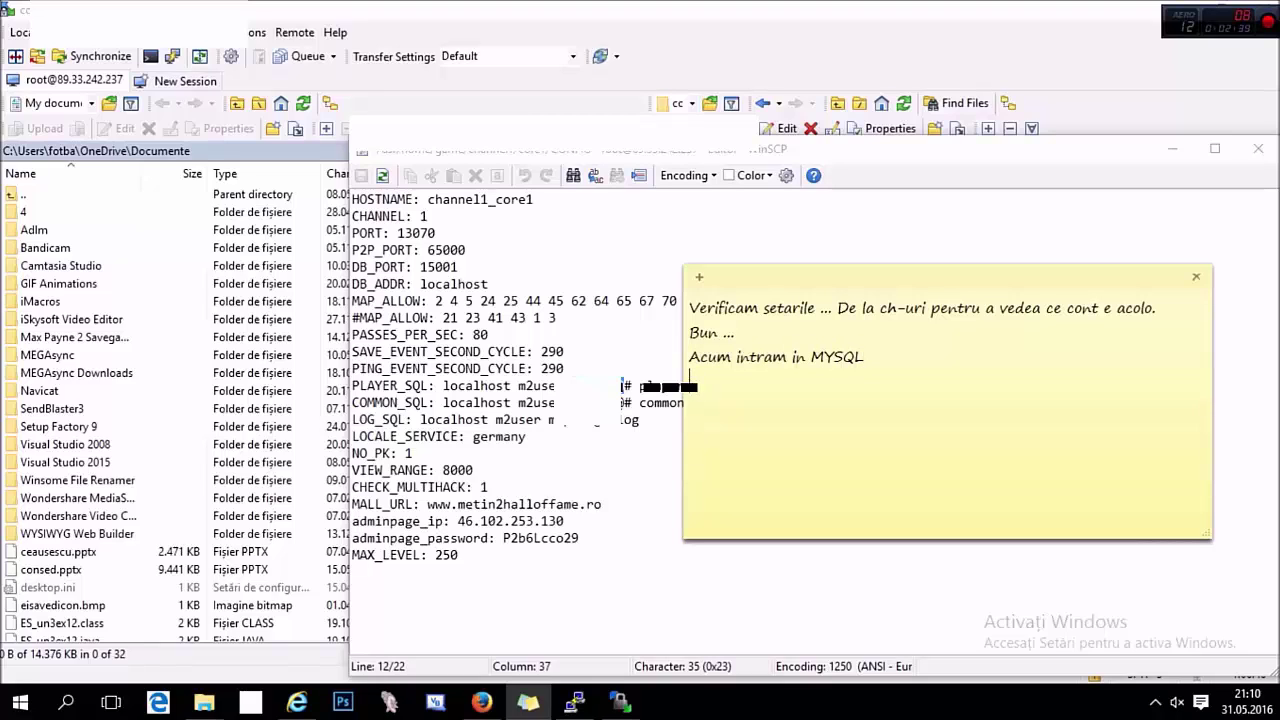
key(BackSpace)
text(control panel)
key(Return)
text(Comand)
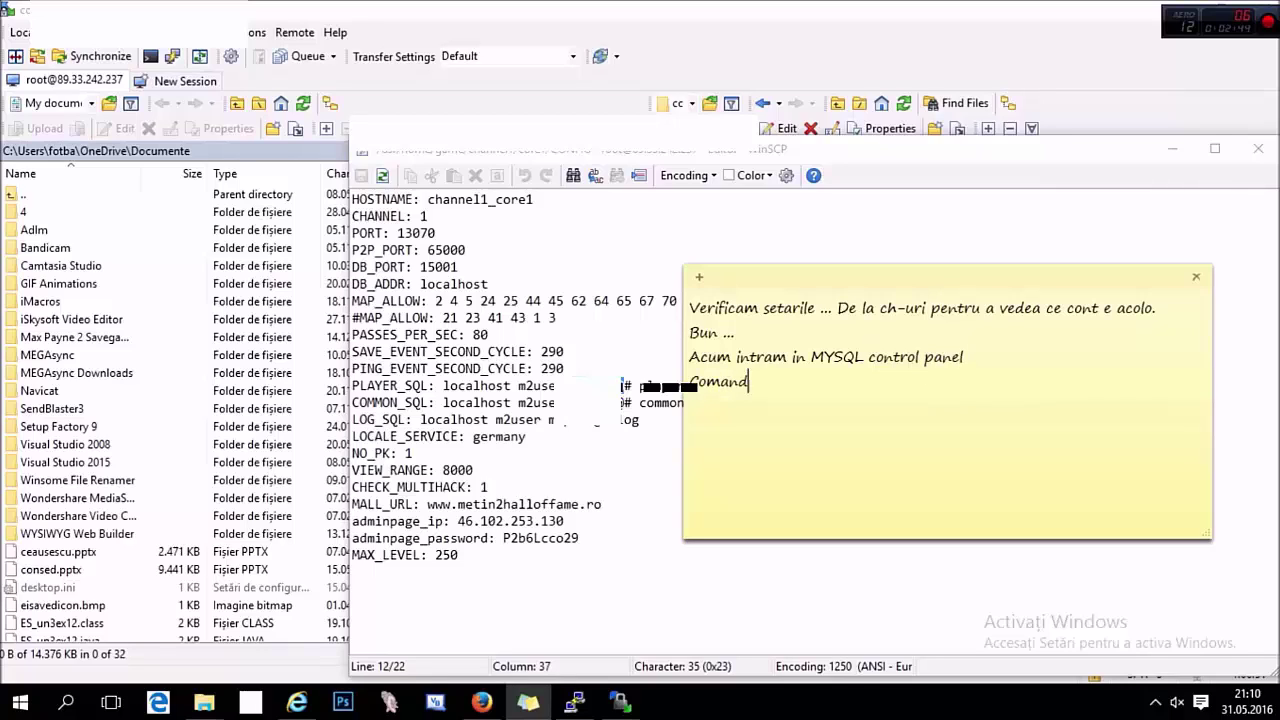
text(a: mysql -u r)
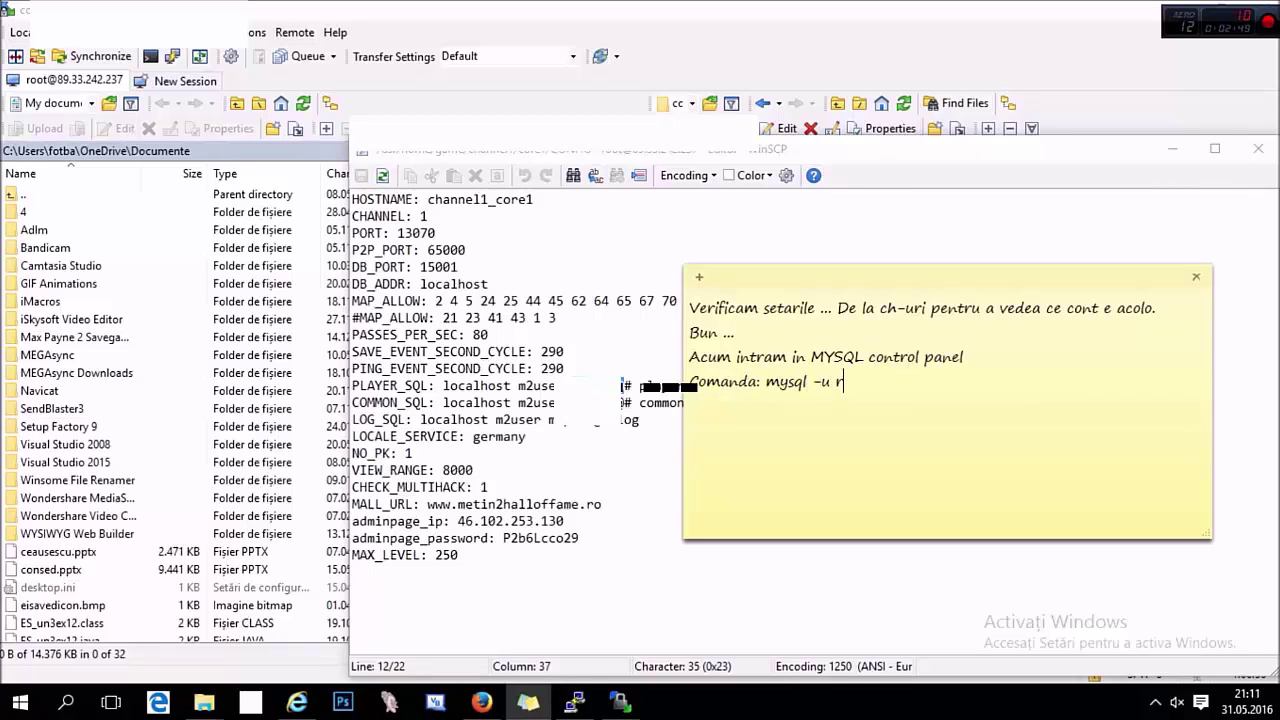
text(oot)
drag(866, 382, 766, 382)
Step: Enter the MySQL console with mysql -u root and note 'Cream acel user:'
click(574, 702)
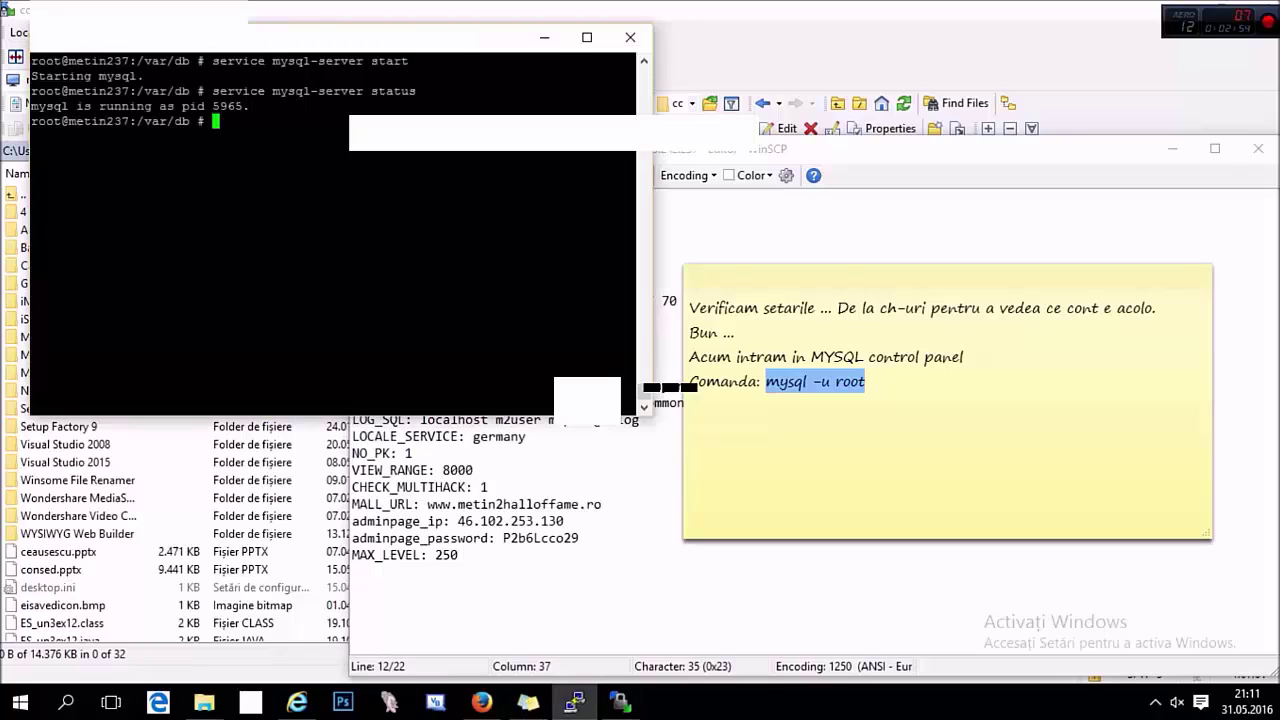
text(mysql -u root)
key(Return)
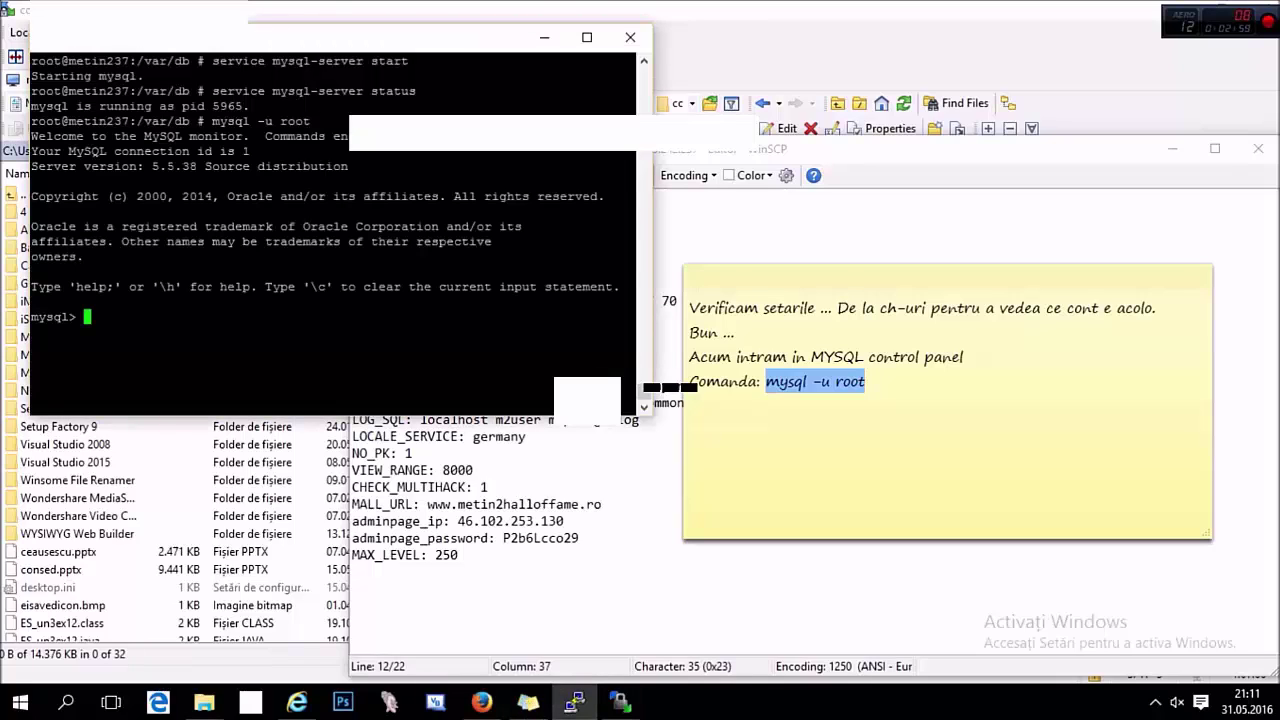
key(alt+Tab)
key(End)
key(Return)
text(Cream a)
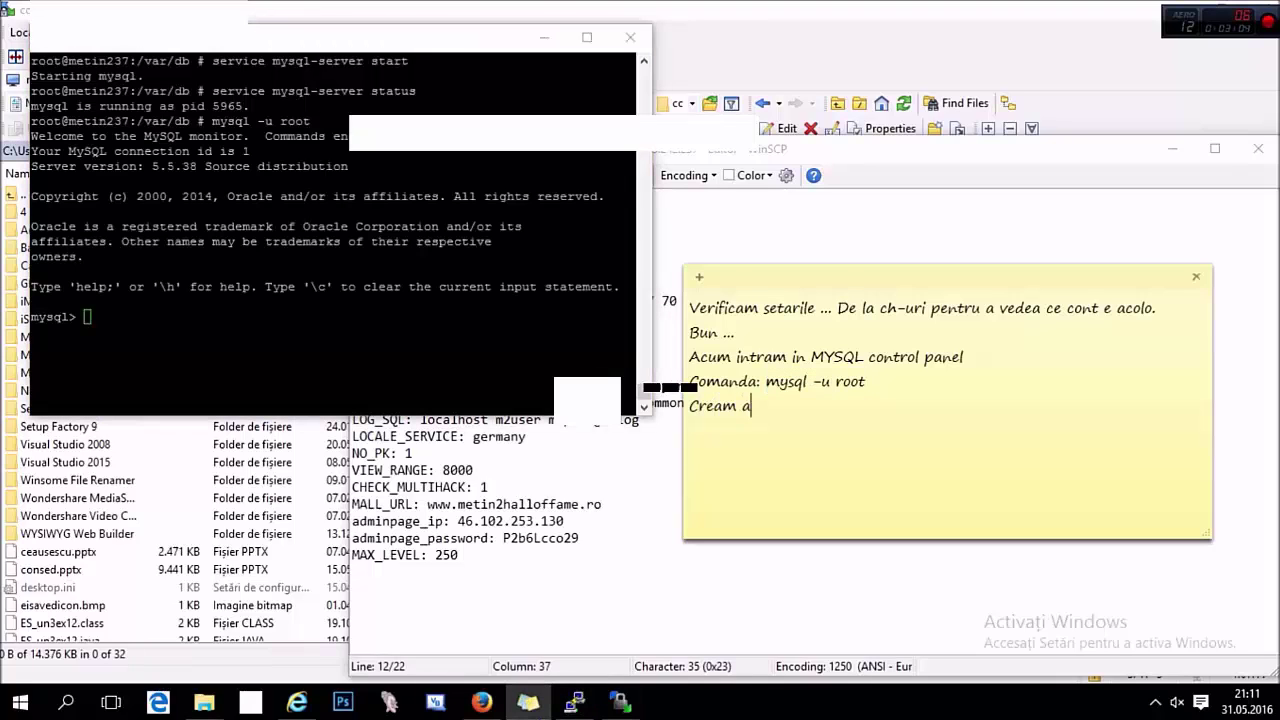
text(cel user:)
Step: Create user 'm2user'@'localhost' identified by the config's database password in the MySQL console
key(alt+Tab)
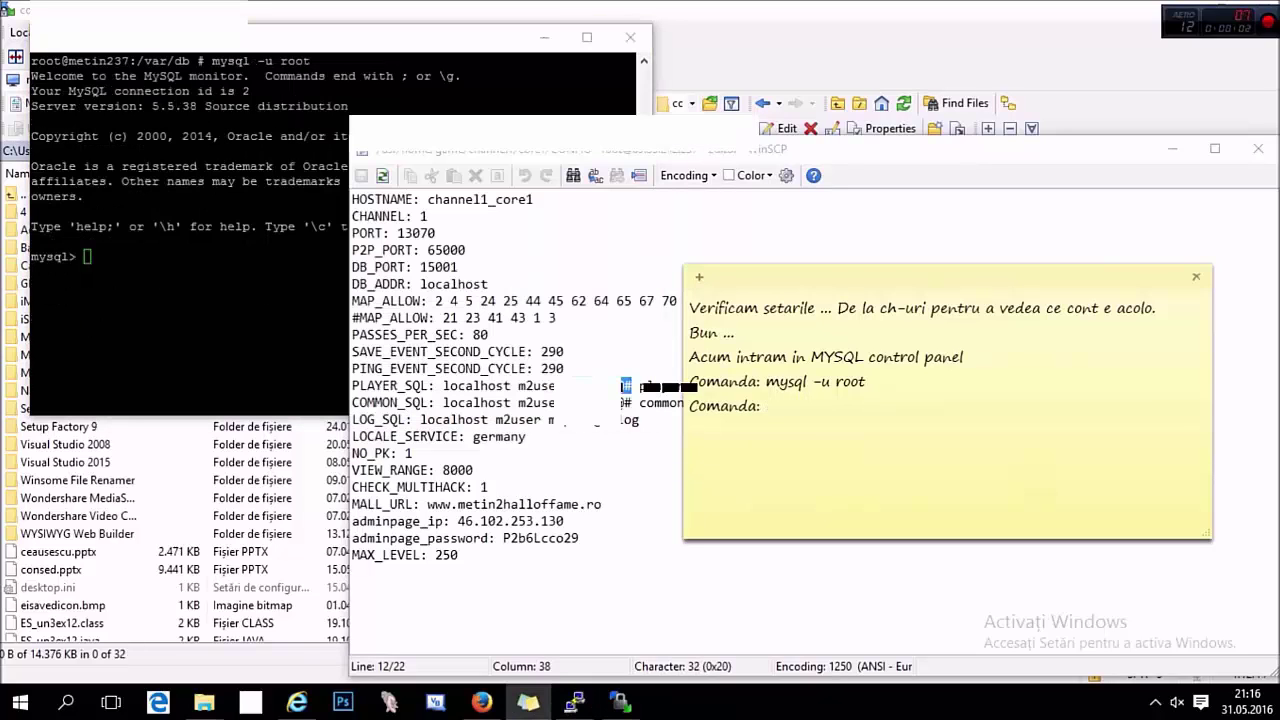
text(CREATE USER 'm2user)
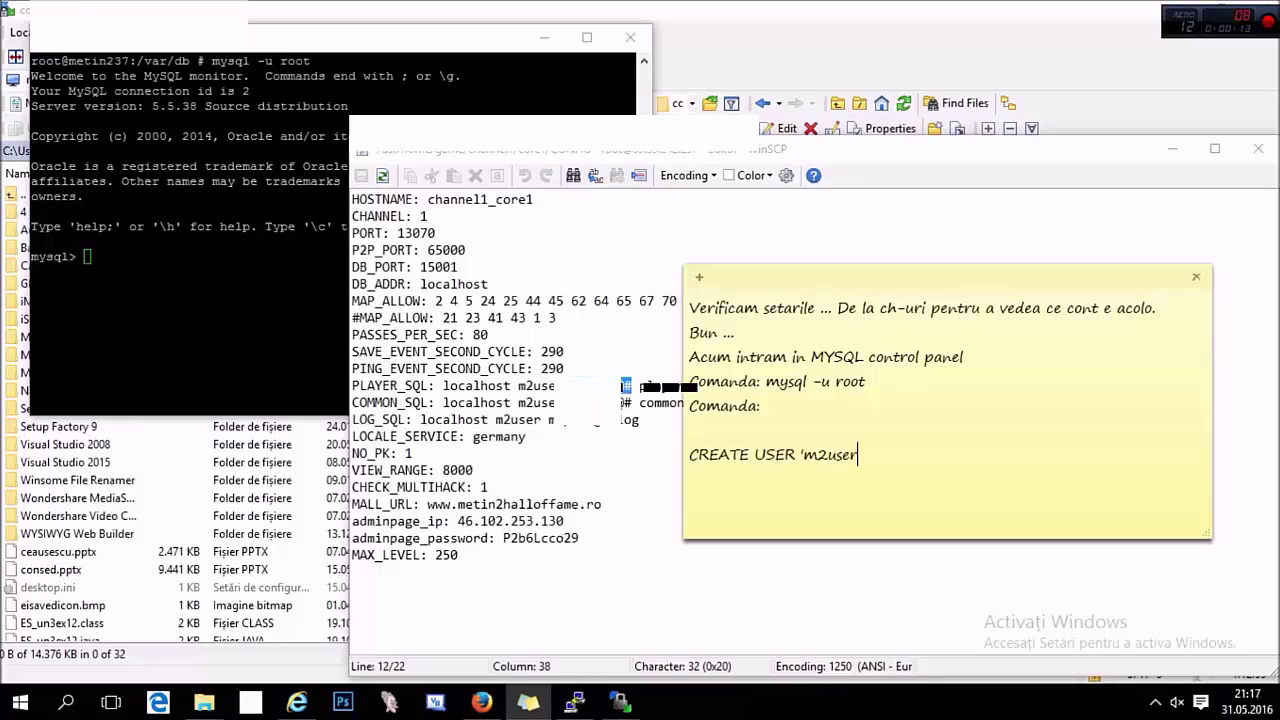
text('@'localhost' ID)
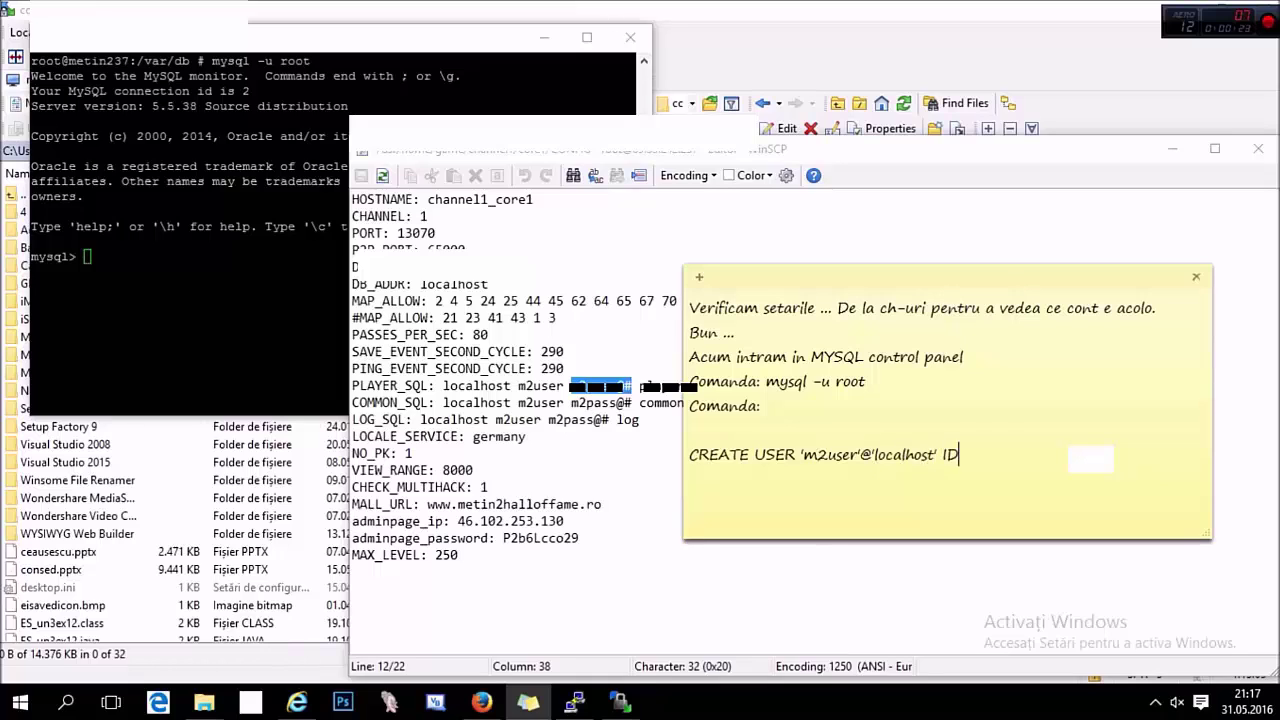
text(ENTIFIED BY ')
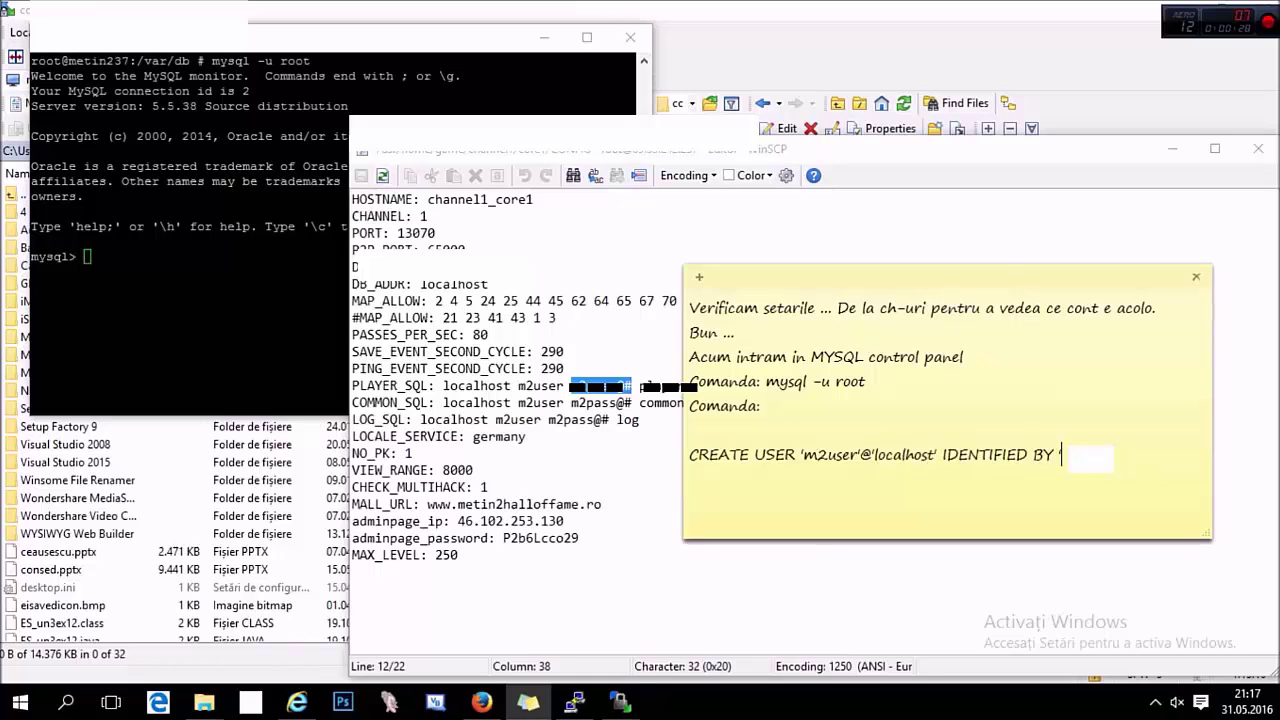
right_click(589, 380)
click(631, 452)
click(528, 702)
key(ctrl+v)
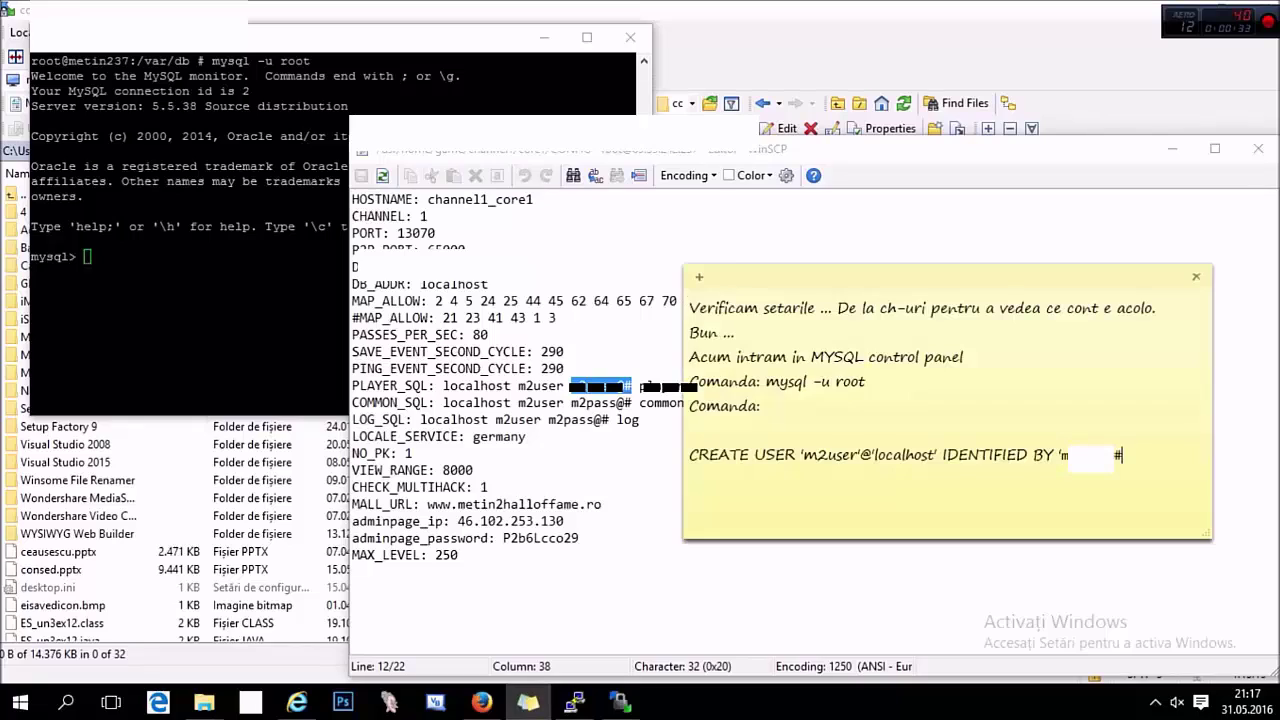
key(shift+Left)
key(shift+Left)
key(shift+Left)
key(shift+Left)
key(shift+Left)
key(shift+Left)
key(shift+Left)
key(shift+Left)
key(shift+Left)
key(shift+Left)
key(shift+Left)
key(shift+Left)
key(shift+Left)
key(shift+Left)
key(shift+Left)
key(shift+Left)
key(shift+Left)
key(shift+Left)
key(shift+Left)
key(shift+Left)
key(ctrl+c)
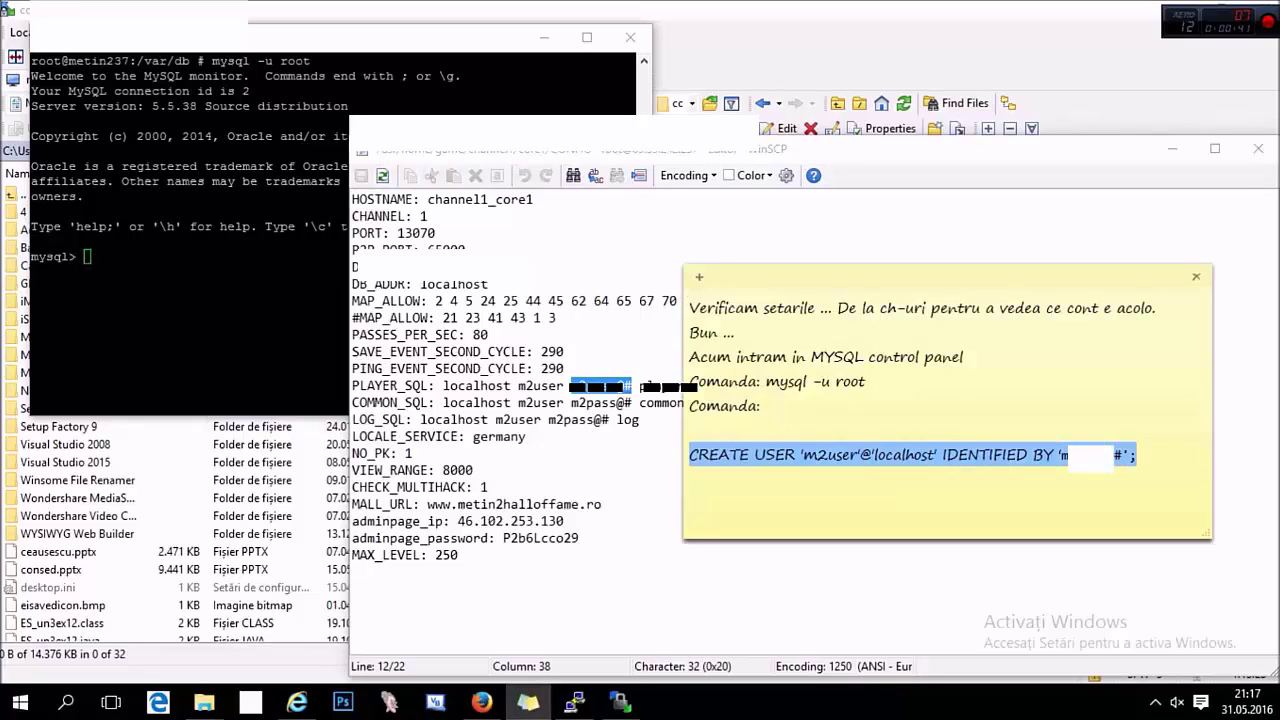
click(200, 320)
right_click(200, 320)
key(Return)
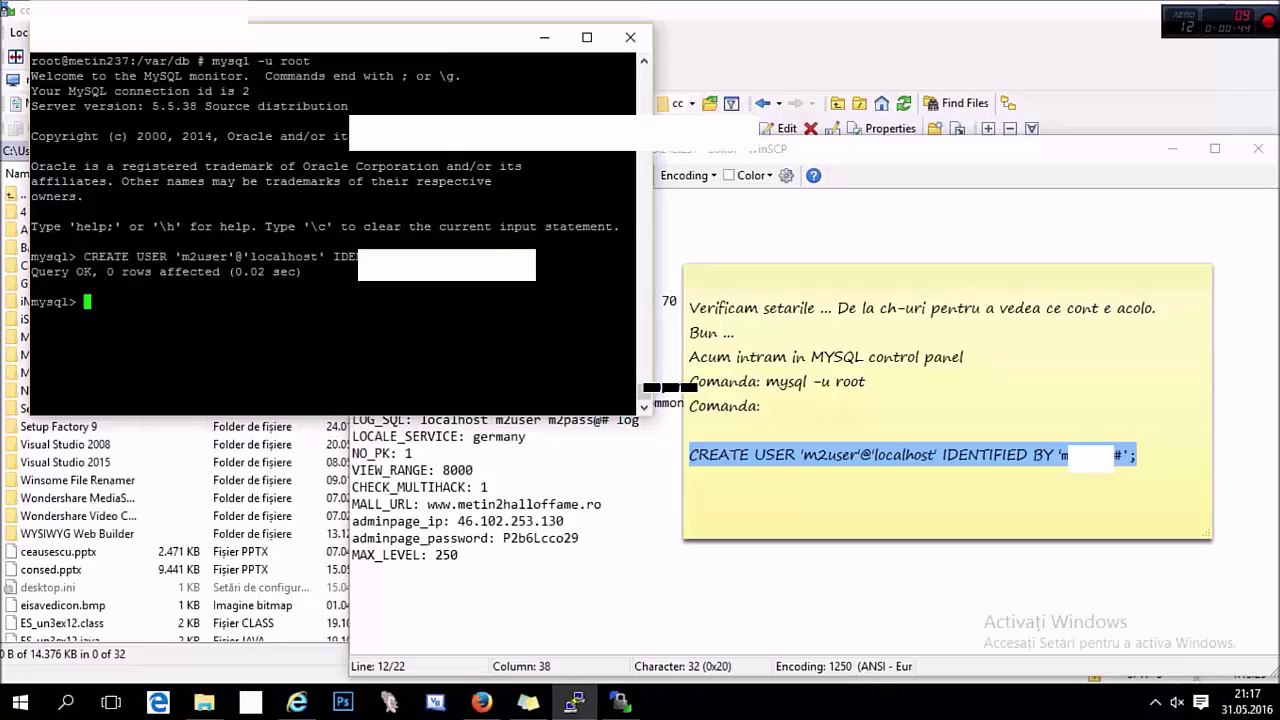
Step: Add the Navicat root remark and a copy of the CREATE USER statement to the note
key(alt+Tab)
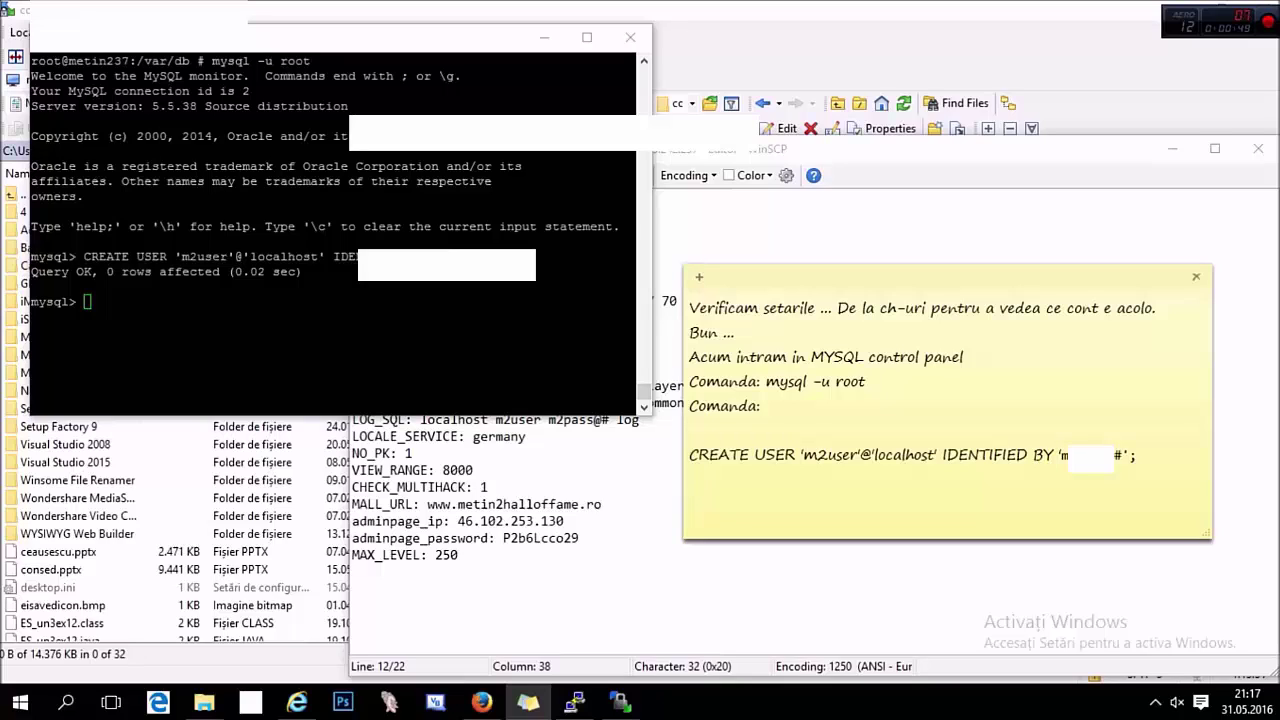
text(si deasem)
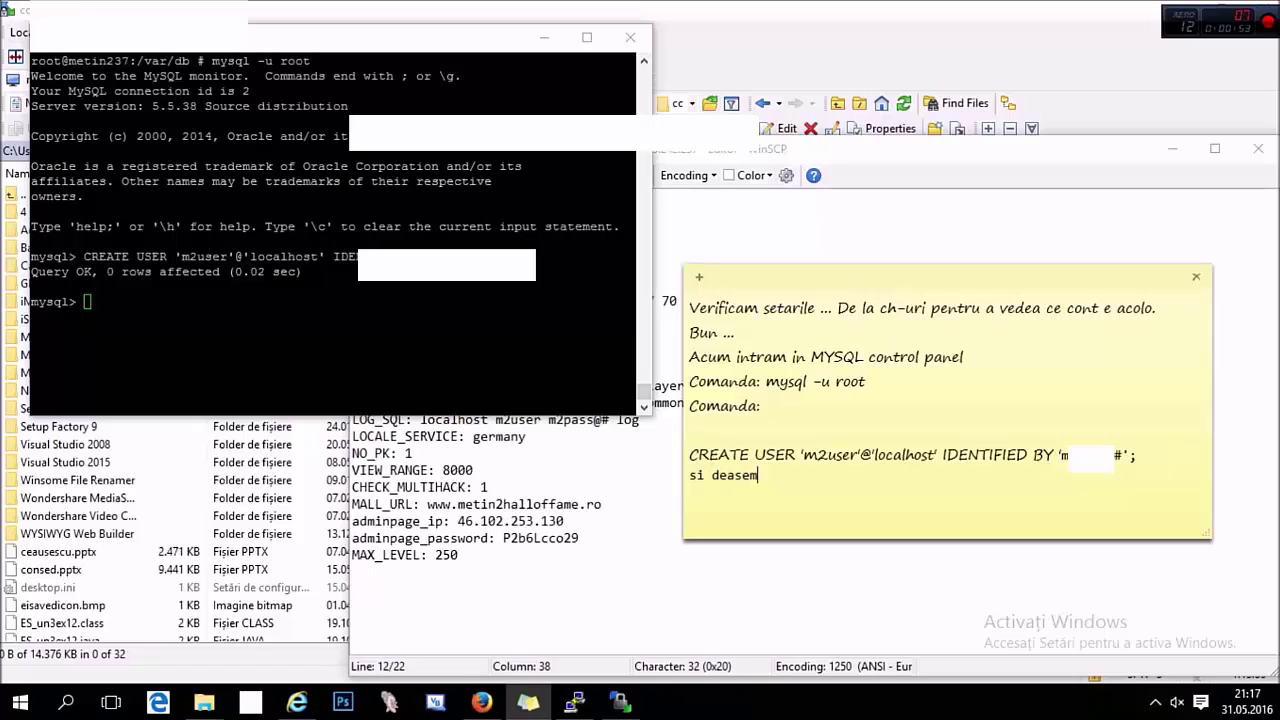
text(enea root-ul care ne conectam no)
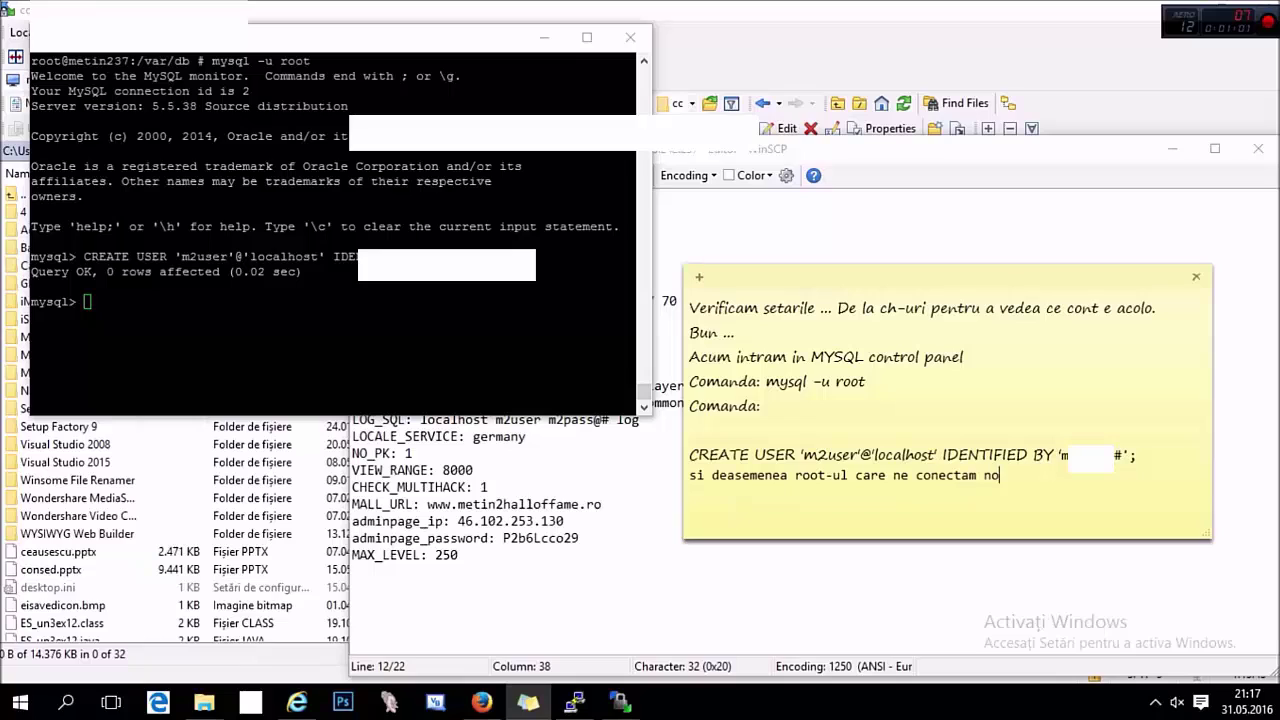
text(i cu Navicat)
drag(1138, 456, 689, 458)
key(ctrl+c)
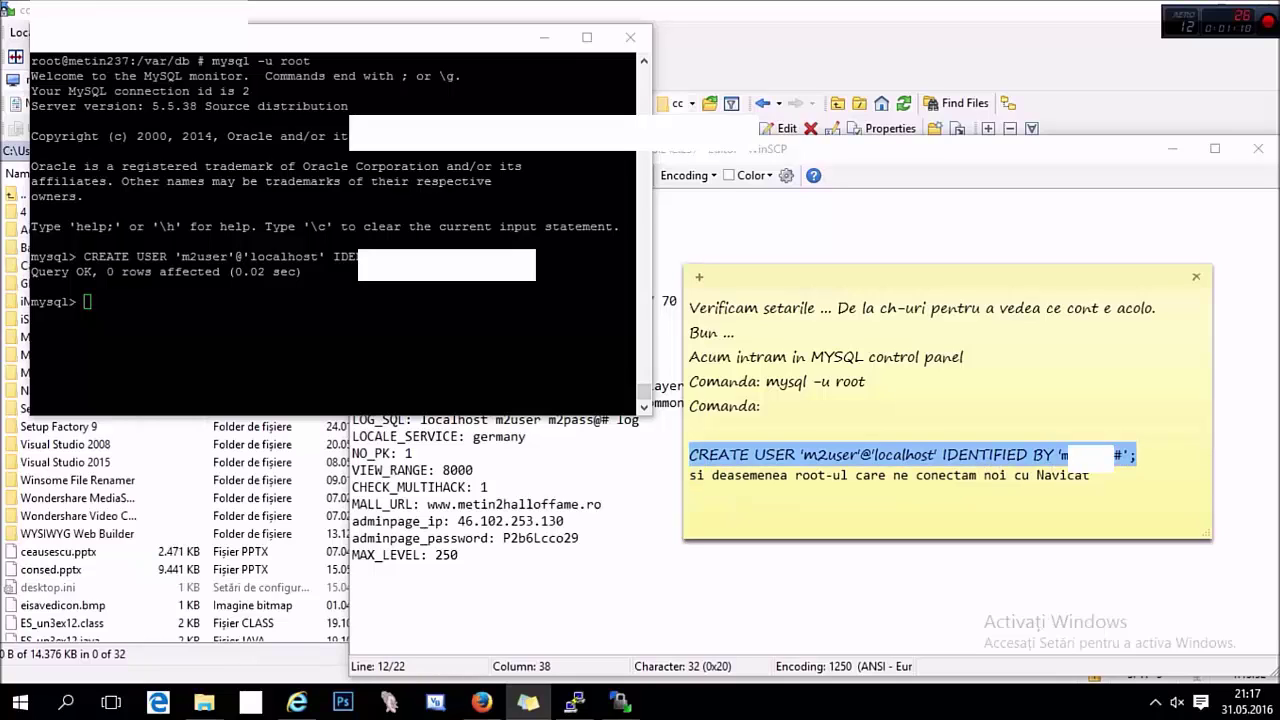
right_click(708, 494)
click(755, 301)
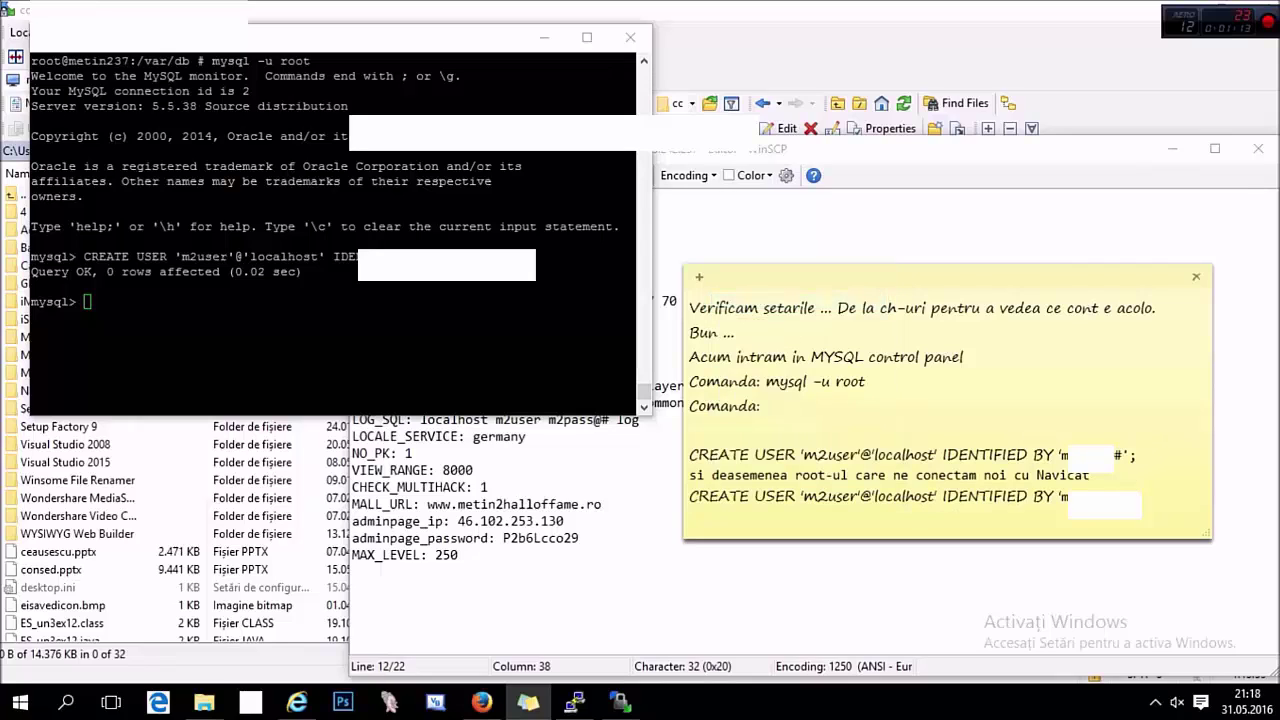
Step: Change the copied statement to 'root sau alt nume'@'%' with a new password
drag(860, 496, 803, 496)
text(root sau alt nu)
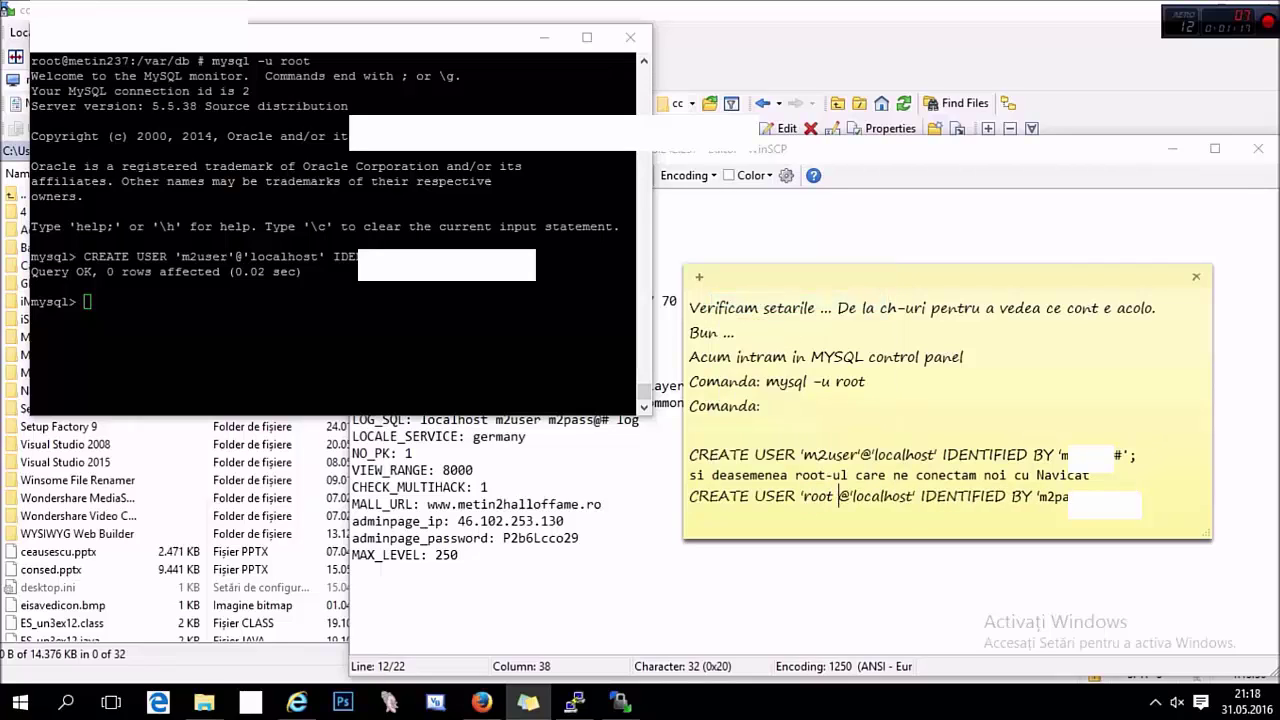
text(me)
key(Right)
key(Right)
key(Right)
key(Right)
key(Right)
key(Right)
key(Right)
key(Right)
key(Right)
key(Right)
key(Right)
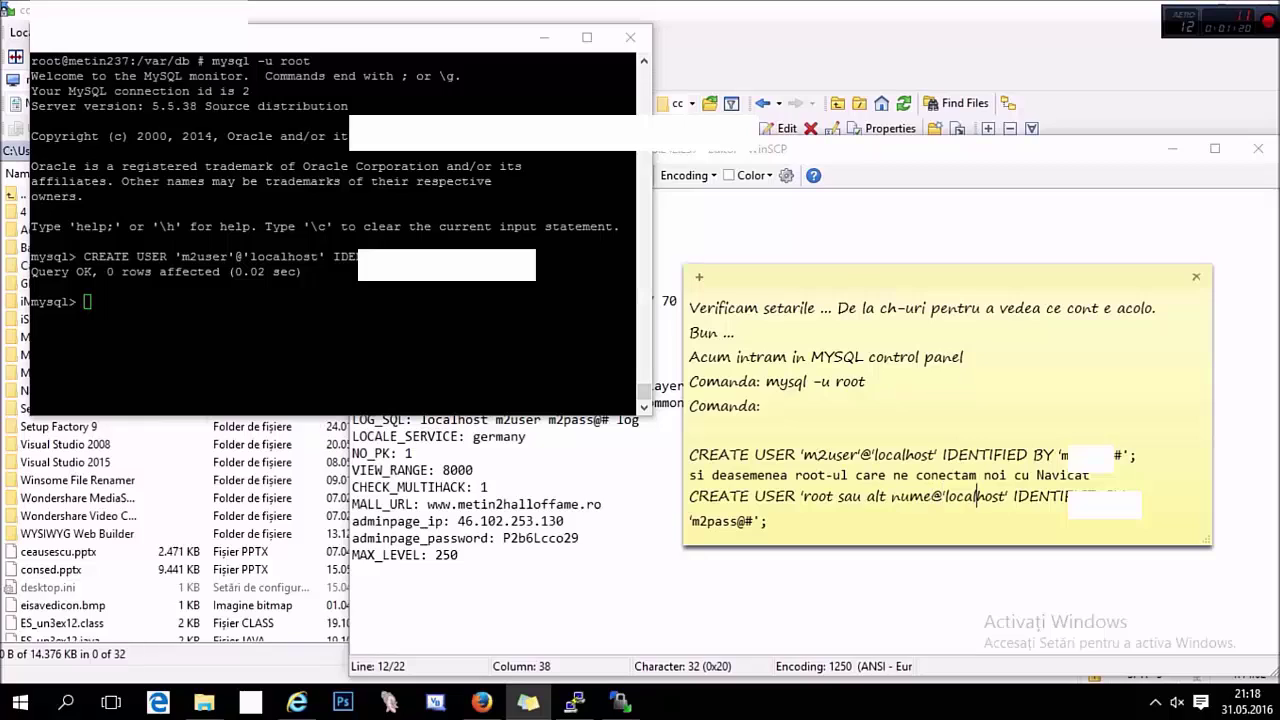
key(BackSpace)
key(BackSpace)
key(BackSpace)
key(BackSpace)
key(BackSpace)
key(BackSpace)
key(BackSpace)
key(BackSpace)
key(BackSpace)
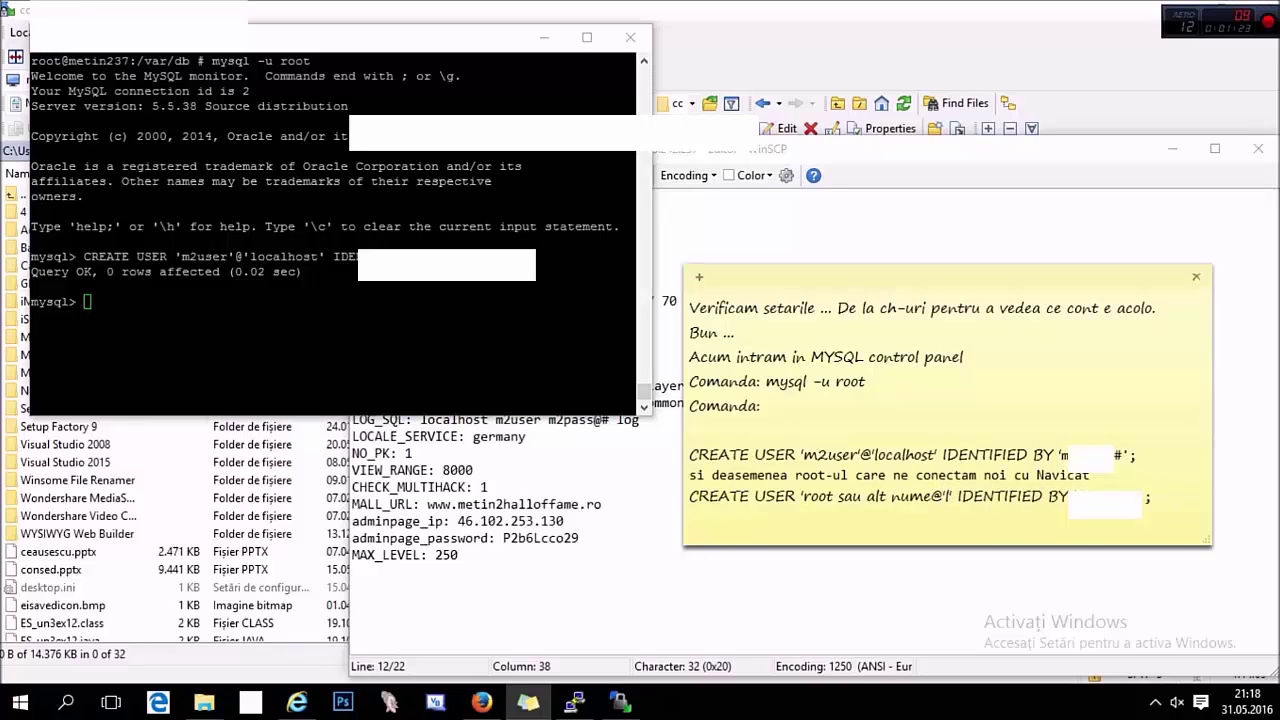
text(%)
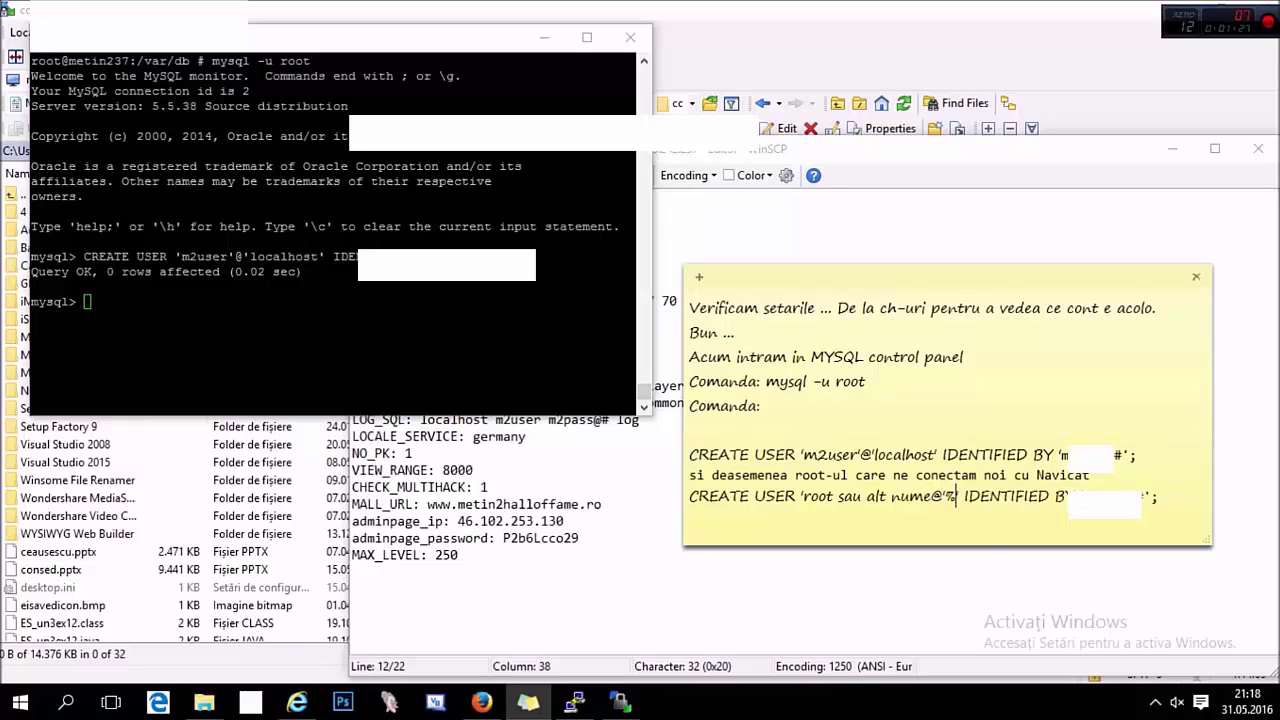
drag(1143, 497, 1091, 497)
key(BackSpace)
text(a)
key(BackSpace)
key(BackSpace)
key(BackSpace)
key(BackSpace)
key(BackSpace)
key(BackSpace)
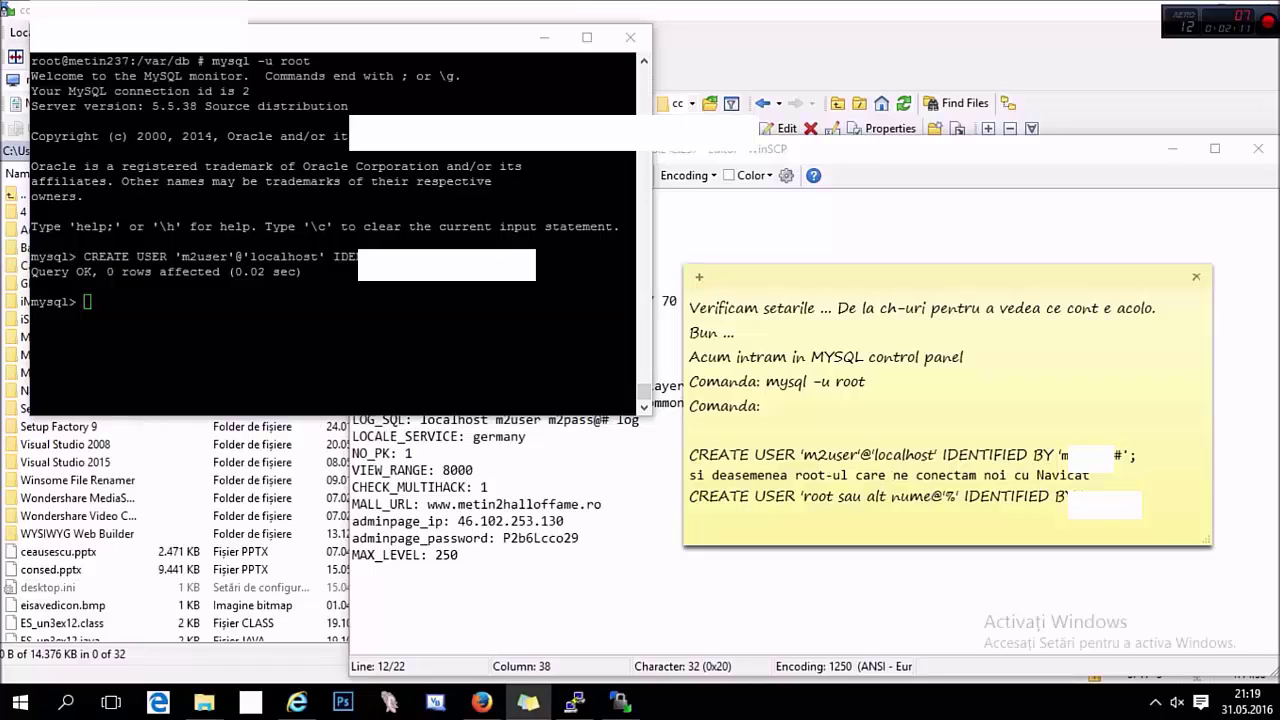
Step: Change the note's CREATE USER line to create user 'eugen'@'%'
key(shift+Left)
key(shift+Left)
key(shift+Left)
key(shift+Left)
key(shift+Left)
key(shift+Left)
key(shift+Left)
key(shift+Left)
key(shift+Left)
key(shift+Left)
key(shift+Left)
key(shift+Left)
key(shift+Left)
key(shift+Left)
key(shift+Left)
key(shift+Left)
key(shift+Left)
text(eduar)
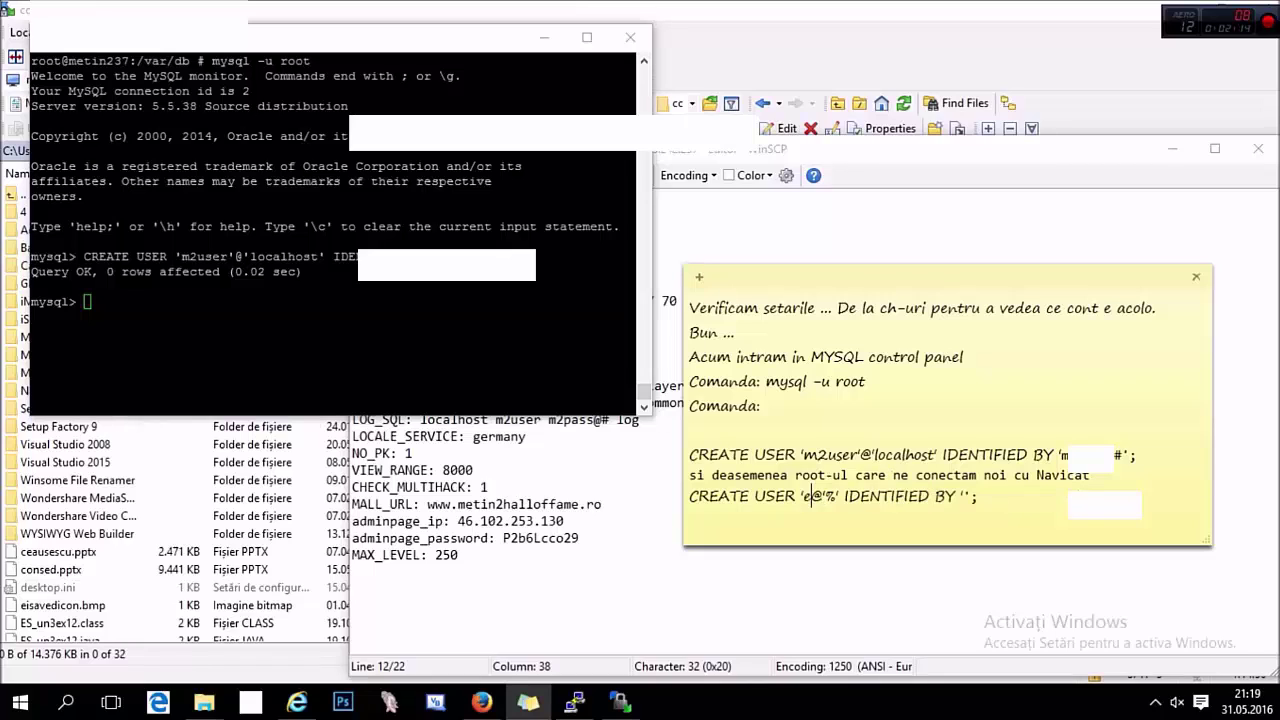
key(Right)
key(Right)
key(Right)
key(Right)
key(Right)
key(Right)
key(Right)
key(Right)
key(Right)
key(Right)
key(Right)
key(Right)
key(Right)
key(Right)
key(Right)
key(Right)
key(Right)
key(Right)
key(Right)
key(Right)
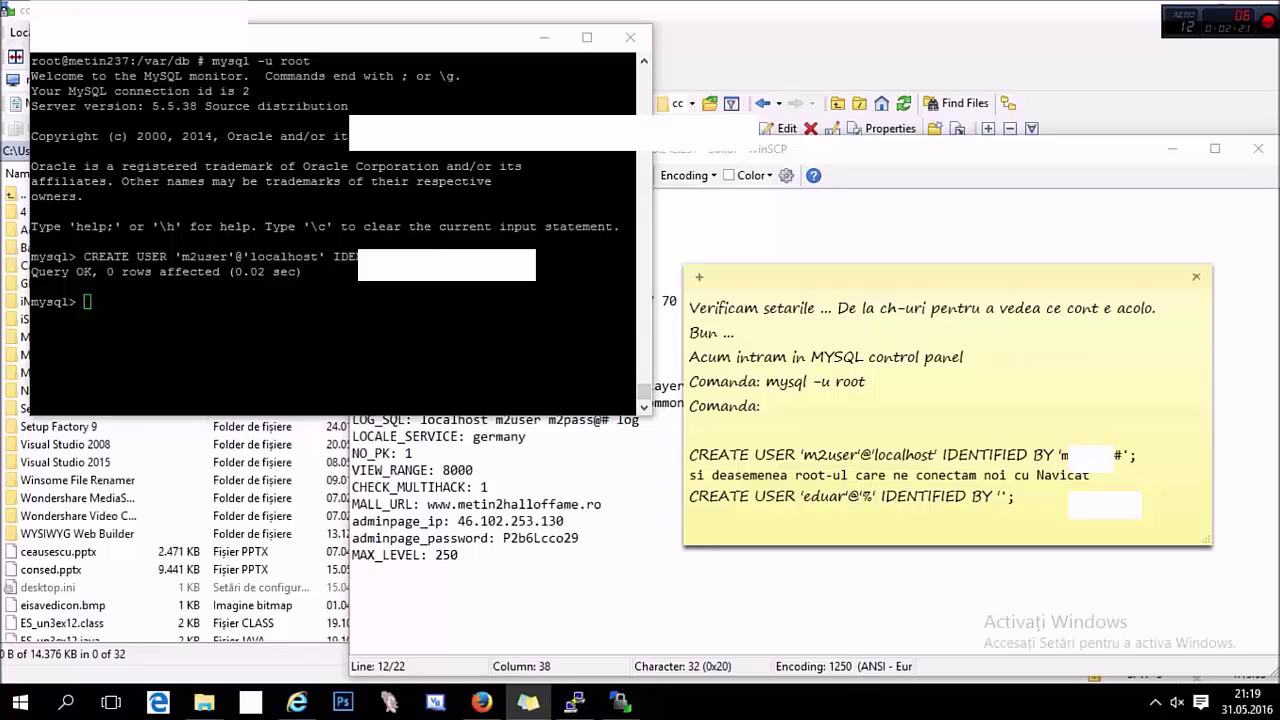
key(Delete)
key(Left)
key(Left)
key(Left)
key(Left)
key(Left)
key(Left)
key(Left)
key(Left)
key(Left)
key(Left)
key(Left)
key(Left)
key(Left)
key(Left)
key(Left)
key(Left)
key(Left)
key(Left)
key(Left)
key(Left)
key(BackSpace)
key(BackSpace)
key(BackSpace)
key(BackSpace)
text(ugen)
key(Right)
key(Right)
key(Right)
key(Right)
key(Right)
key(Right)
key(Right)
key(Right)
key(Right)
key(Right)
key(Right)
key(Right)
key(Right)
key(Right)
key(Right)
key(Right)
key(Right)
key(Right)
key(Right)
key(Right)
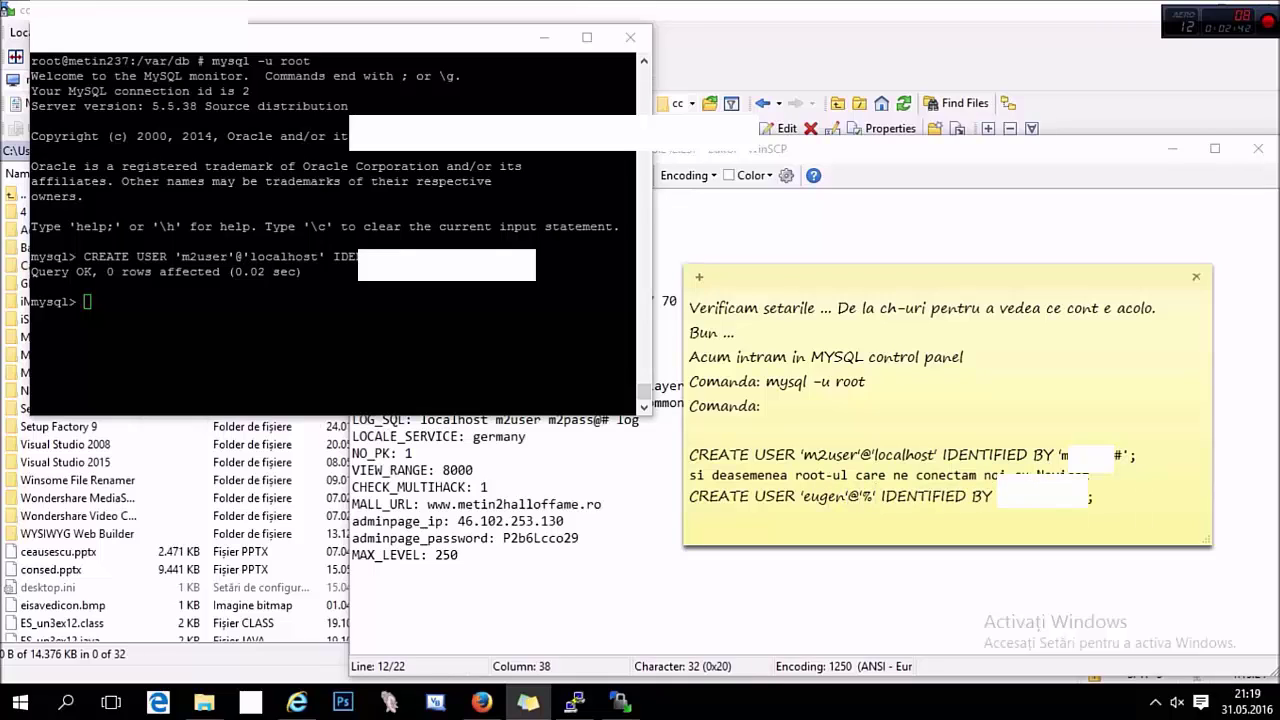
Step: Run the CREATE USER 'eugen'@'%' statement at the MySQL prompt
drag(1102, 497, 688, 497)
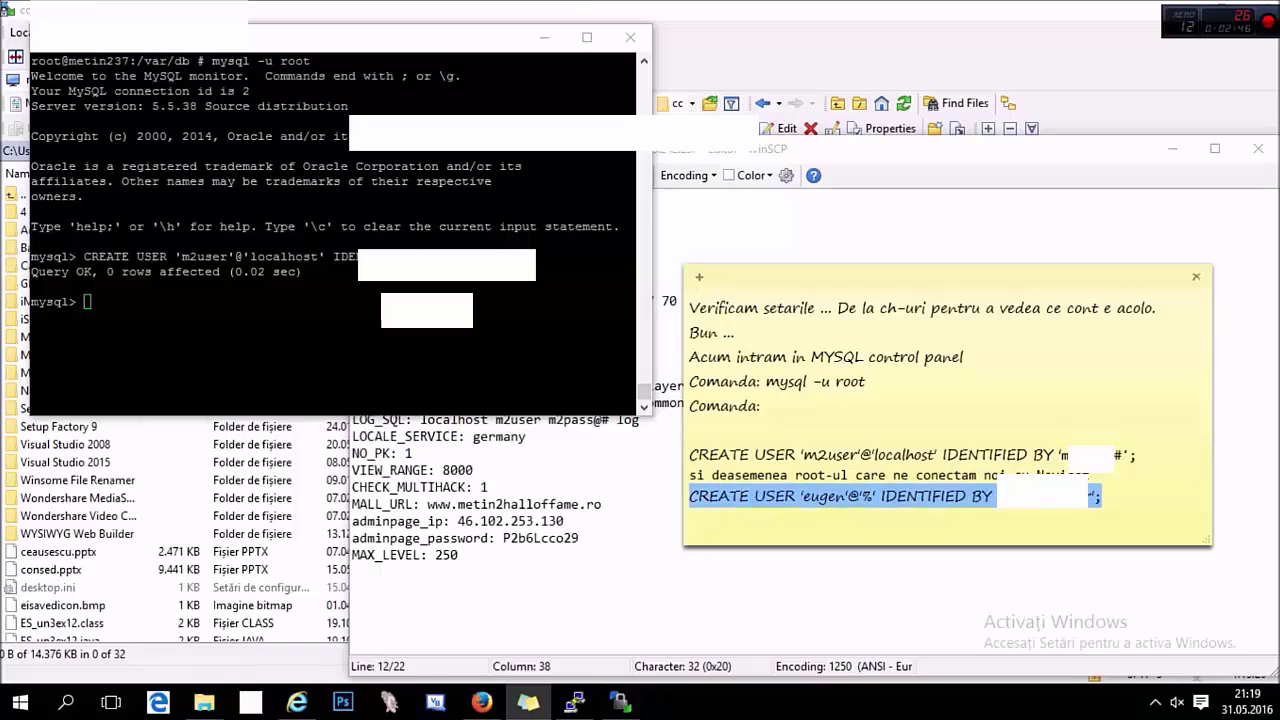
key(ctrl+c)
key(alt+Tab)
key(shift+Insert)
key(Return)
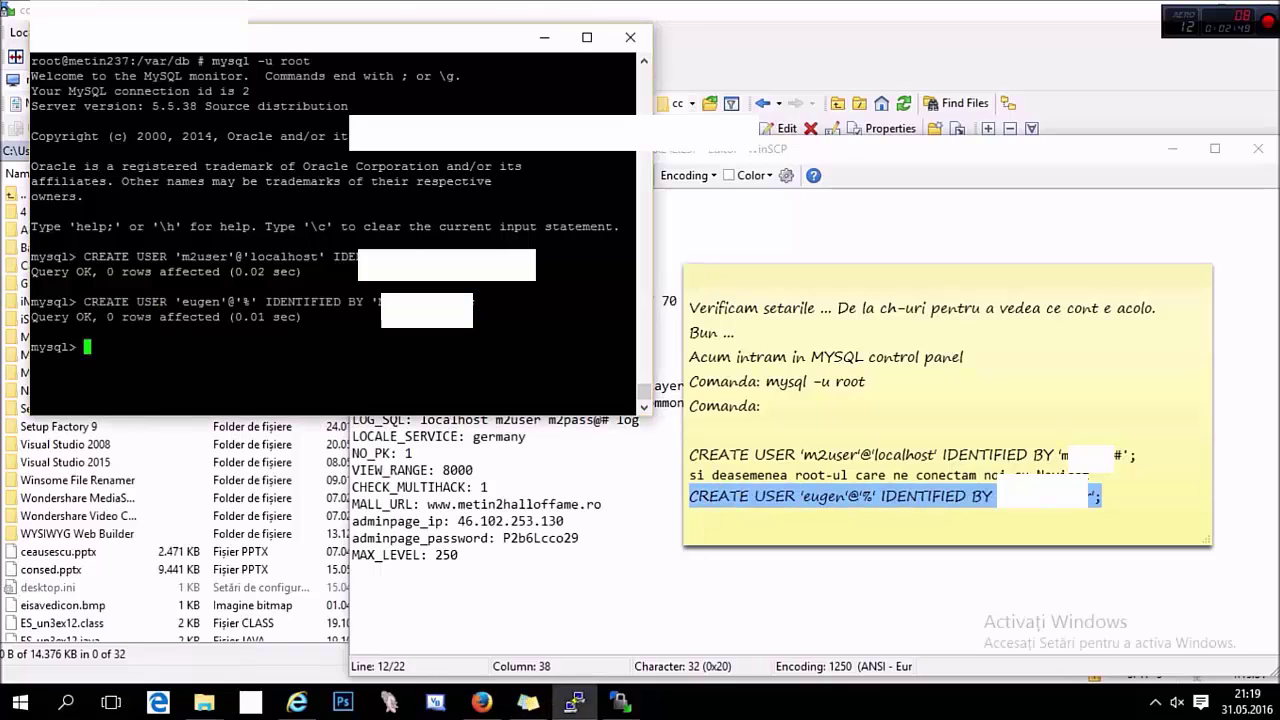
drag(1104, 498, 690, 306)
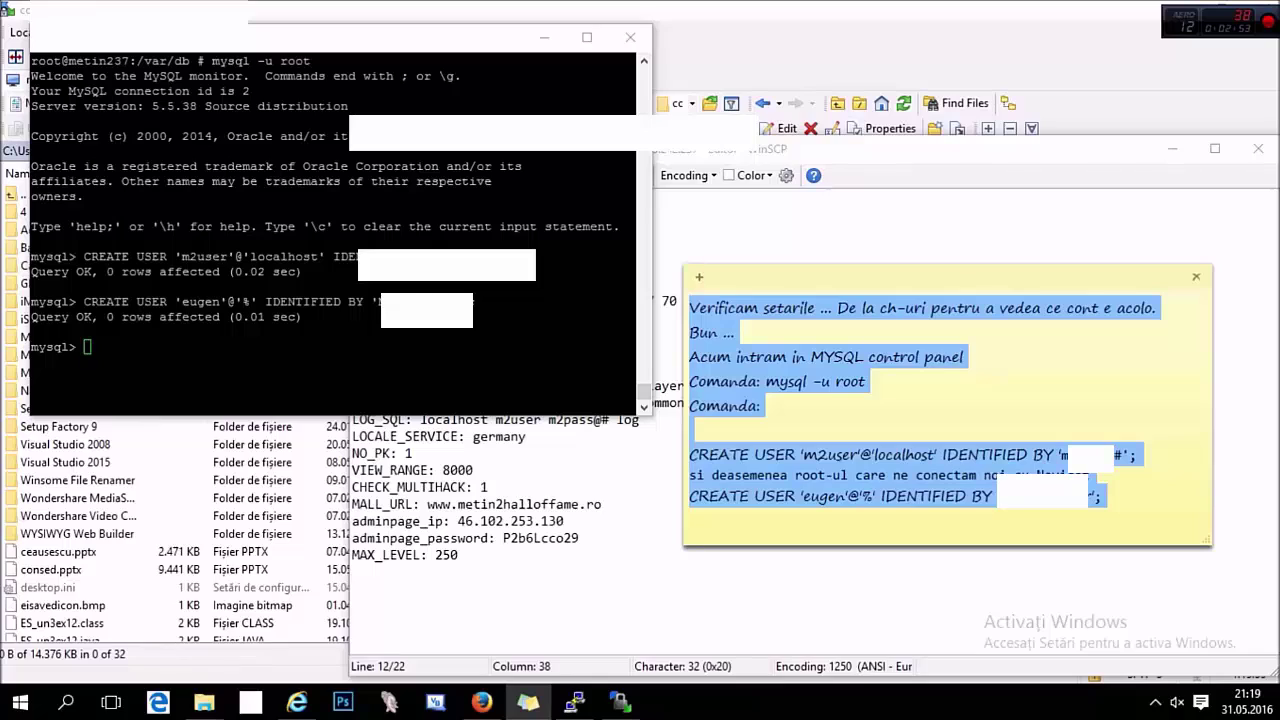
Step: Write 'Le dam permisiune la toate privilegiile ;' and 'Comanda:' in the note
text(Le )
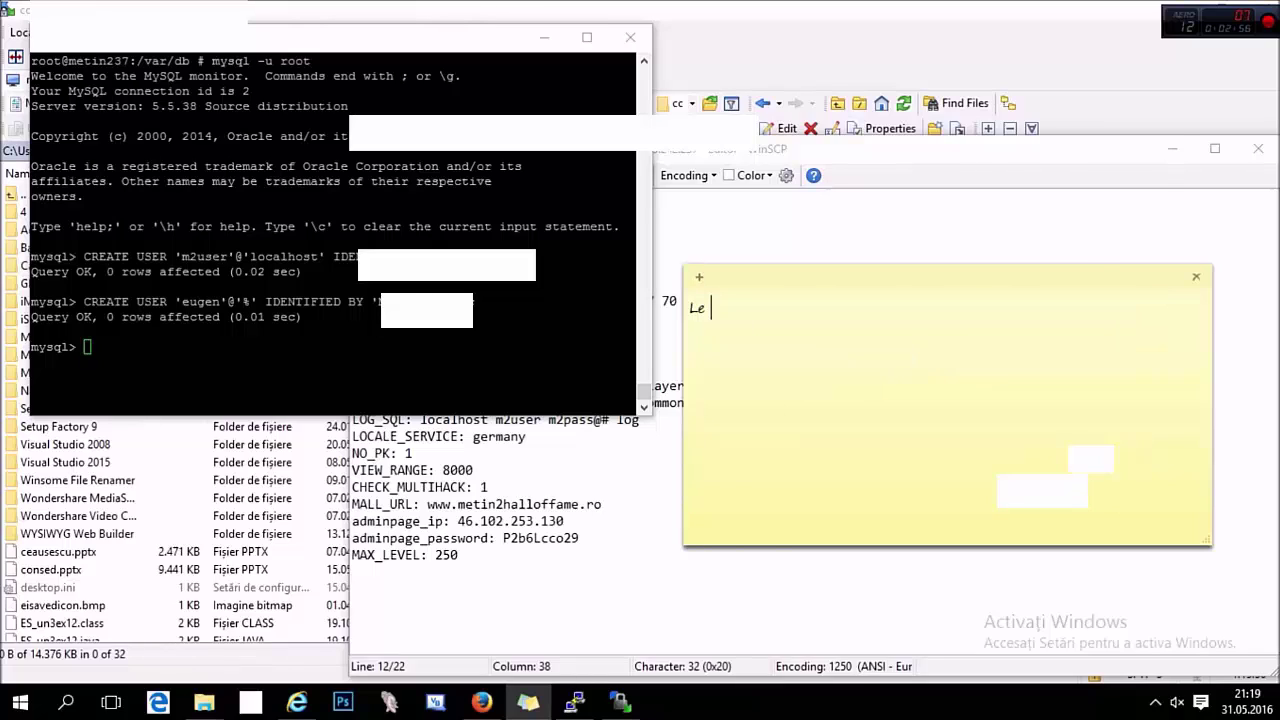
text(dam permisiune la t)
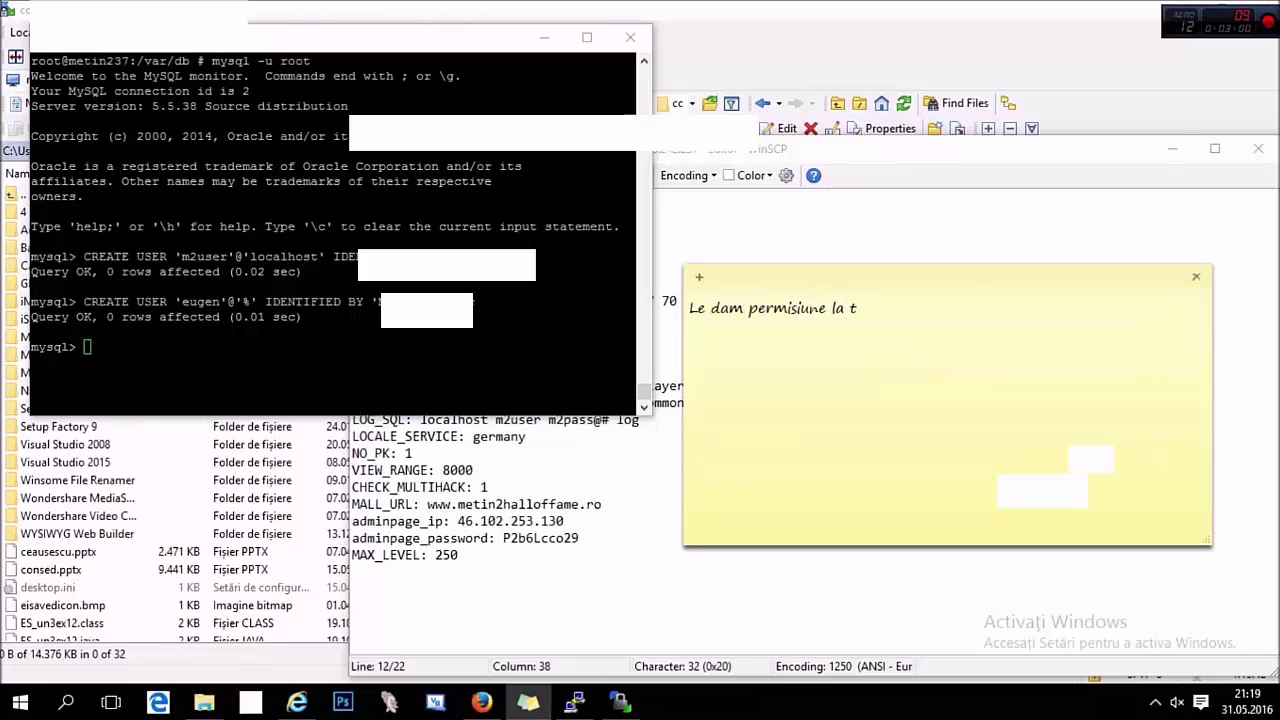
text(oate privilegii)
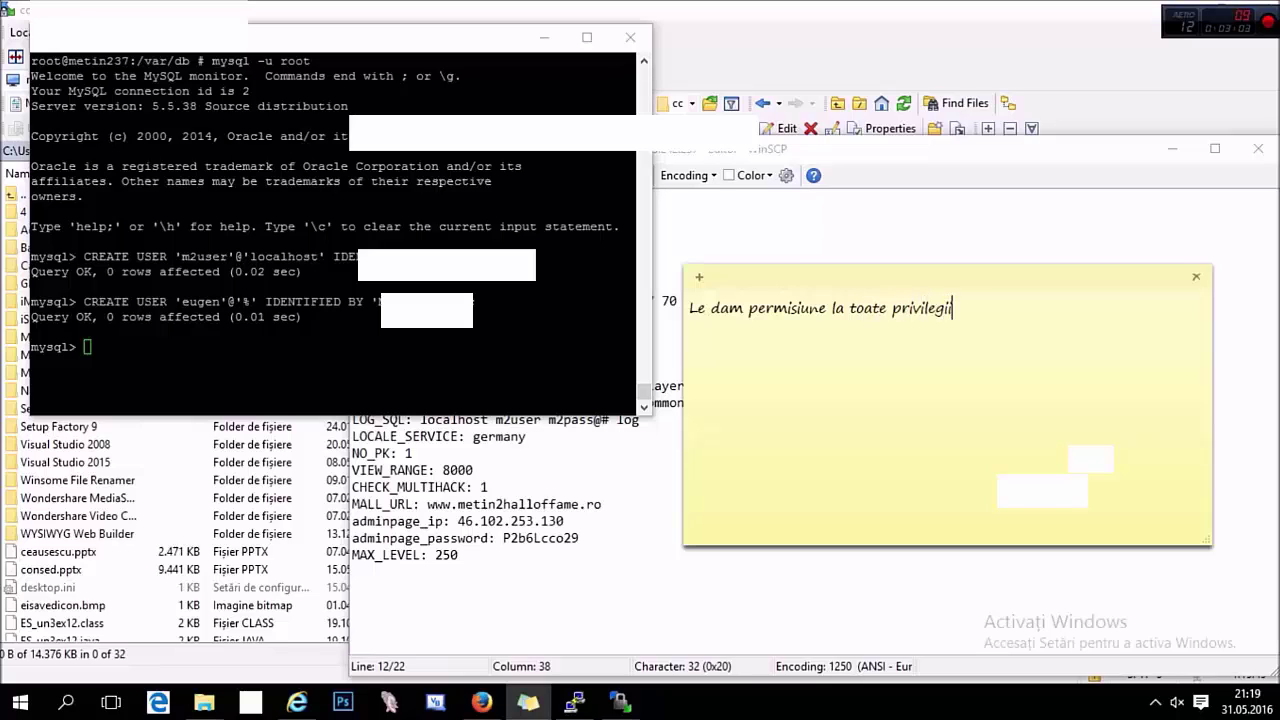
text(le ;)
key(Return)
text(Comanda:)
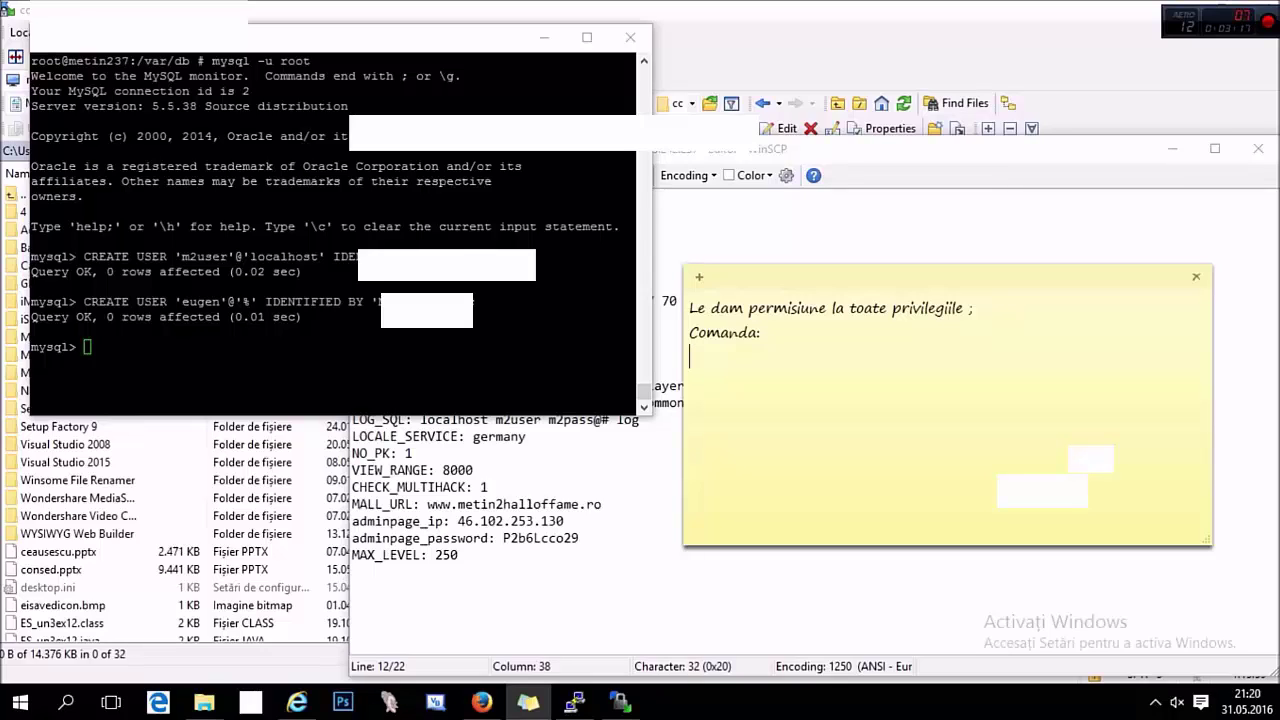
key(Return)
Step: Compose GRANT ALL PRIVILEGES ON *.* TO 'm2user'@'localhost'; using the config's user name
text(GRANT ALL PRIVIEL)
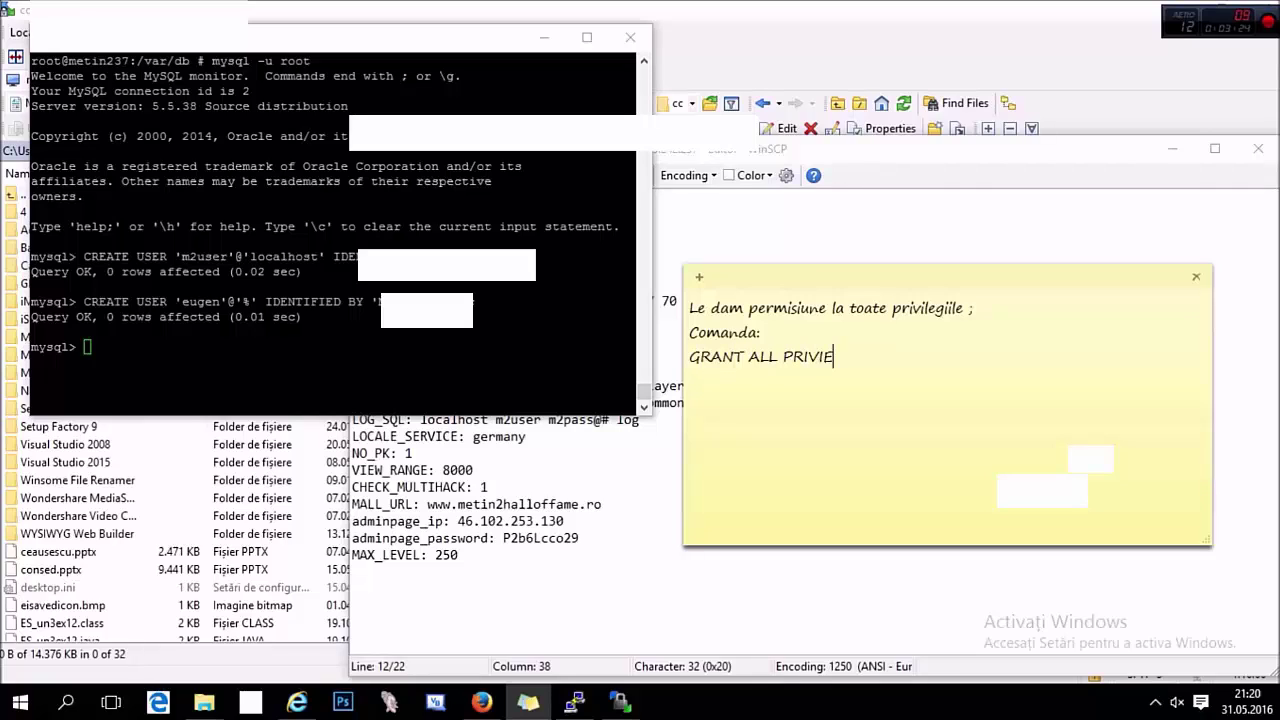
key(BackSpace)
key(BackSpace)
text(LEGES ON *.* TO)
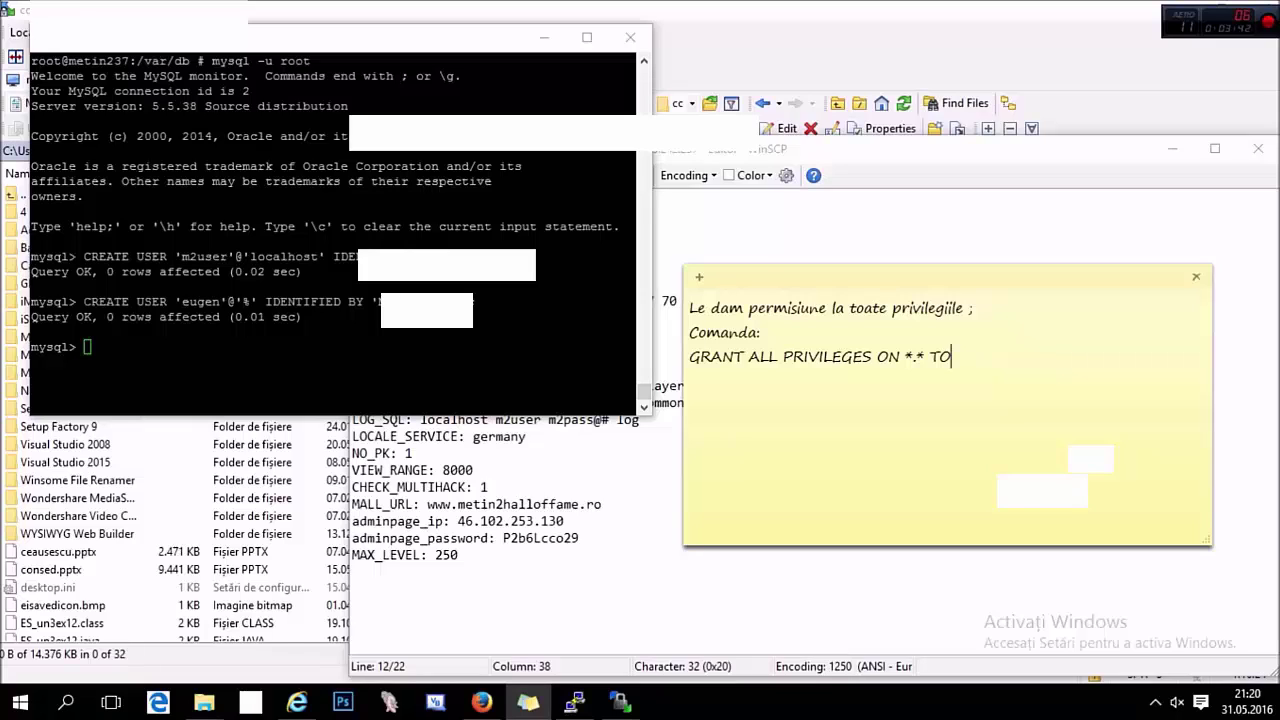
text( ')
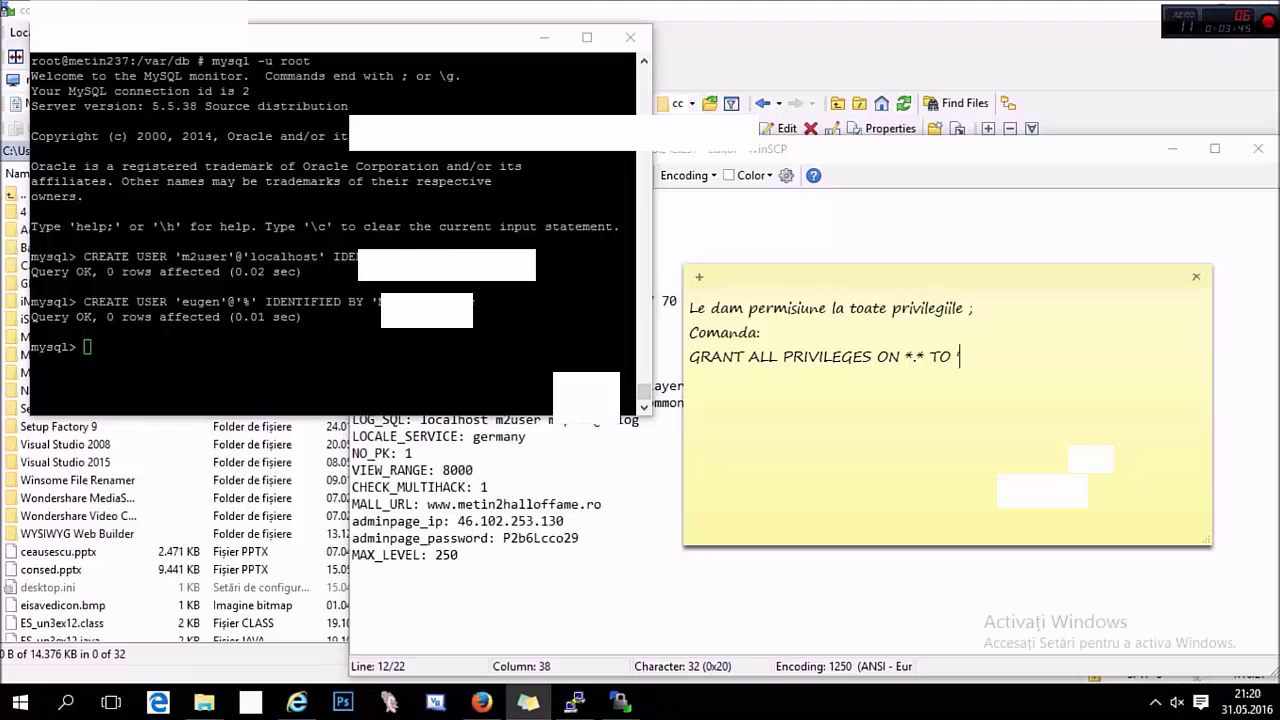
key(alt+Tab)
drag(518, 386, 563, 386)
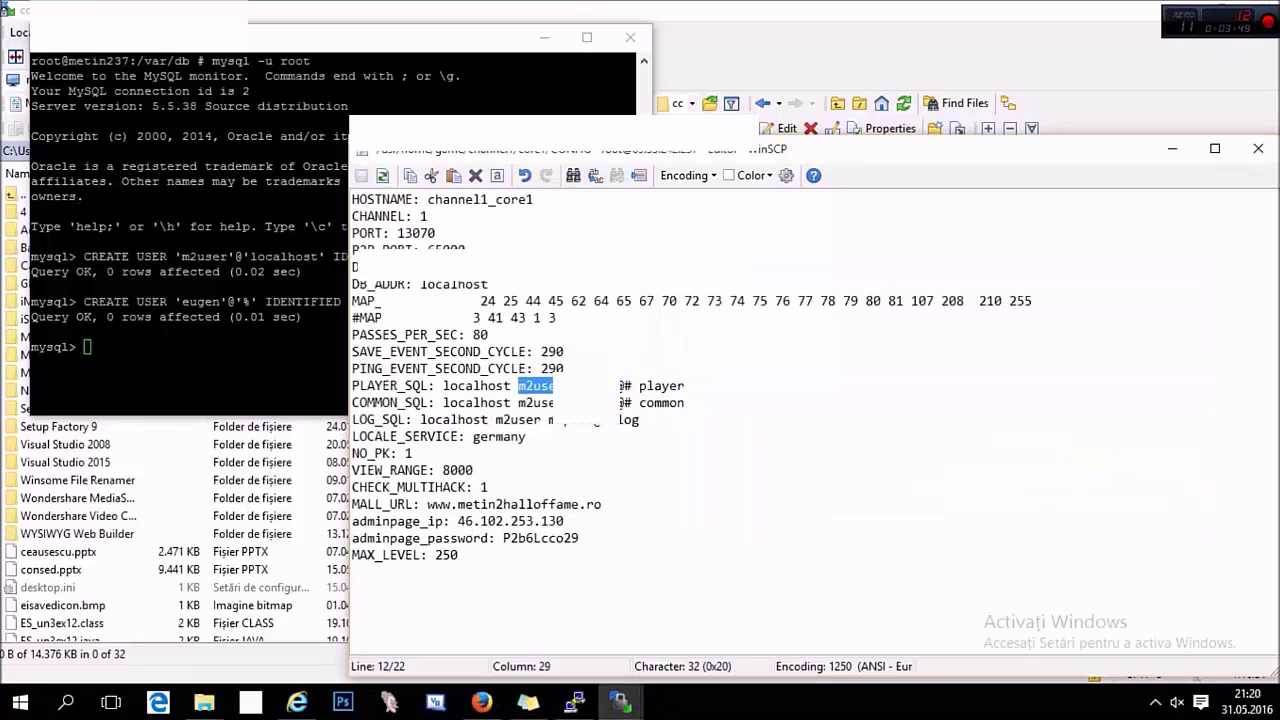
key(alt+Tab)
key(ctrl+v)
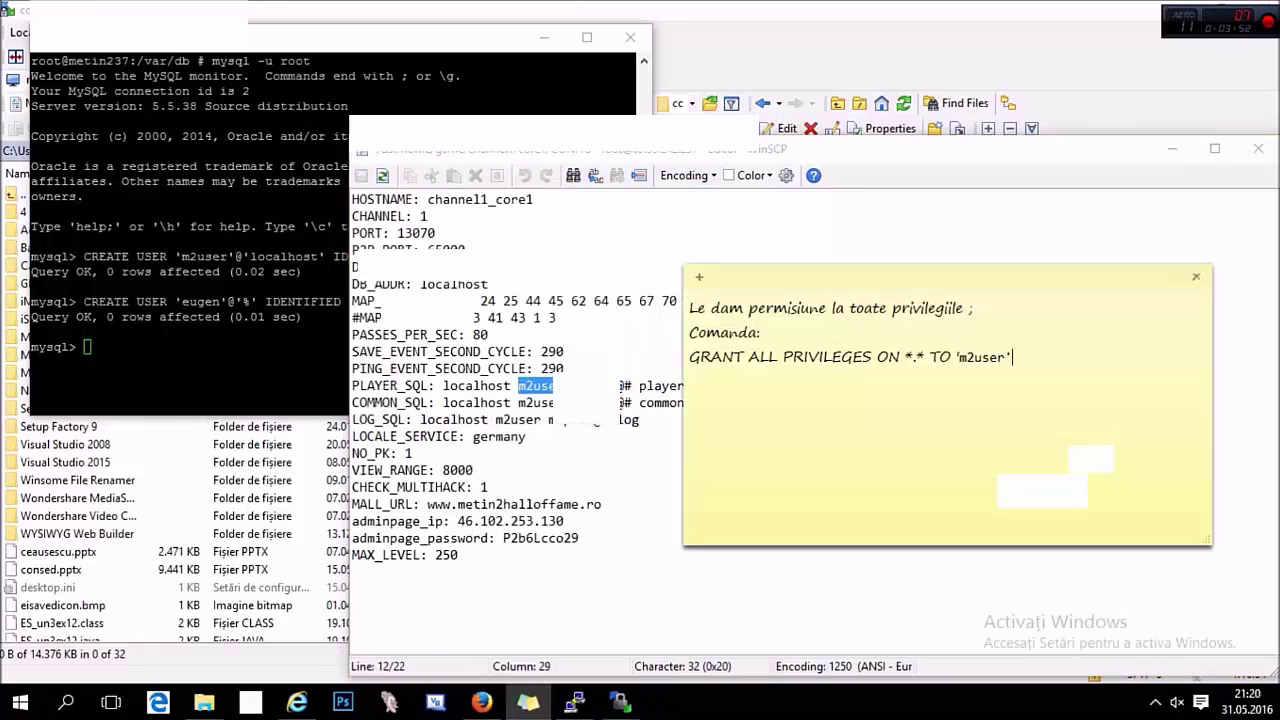
text(@'localhost';)
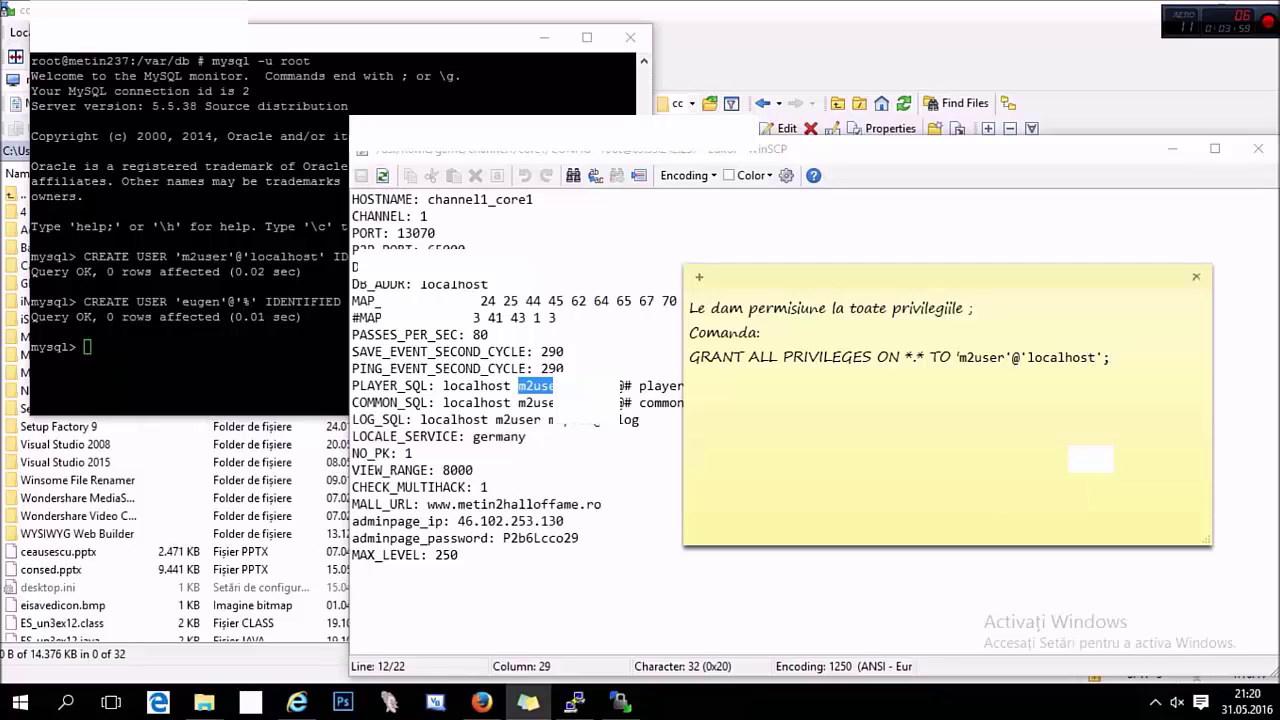
Step: Run the m2user GRANT ALL PRIVILEGES command in the MySQL console
key(shift+Home)
key(ctrl+c)
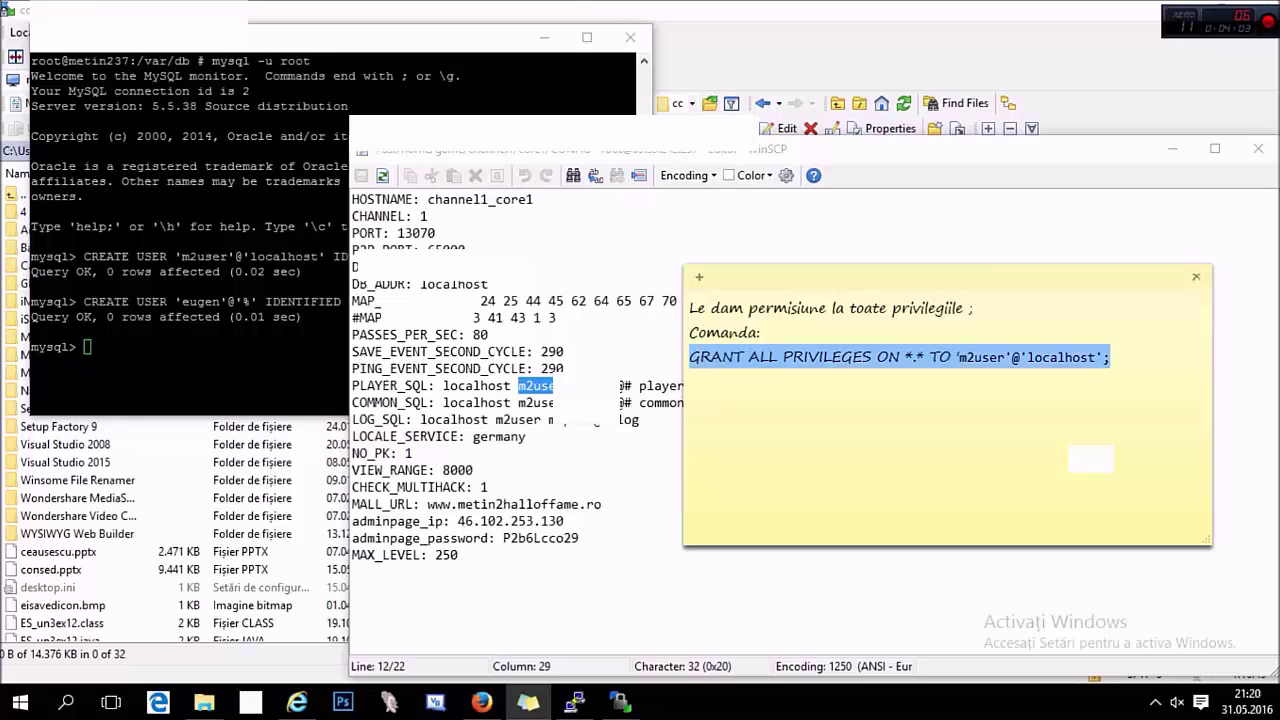
key(alt+Tab)
key(shift+Insert)
key(Return)
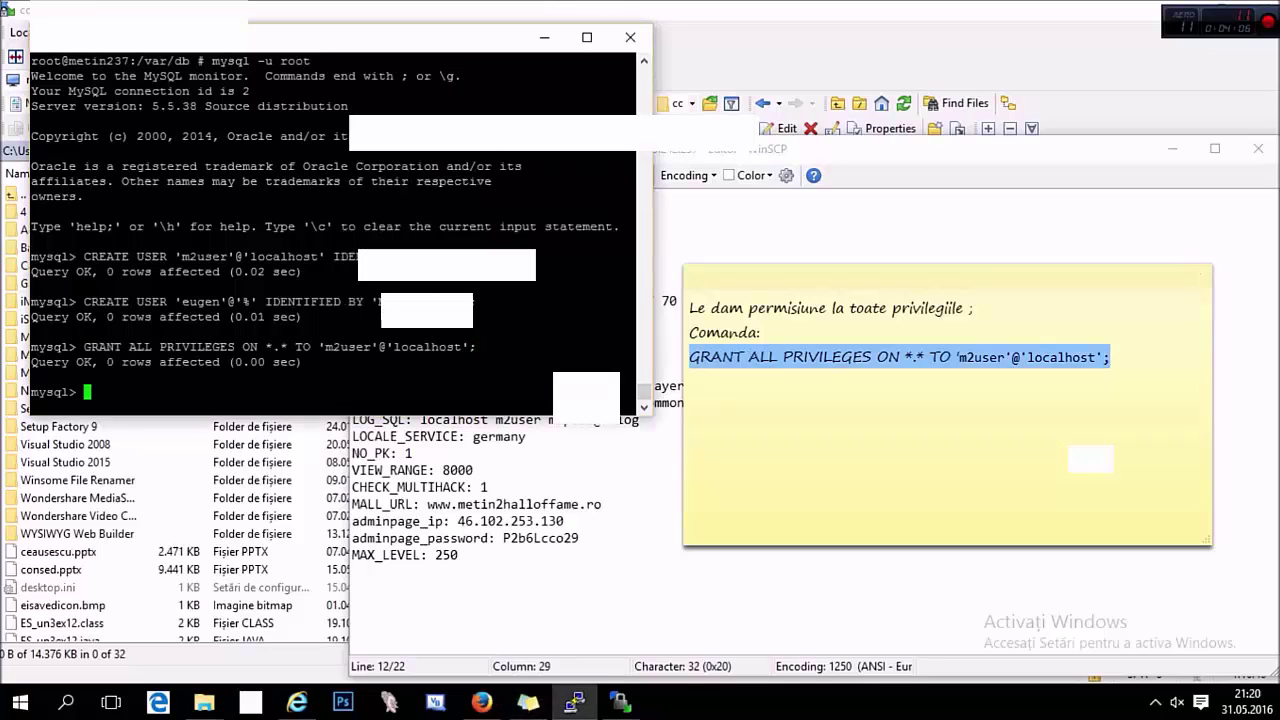
key(alt+Tab)
Step: Duplicate the GRANT line for user eugen and run it in MySQL
click(1097, 357)
key(ctrl+v)
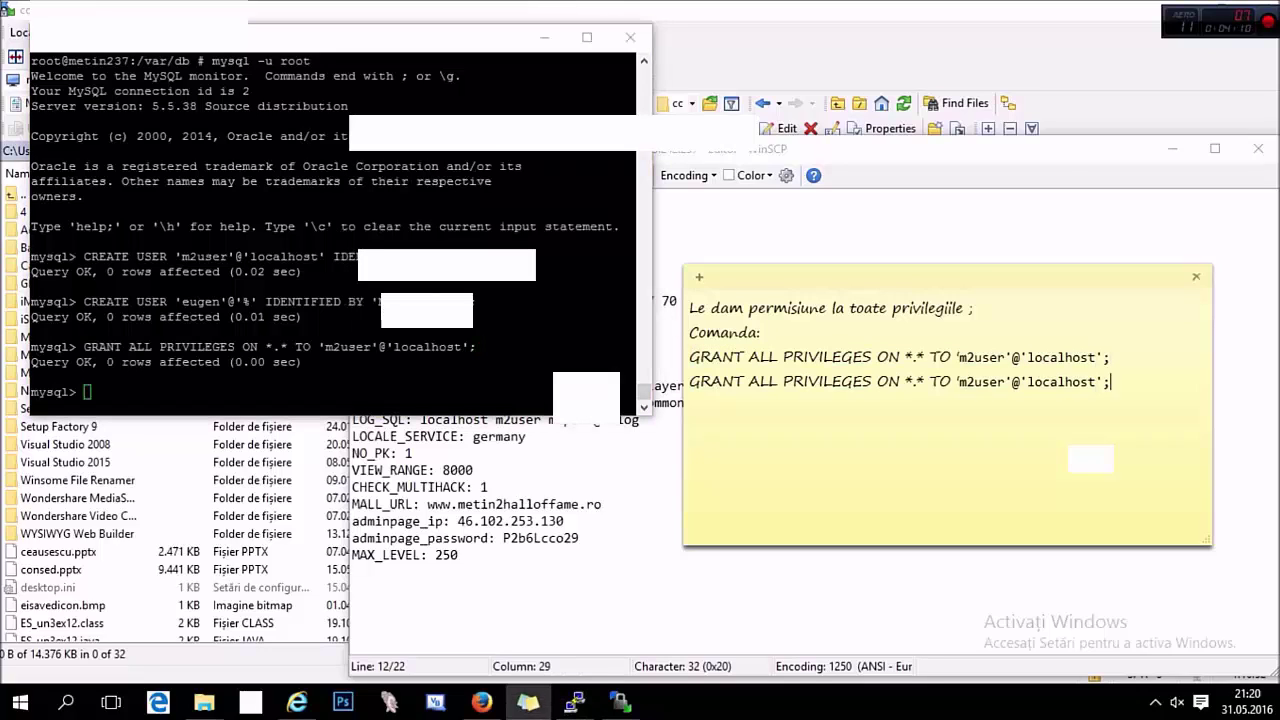
double_click(982, 382)
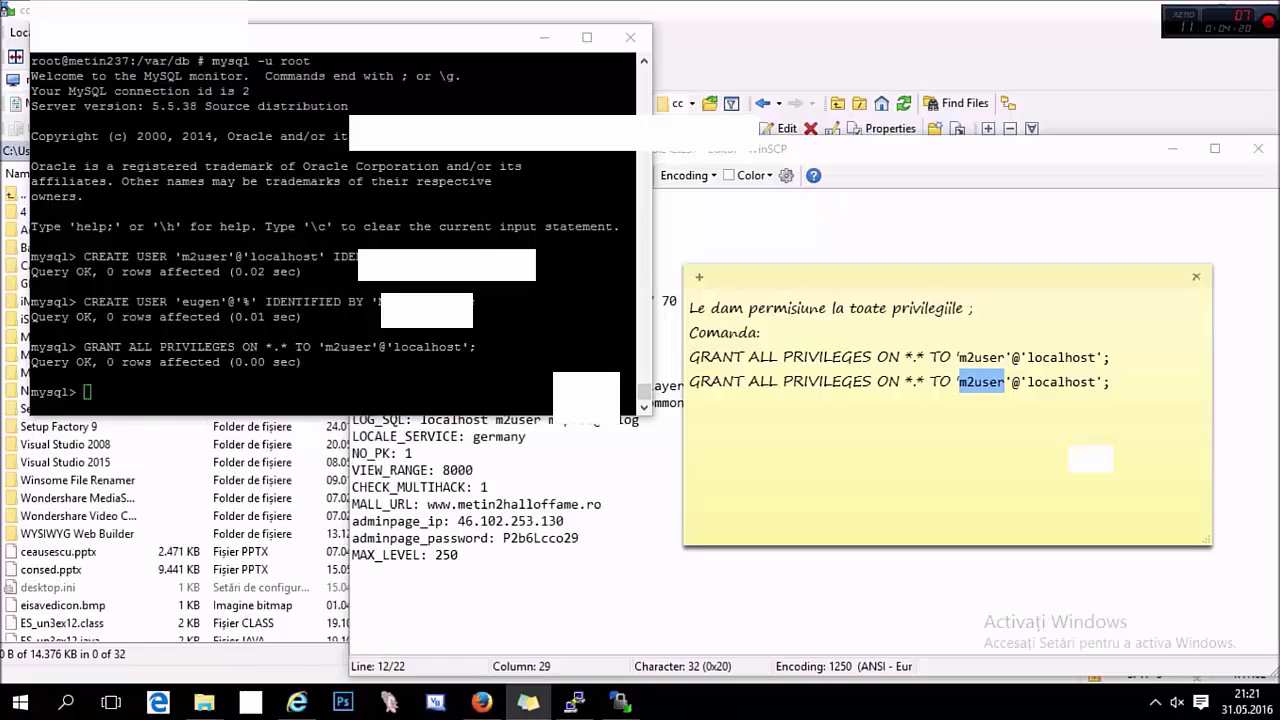
text(eugen)
key(Right)
key(Right)
key(Right)
key(Right)
key(Right)
key(Right)
key(Right)
key(Right)
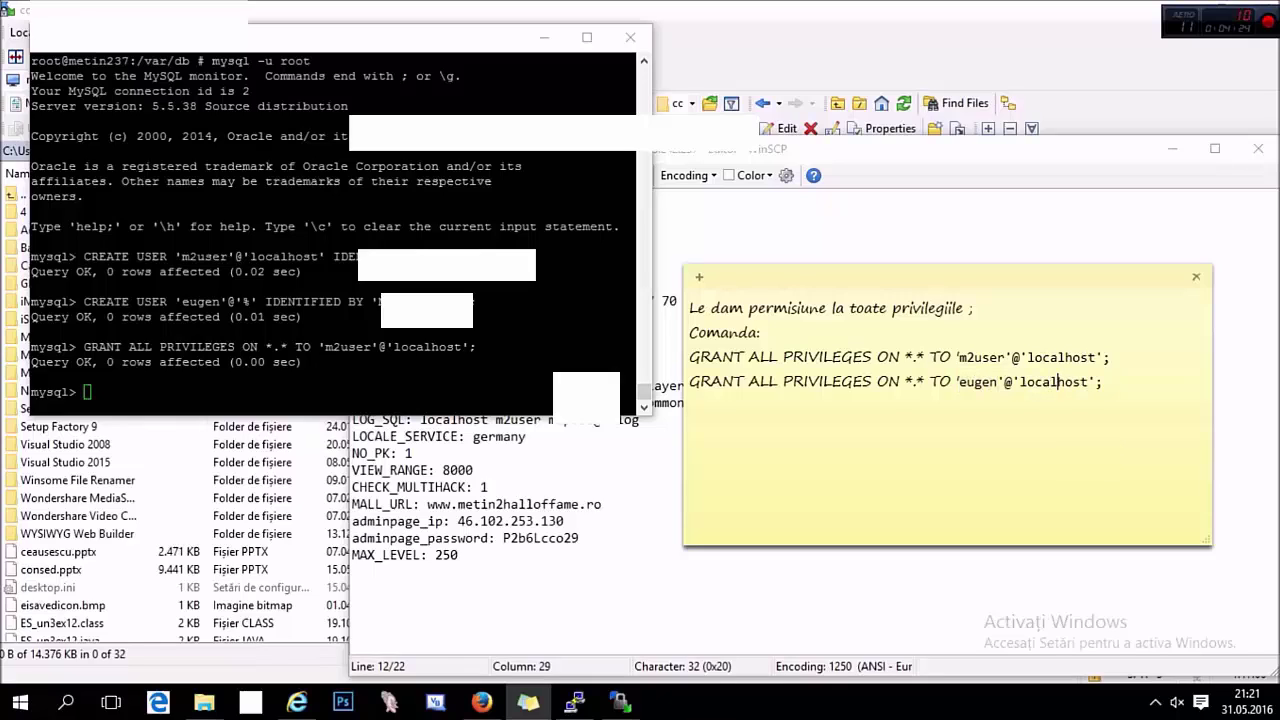
drag(1104, 382, 689, 382)
click(400, 385)
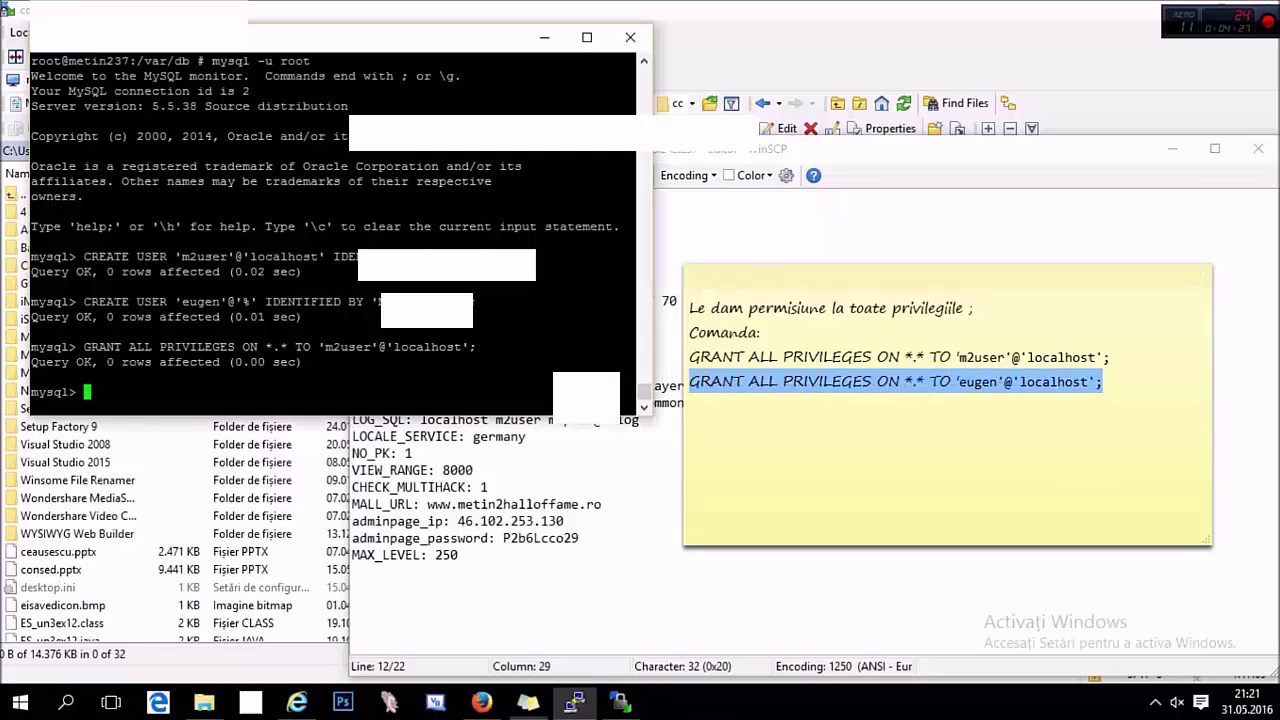
key(shift+Insert)
key(Return)
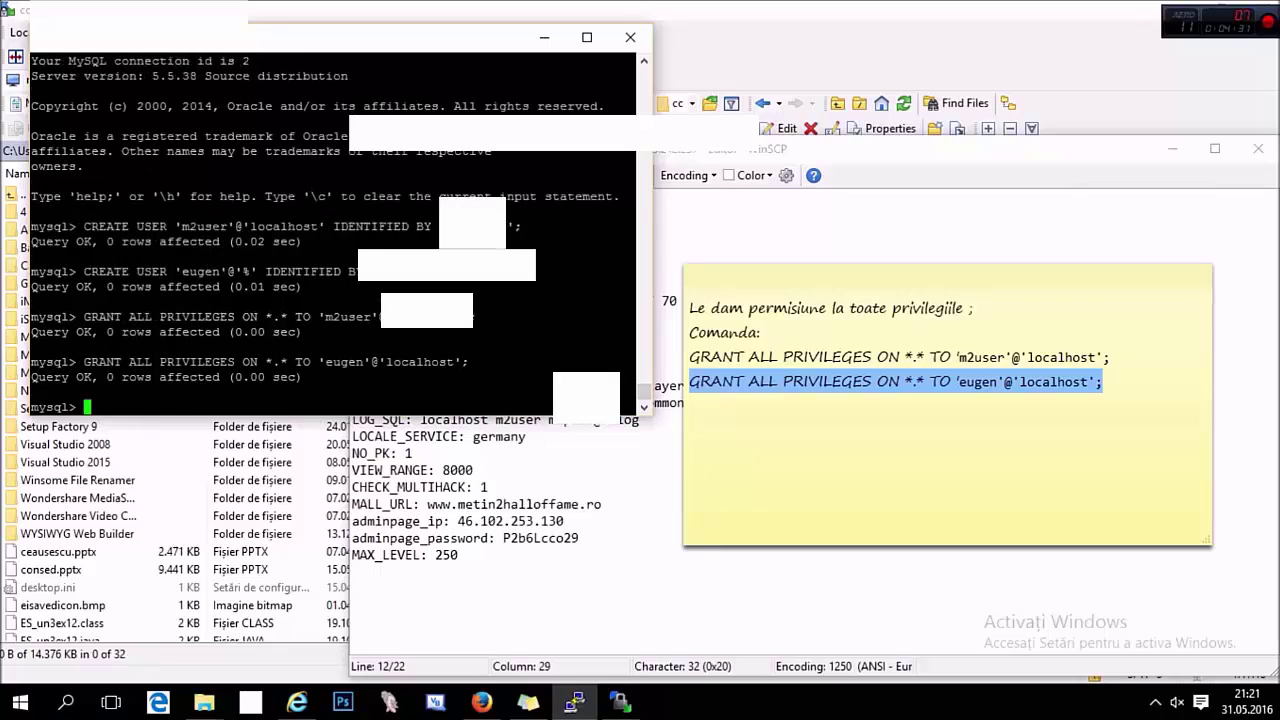
key(alt+Tab)
Step: Note 'Refresh:' with FLUSH PRIVILEGES; and run it in the MySQL console
click(690, 404)
text(R)
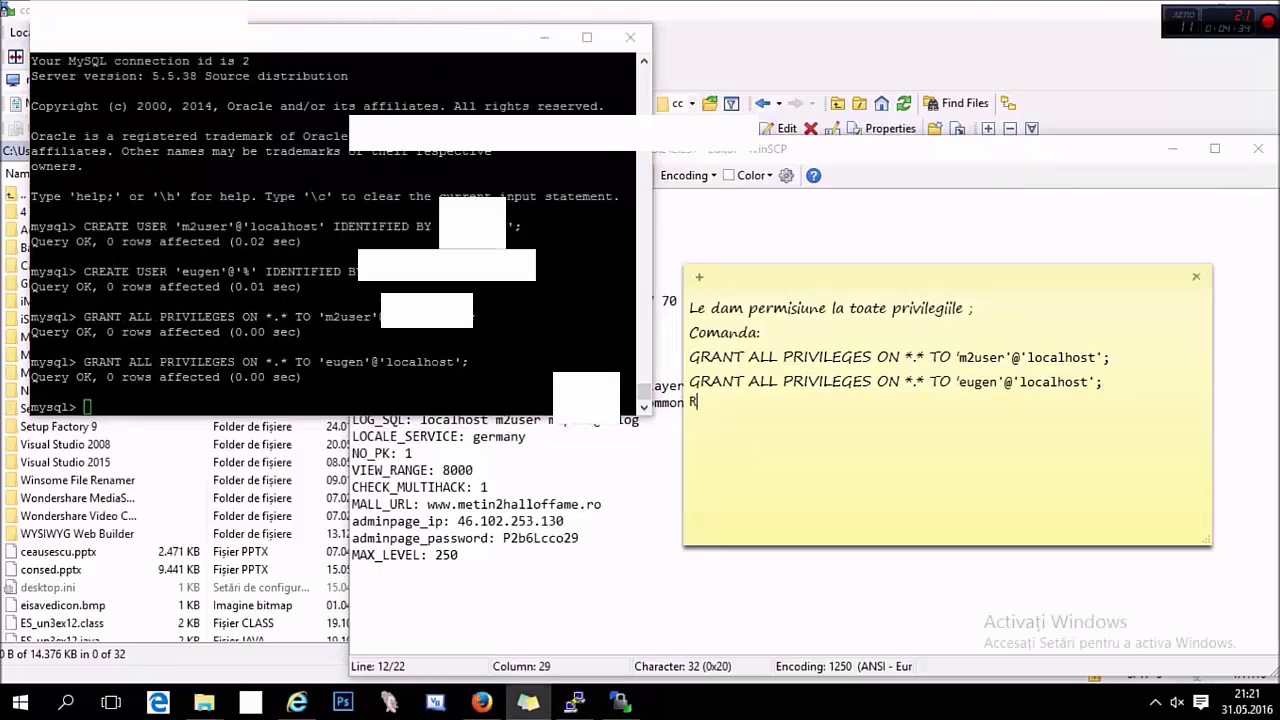
text(efresh:)
key(Return)
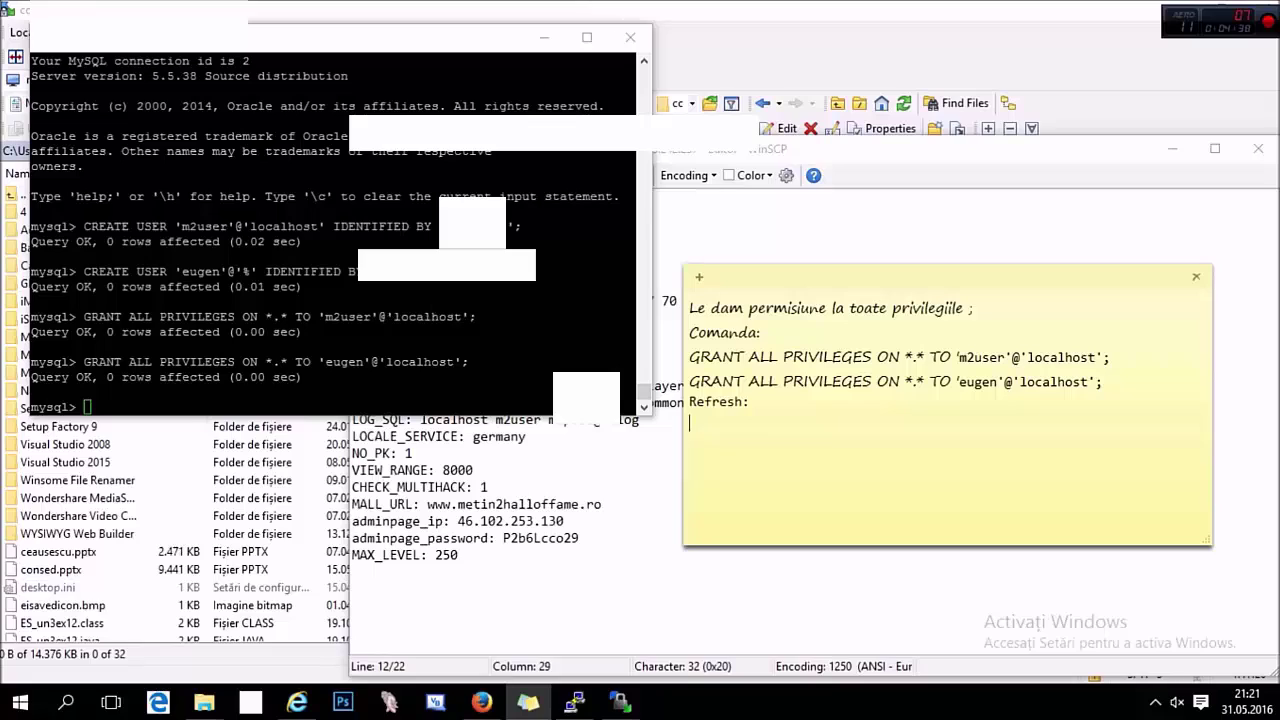
text(FLUSH PRIVILE)
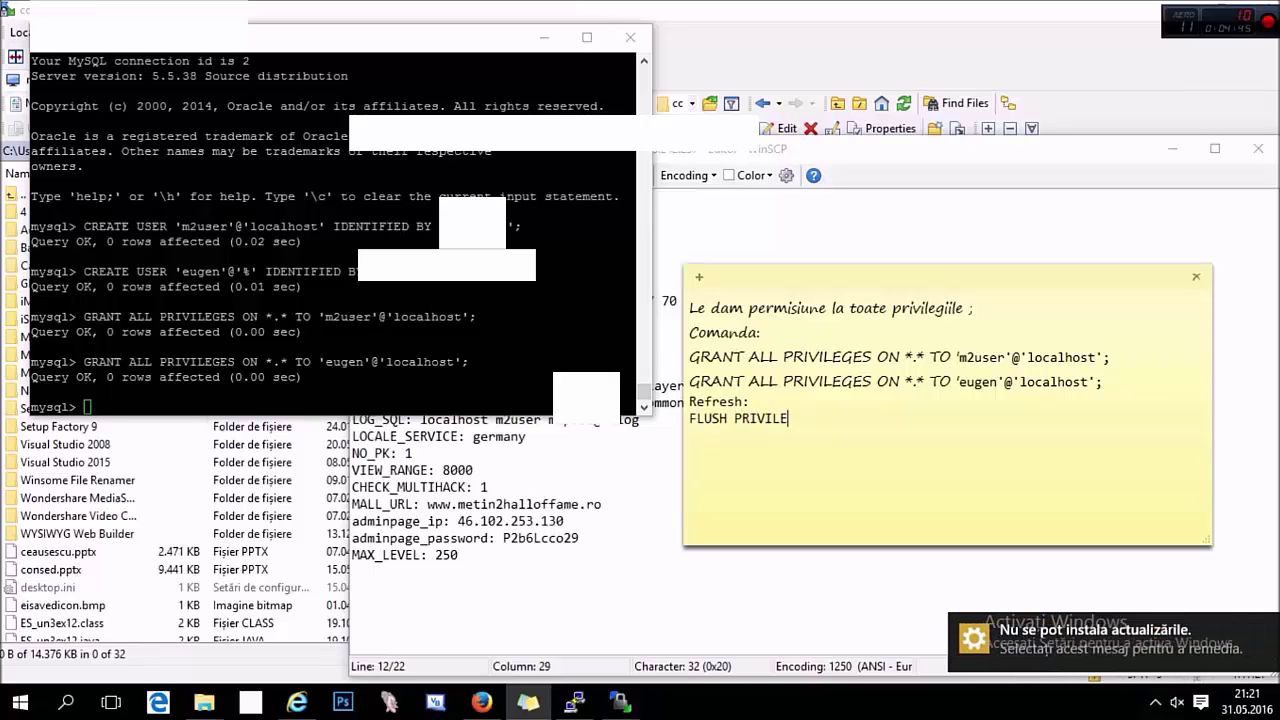
text(GES;)
key(shift+Left)
key(shift+Left)
key(shift+Left)
key(shift+Left)
key(shift+Left)
key(shift+Left)
key(shift+Left)
key(shift+Left)
key(shift+Left)
key(shift+Left)
key(shift+Left)
key(shift+Left)
key(shift+Left)
key(shift+Left)
key(shift+Left)
key(shift+Left)
key(shift+Left)
key(shift+Left)
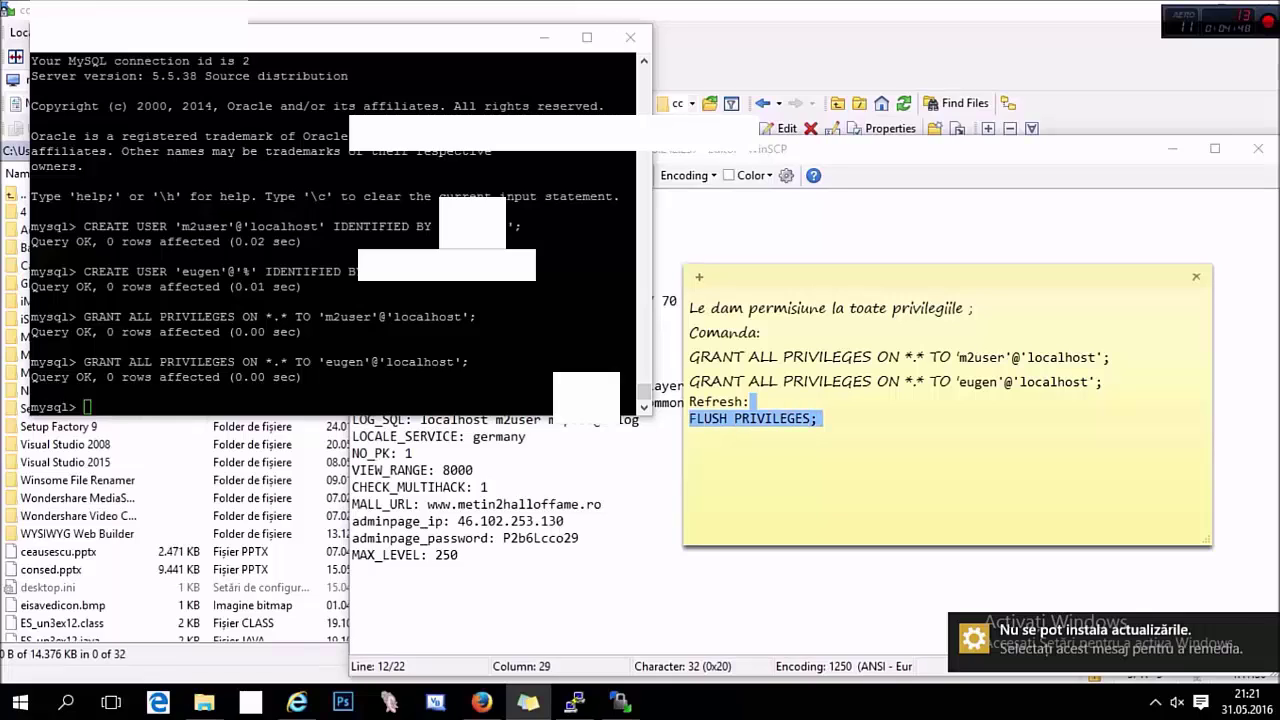
right_click(330, 300)
key(Return)
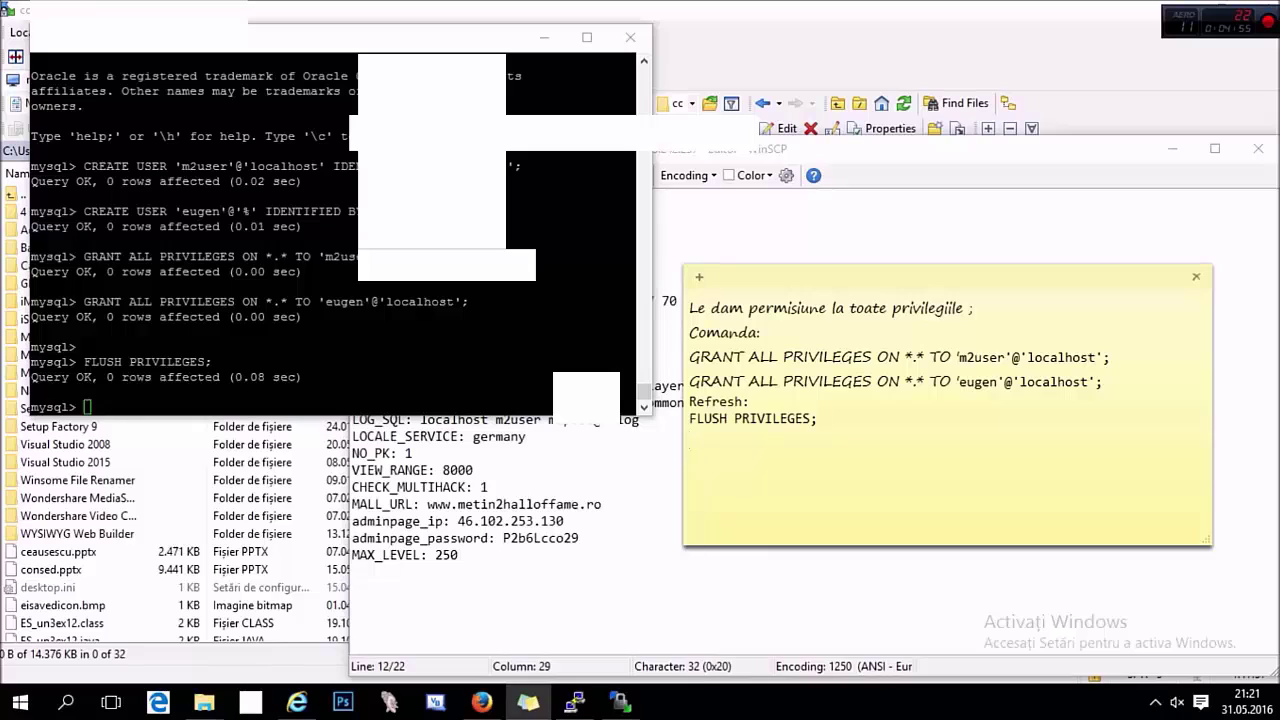
Step: Exit the MySQL monitor and add 'Dam reboot;' to the note
key(alt+Tab)
text(exit)
key(Return)
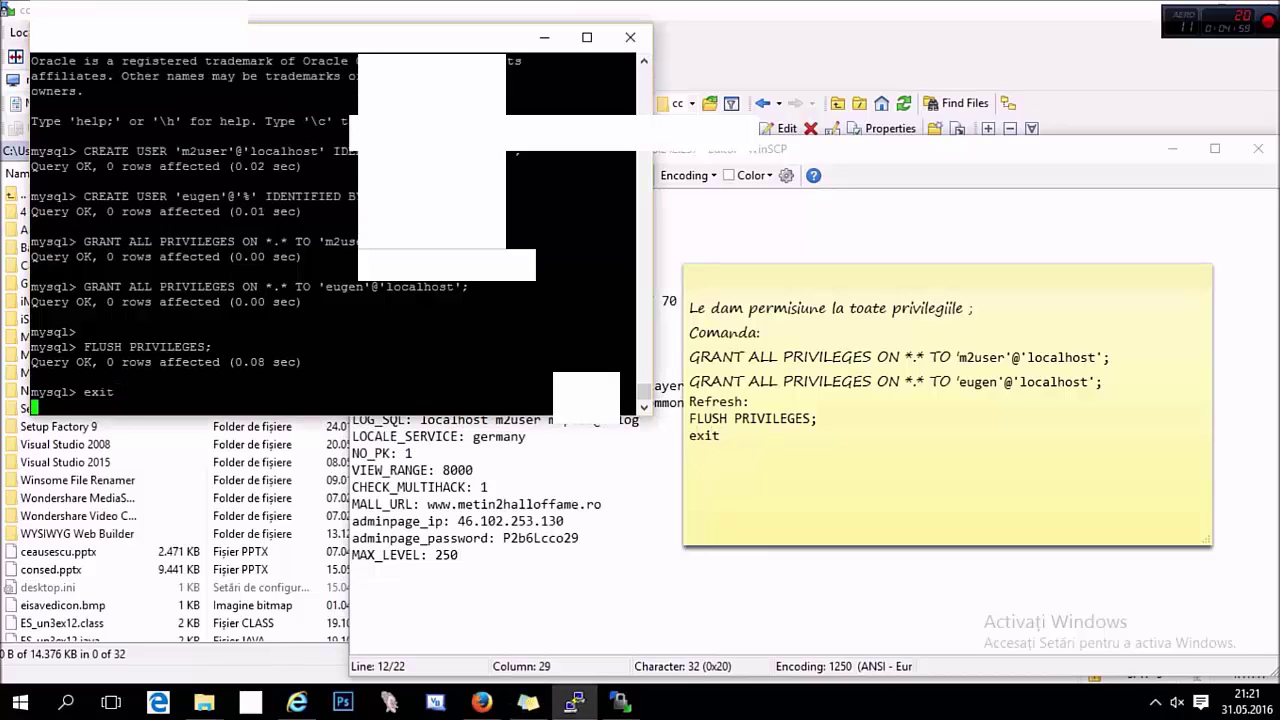
key(alt+Tab)
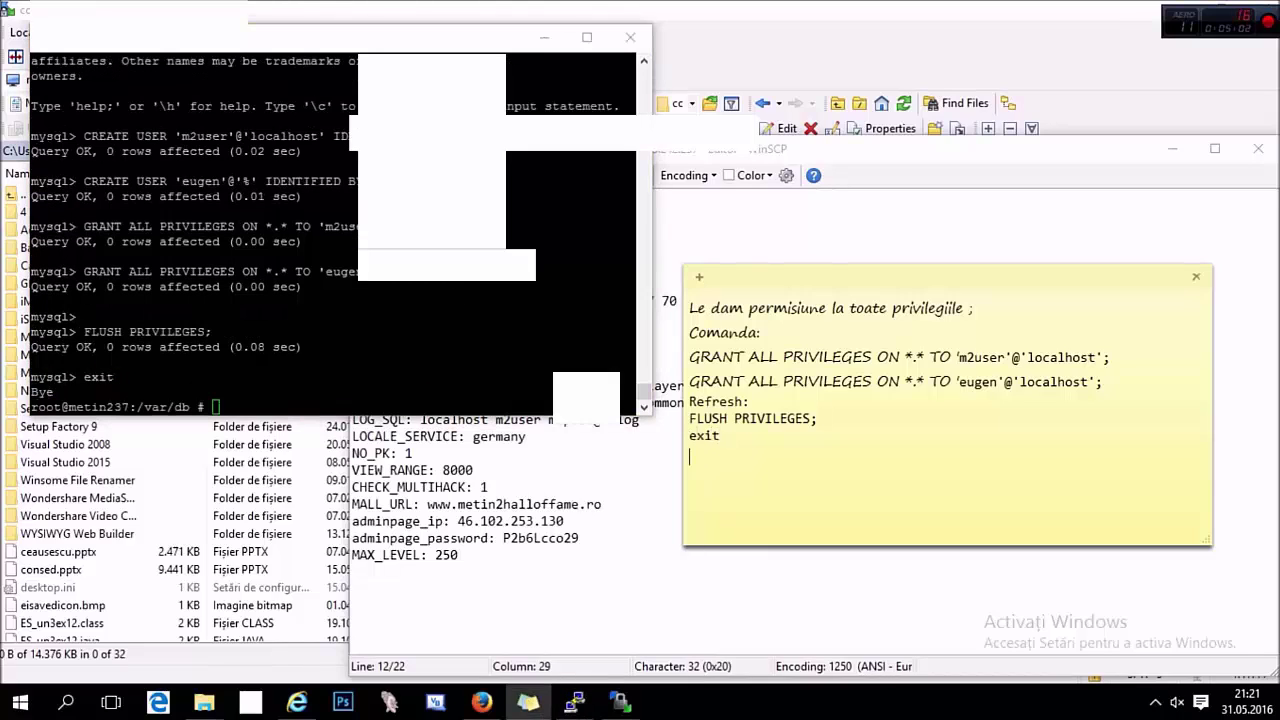
key(Return)
key(Return)
text(Dam reboo)
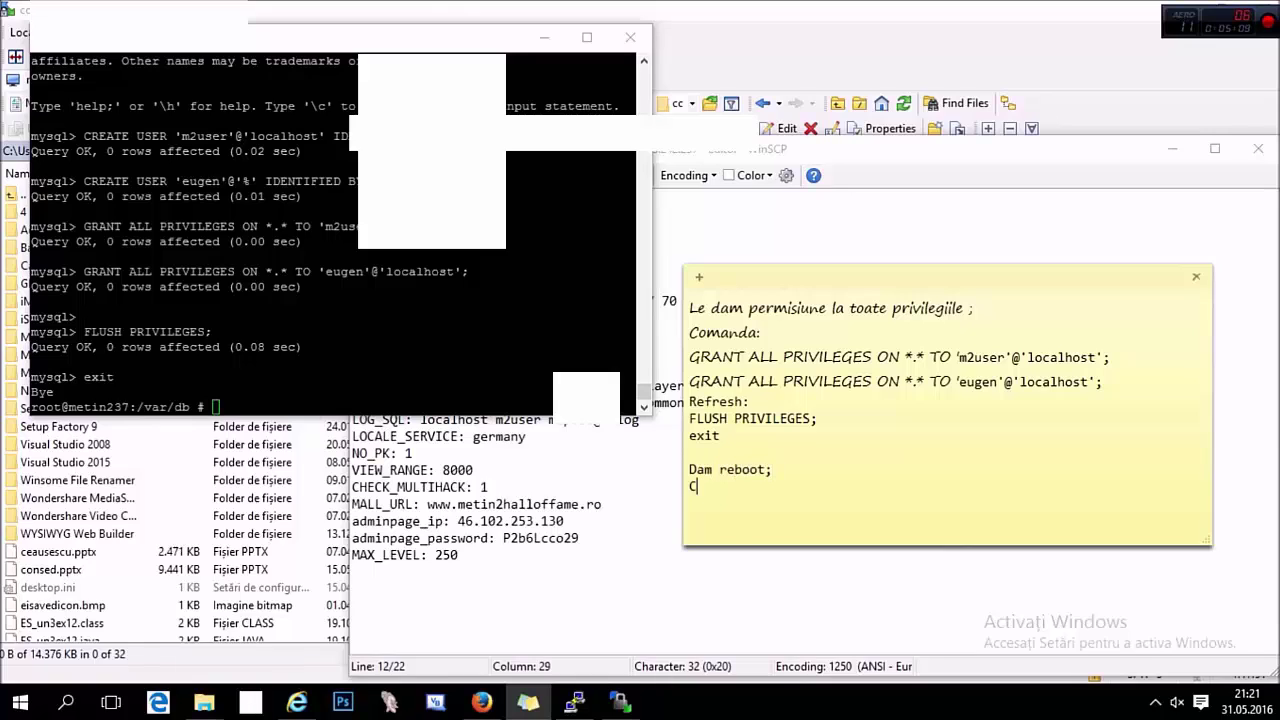
text(t;)
Step: Write 'Comanda: service mysql-server restart' in the note, fixing the misspellings
key(Return)
text(Comanda: servicem ys)
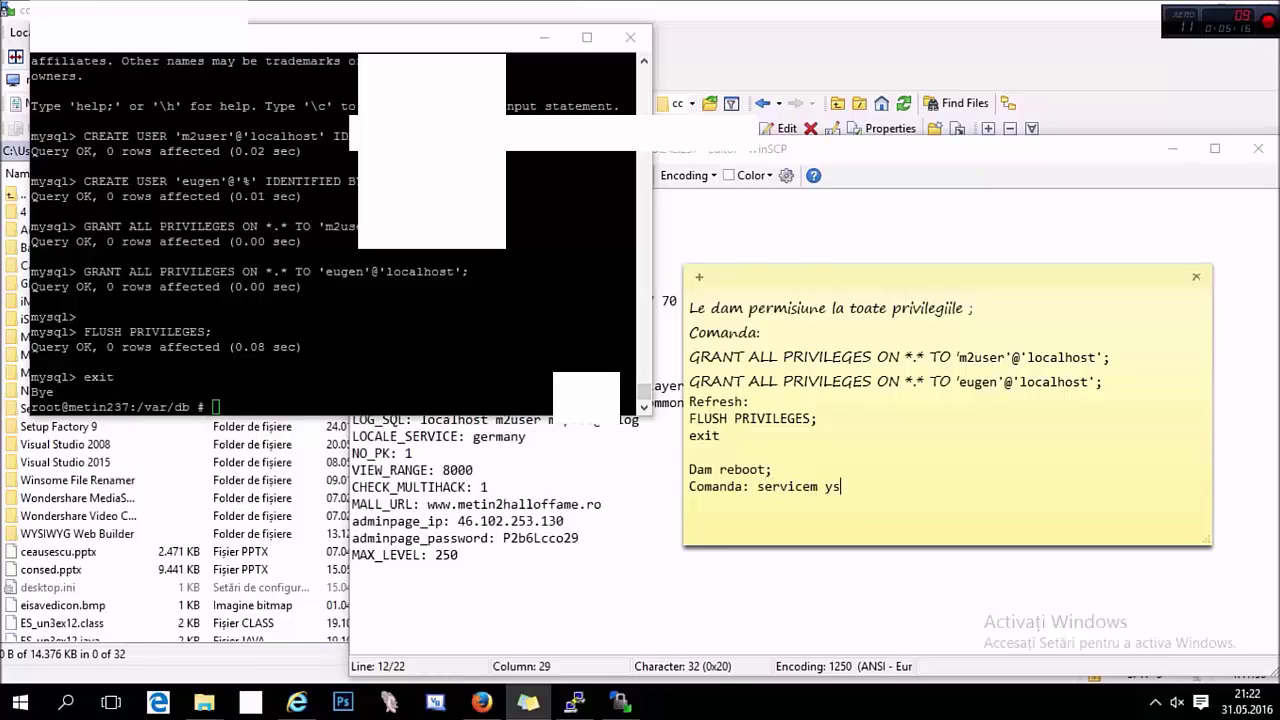
key(BackSpace)
key(BackSpace)
text(mysql-servert rest)
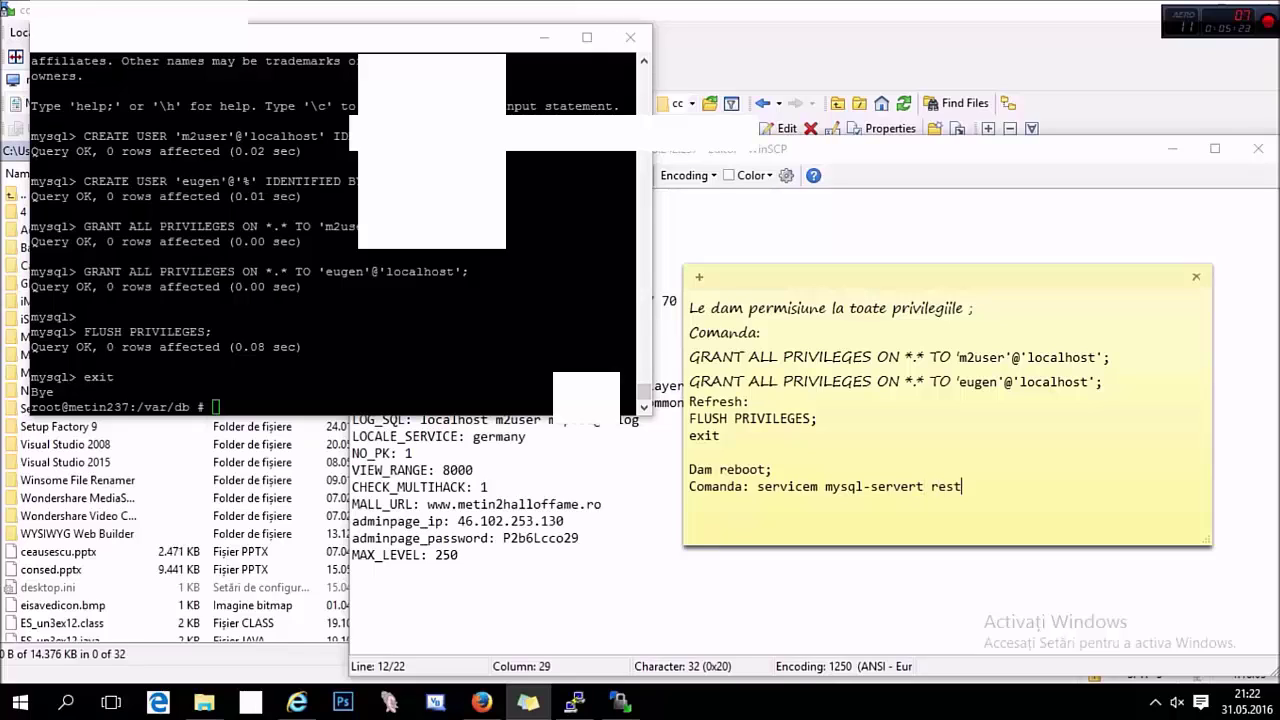
key(shift+Left)
key(shift+Left)
key(shift+Left)
key(shift+Left)
key(shift+Left)
key(shift+Left)
key(shift+Left)
key(shift+Left)
key(shift+Left)
key(shift+Left)
key(shift+Left)
key(shift+Left)
key(shift+Left)
key(shift+Left)
key(shift+Left)
key(shift+Left)
key(shift+Left)
key(shift+Left)
key(shift+Left)
key(shift+Left)
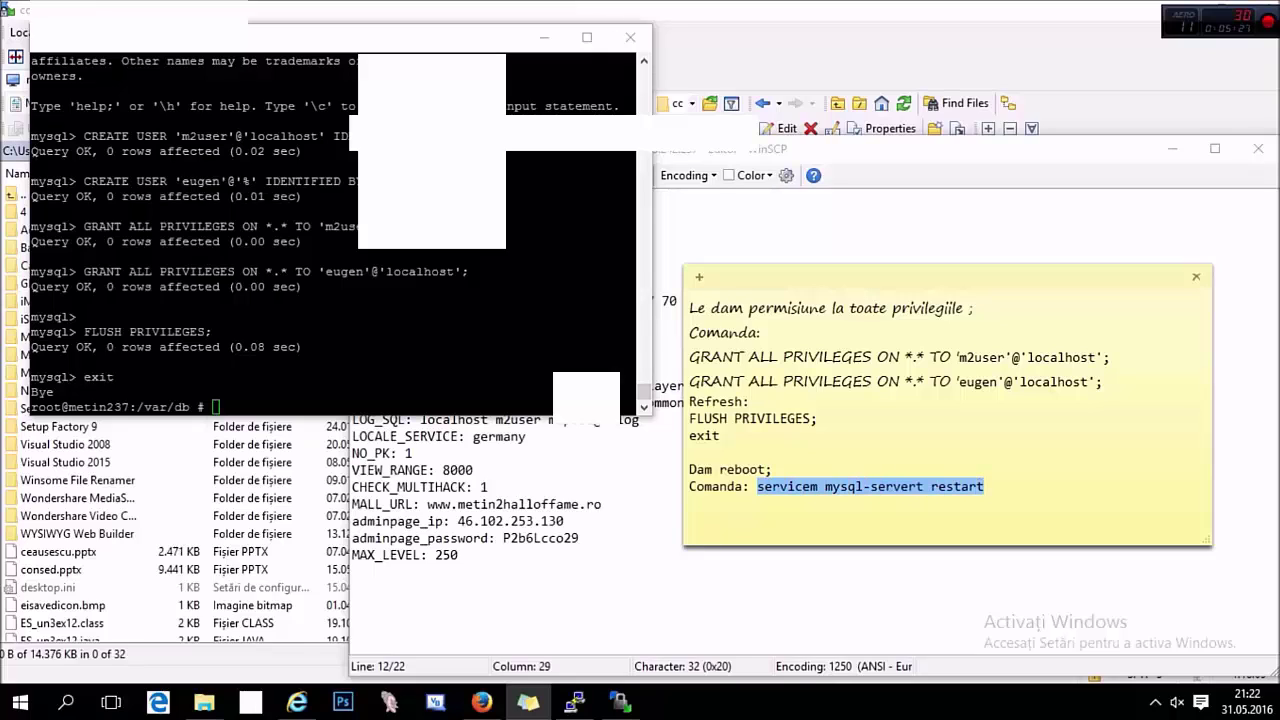
key(alt+Tab)
Step: Run service mysql-server restart in the terminal, then rerun it
key(alt+Tab)
drag(923, 487, 870, 487)
text(server)
drag(977, 487, 757, 487)
key(alt+Tab)
key(shift+Insert)
key(shift+Insert)
key(BackSpace)
key(BackSpace)
key(BackSpace)
key(BackSpace)
key(BackSpace)
key(BackSpace)
key(BackSpace)
key(BackSpace)
key(BackSpace)
key(BackSpace)
key(BackSpace)
key(BackSpace)
key(BackSpace)
key(BackSpace)
key(BackSpace)
key(BackSpace)
key(BackSpace)
key(BackSpace)
key(BackSpace)
key(BackSpace)
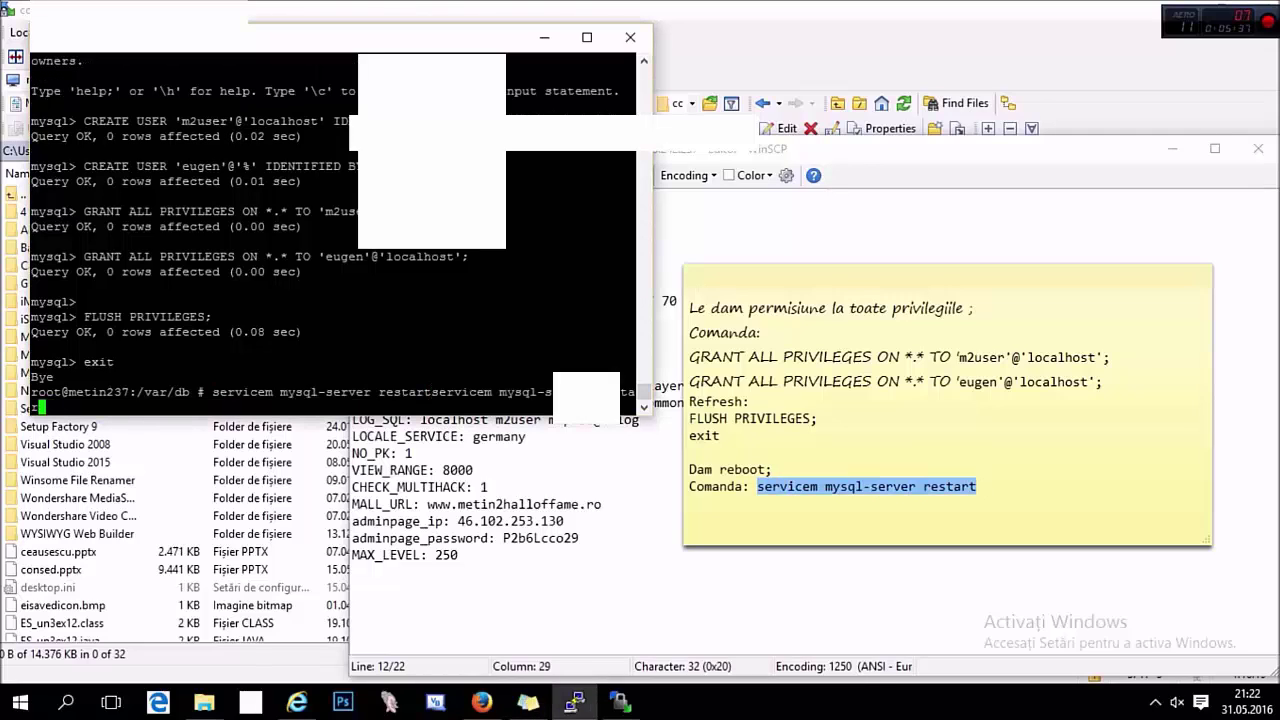
text(rt)
key(Return)
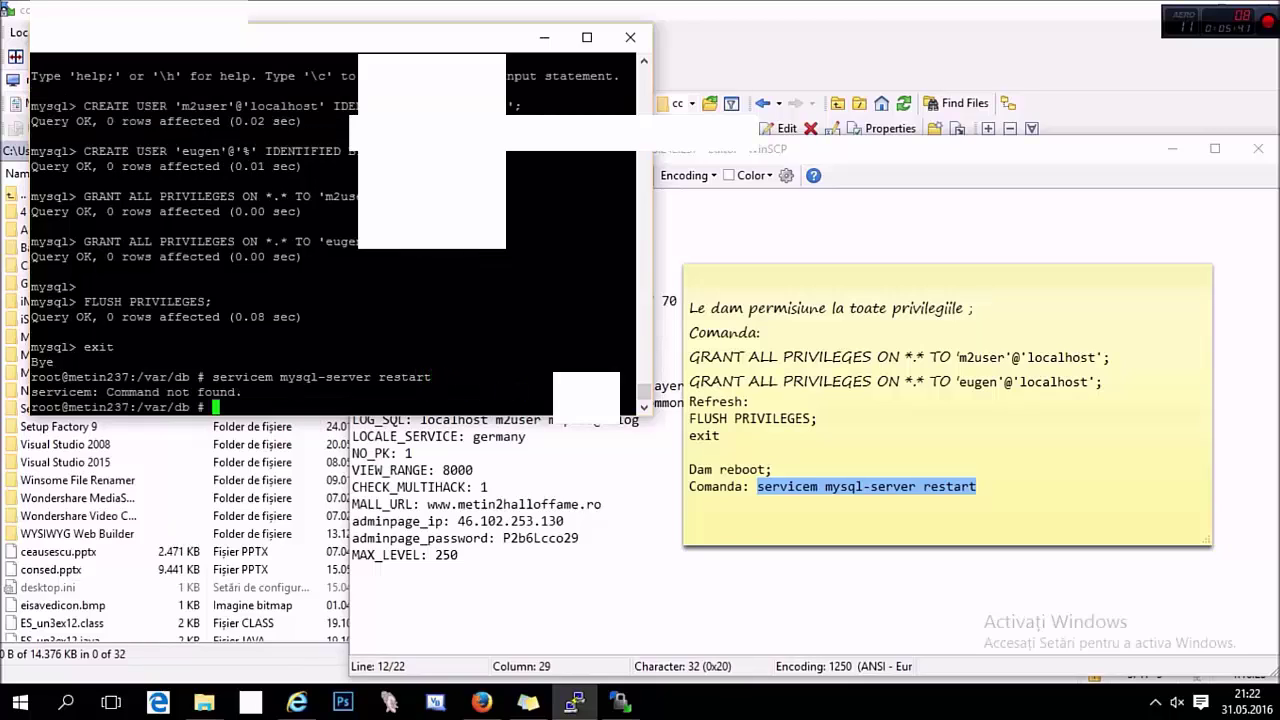
key(Up)
key(BackSpace)
key(BackSpace)
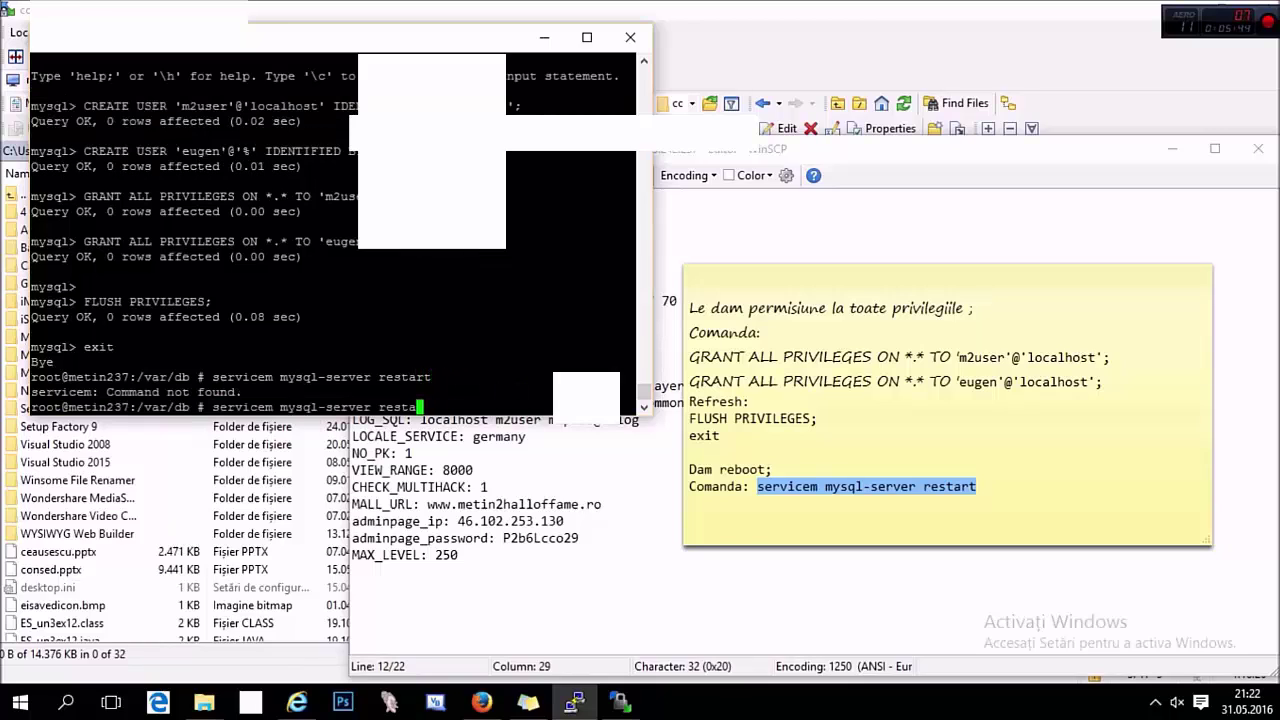
text(rt)
key(Return)
Step: Change the note command to reboot and run service mysql-server reboot
drag(980, 487, 923, 487)
text(reboot)
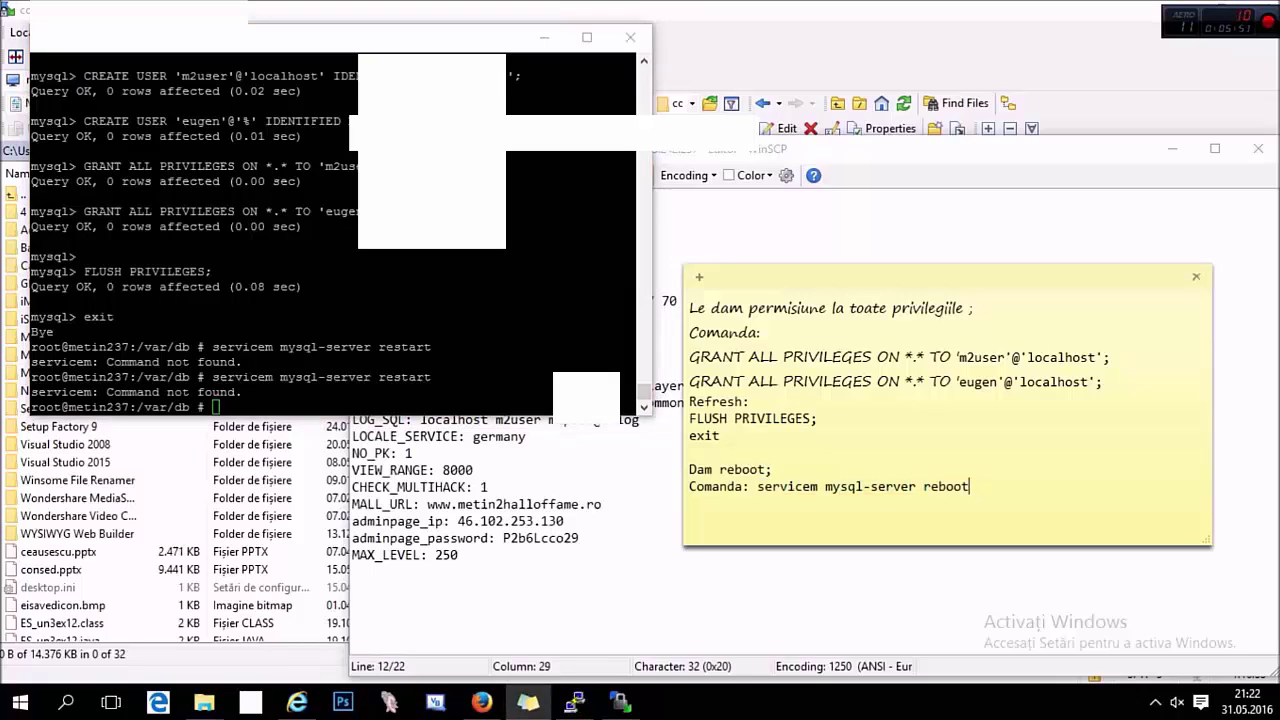
key(alt+Tab)
key(Up)
key(BackSpace)
key(BackSpace)
key(BackSpace)
key(BackSpace)
key(BackSpace)
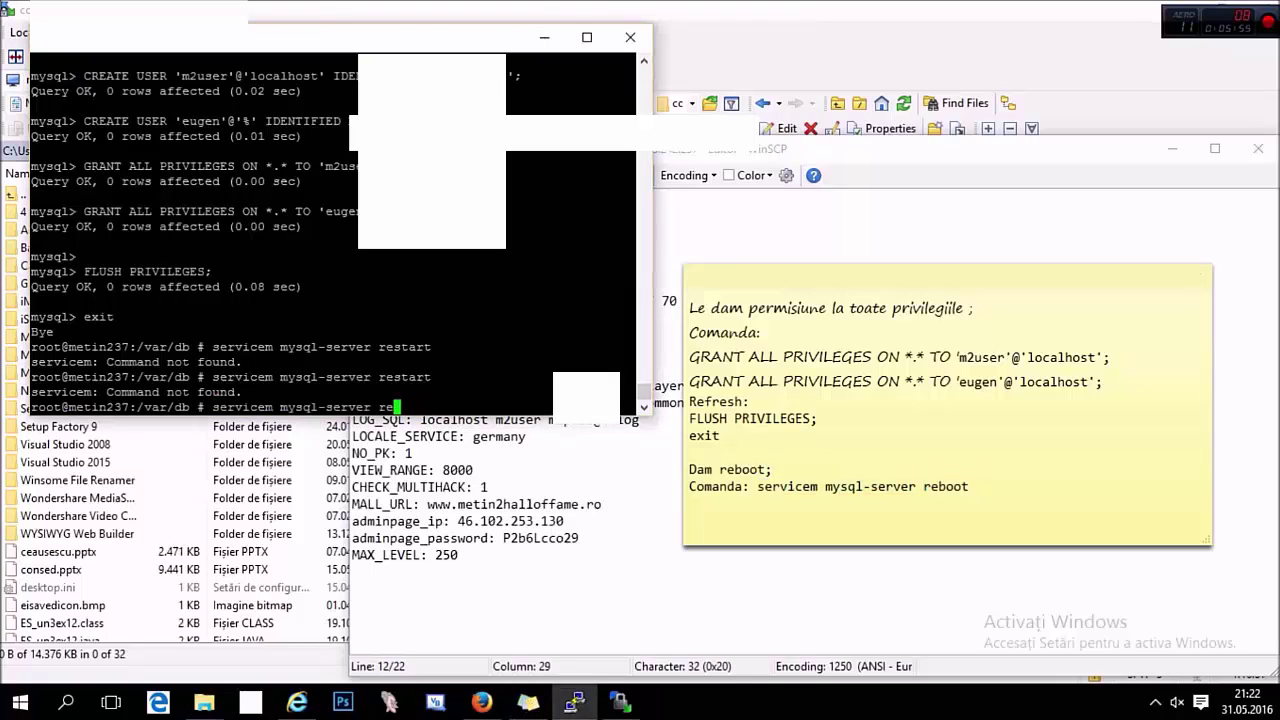
text(boot)
key(Return)
Step: Note the mysql-server stop and start commands, then run service mysql-server stop
click(772, 470)
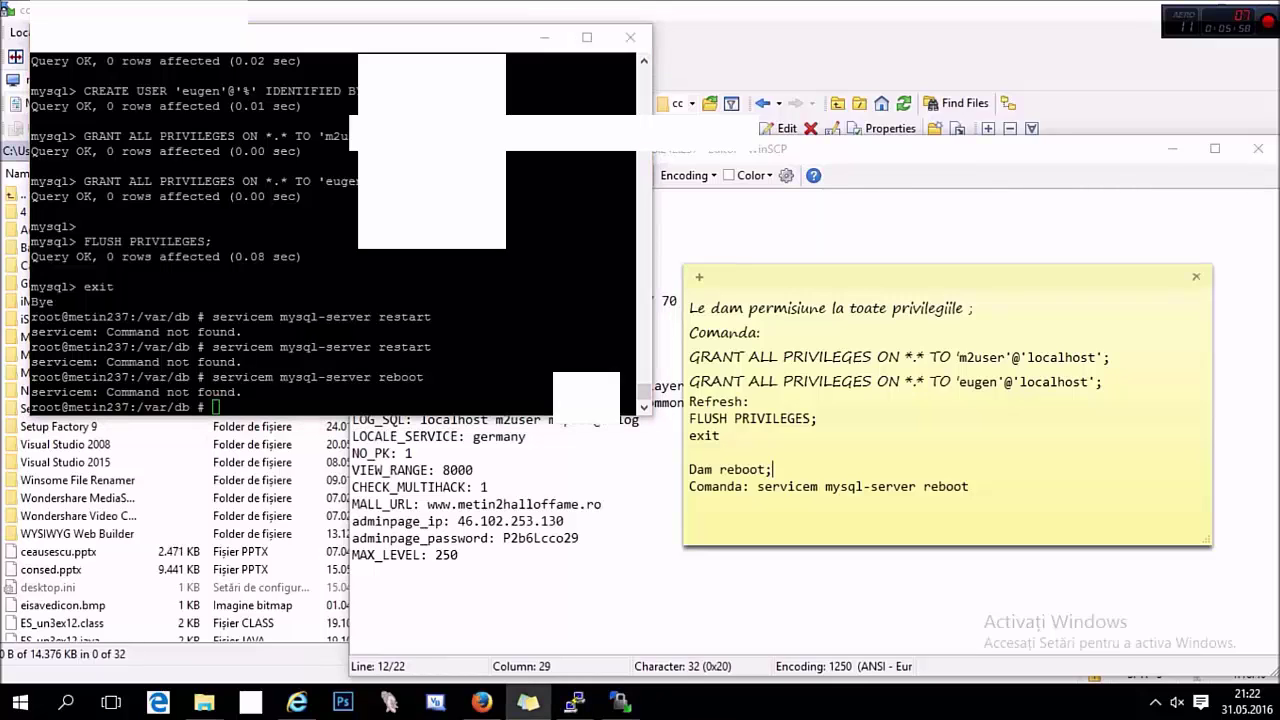
drag(969, 487, 931, 487)
text(stop)
key(Return)
text(servicem mysql-server resta)
key(BackSpace)
text(start)
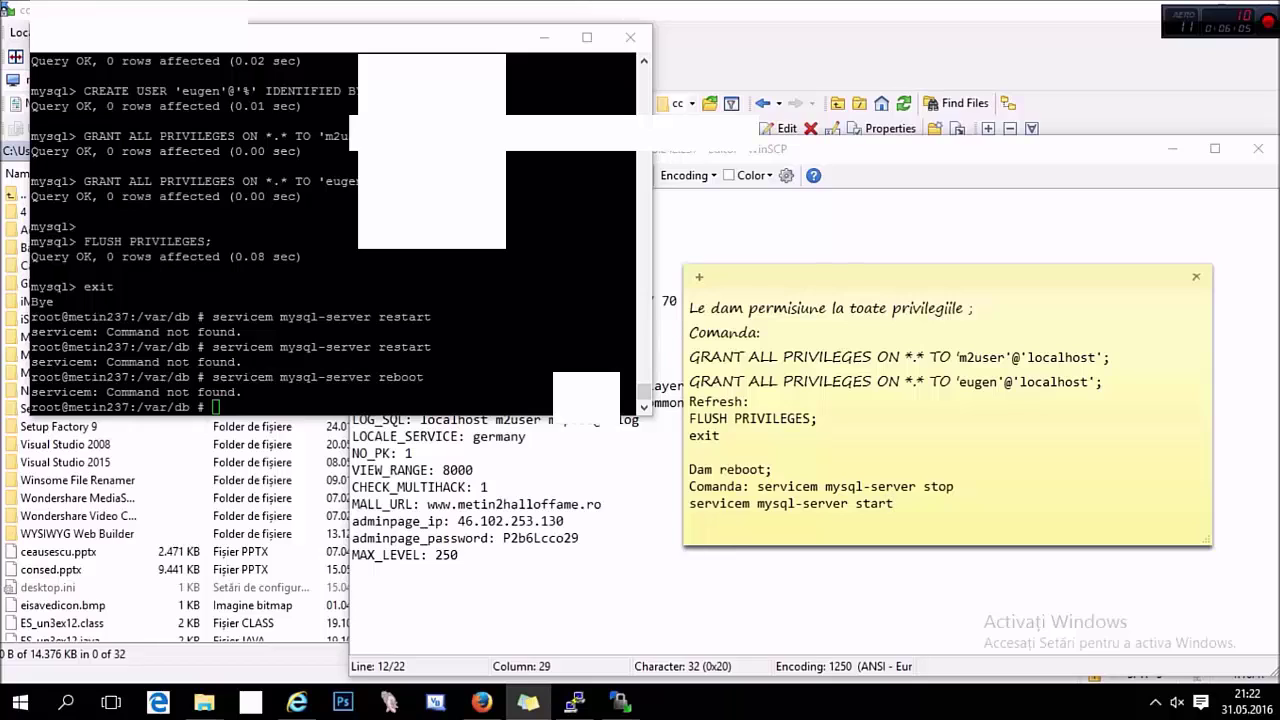
drag(955, 487, 757, 488)
key(ctrl+c)
key(alt+Tab)
key(shift+Insert)
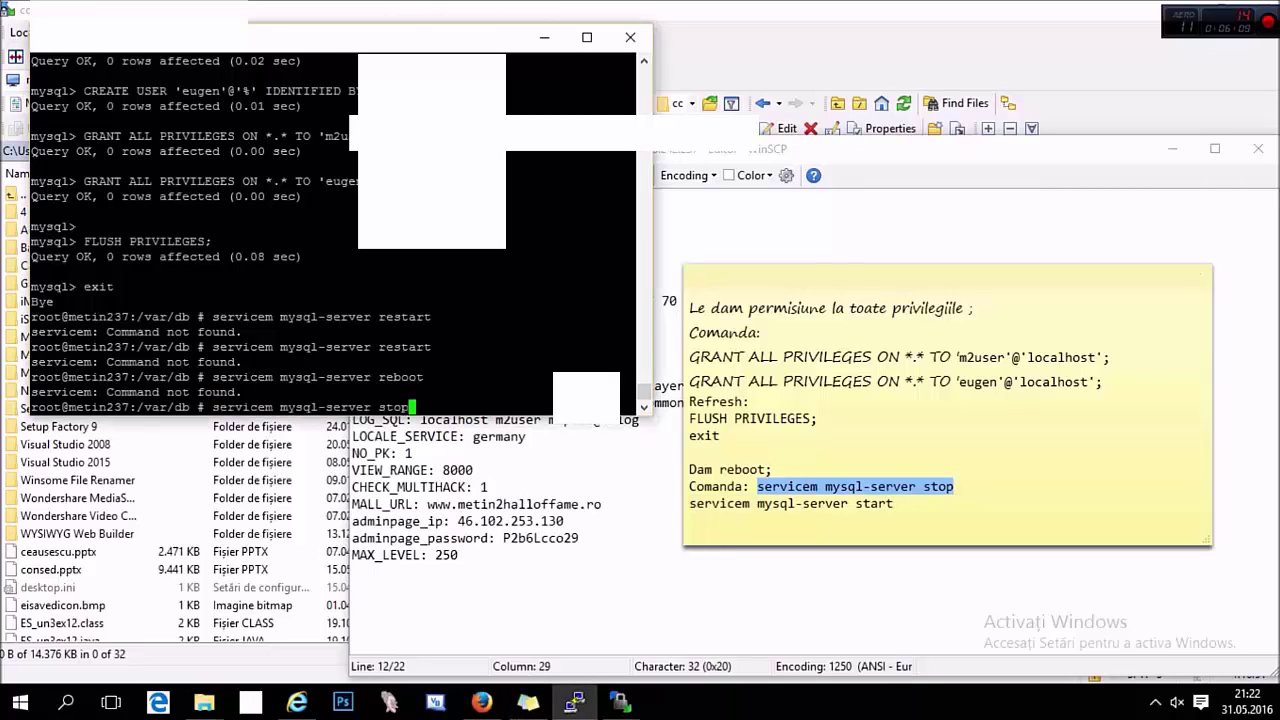
key(Return)
Step: Replace the note's commands with service mysql-server restart and run it
key(alt+Tab)
key(Down)
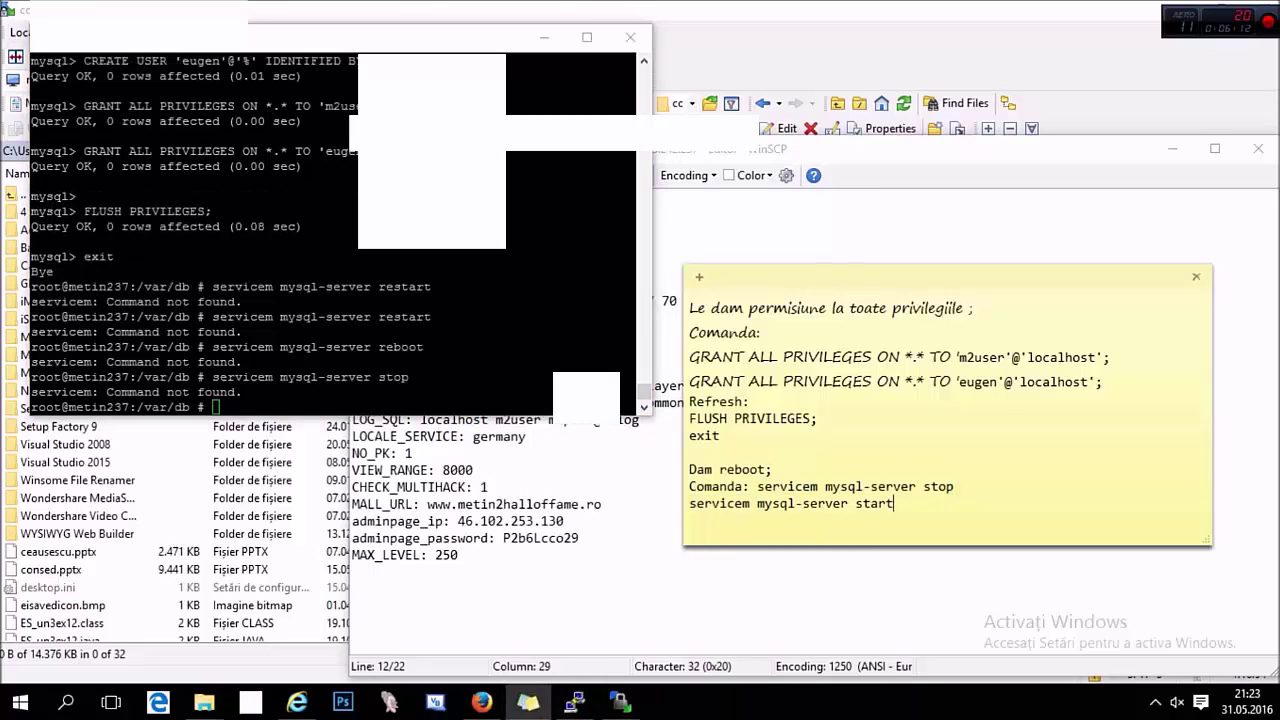
key(End)
key(shift+Home)
key(BackSpace)
key(BackSpace)
drag(949, 488, 757, 488)
text(restart)
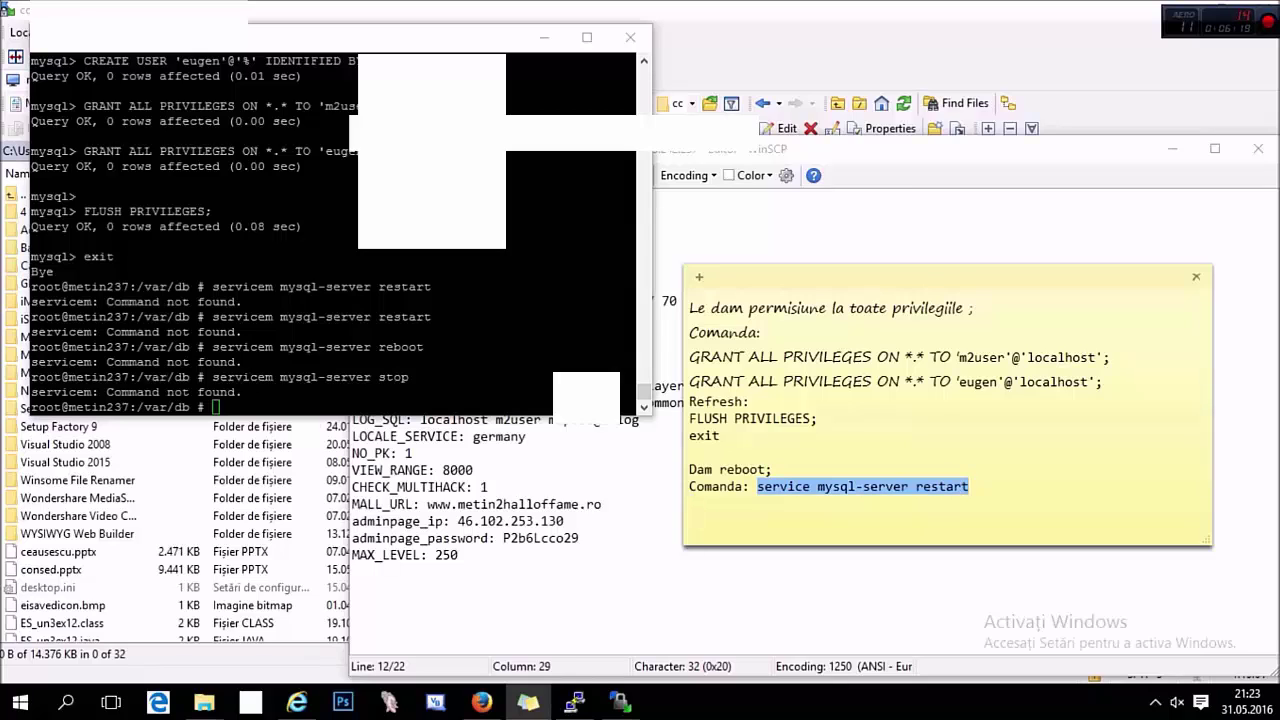
key(ctrl+c)
key(alt+Tab)
key(shift+Insert)
key(Return)
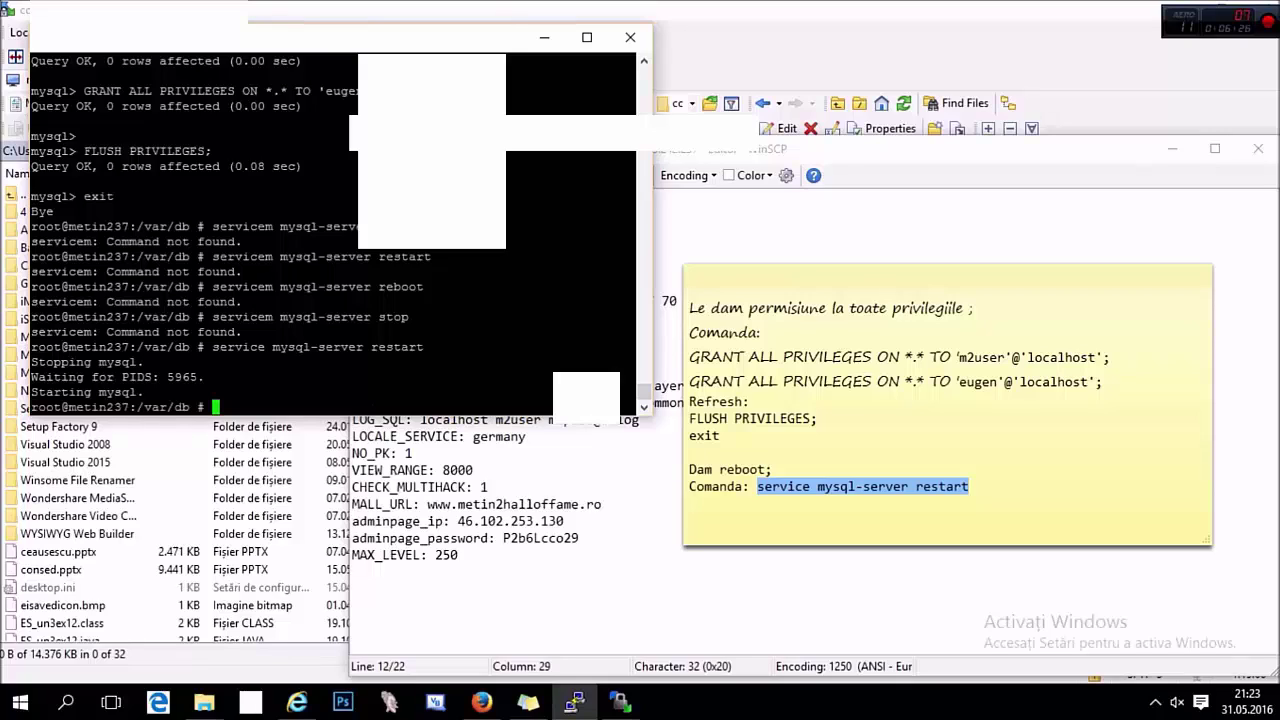
Step: Add service mysql-server status to the note and run it to check MySQL
key(alt+Tab)
key(End)
key(Return)
key(ctrl+v)
key(BackSpace)
key(BackSpace)
key(BackSpace)
key(BackSpace)
key(BackSpace)
key(BackSpace)
key(BackSpace)
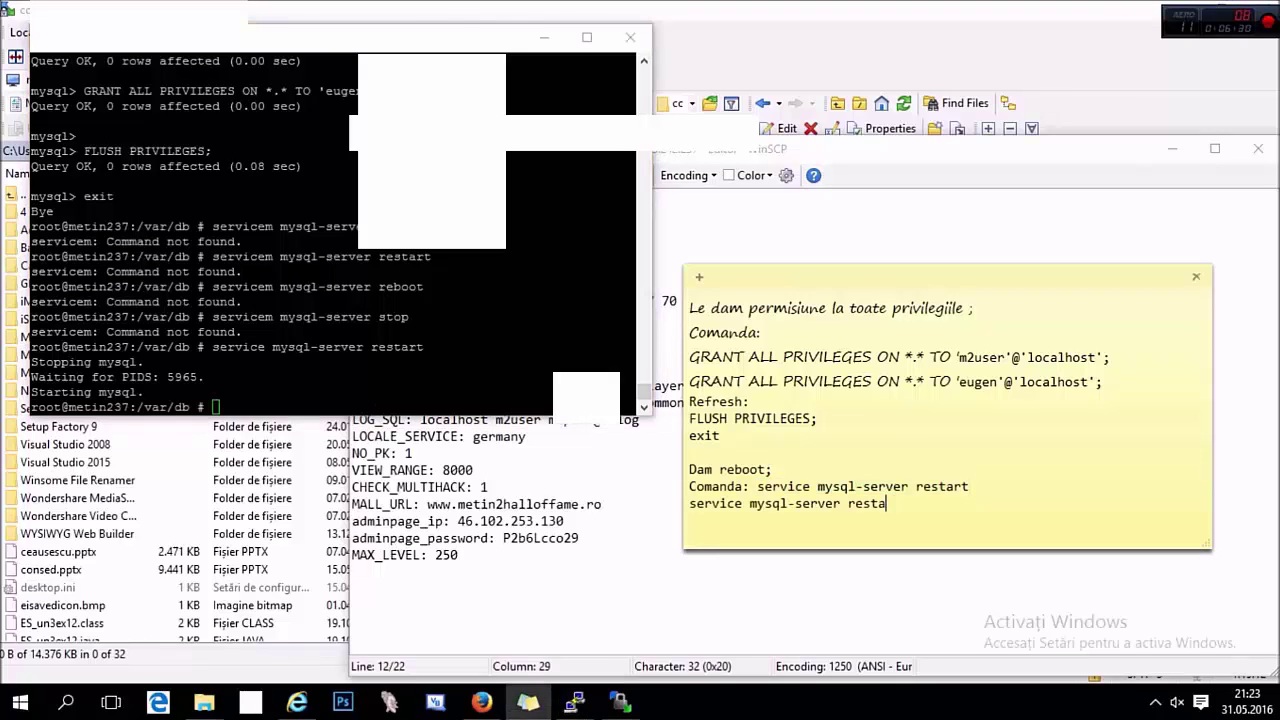
text(status)
key(Return)
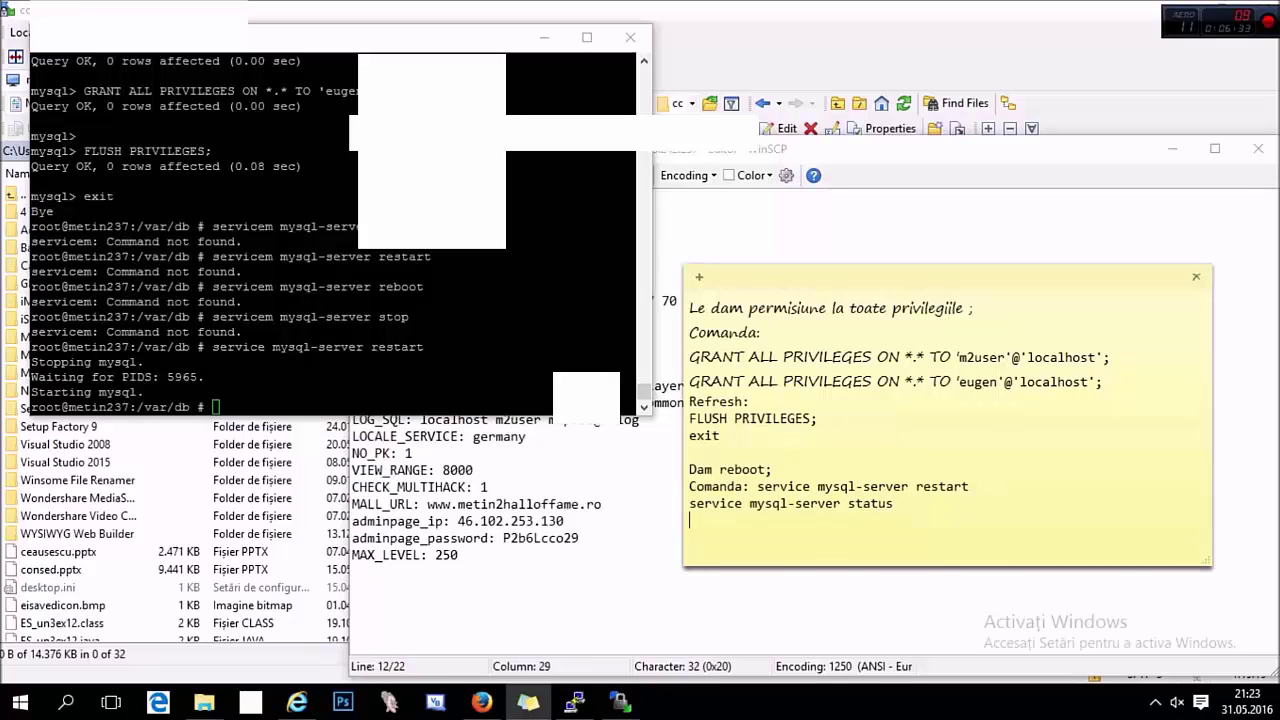
key(shift+Up)
key(ctrl+c)
key(alt+Tab)
key(shift+Insert)
key(Return)
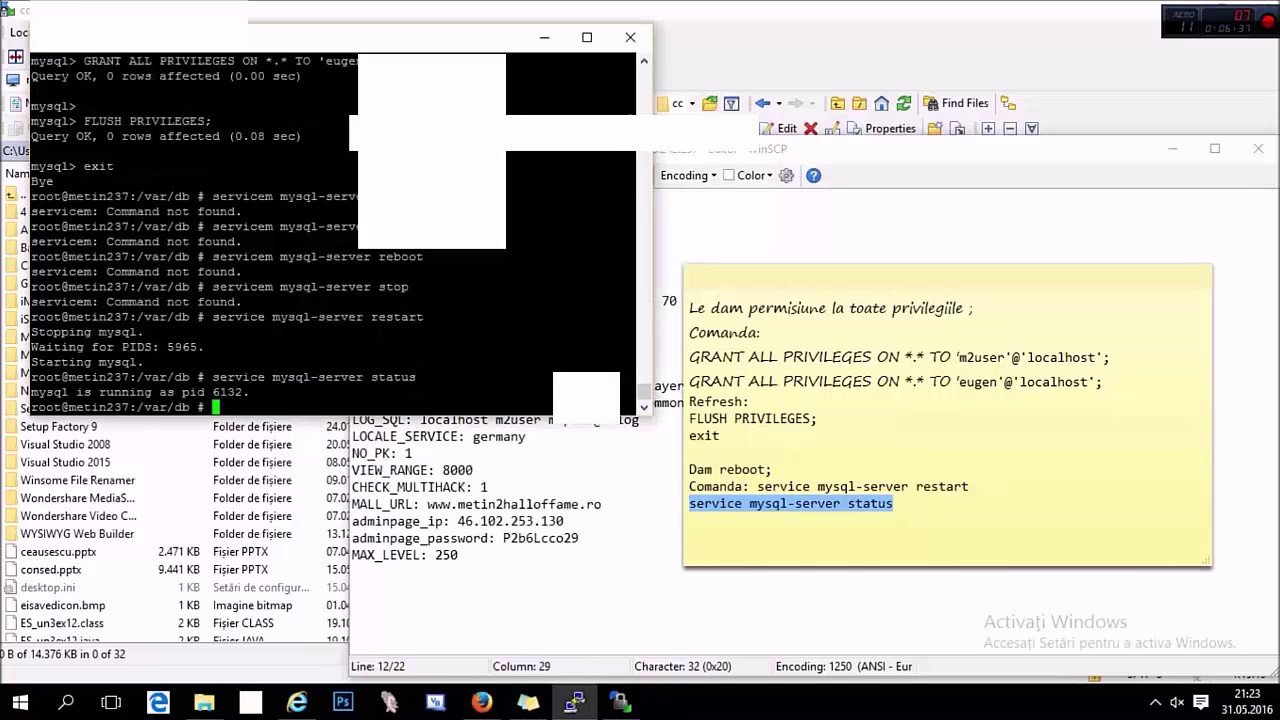
Step: Clear the terminal and replace the note's contents with 'Pornim serverul'
text(clear)
key(Return)
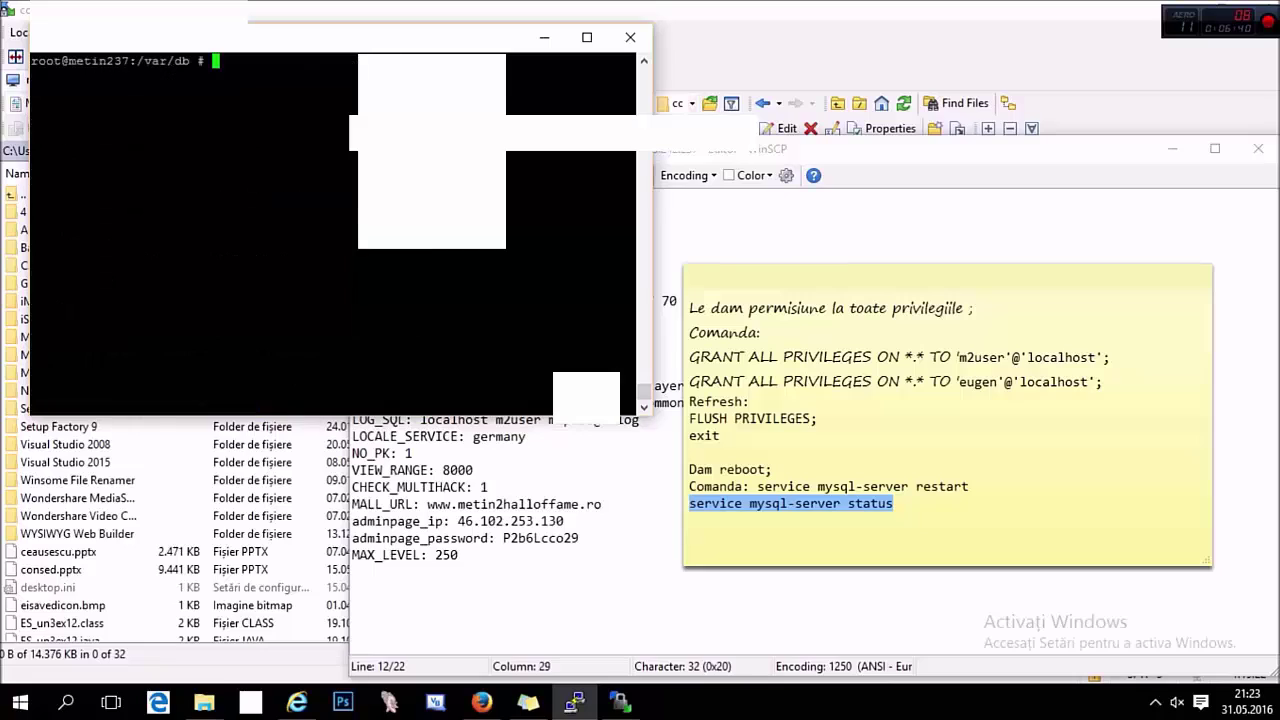
key(alt+Tab)
key(ctrl+a)
key(Delete)
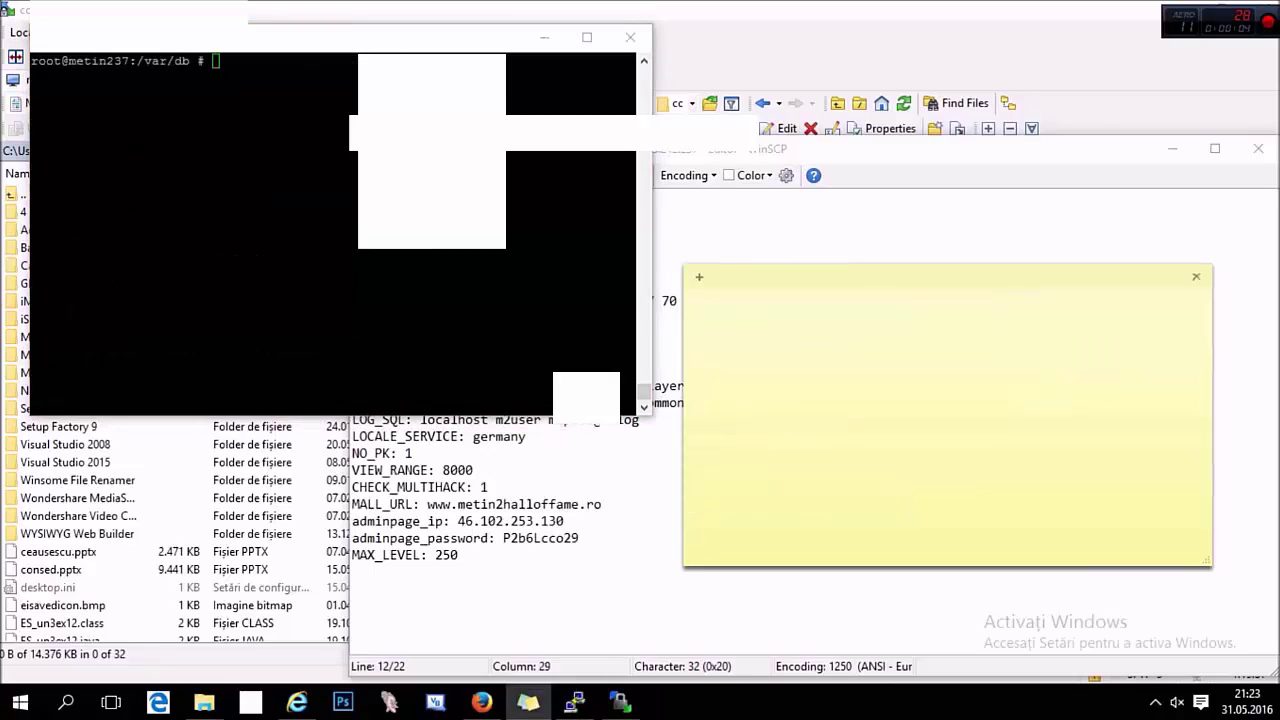
text(Pornim s)
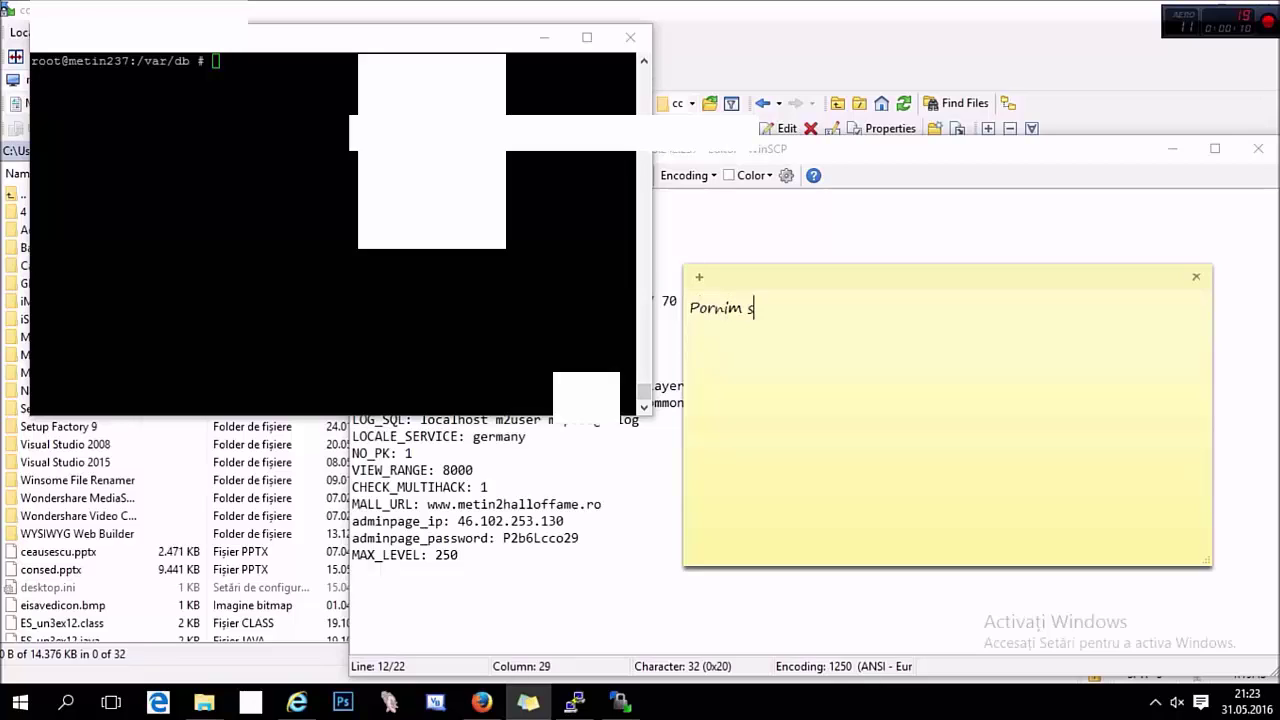
text(erverul)
Step: Run cd /usr/home/game and record 'Locatia:' with that cd command in the note
key(alt+Tab)
text(cd )
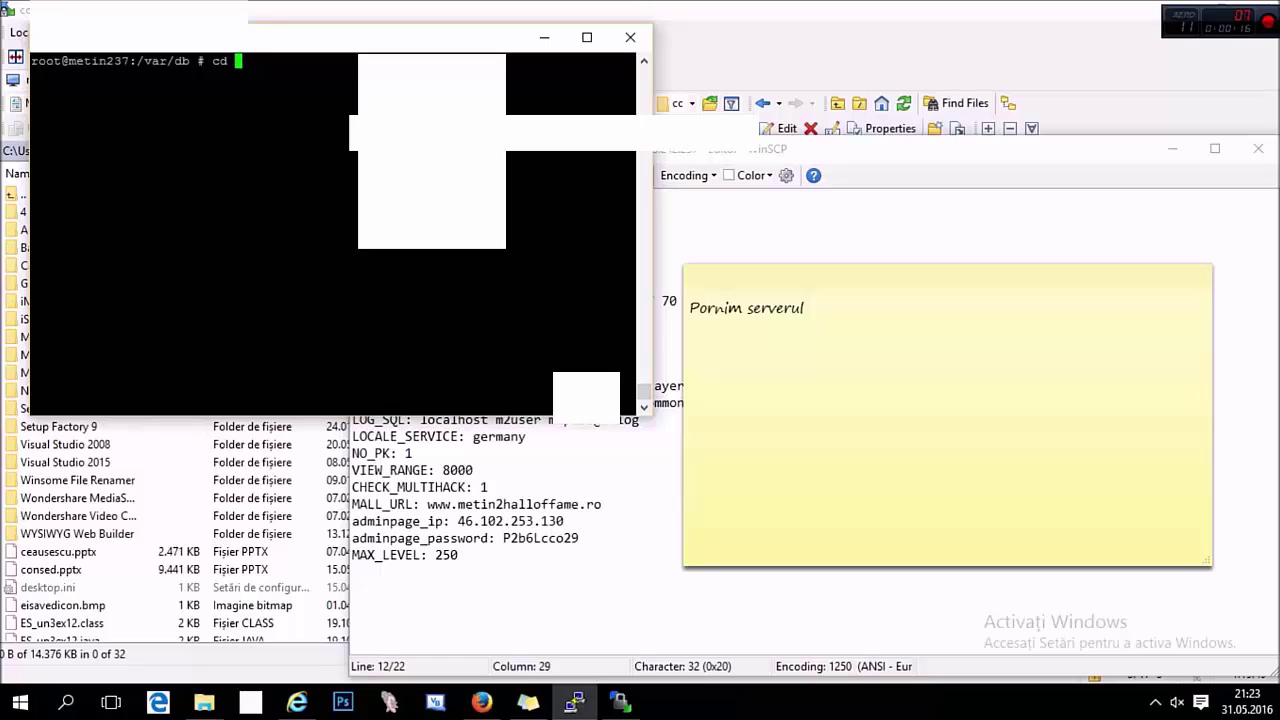
text(/usr/home/game)
key(Return)
key(alt+Tab)
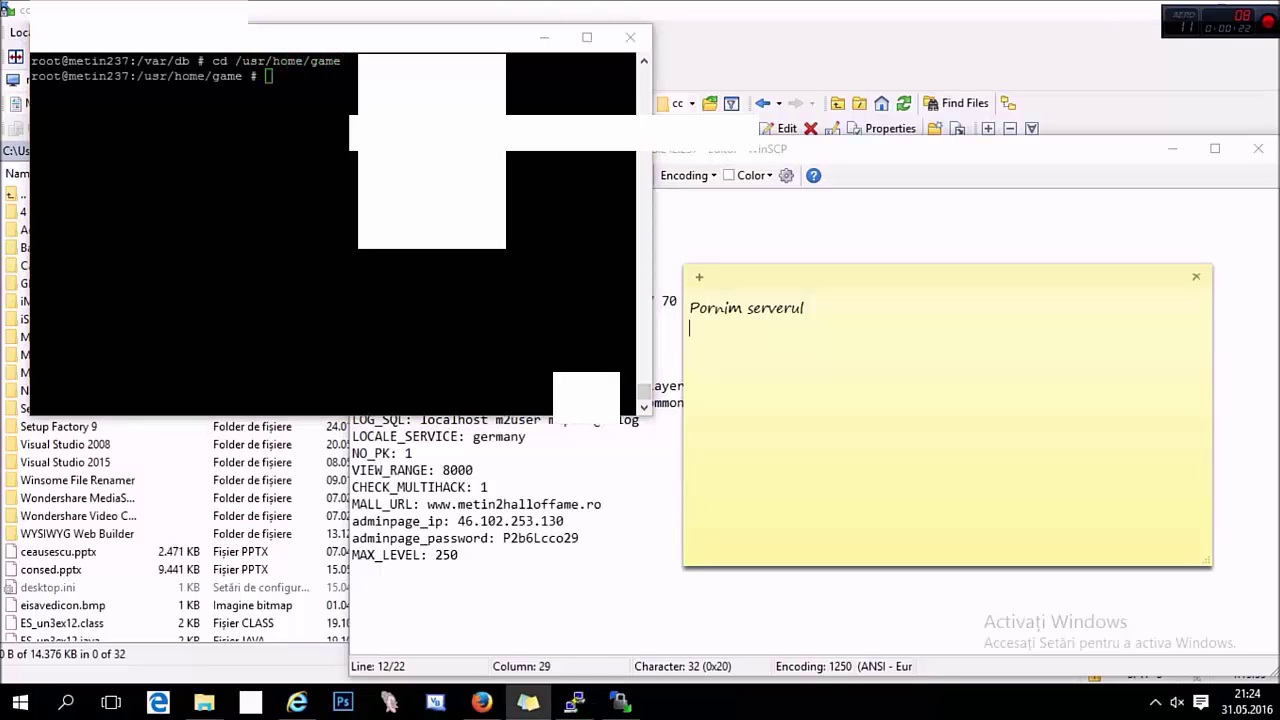
text(Locatia:)
key(Return)
text(cd /usr/home/game )
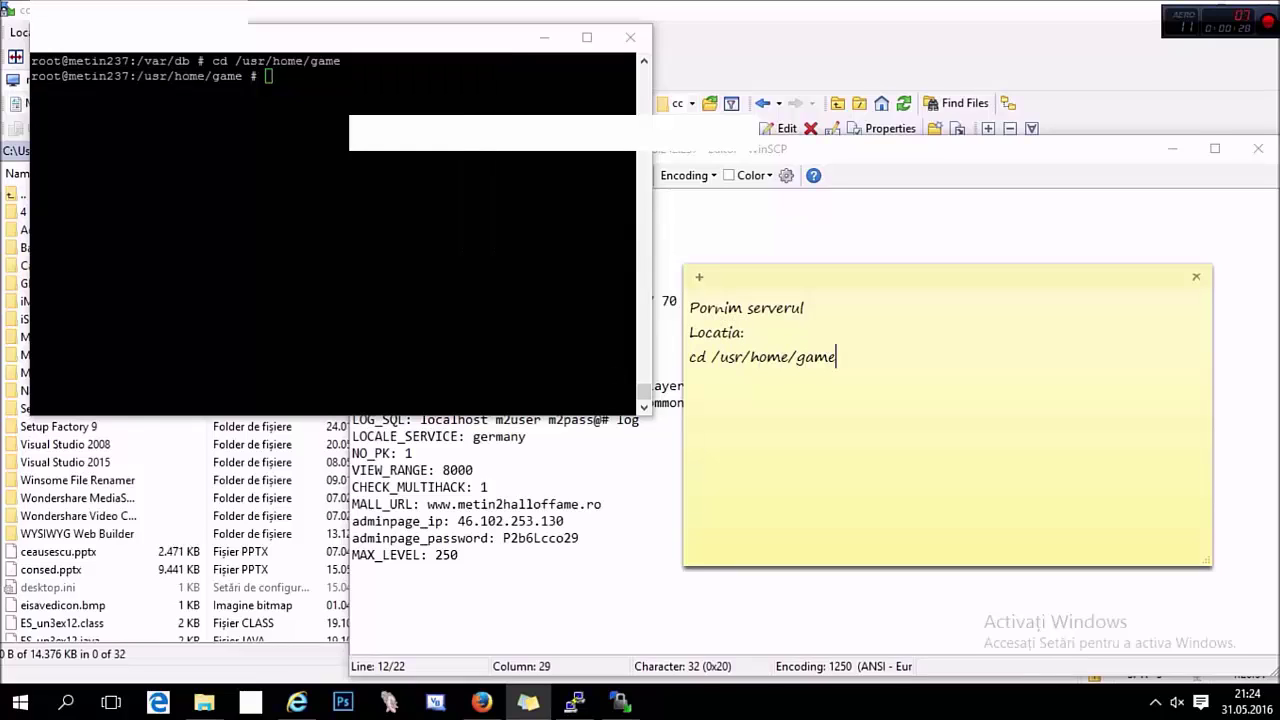
text(comanda:)
Step: Note 'sh clear.sh -> curata logurile' and run sh clear.sh in /usr/home/game to clear the logs
click(620, 702)
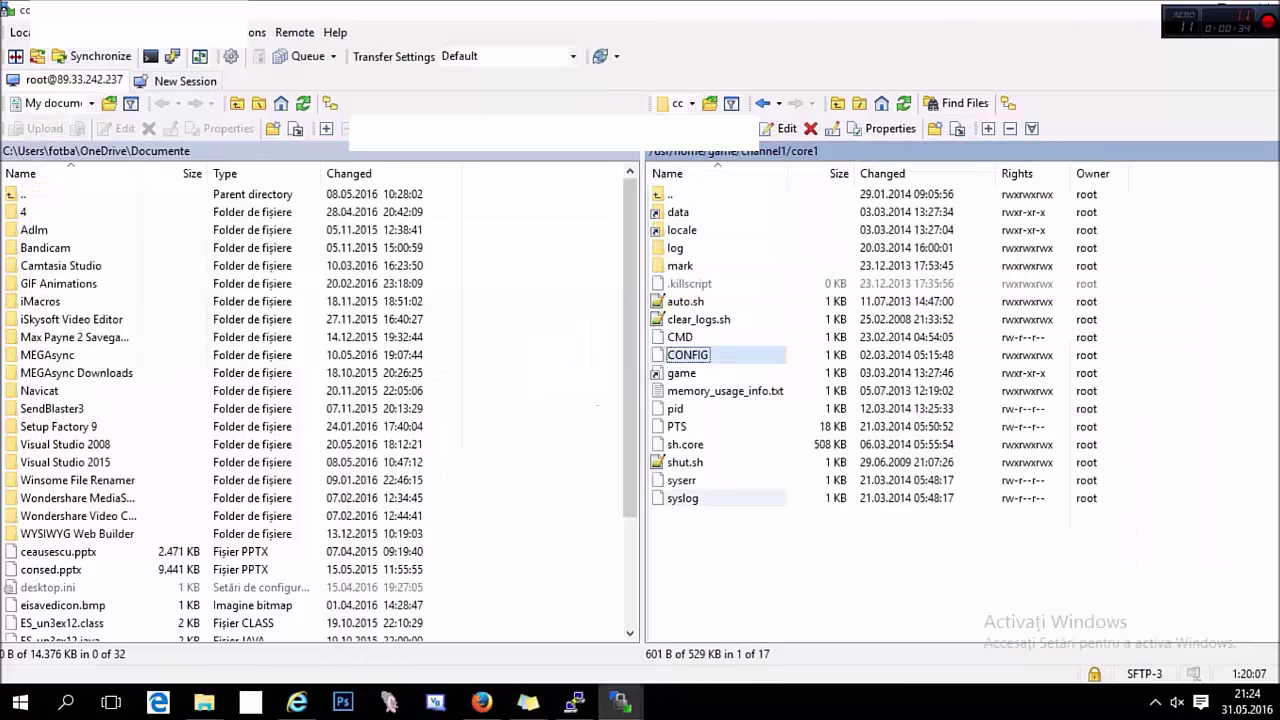
click(690, 427)
key(BackSpace)
key(BackSpace)
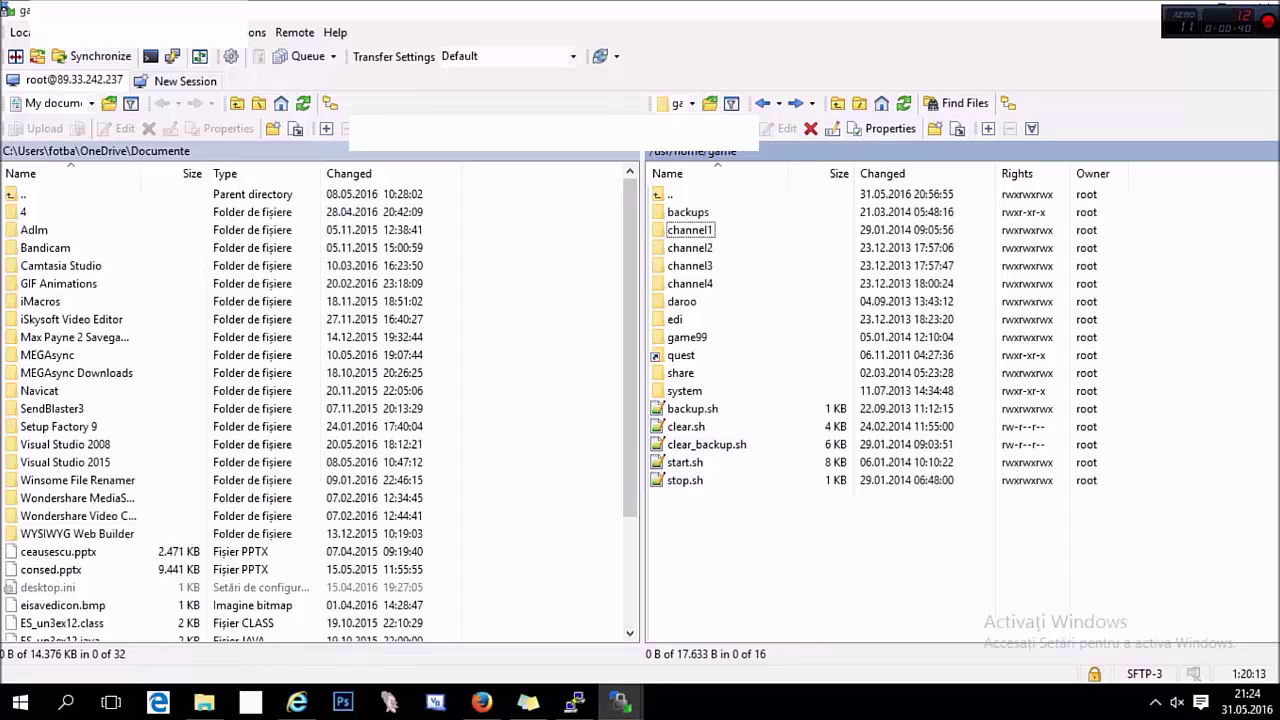
click(720, 426)
key(alt+Tab)
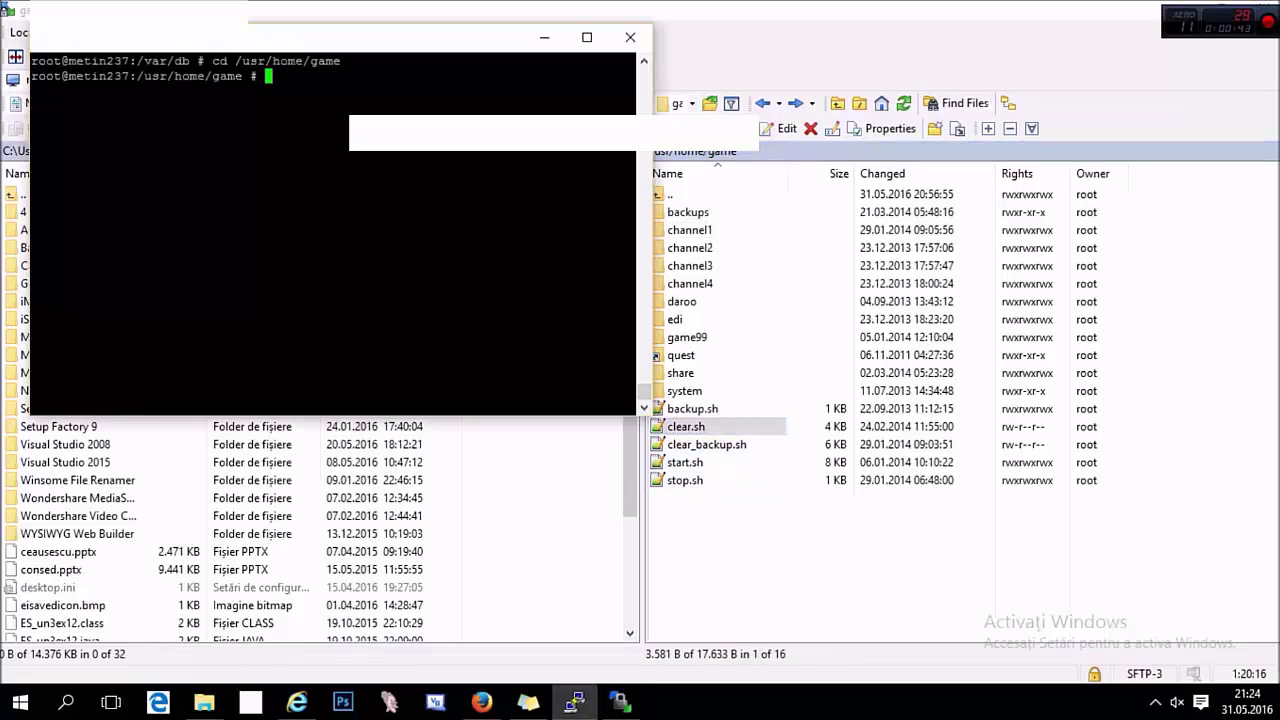
key(alt+Tab)
text(sh )
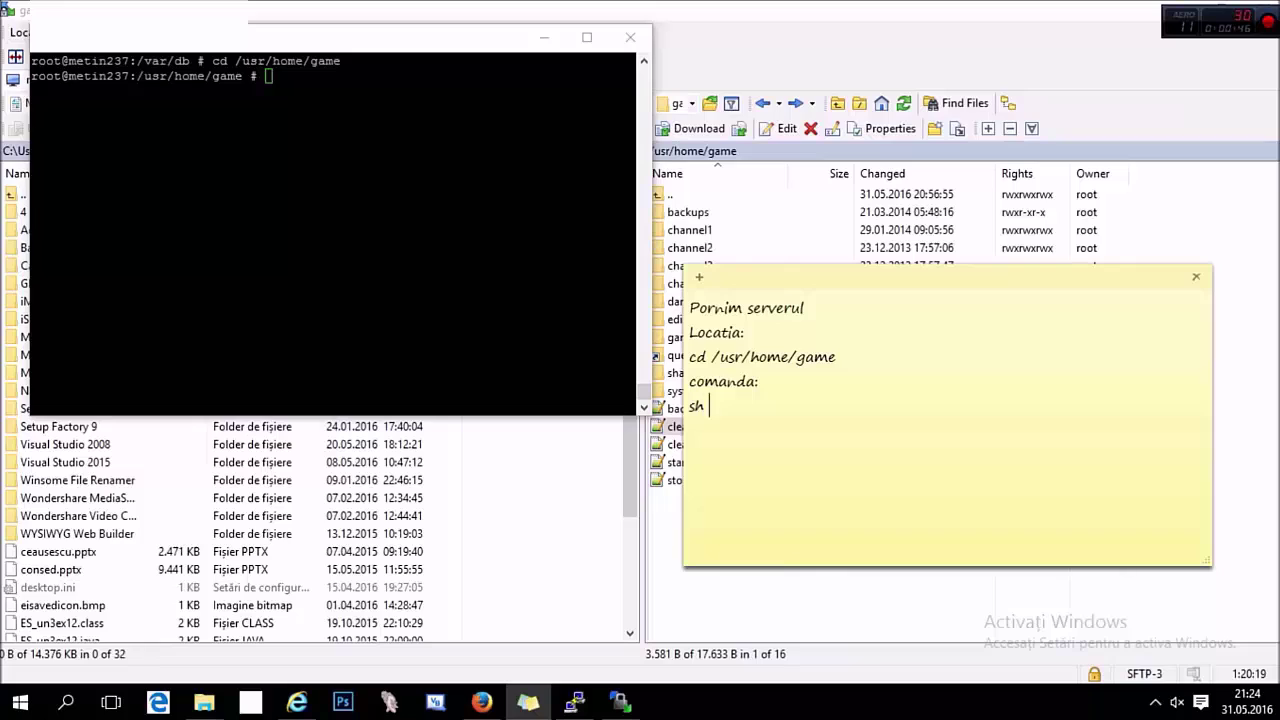
text(clear.sh -> curata logurile)
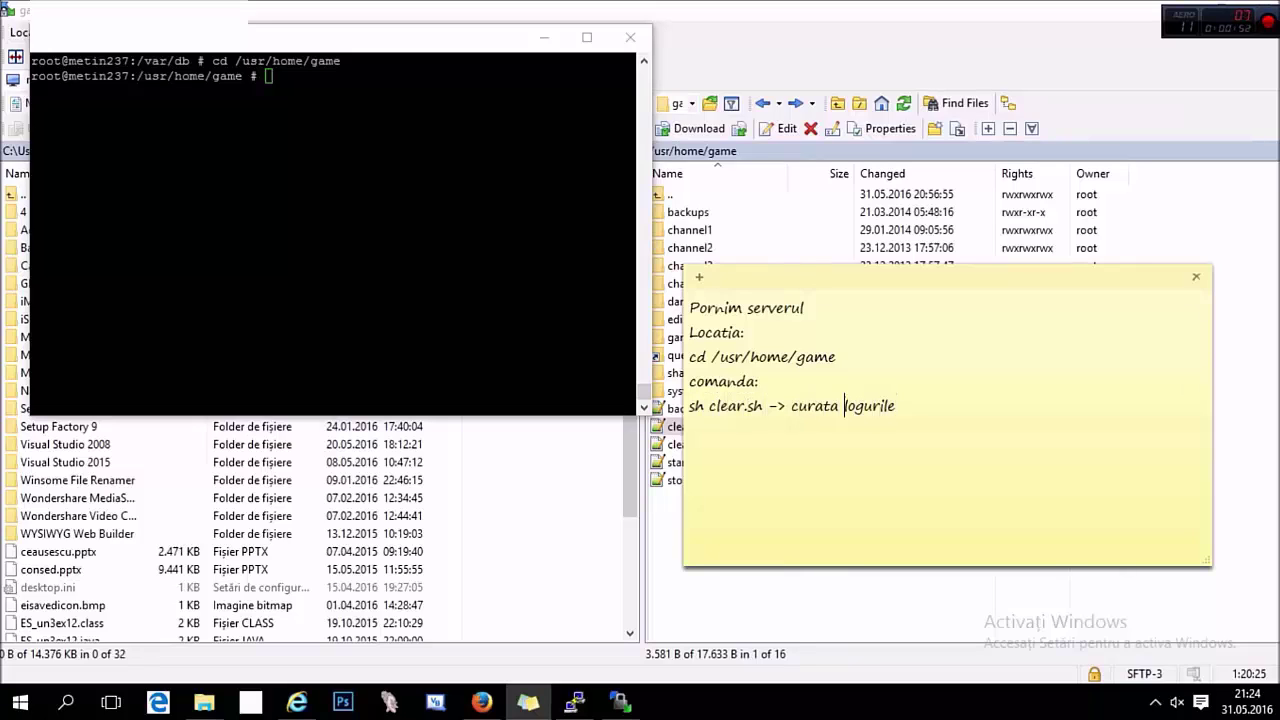
drag(763, 406, 689, 406)
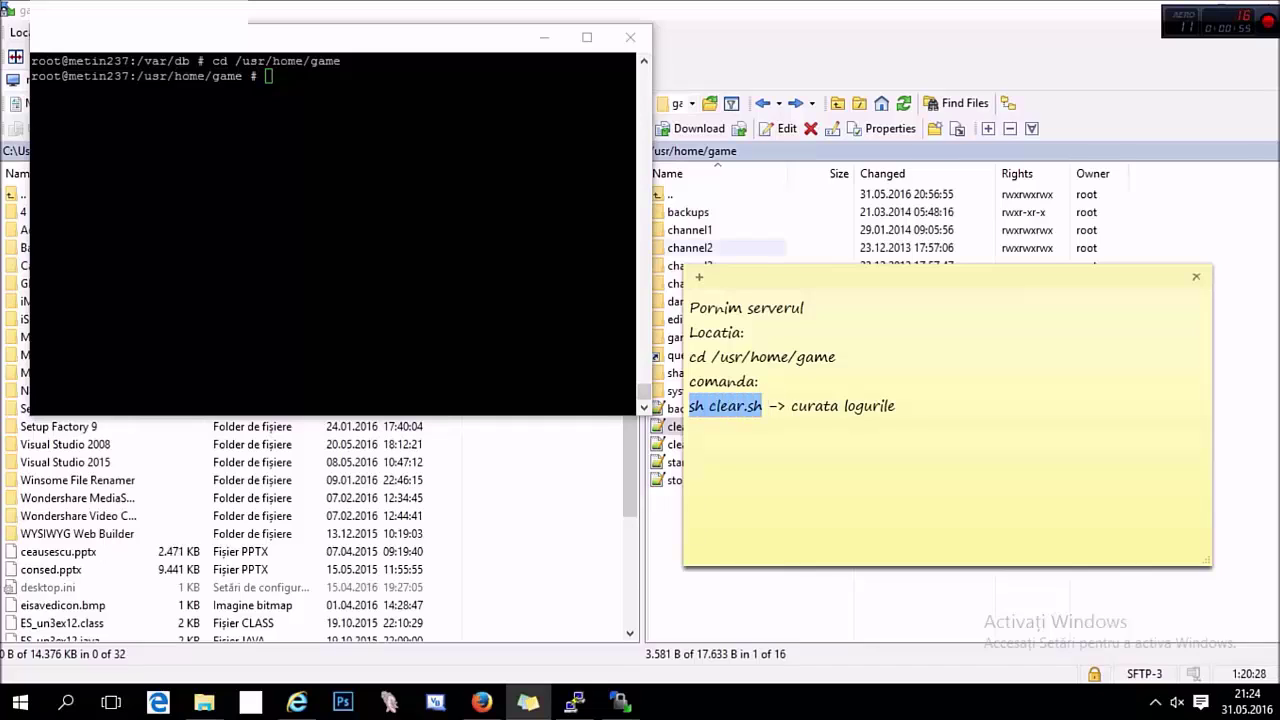
click(560, 220)
key(shift+Insert)
key(Return)
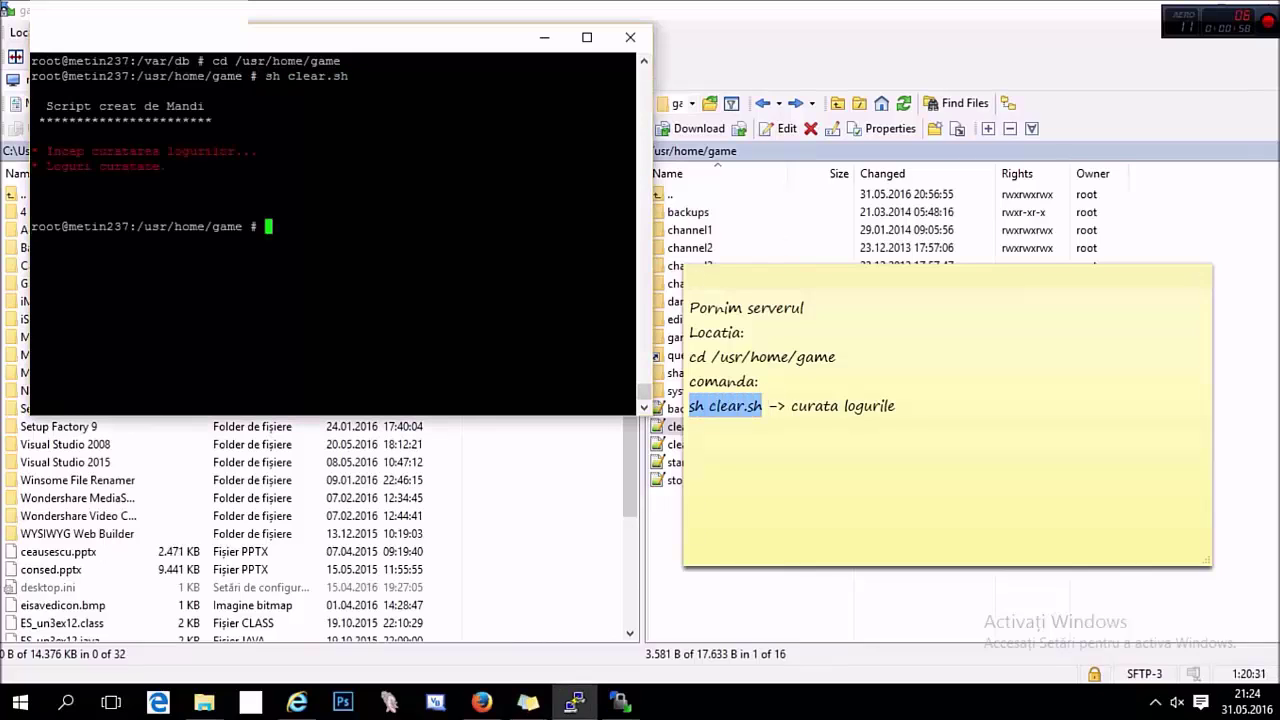
Step: Note 'sh start.sh -> porneste sv' and run sh start.sh, reaching the channel-count prompt
click(897, 406)
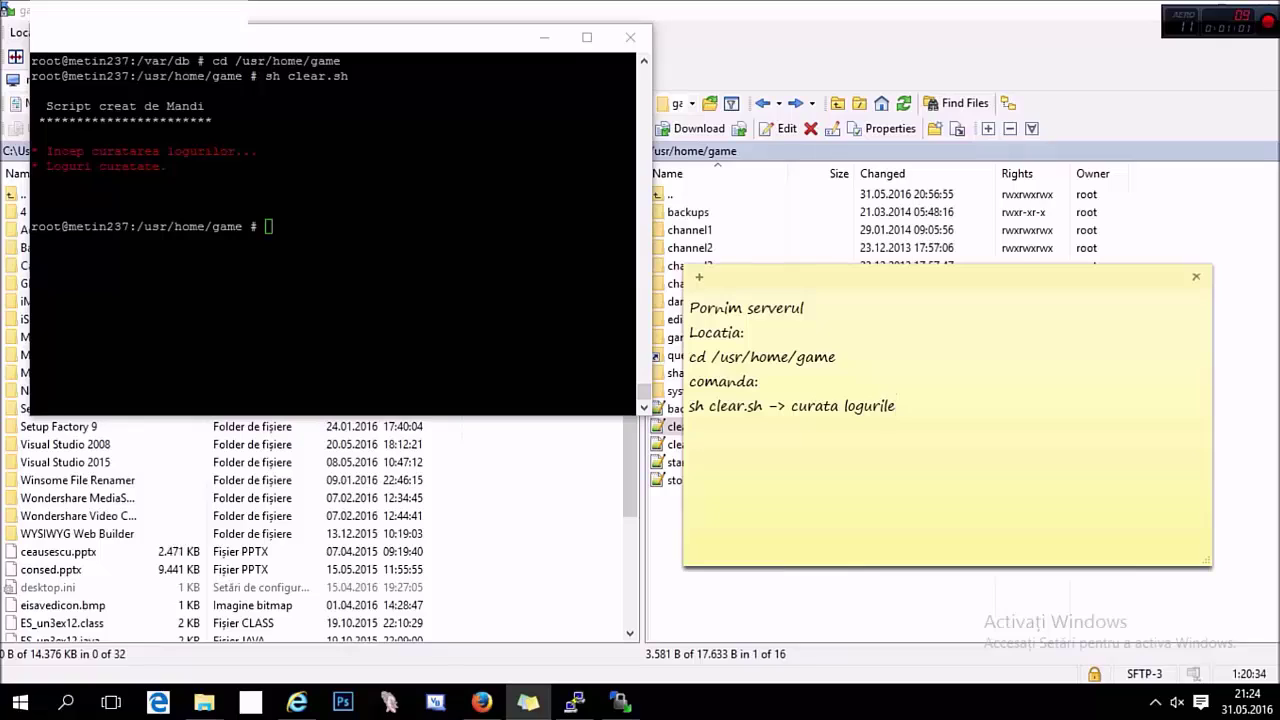
key(Return)
text(sh start.sh -> porneste sv)
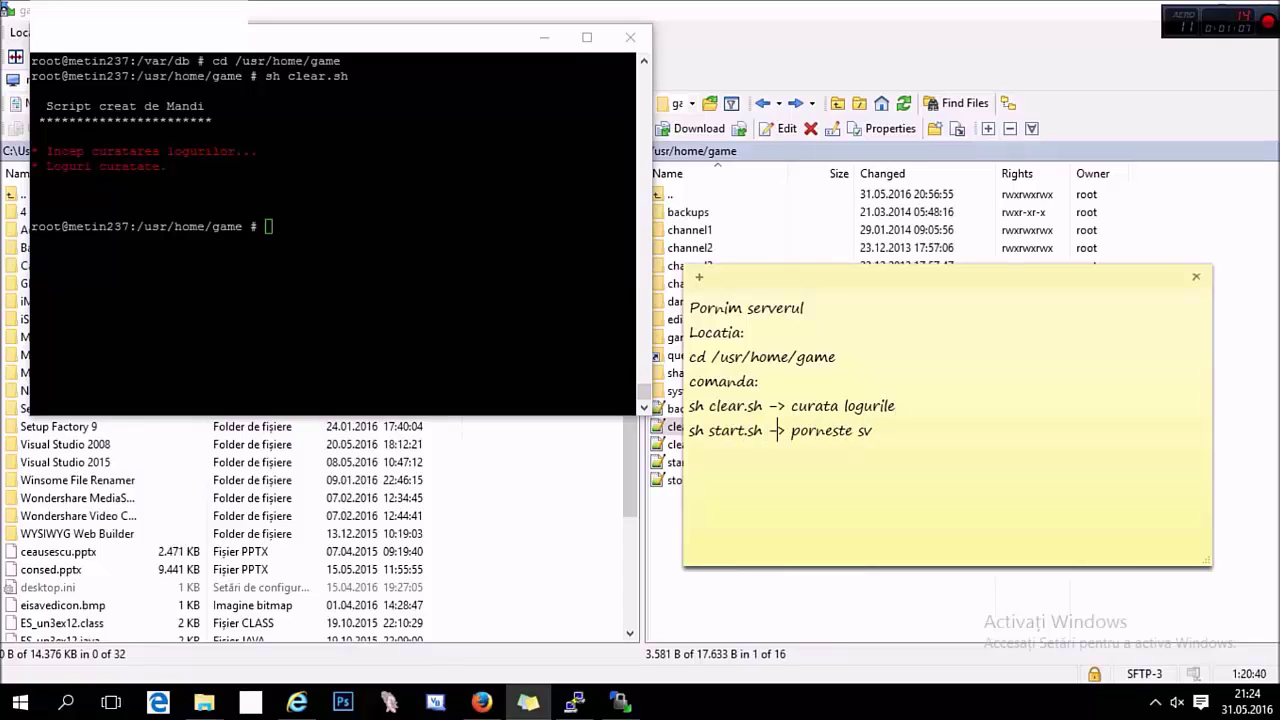
key(shift+Left)
key(shift+Left)
key(shift+Left)
key(shift+Left)
key(shift+Left)
key(shift+Left)
key(shift+Left)
key(shift+Left)
key(shift+Left)
key(shift+Left)
key(shift+Left)
key(alt+Tab)
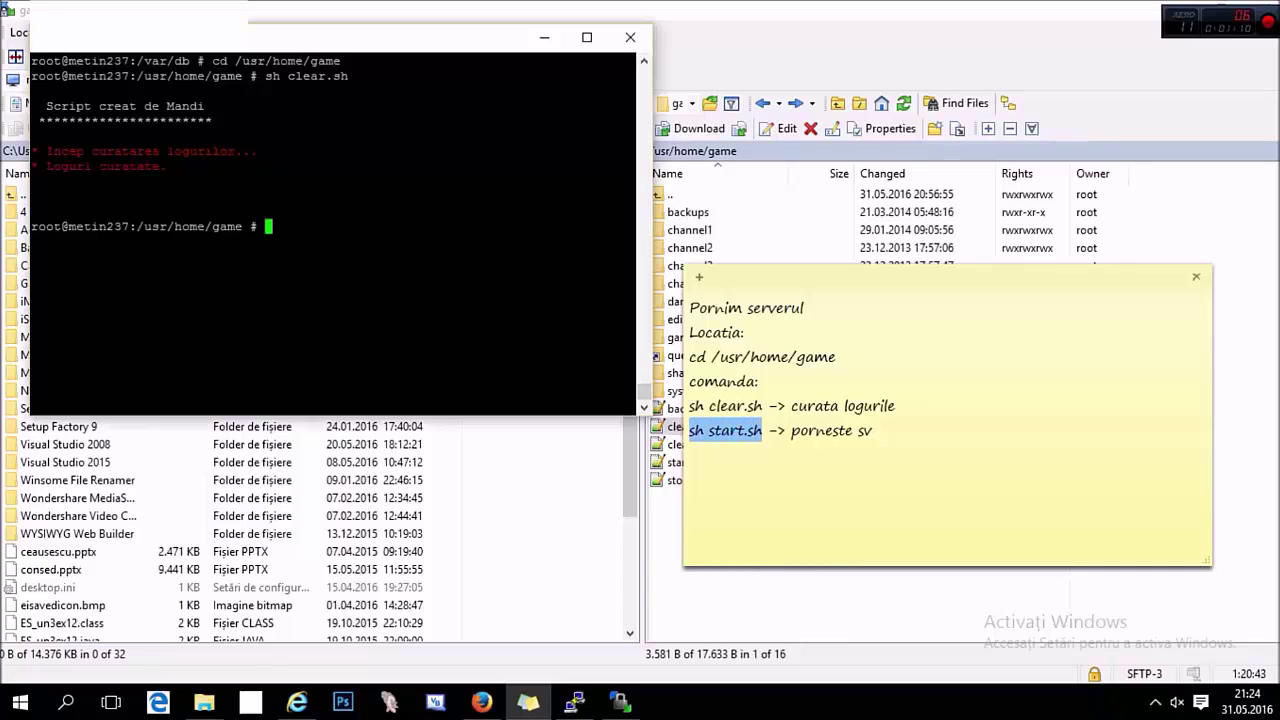
key(shift+Insert)
key(Return)
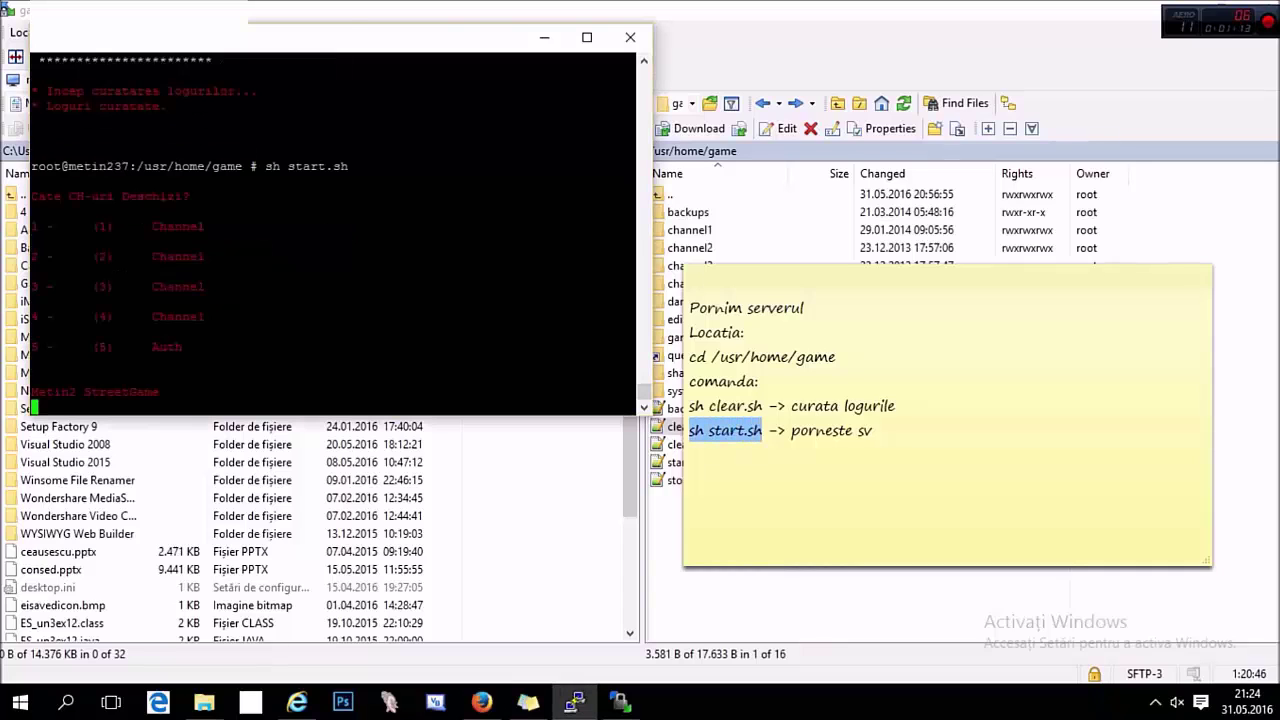
Step: Open 1 channel so Channel 1 Core 3 comes online, then note 'SERVERUL FUNCTIONEAZA !'
text(1)
key(Return)
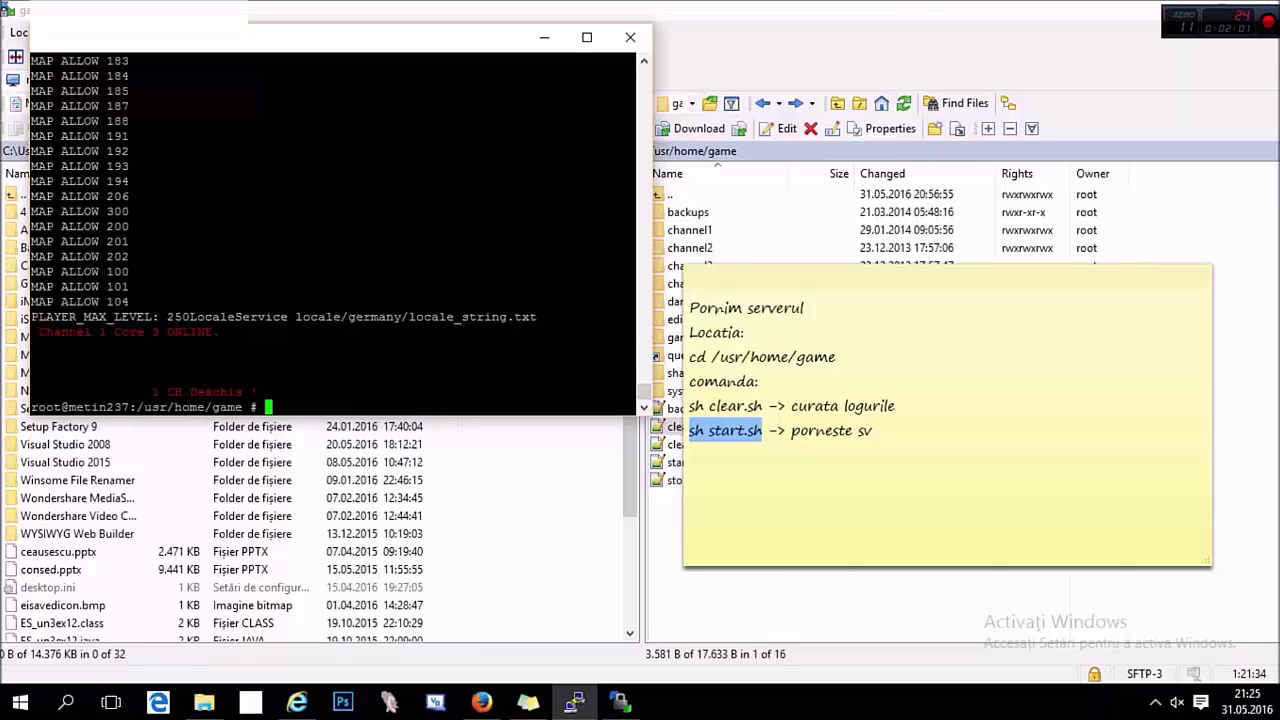
key(alt+Tab)
click(872, 430)
drag(872, 430, 690, 300)
text(SERVERUL FUNCT)
text(IONEAZA )
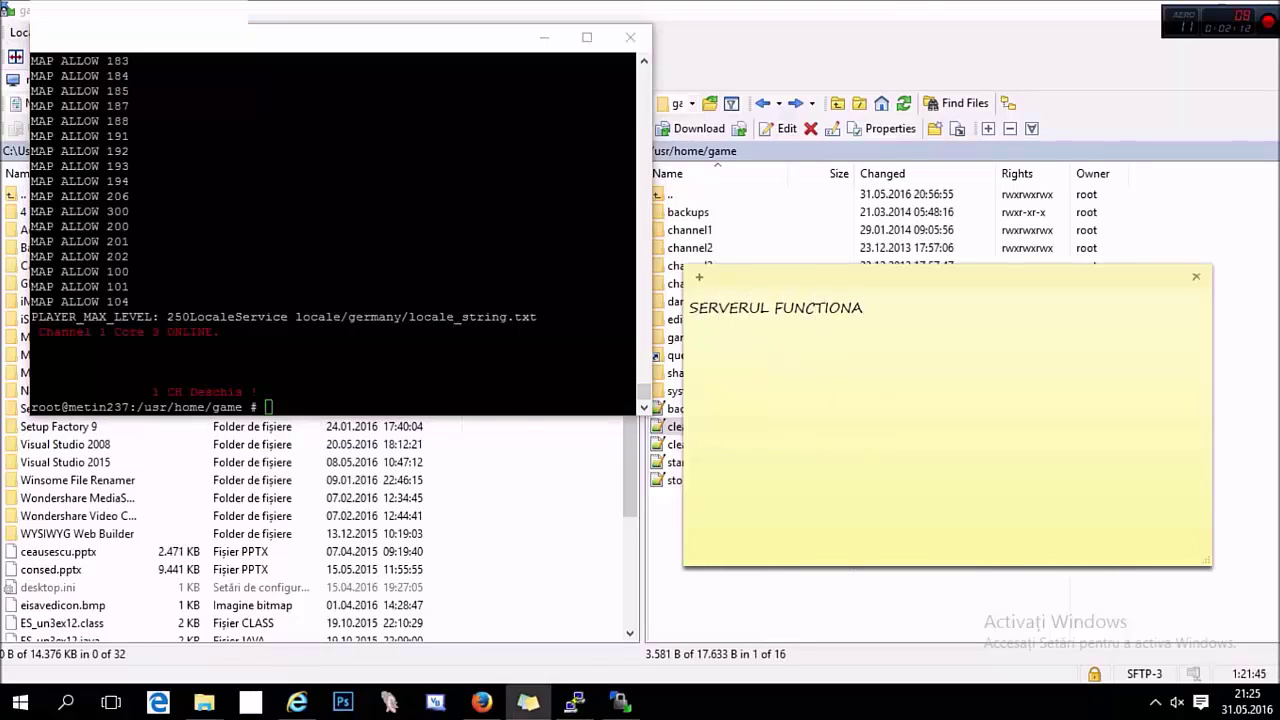
text(!)
key(Return)
text(Ca)
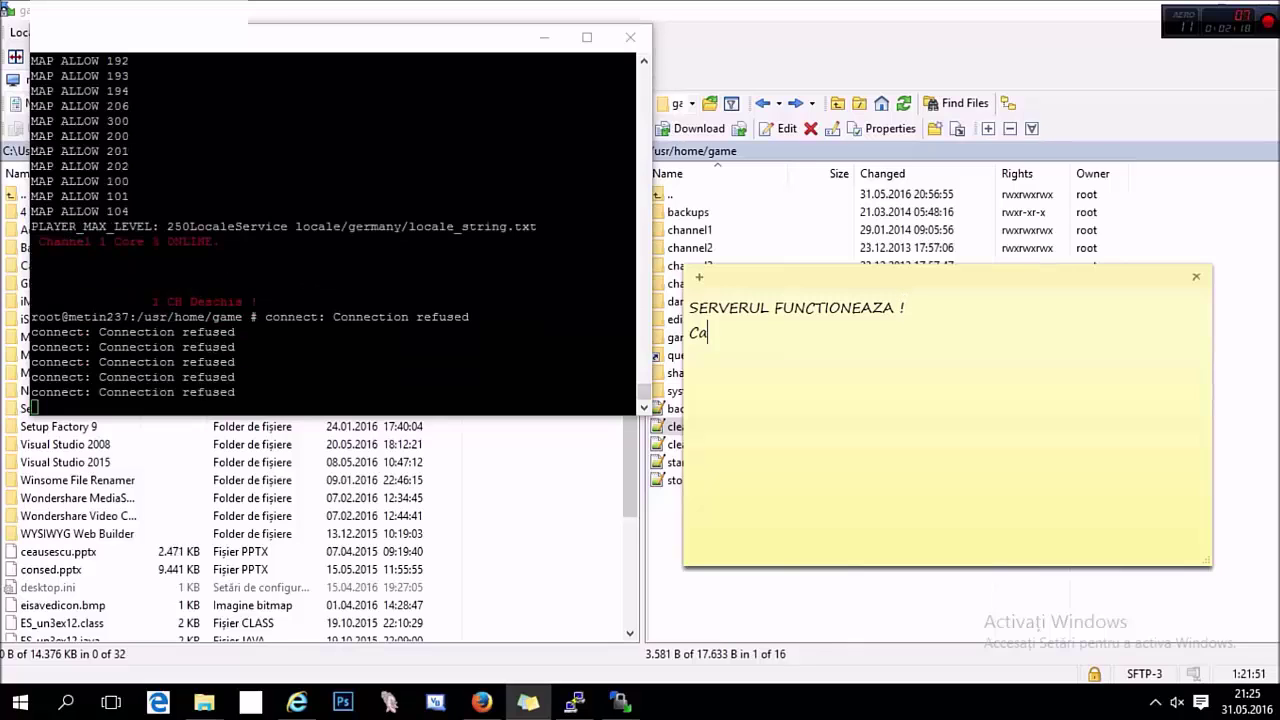
key(shift+Home)
key(ctrl+a)
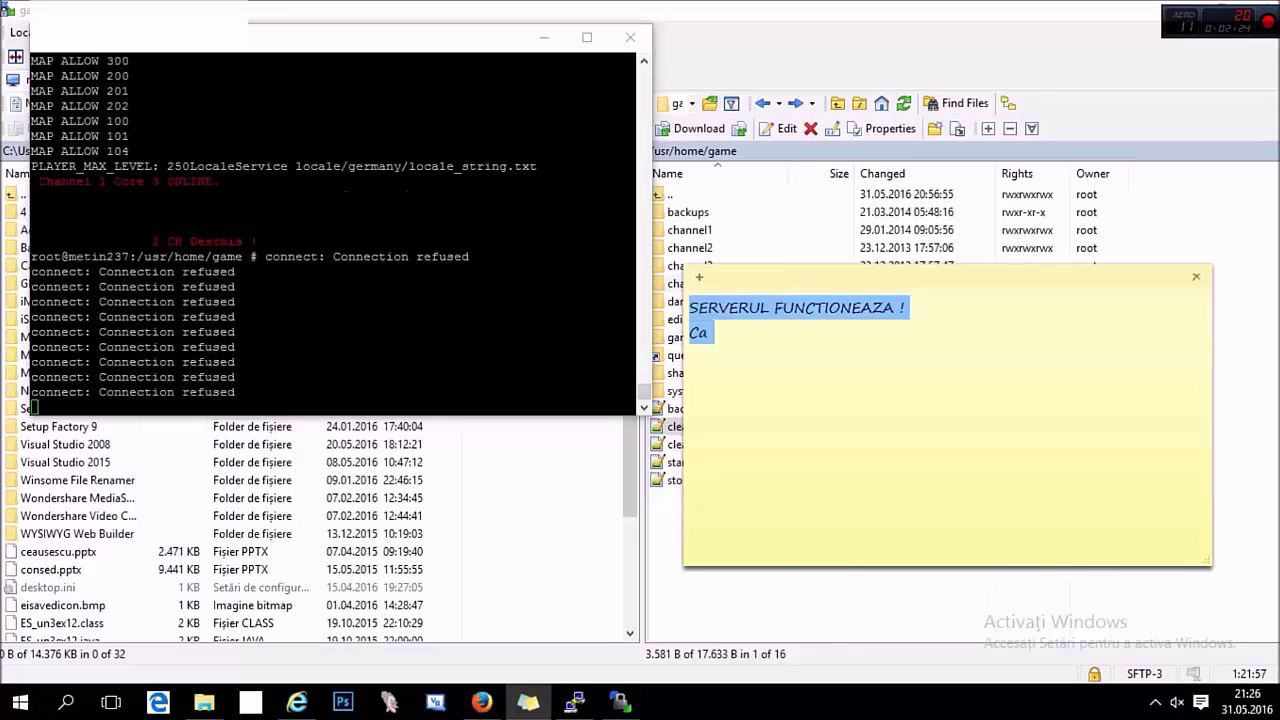
key(Delete)
text(DAca apare)
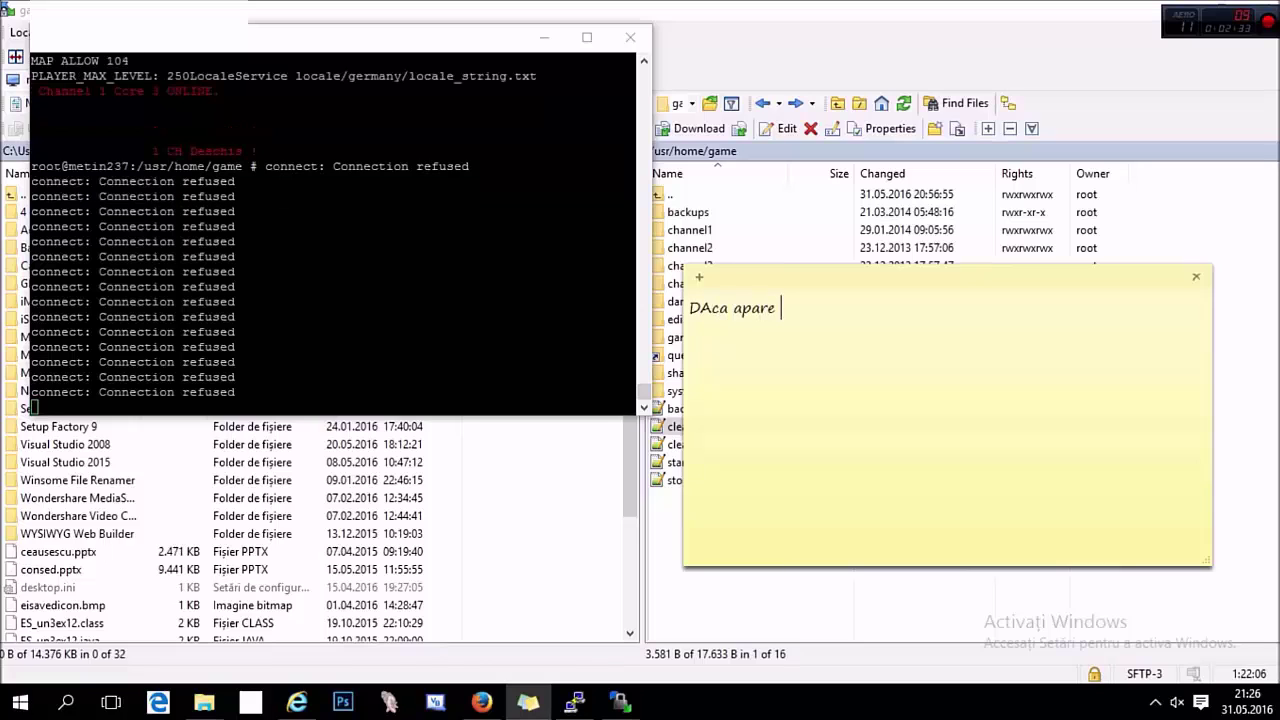
key(ctrl+a)
key(Delete)
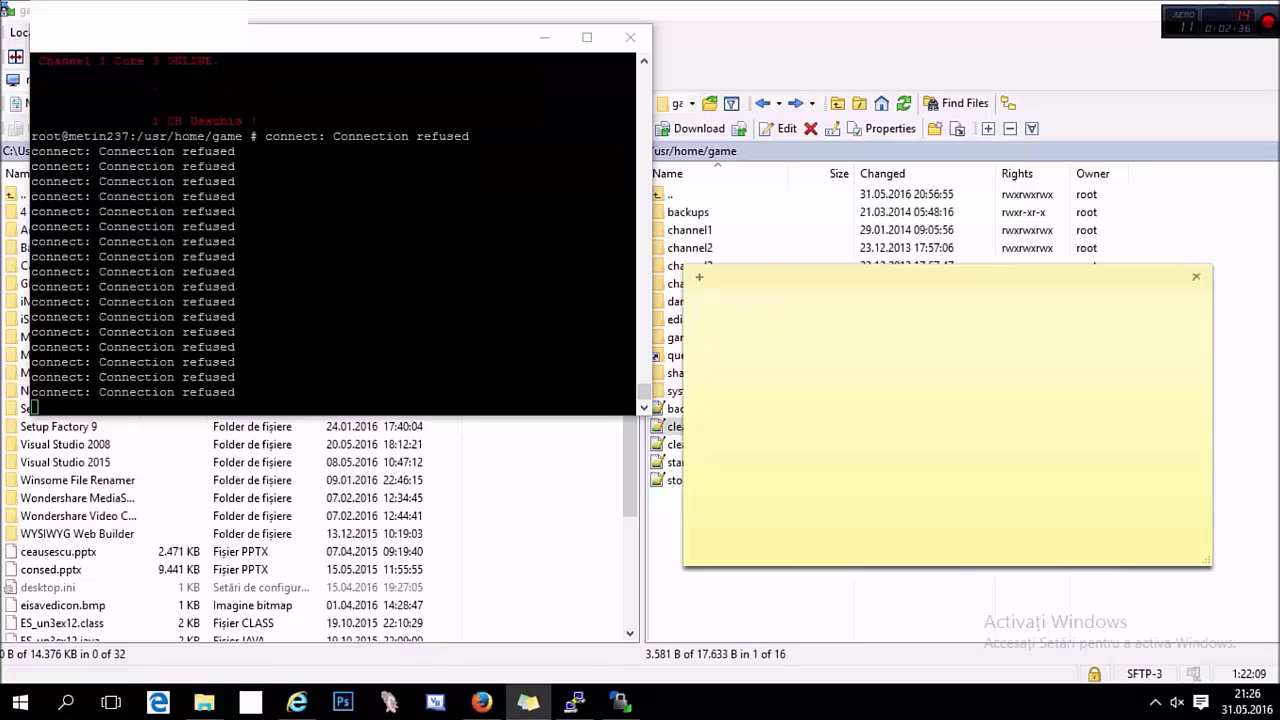
text(Sau nu ...)
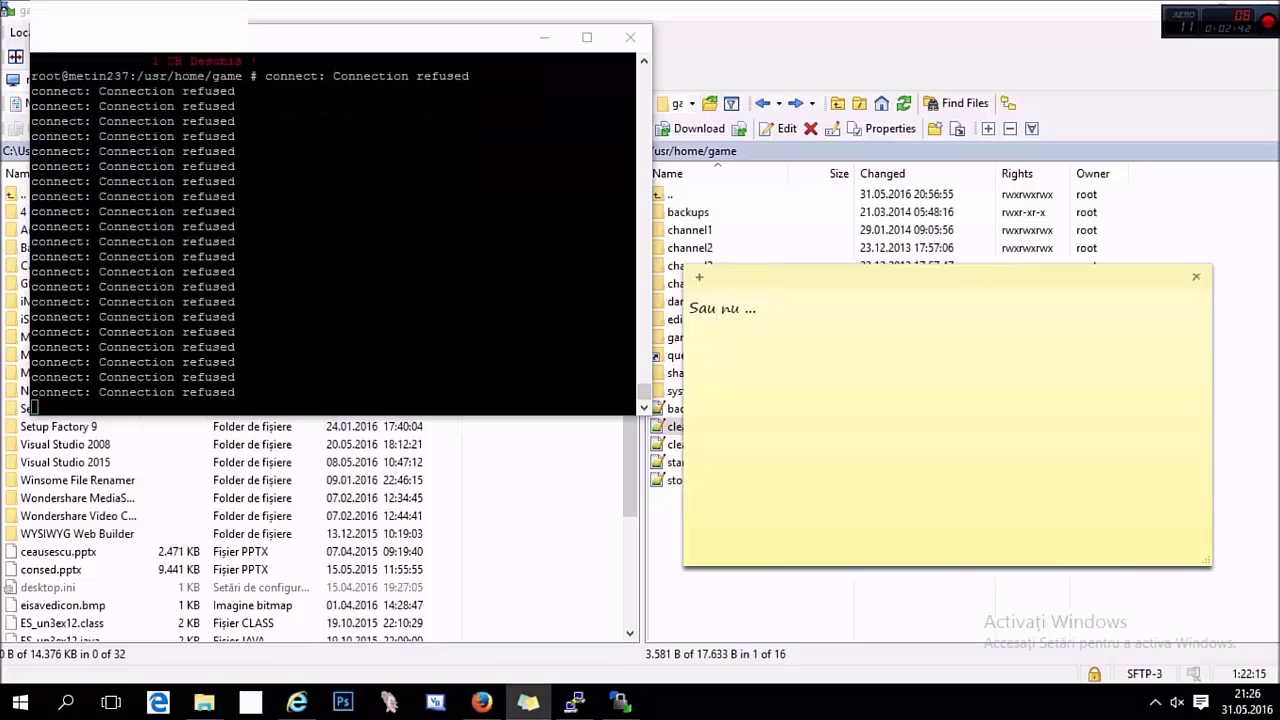
key(Return)
text(Ne ducem la sursa)
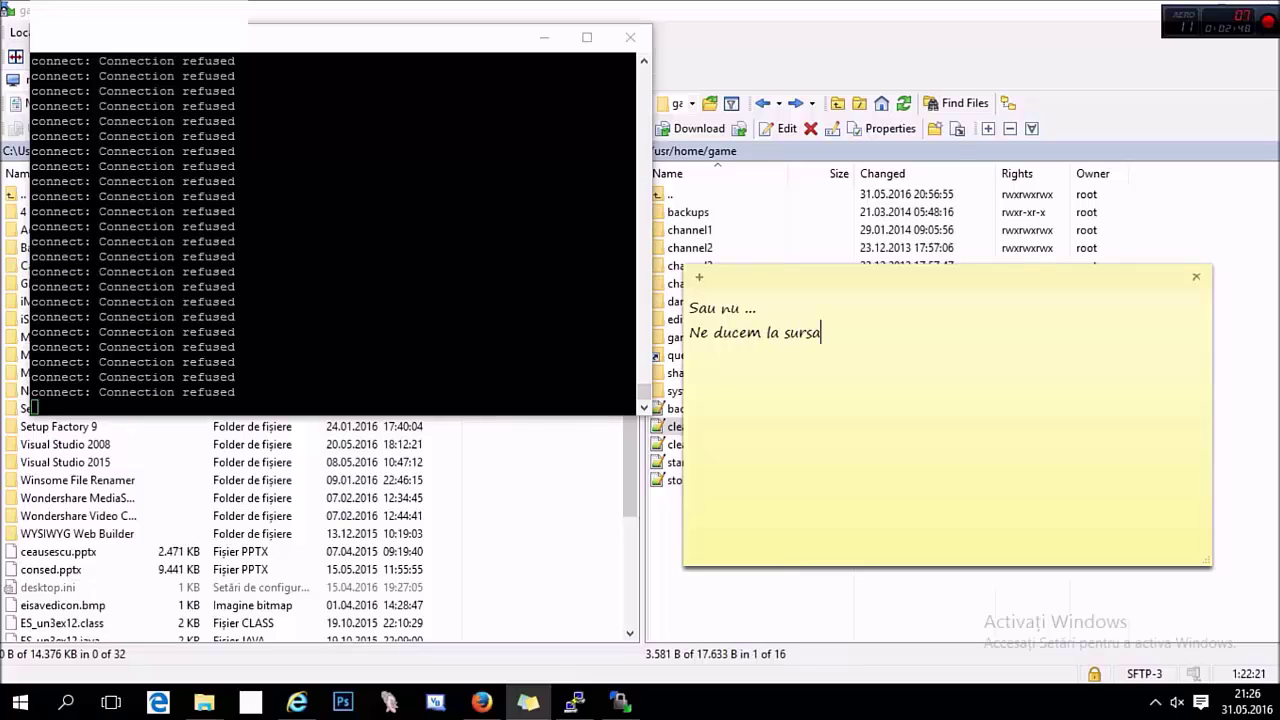
text( problemei ... Mai intai dam reboot)
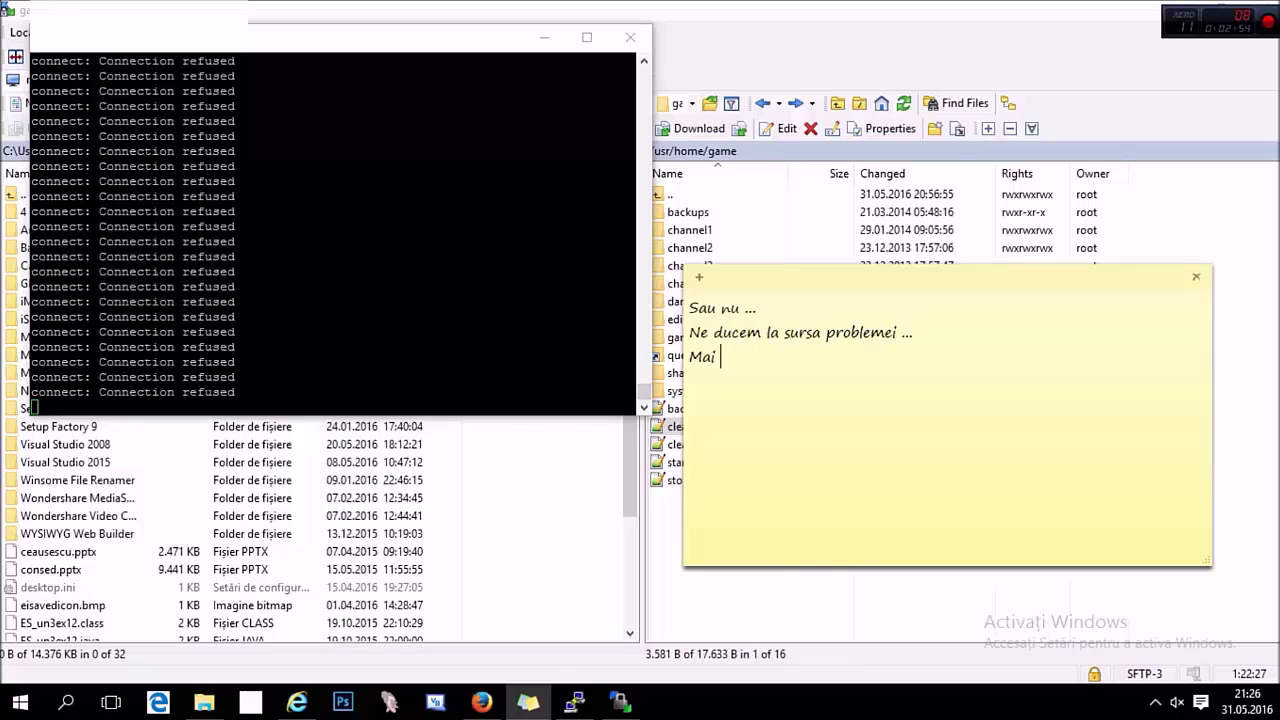
key(alt+Tab)
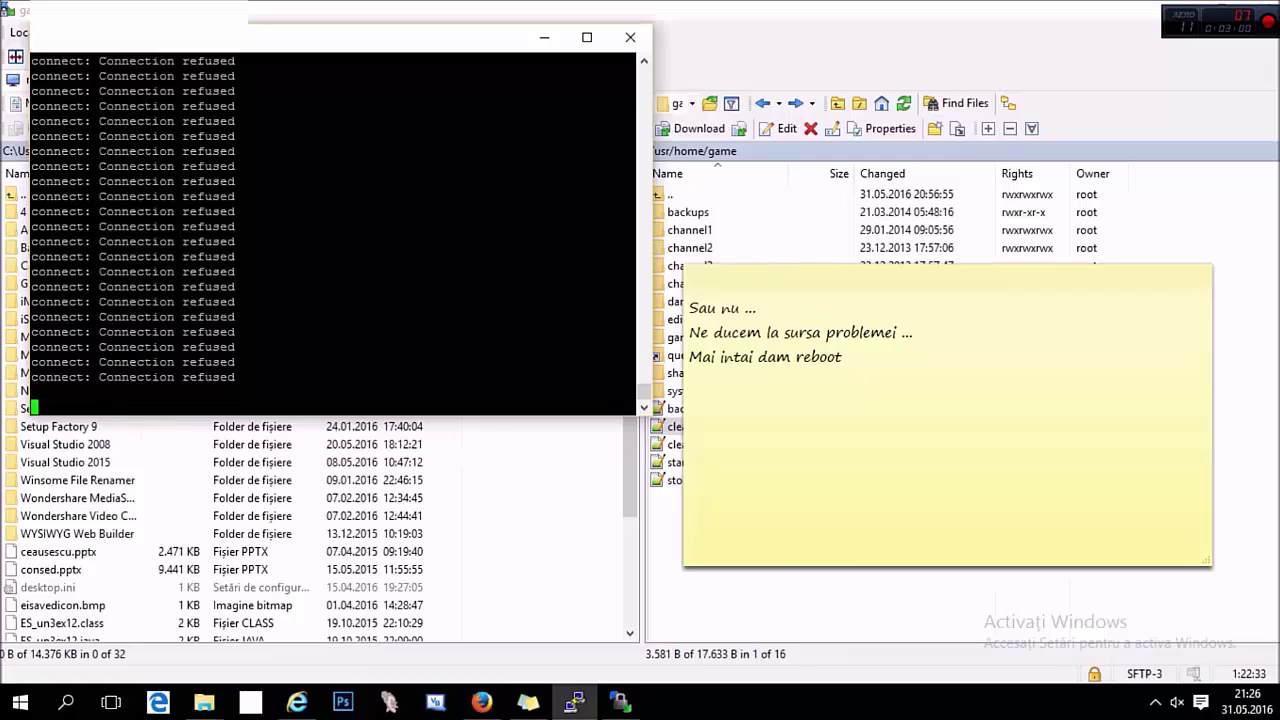
Step: Send the reboot command to the server, which closes the PuTTY session
key(Return)
text(rebootconnect: Connection refused)
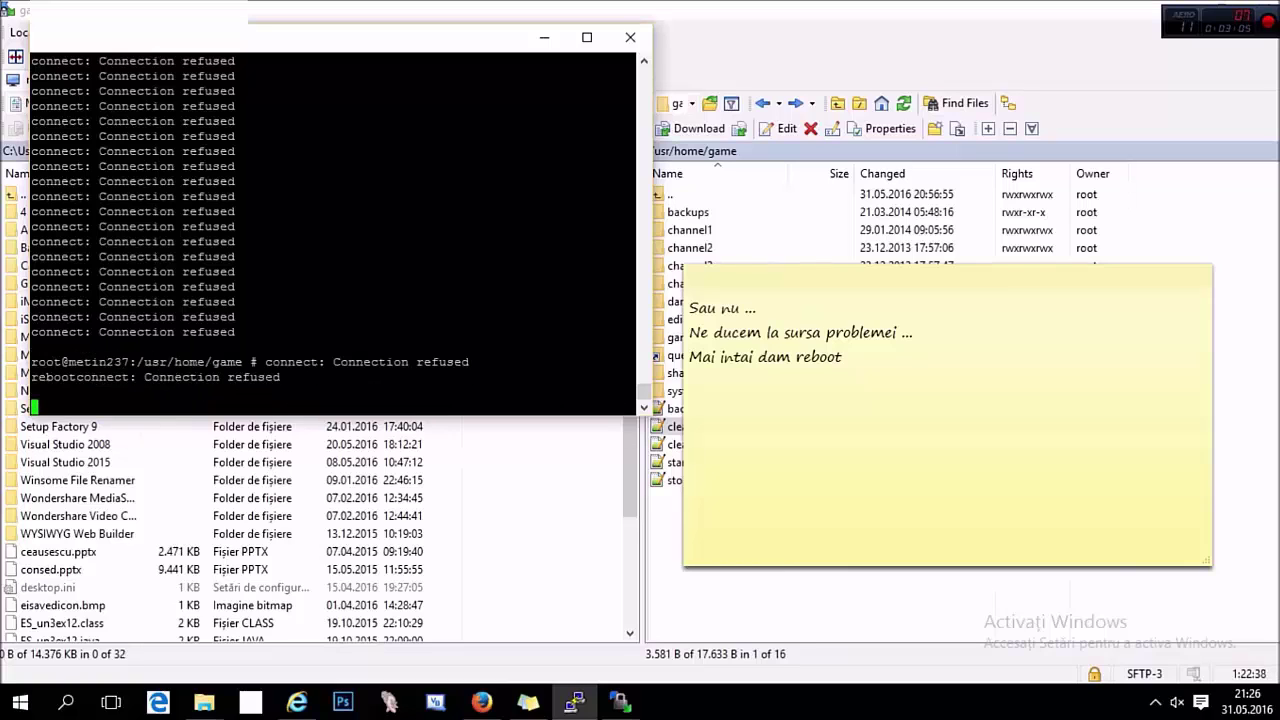
key(alt+Tab)
key(Return)
Step: Write 'comanda: reboot' in the note, then replace it with '=> Ne uitam in loguri'
text(comand)
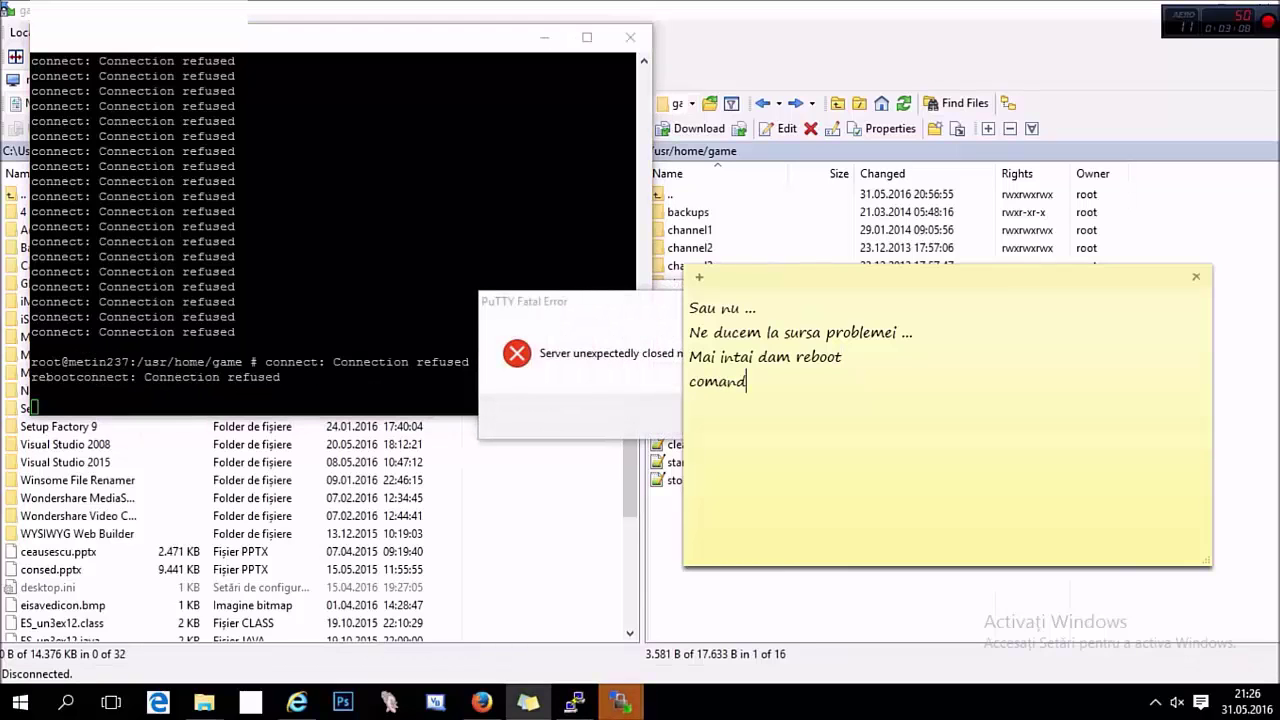
text(a:)
key(Return)
text(reboot)
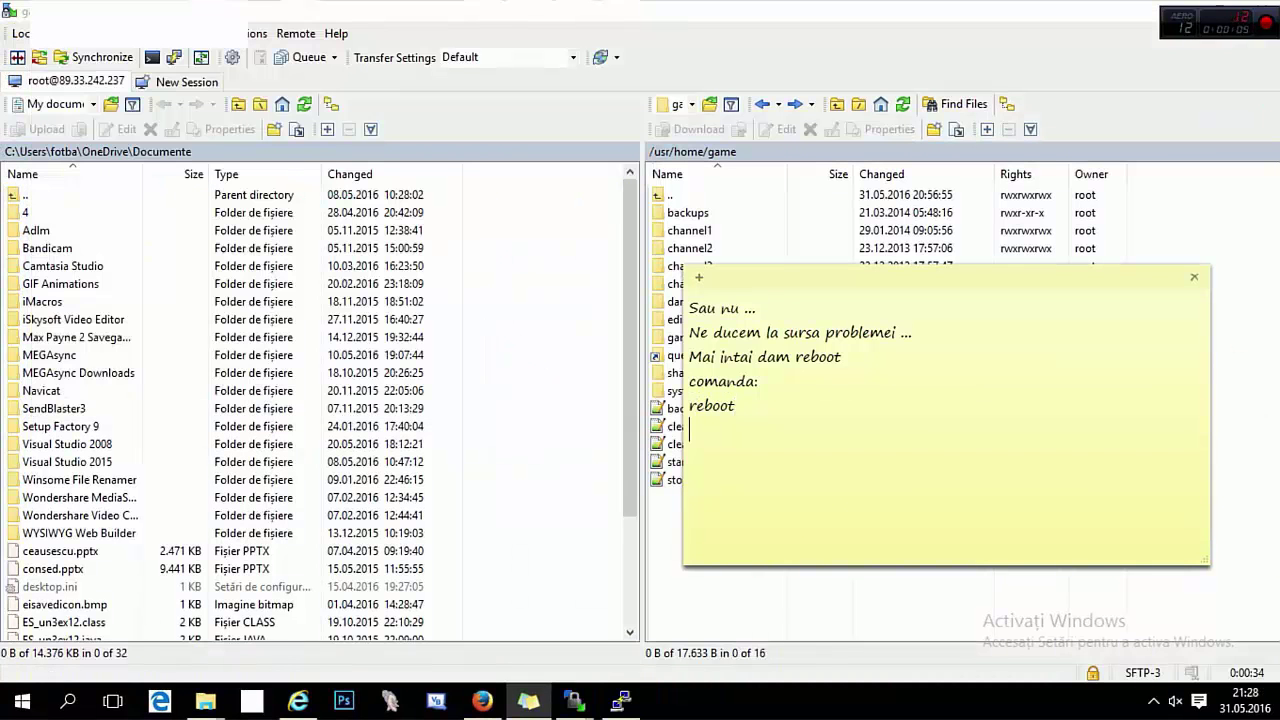
key(ctrl+a)
text(=)
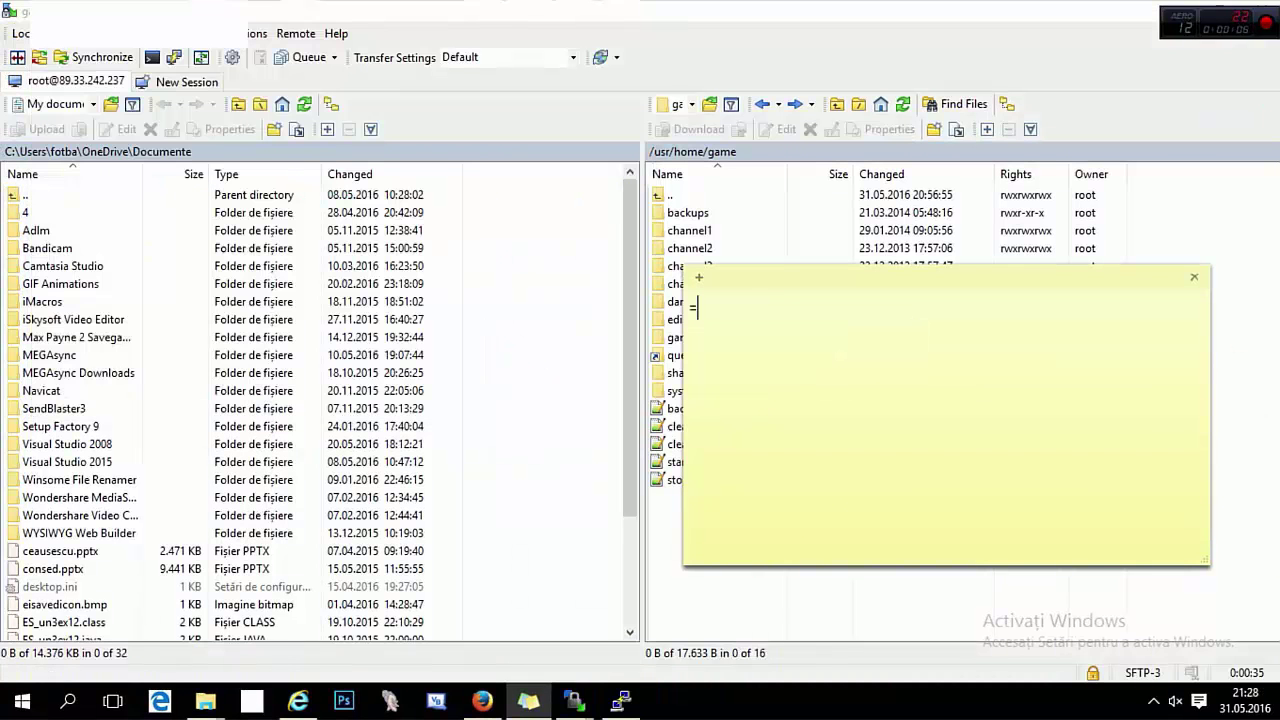
text(> Ne uitam in loguri)
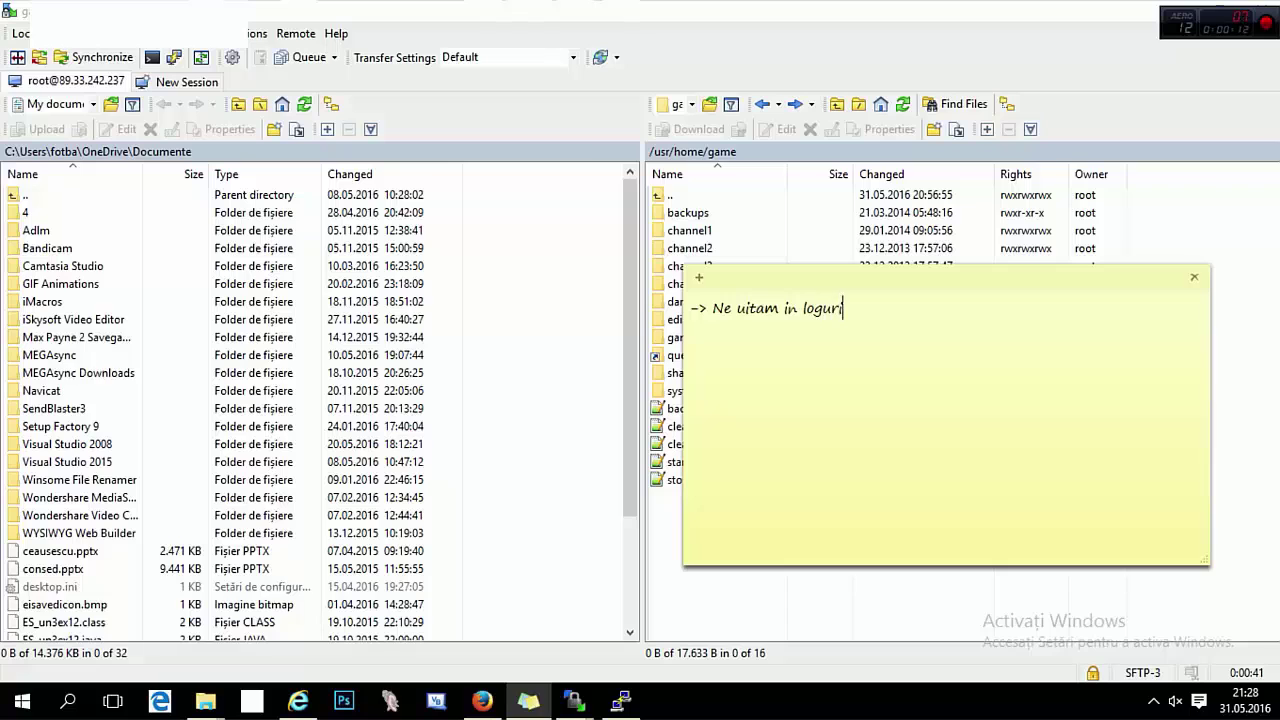
Step: View channel1/core1's syserr log, checking its shutdown message and opening lines
double_click(688, 213)
double_click(688, 231)
double_click(682, 213)
double_click(684, 480)
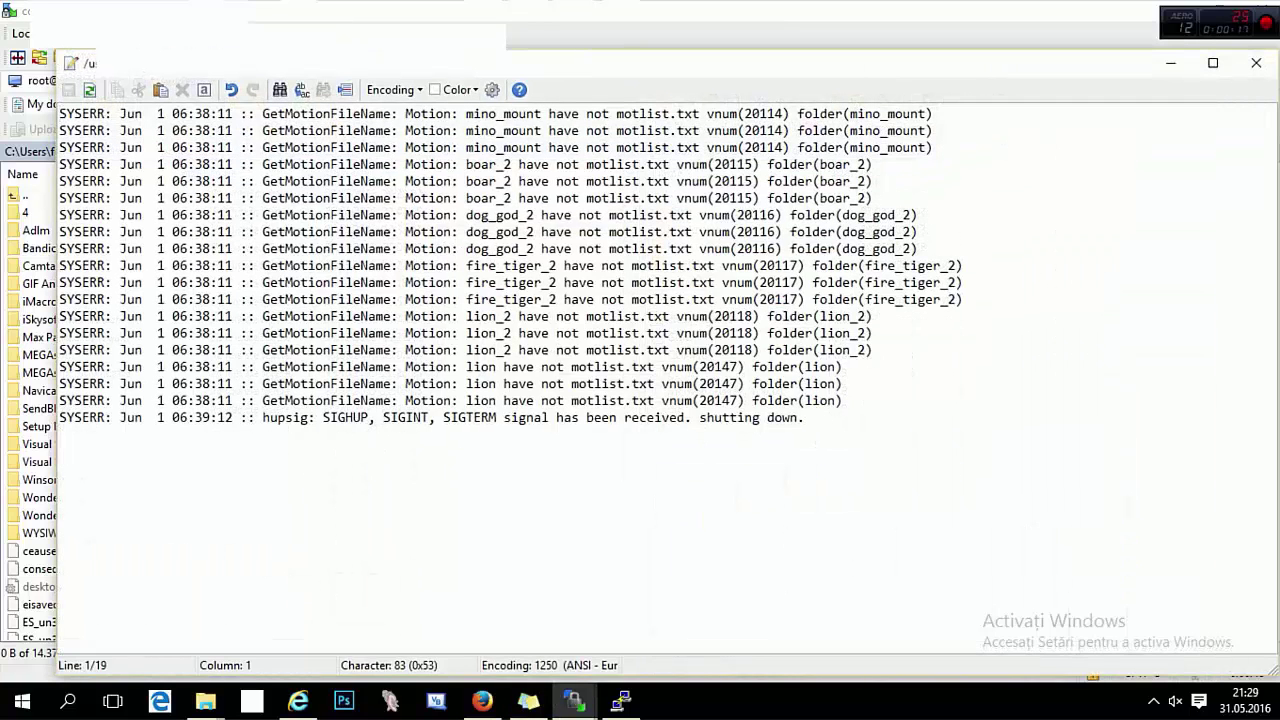
drag(300, 417, 815, 440)
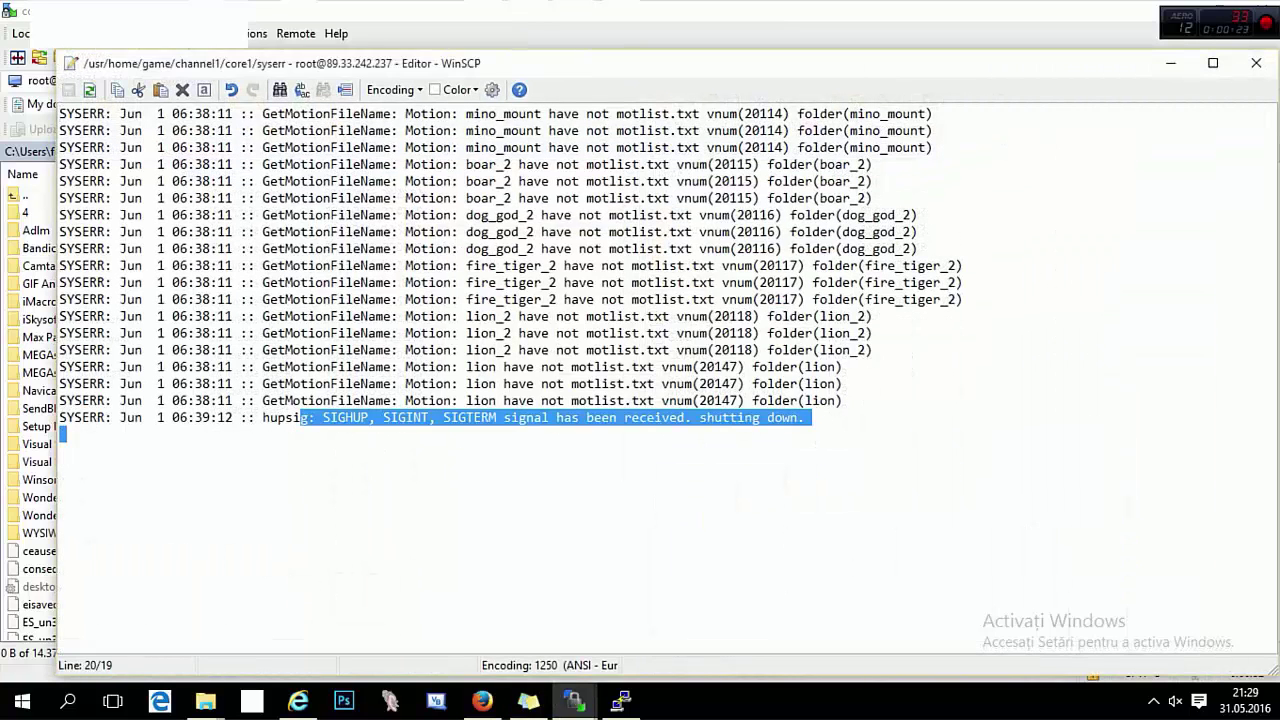
drag(880, 131, 405, 115)
click(1256, 63)
Step: Check channel1 core2's syserr and syslog, then the daroo folder's log.txt
click(762, 104)
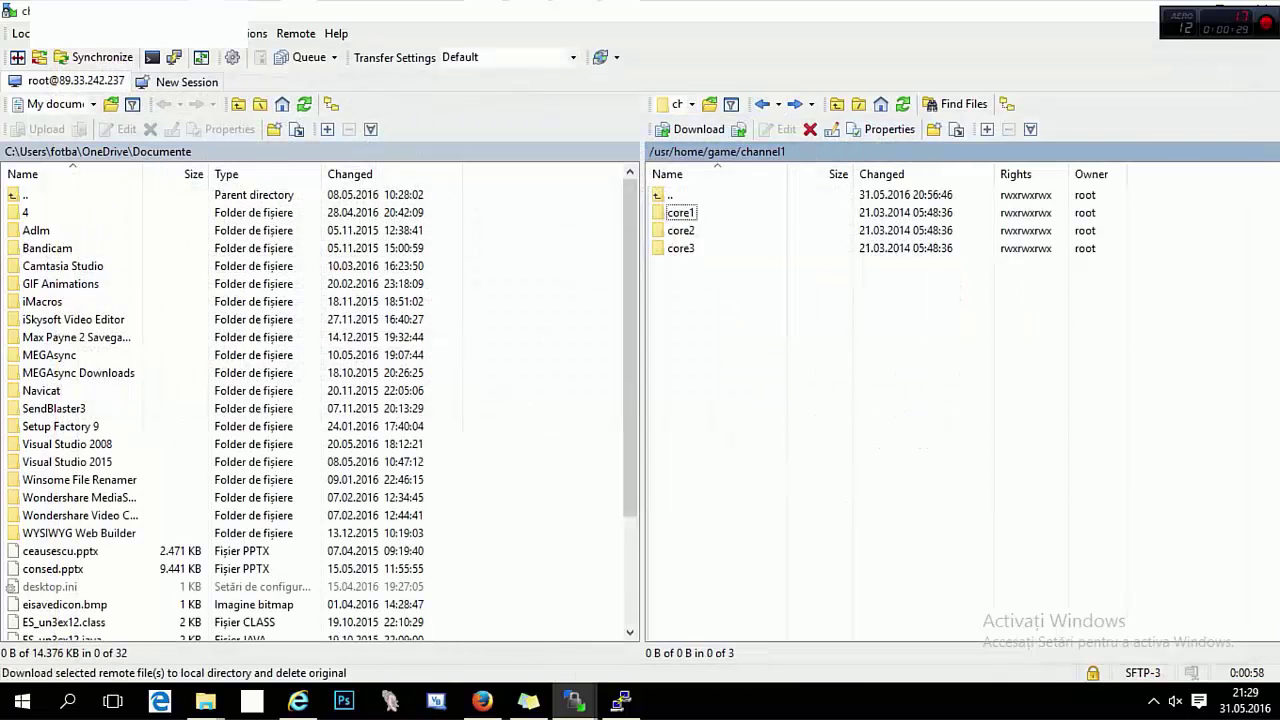
double_click(682, 230)
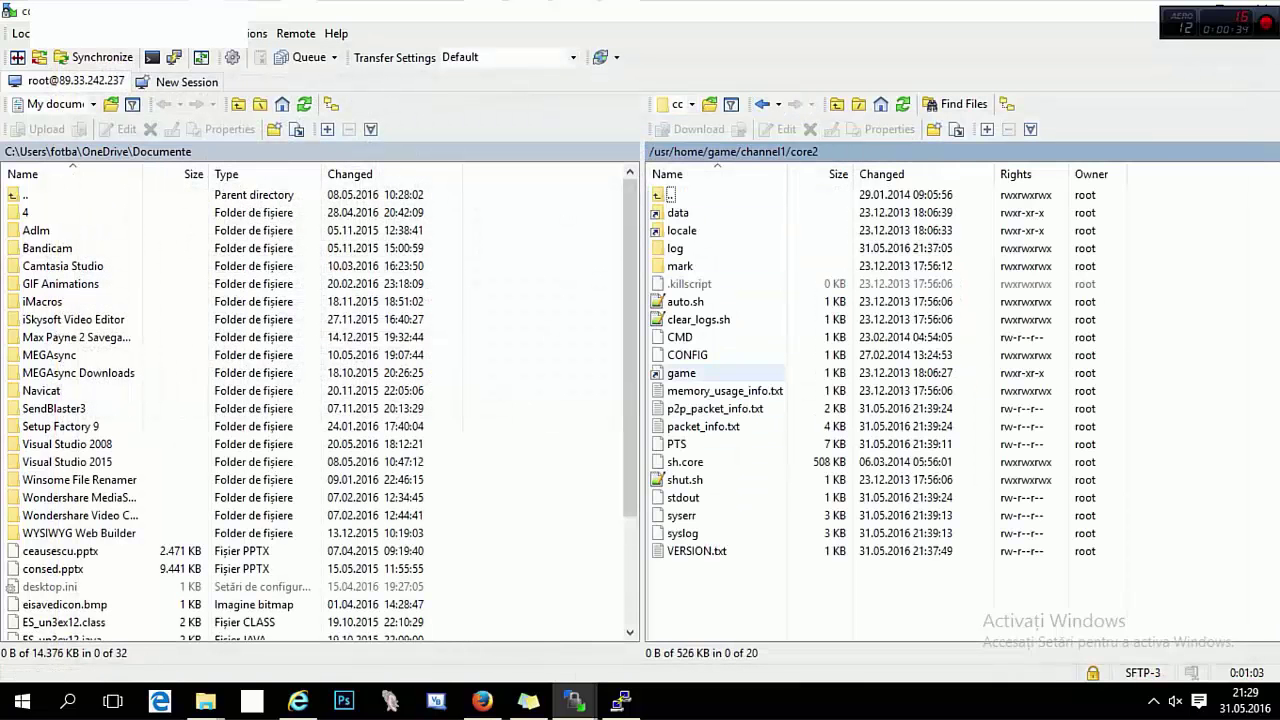
double_click(682, 515)
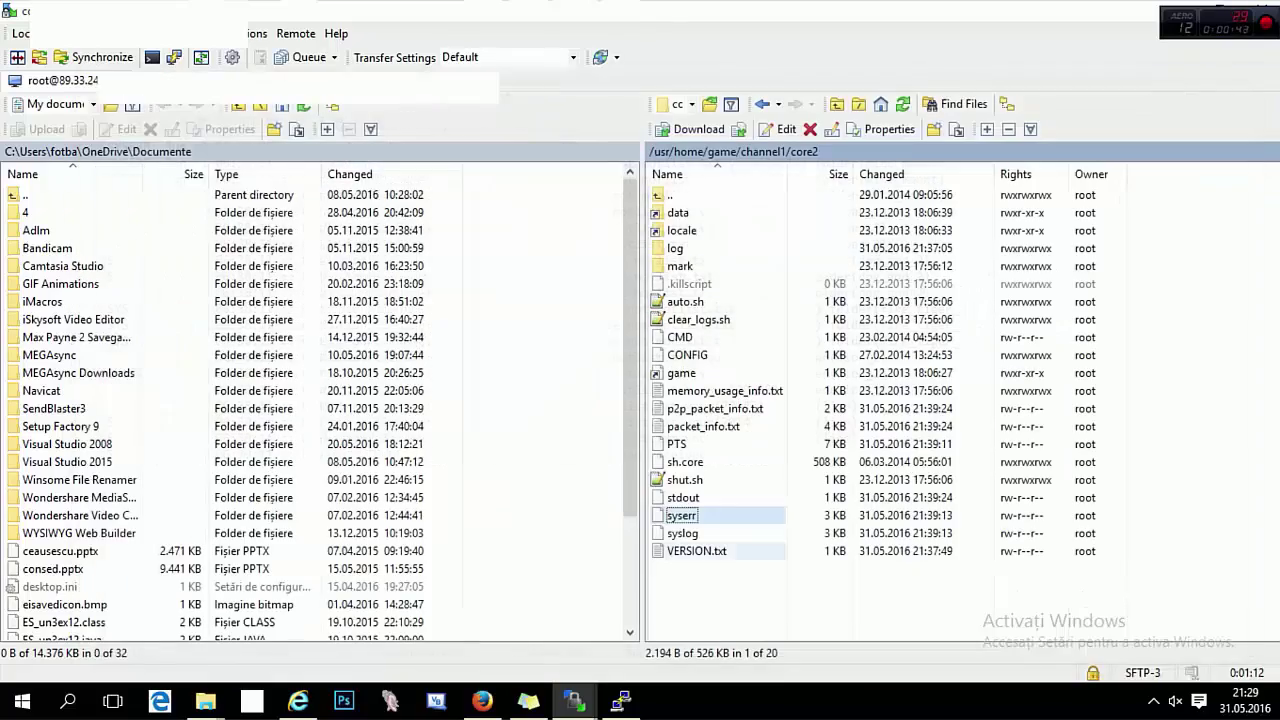
double_click(683, 533)
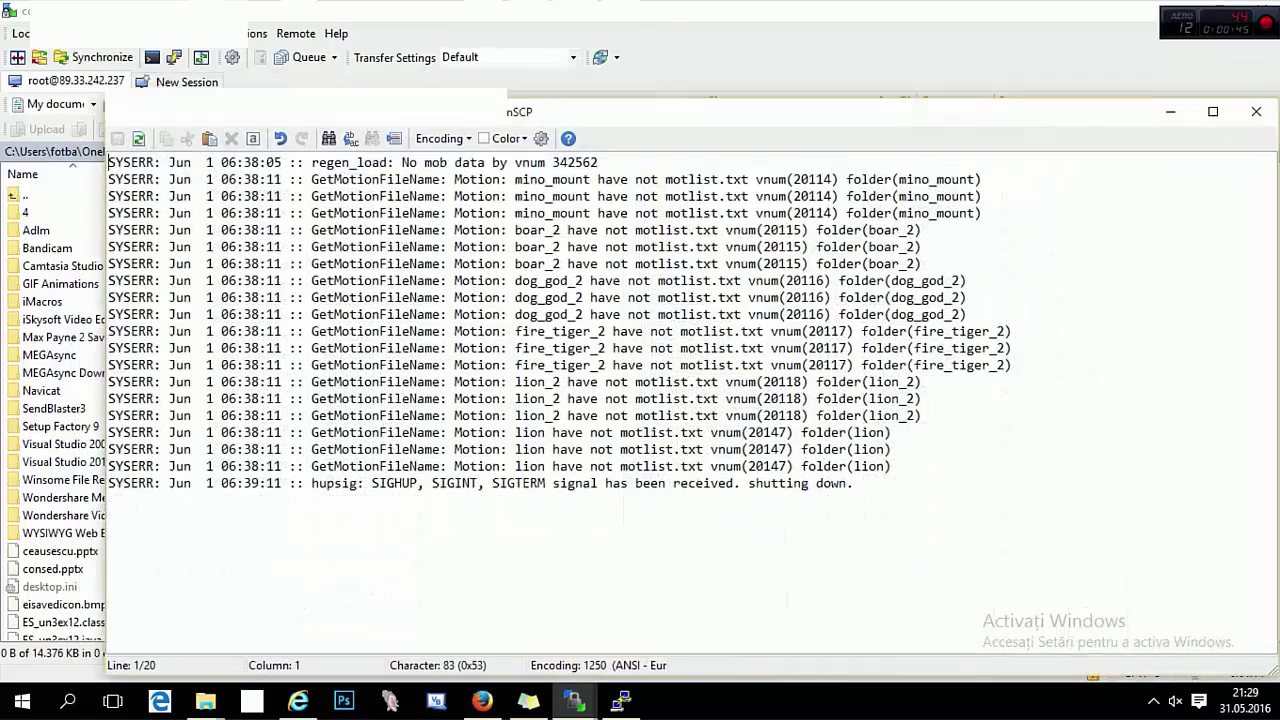
drag(286, 140, 471, 174)
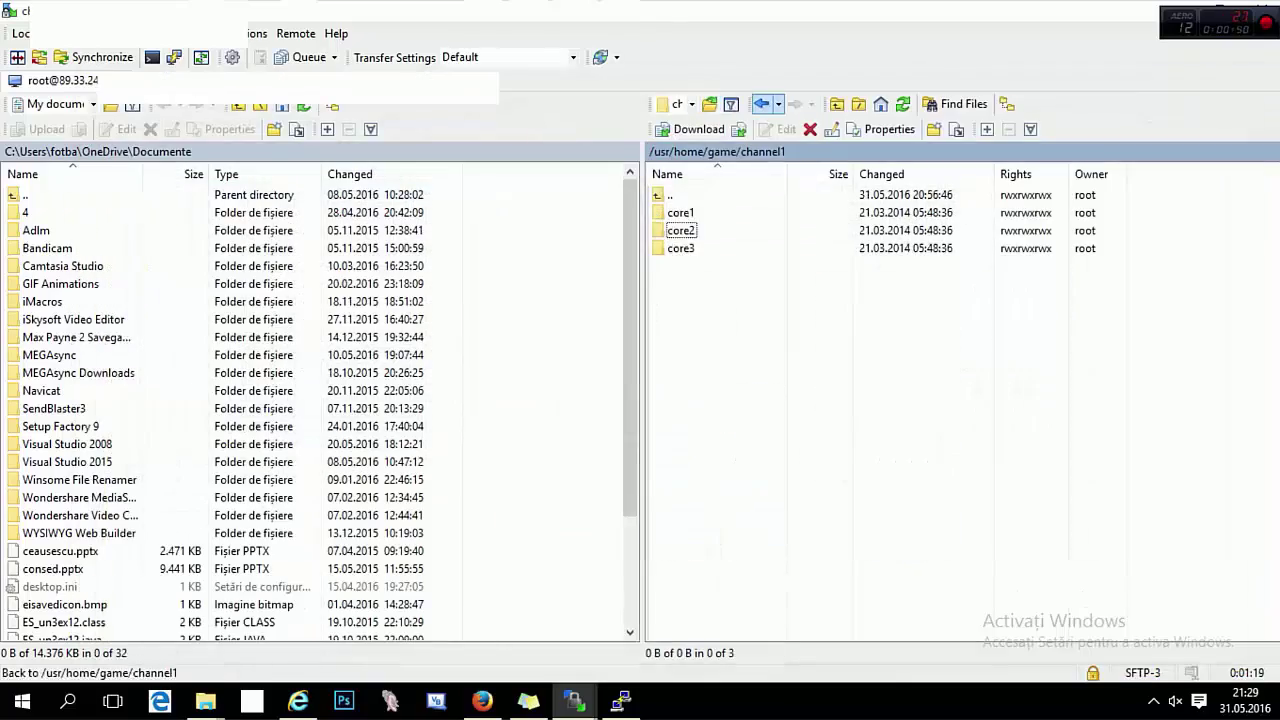
click(762, 104)
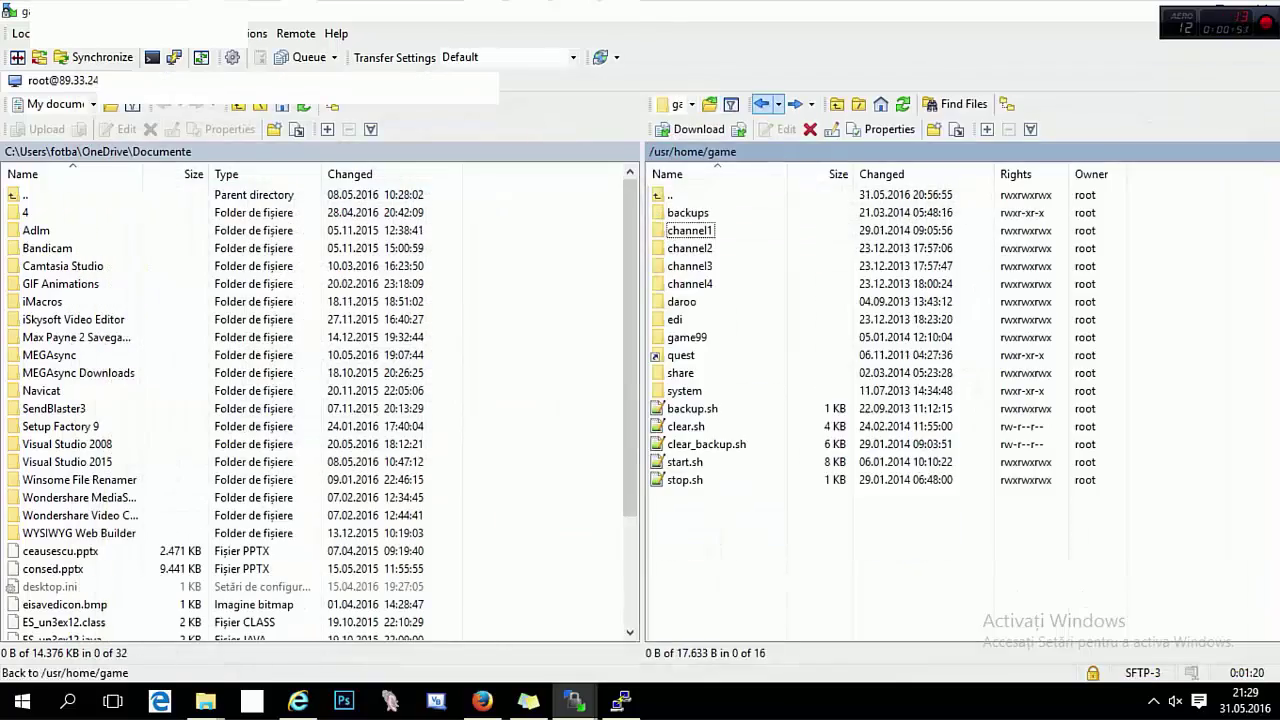
double_click(680, 302)
double_click(682, 230)
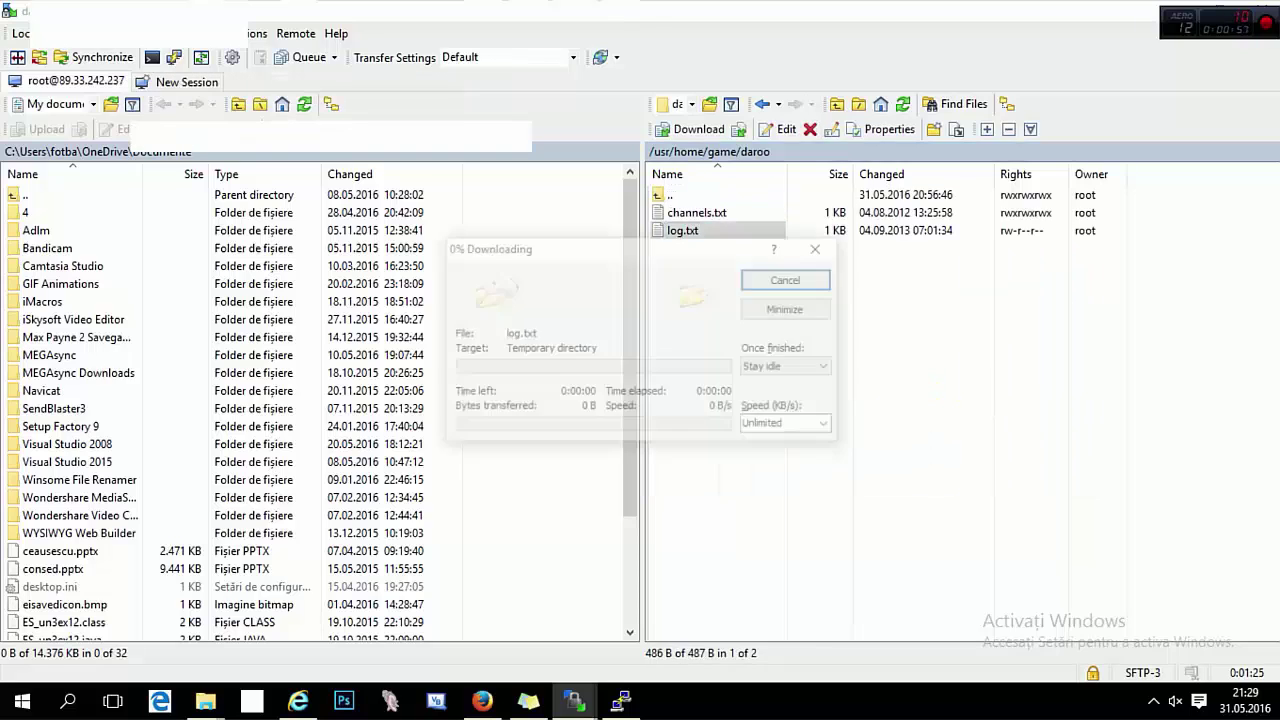
click(1242, 132)
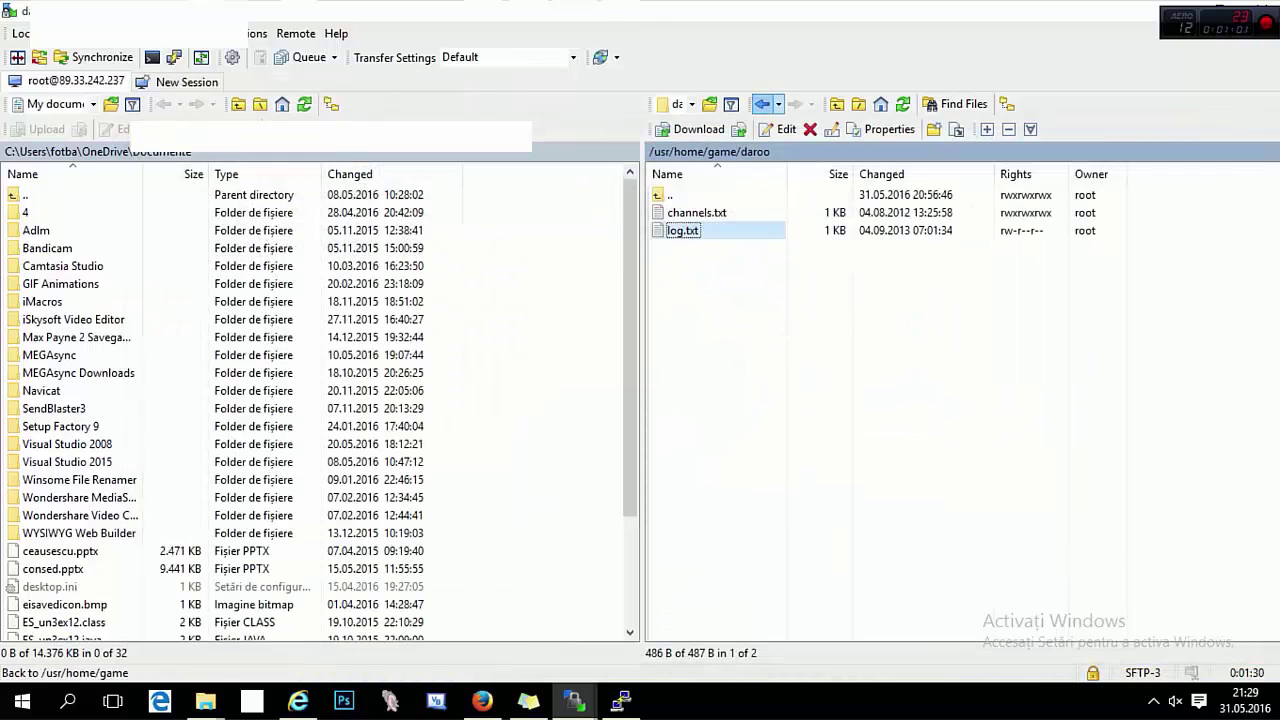
Step: Read game99/core1's syserr log and its repeated socket connection errors
click(762, 104)
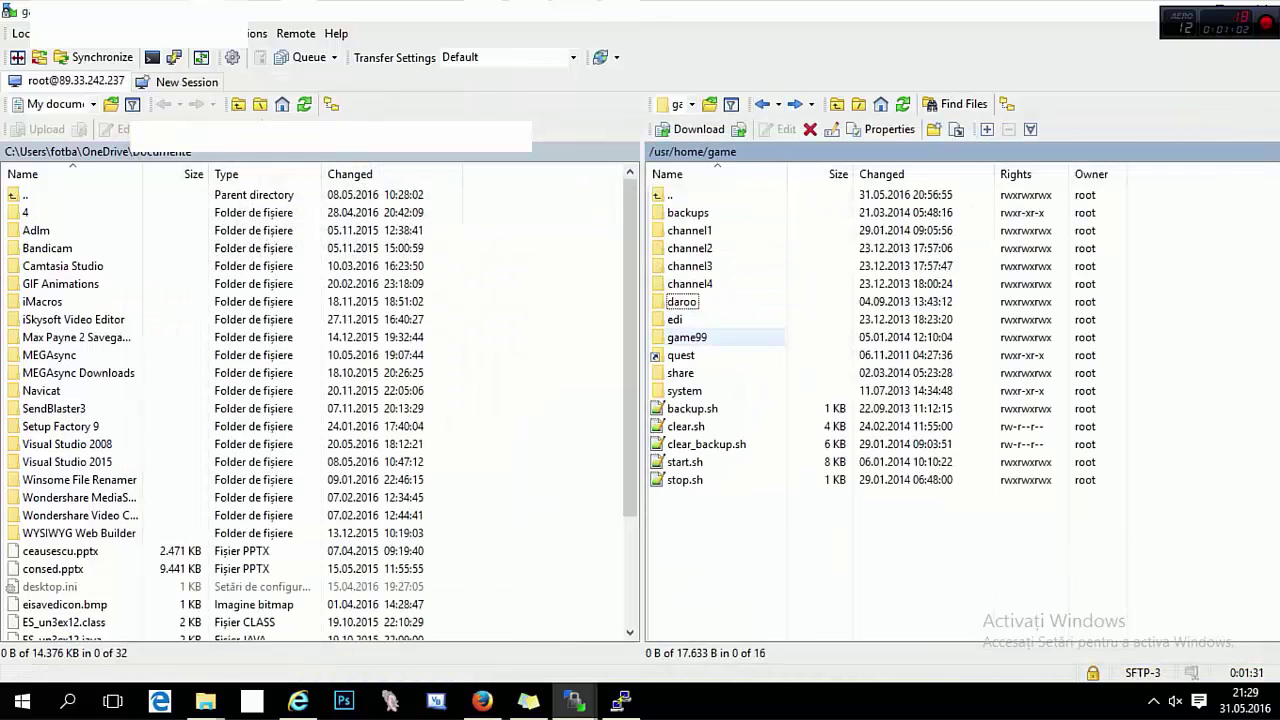
double_click(685, 337)
double_click(682, 231)
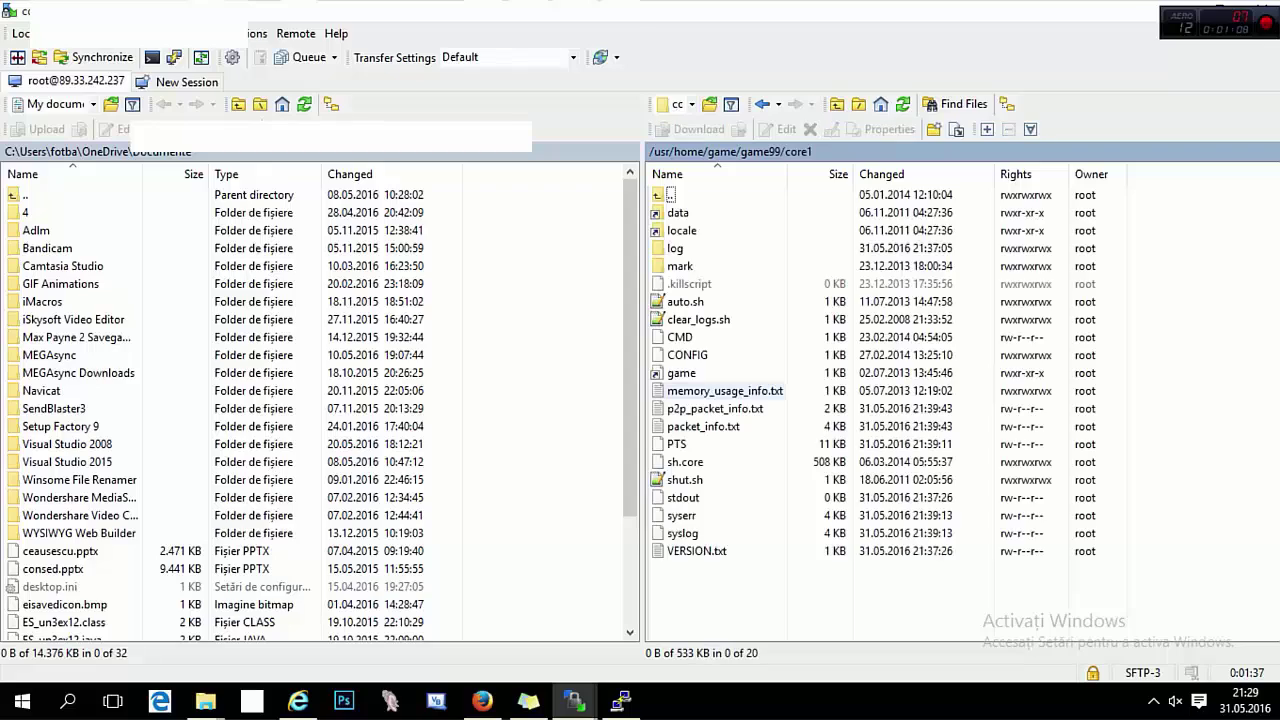
double_click(700, 514)
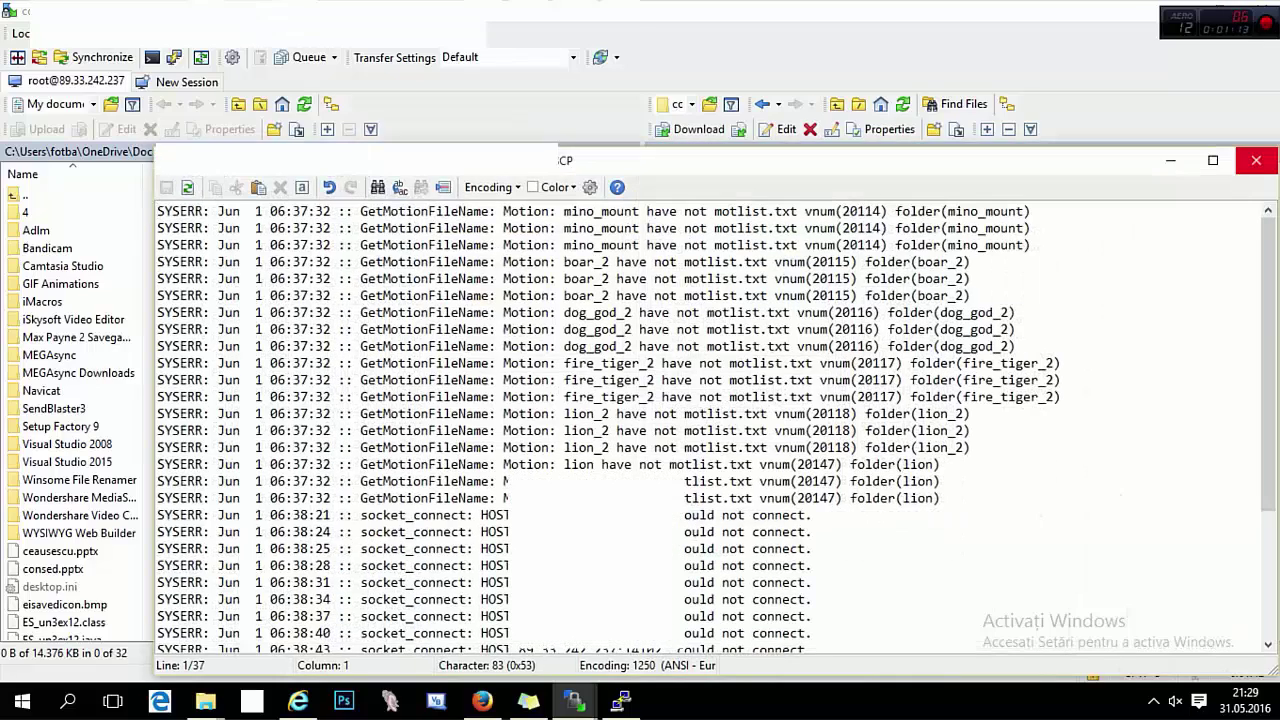
scroll(580, 440, down, 2)
click(571, 448)
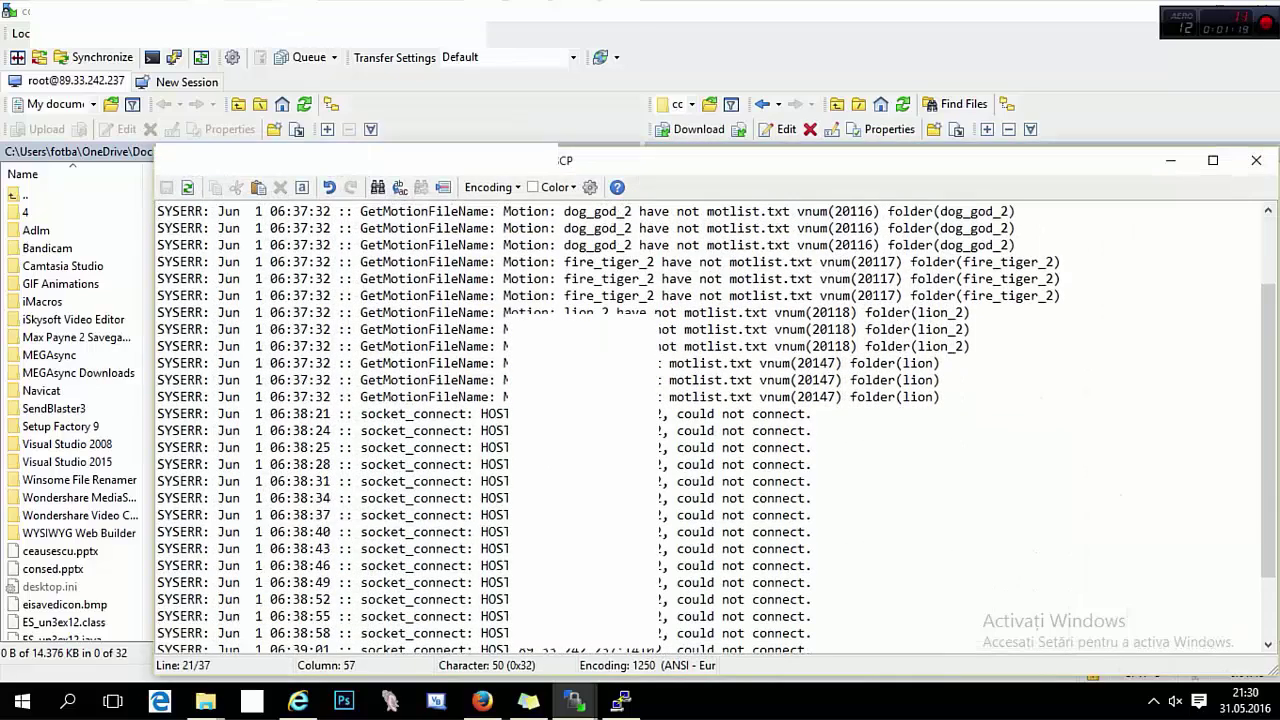
double_click(610, 414)
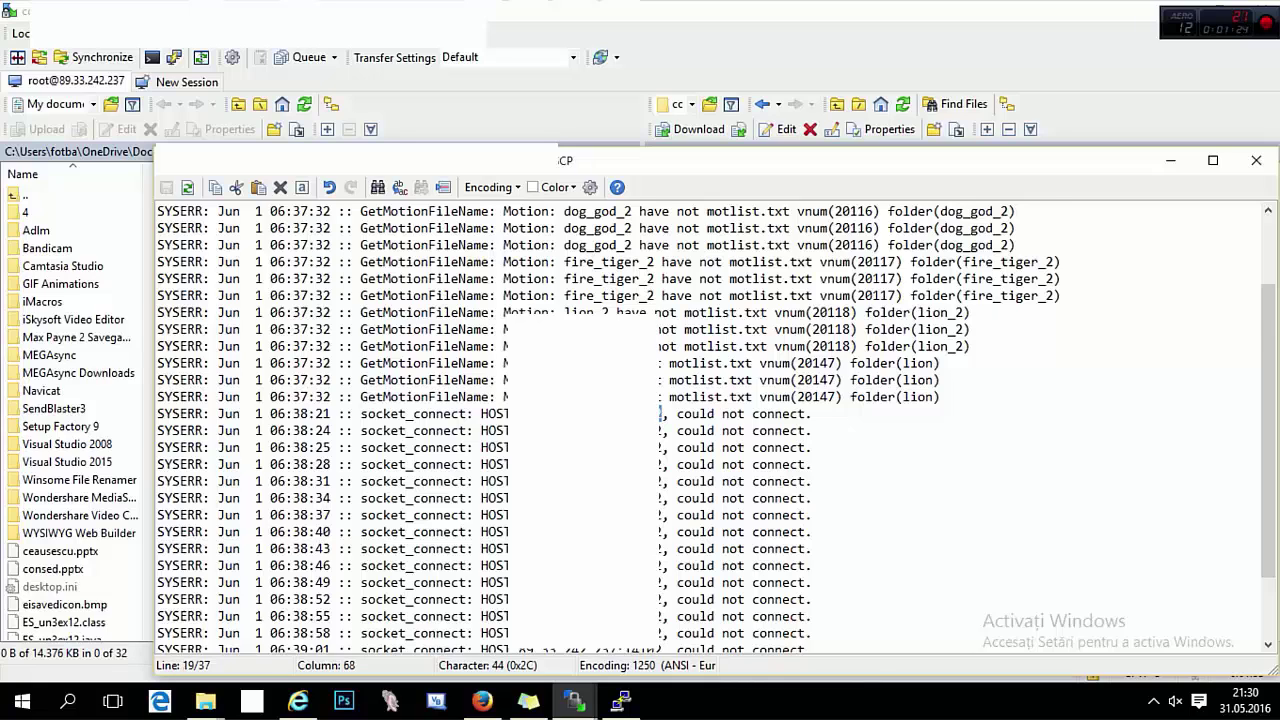
scroll(610, 414, down, 2)
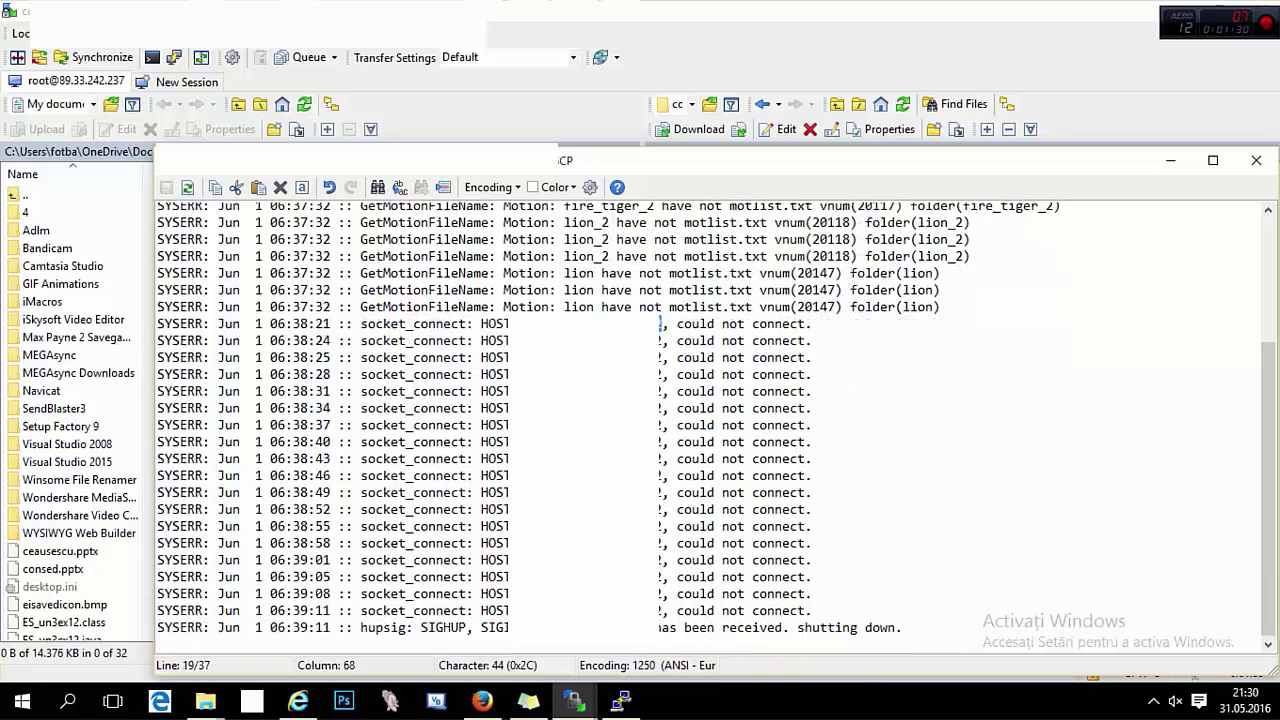
click(563, 341)
Step: View game99/core1's syslog and CONFIG files
click(1256, 160)
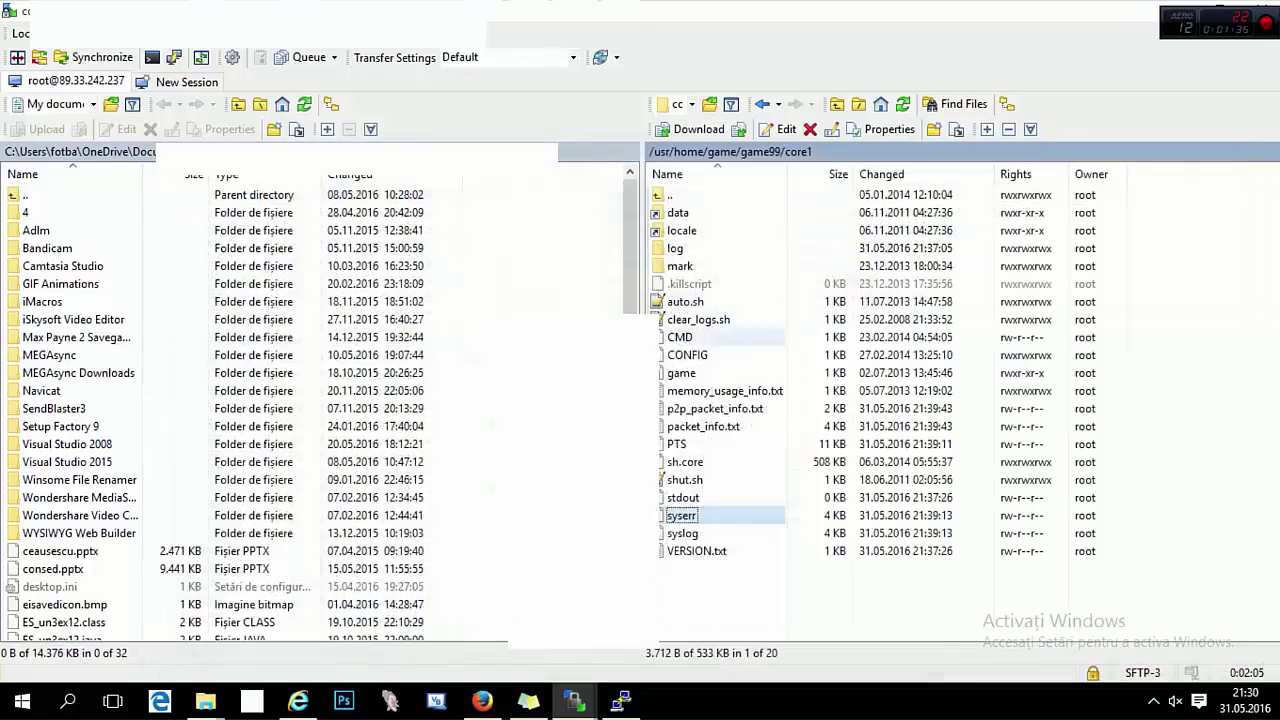
double_click(686, 534)
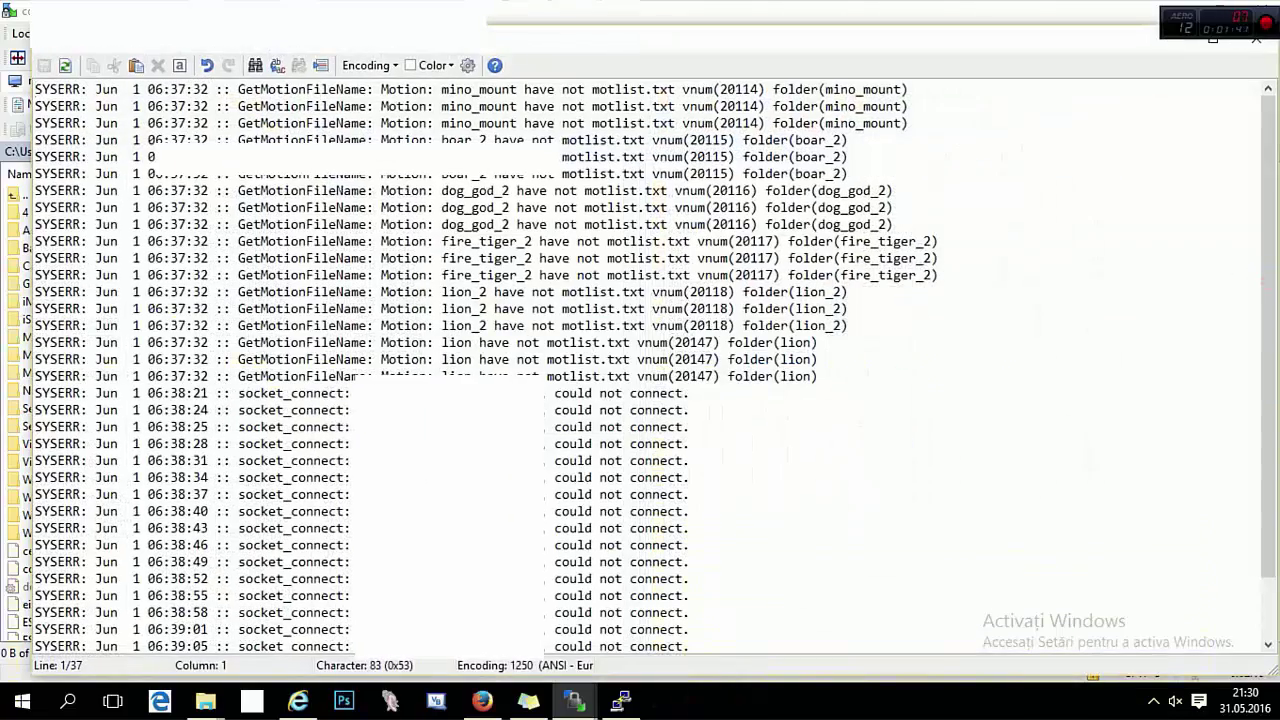
click(1256, 40)
double_click(686, 355)
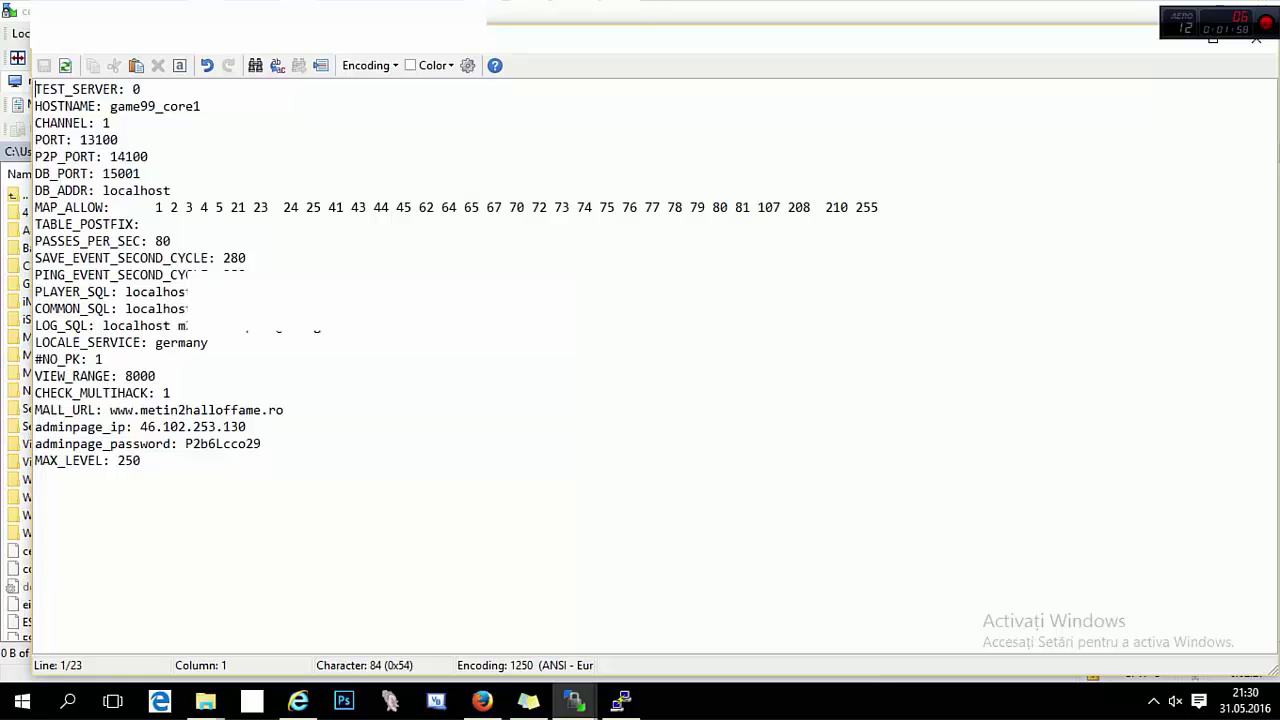
click(1256, 40)
Step: Review the CONFIG file of channel1/core1
double_click(672, 195)
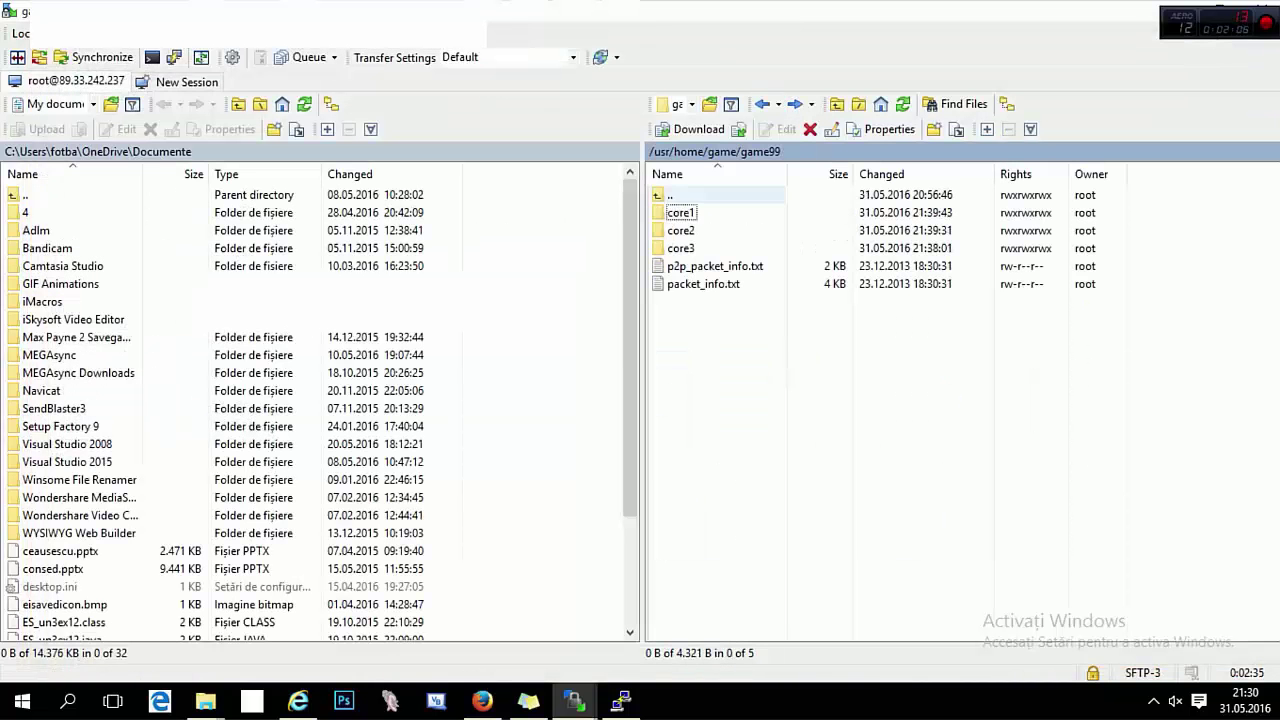
double_click(672, 195)
double_click(686, 230)
double_click(682, 213)
double_click(687, 355)
drag(519, 386, 564, 386)
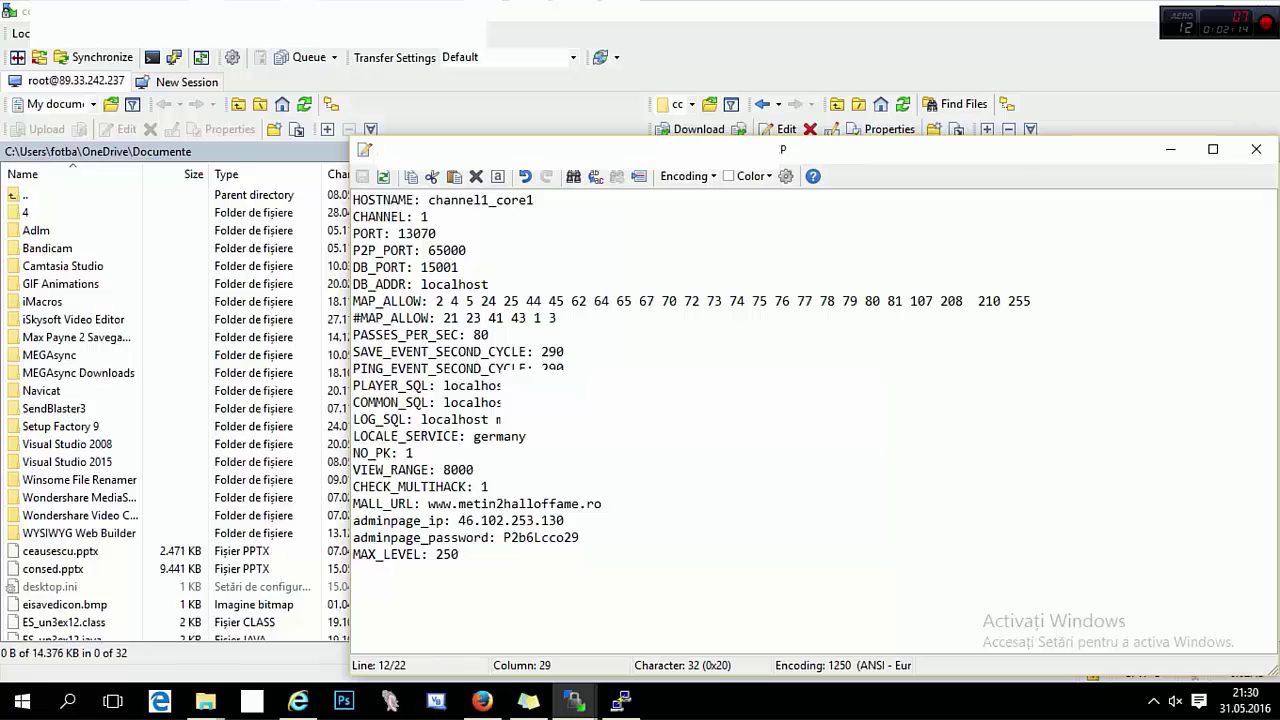
click(1256, 149)
Step: Browse the system and share/locale folders under the game directory
double_click(672, 195)
double_click(672, 195)
double_click(686, 391)
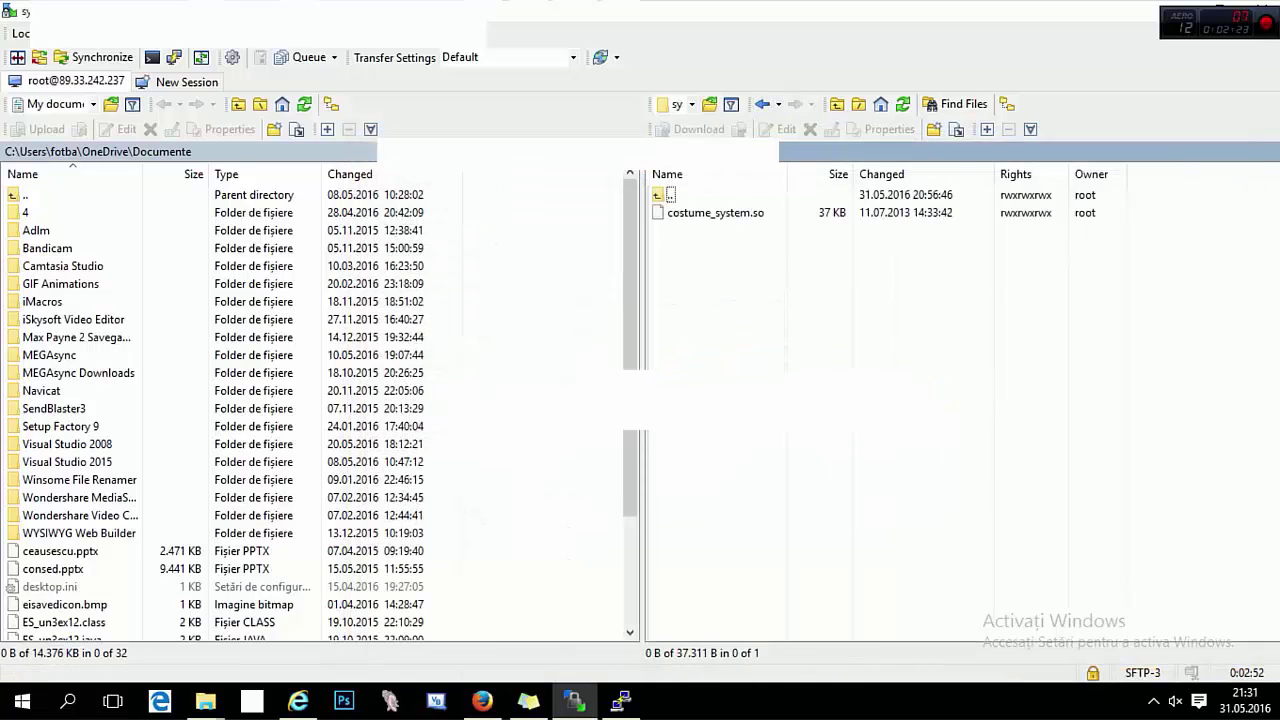
click(762, 104)
double_click(680, 373)
double_click(684, 231)
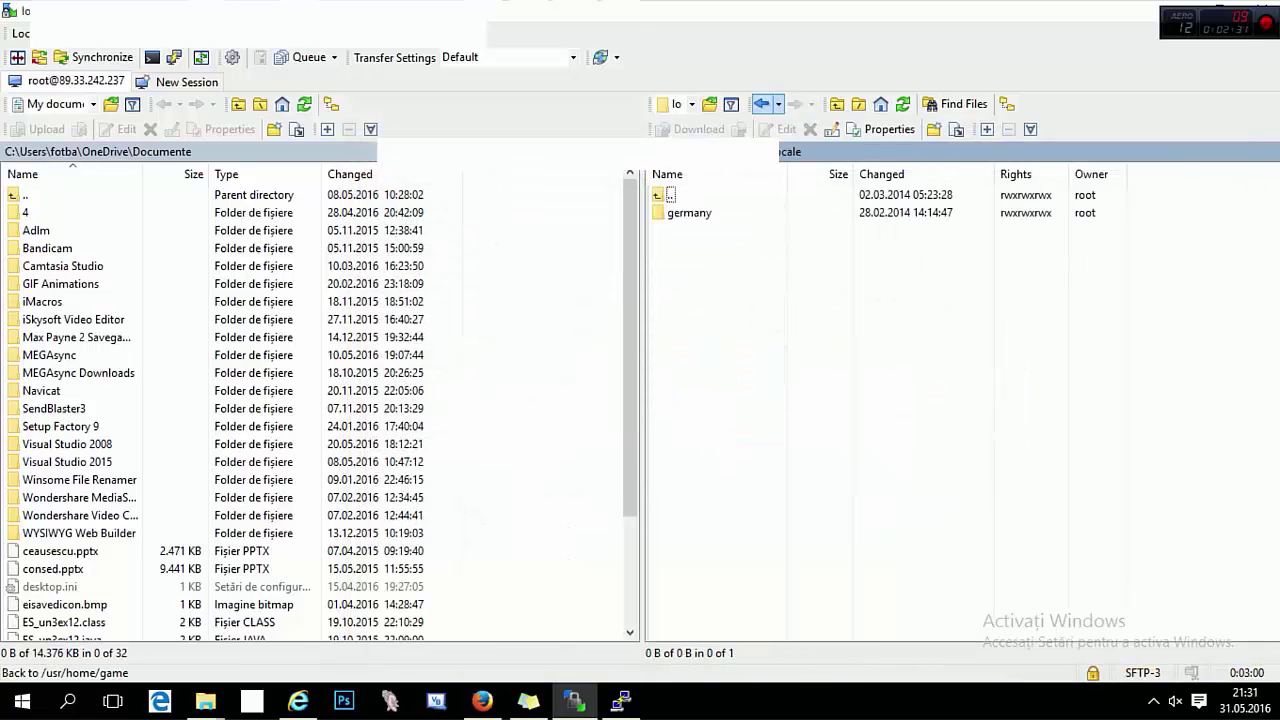
click(762, 104)
click(762, 104)
Step: Inspect edi/db's syserr log, highlighting the TABLE_POSTFIX warning and MySQL query error
double_click(682, 319)
click(675, 231)
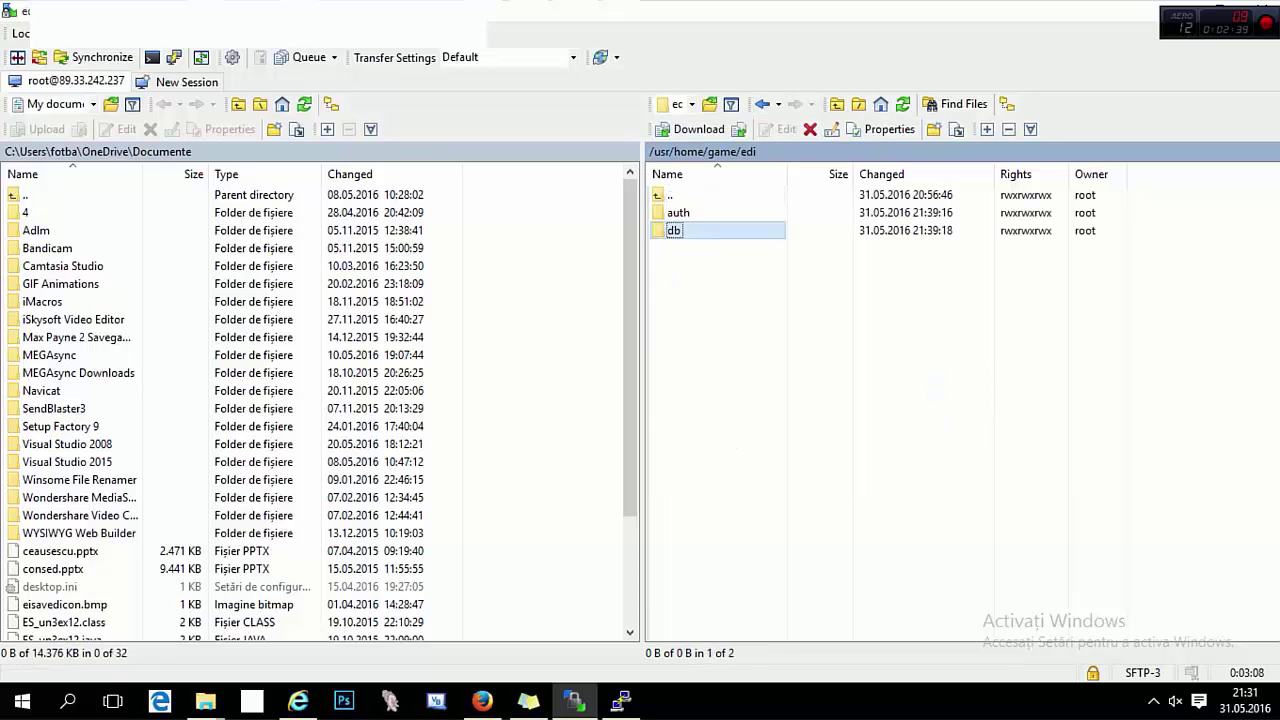
double_click(675, 231)
double_click(684, 373)
drag(1011, 163, 806, 213)
drag(711, 253, 558, 253)
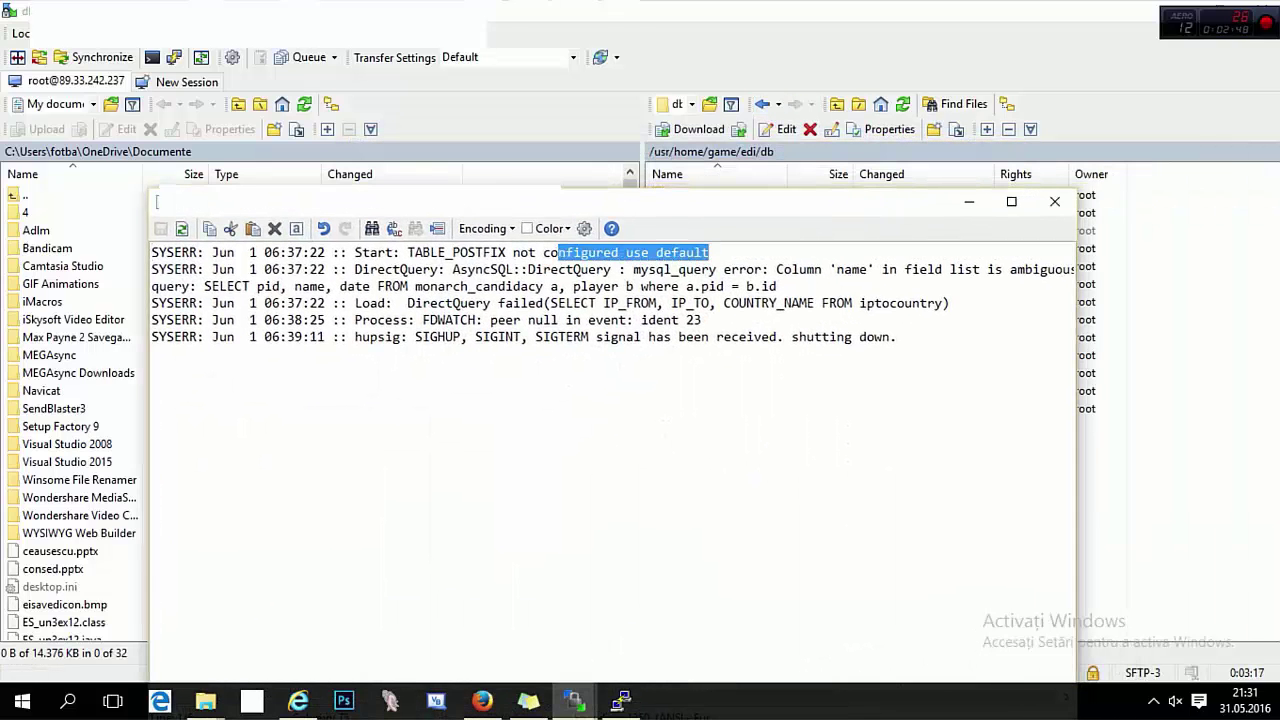
drag(744, 270, 514, 287)
drag(904, 270, 1056, 270)
drag(702, 320, 152, 320)
Step: Recheck the db syserr log, then open a PuTTY session on the server from WinSCP
click(1055, 202)
double_click(684, 373)
click(1256, 202)
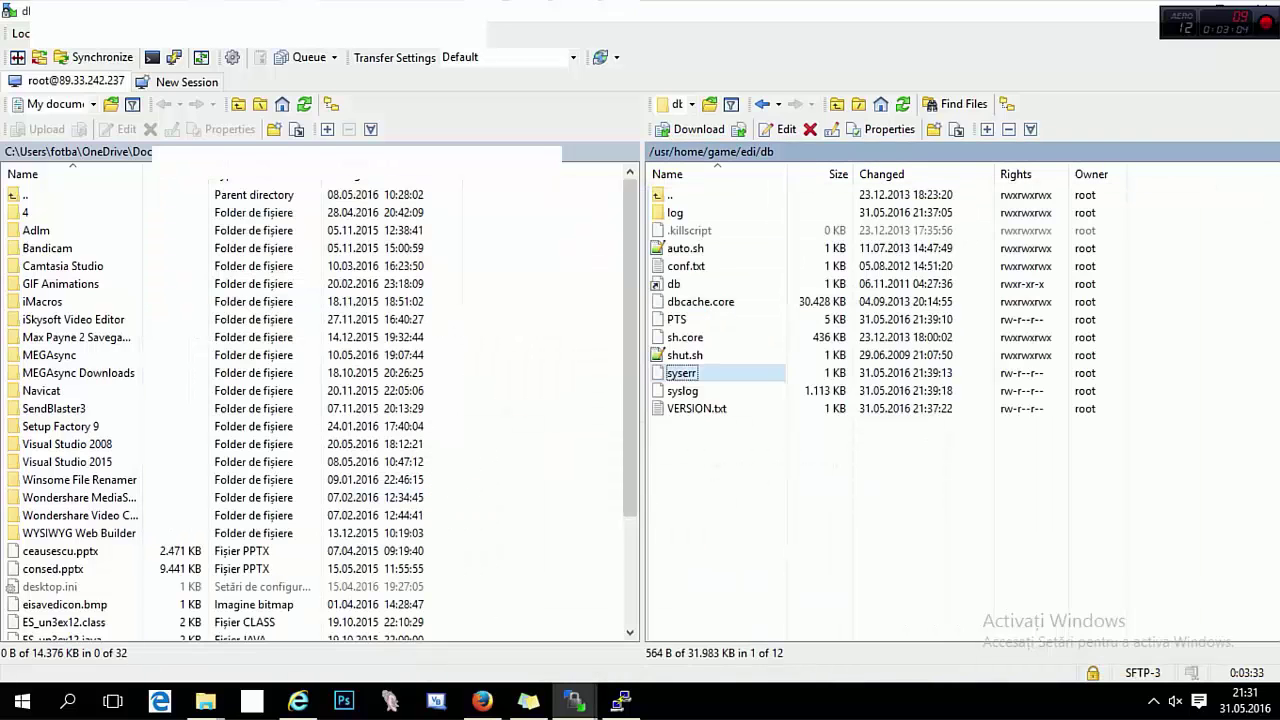
key(BackSpace)
key(ctrl+p)
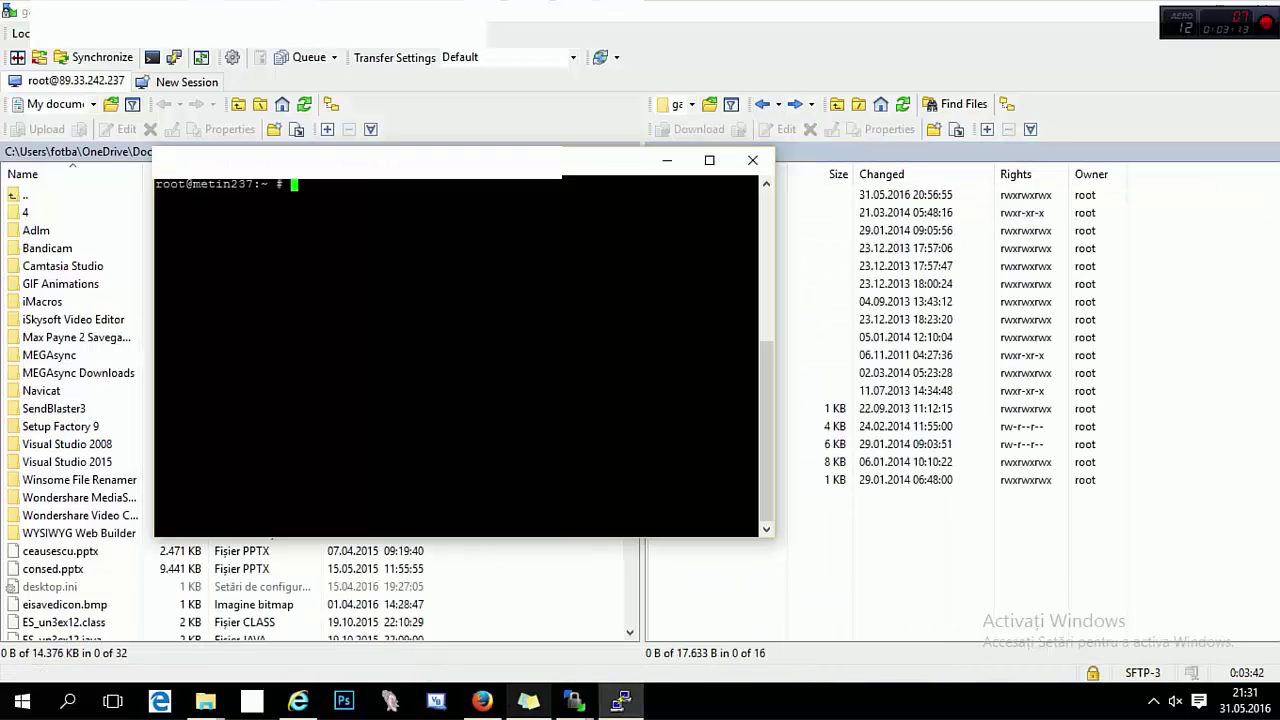
Step: Change to /var/db and run chmod 777 mysql from the note
click(528, 701)
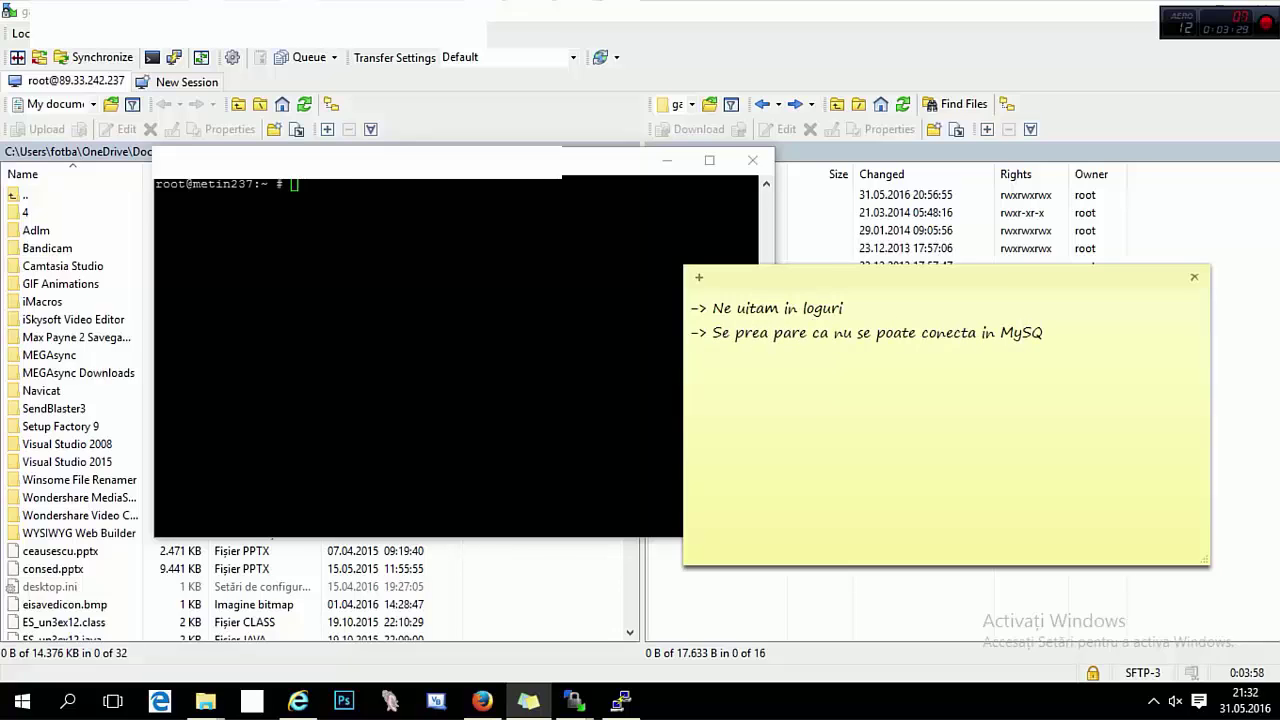
key(alt+Tab)
text(cd /)
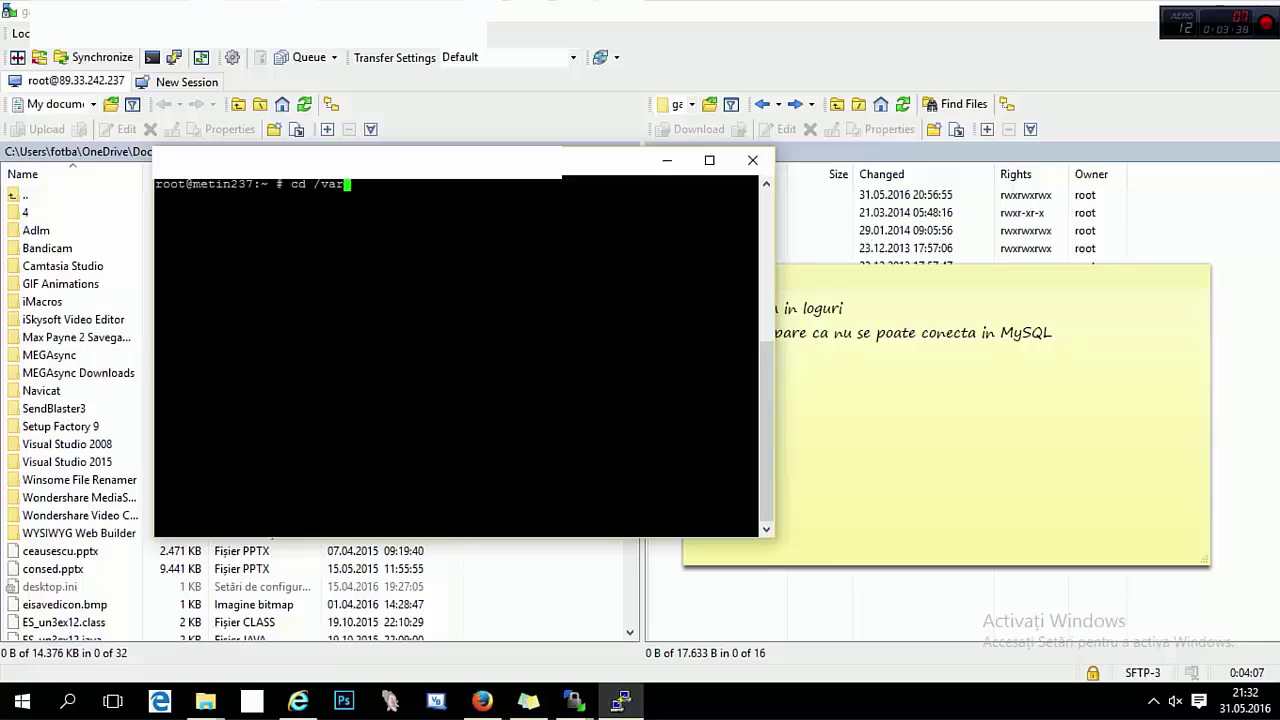
text(var/db)
key(Return)
key(alt+Tab)
text(comanda)
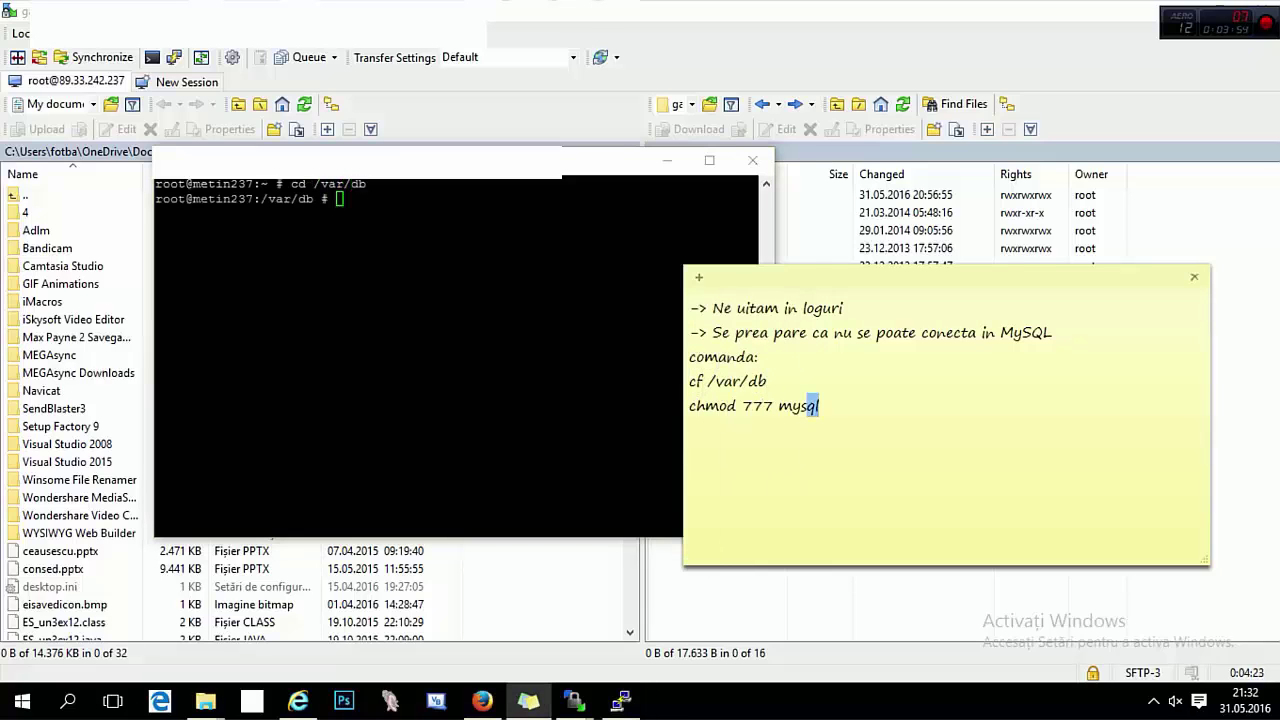
drag(807, 406, 689, 406)
key(ctrl+c)
key(alt+Tab)
key(shift+Insert)
key(Return)
Step: In /usr/home/game, run sh clear.sh and sh start.sh to restart the server
text(cd /usr/home/ga,e)
key(Return)
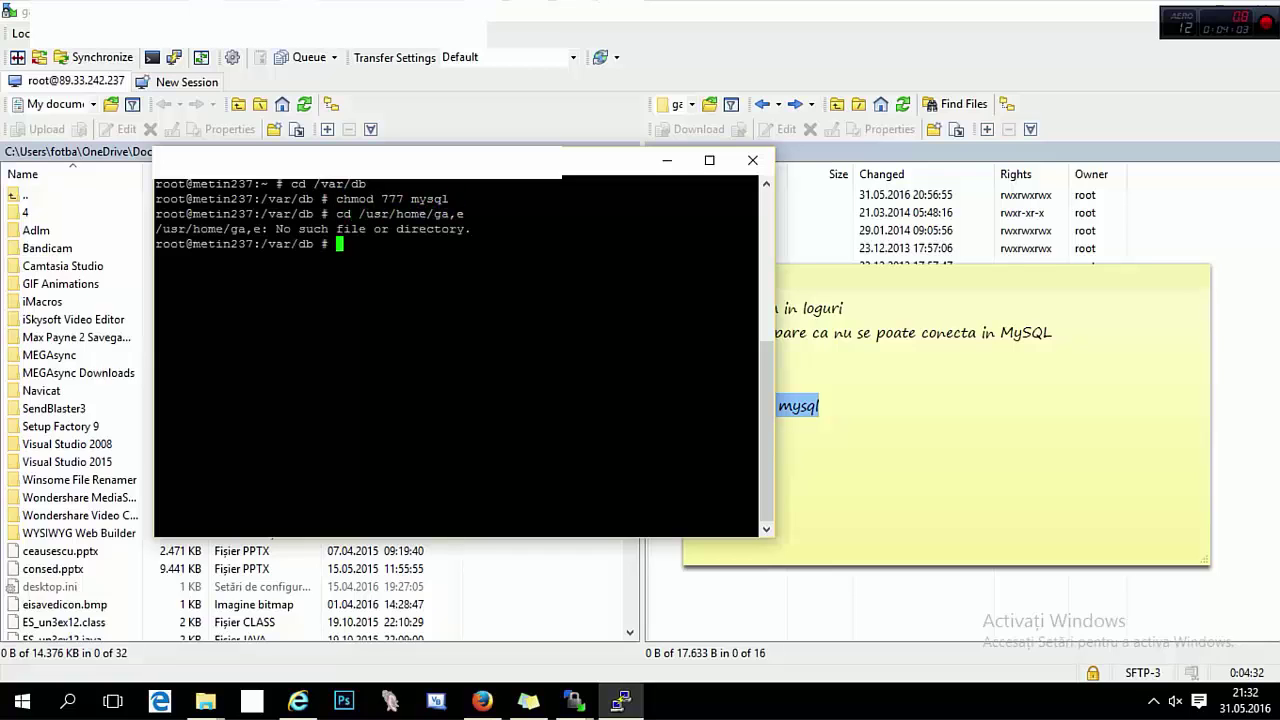
key(Up)
key(BackSpace)
key(BackSpace)
text(me)
key(Return)
text(sh clear.sh)
key(Return)
text(sh star)
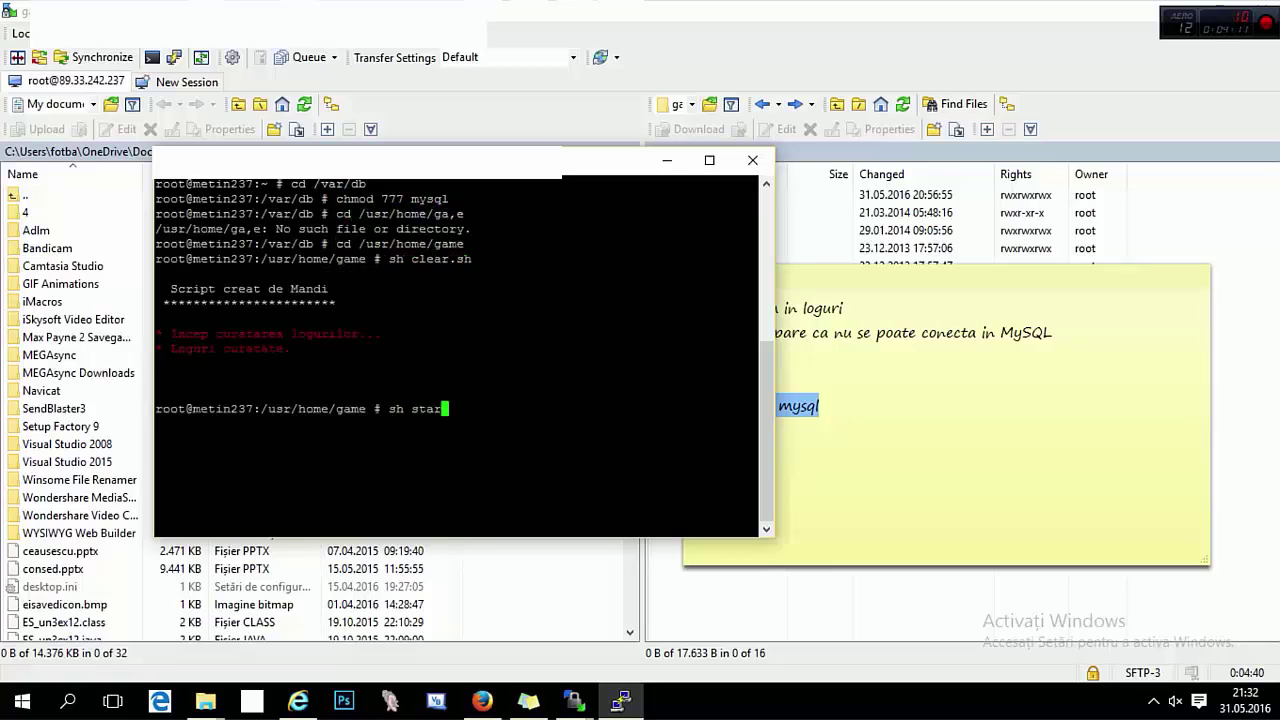
text(t.sh)
key(Return)
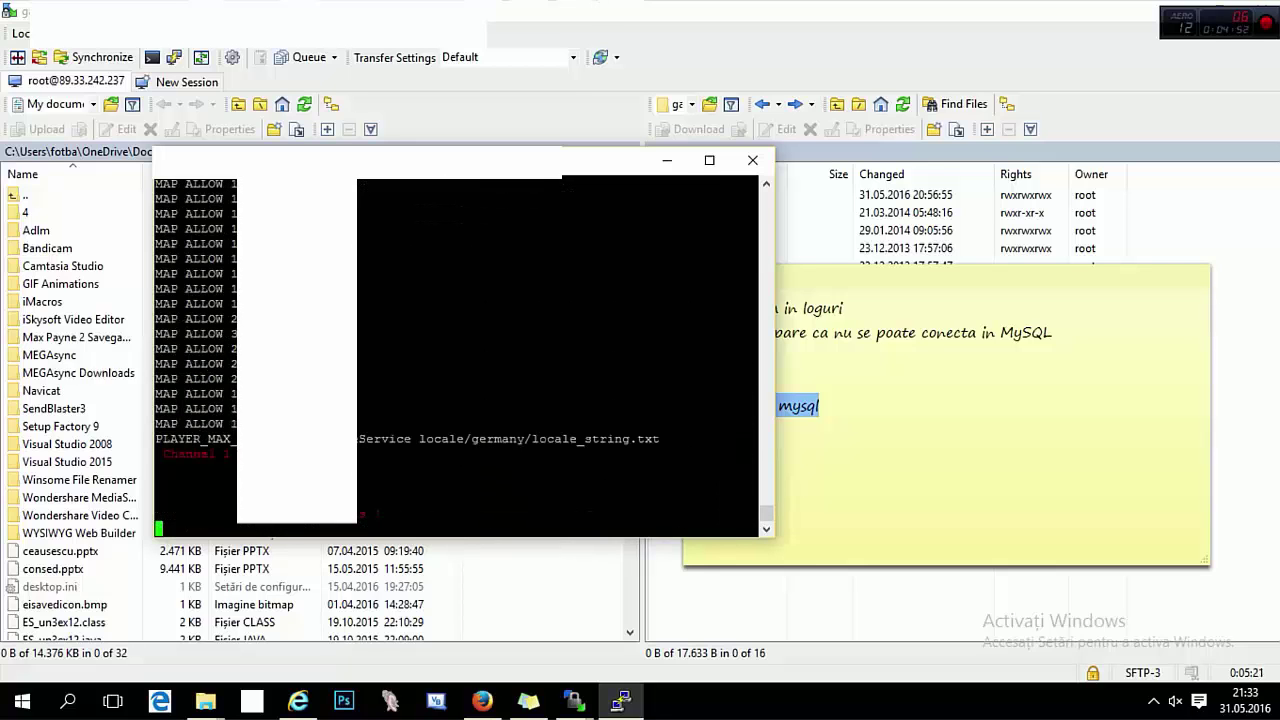
drag(450, 160, 350, 84)
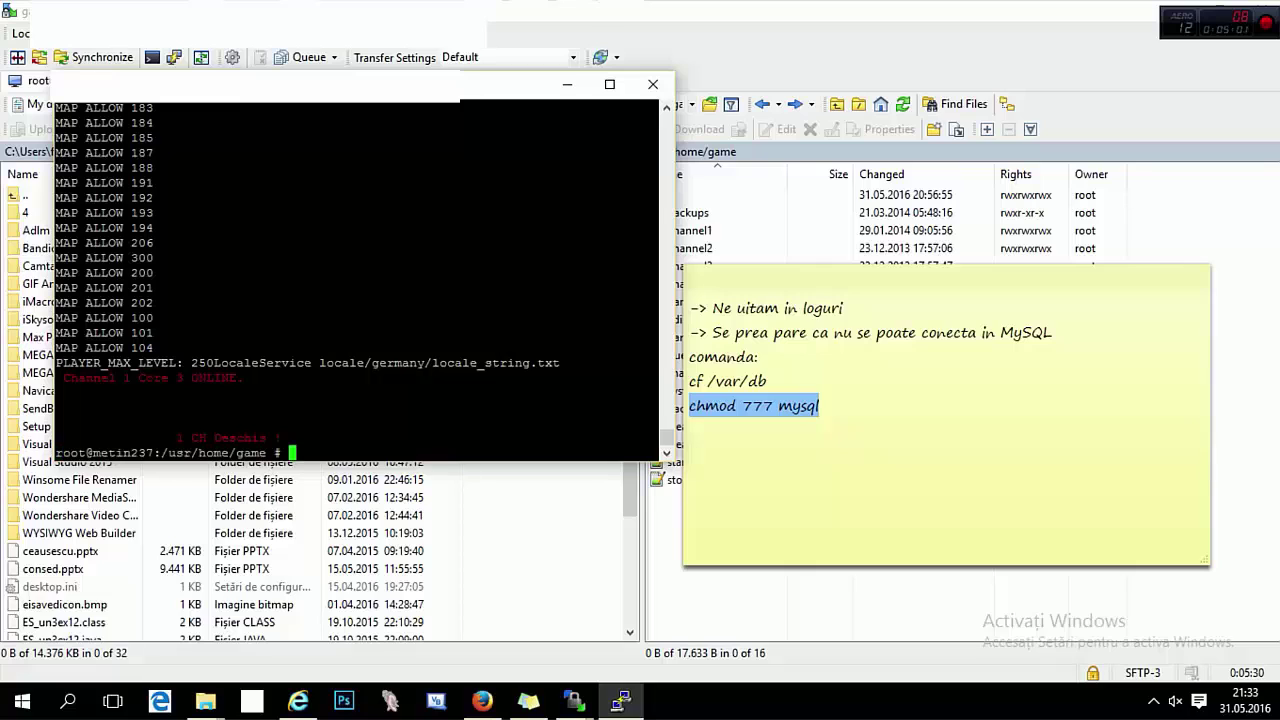
Step: Add 'Aste' on a new line below the chmod command in the sticky note
drag(782, 283, 763, 183)
click(672, 330)
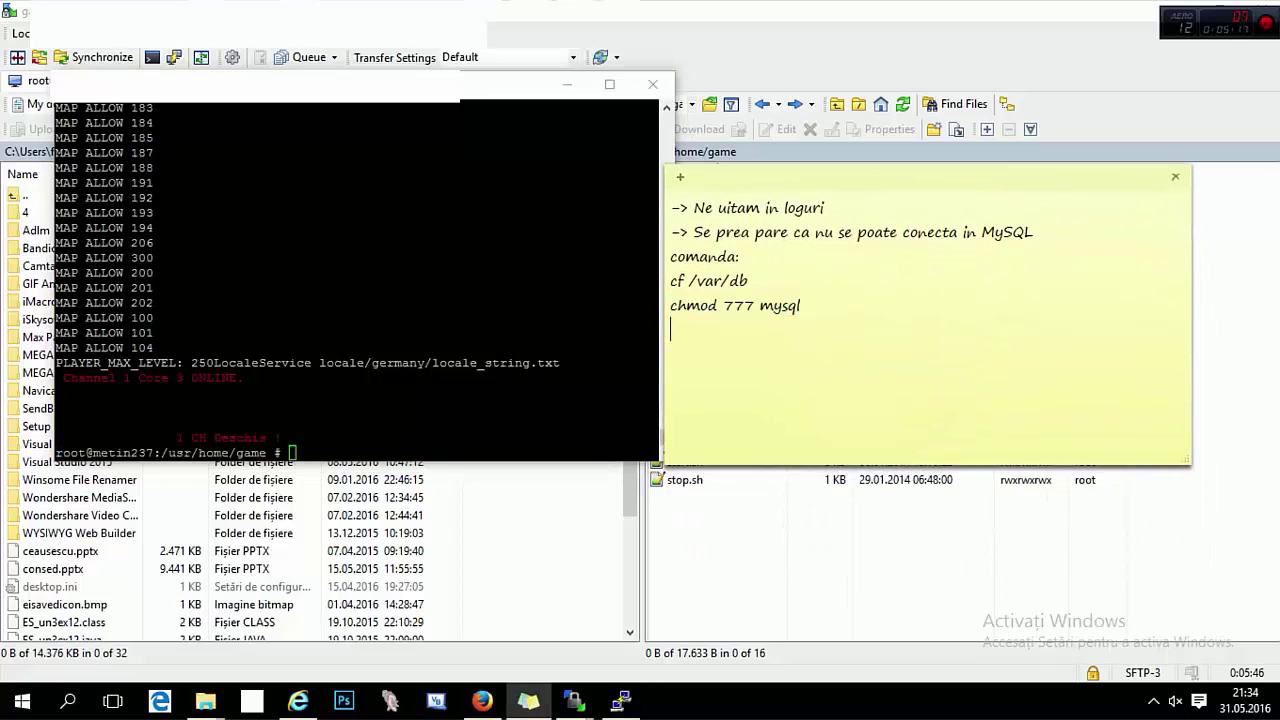
text(Aste)
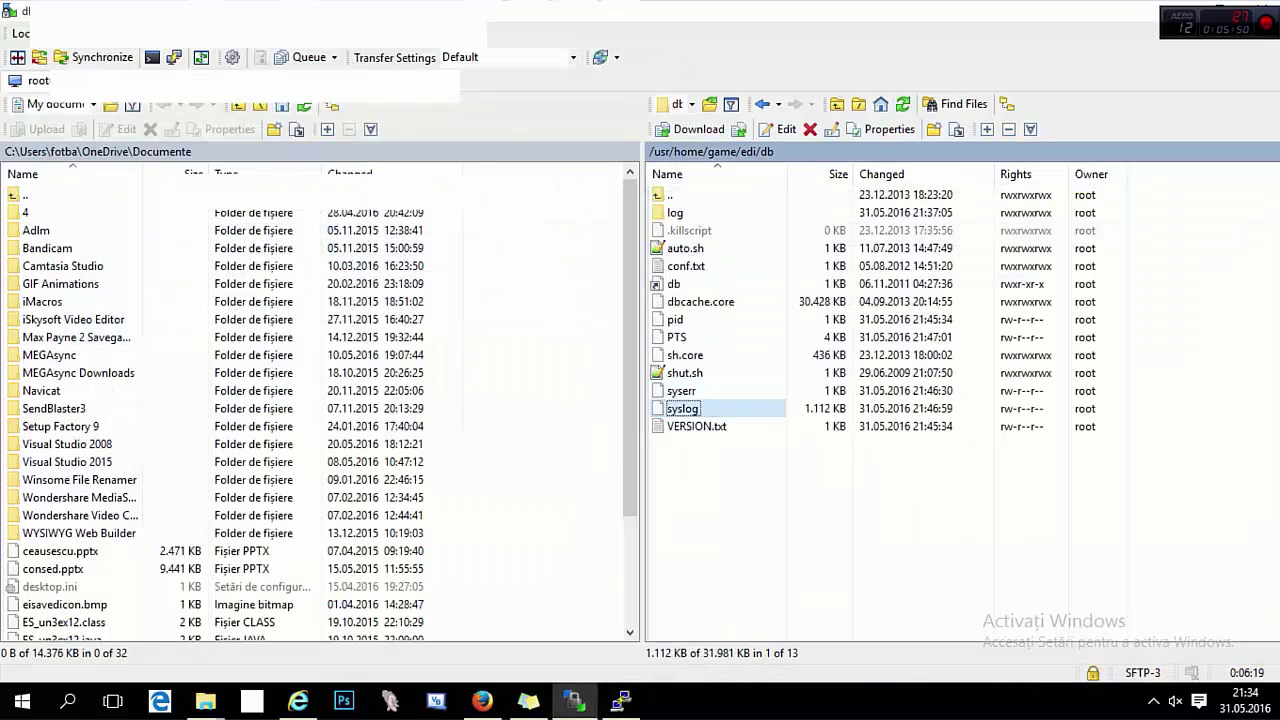
Step: Check db's syslog for MySQL connections, then open game99/core1's new syserr log
key(Return)
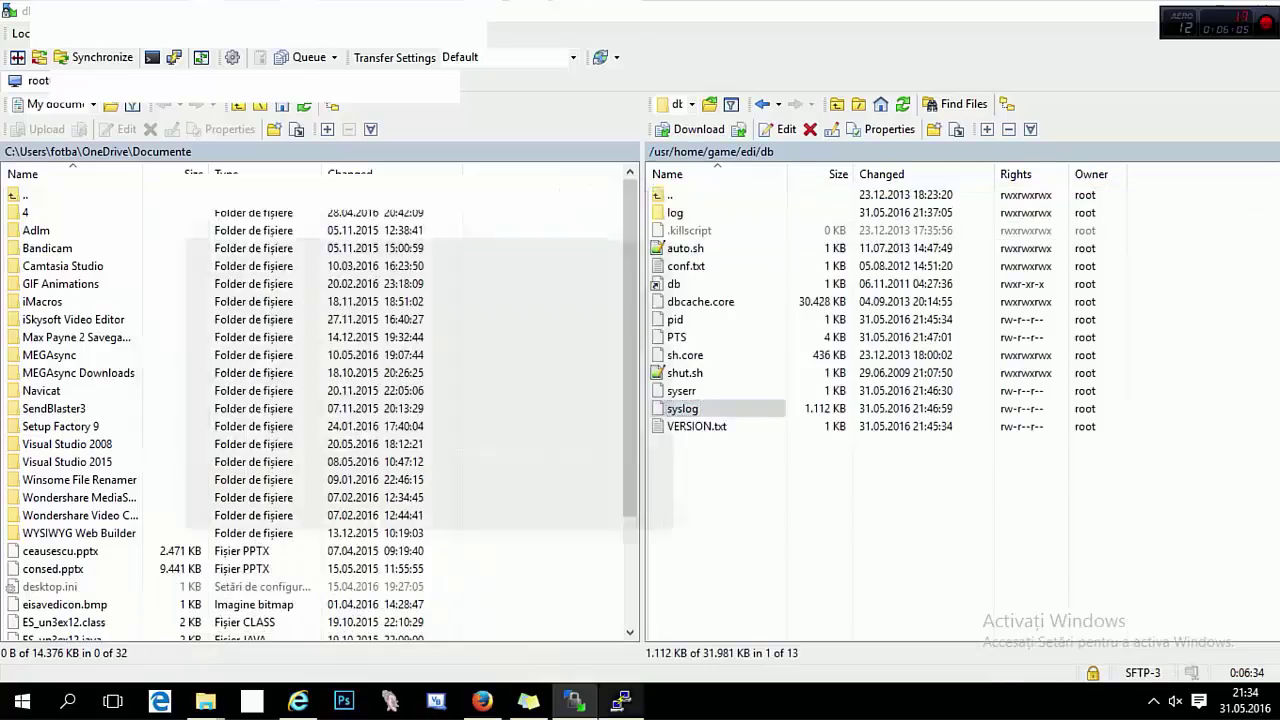
key(BackSpace)
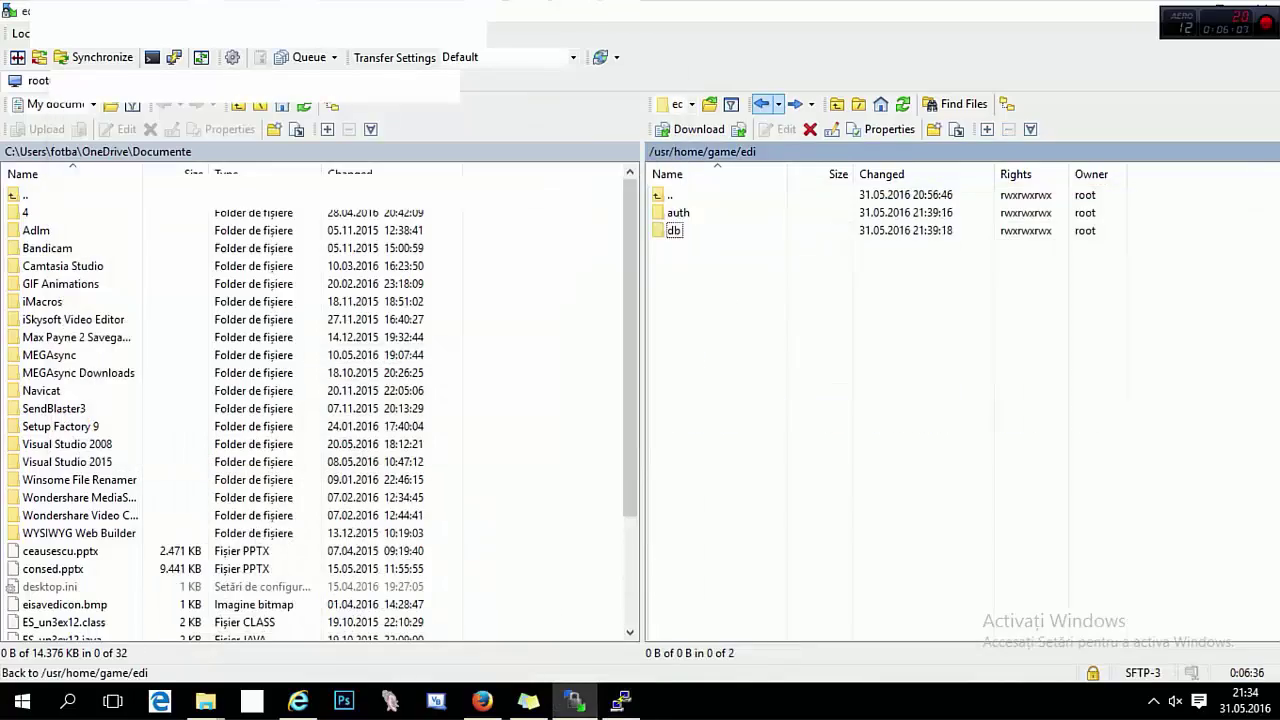
key(BackSpace)
key(Down)
key(Down)
key(Down)
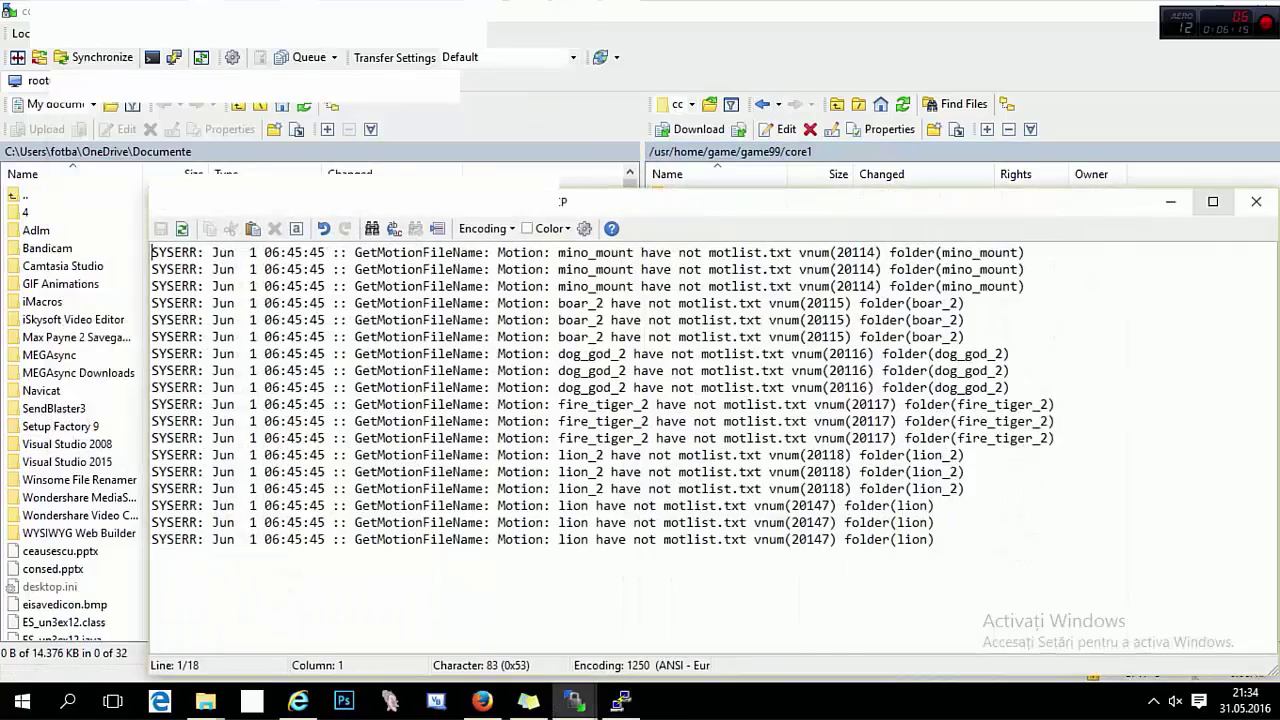